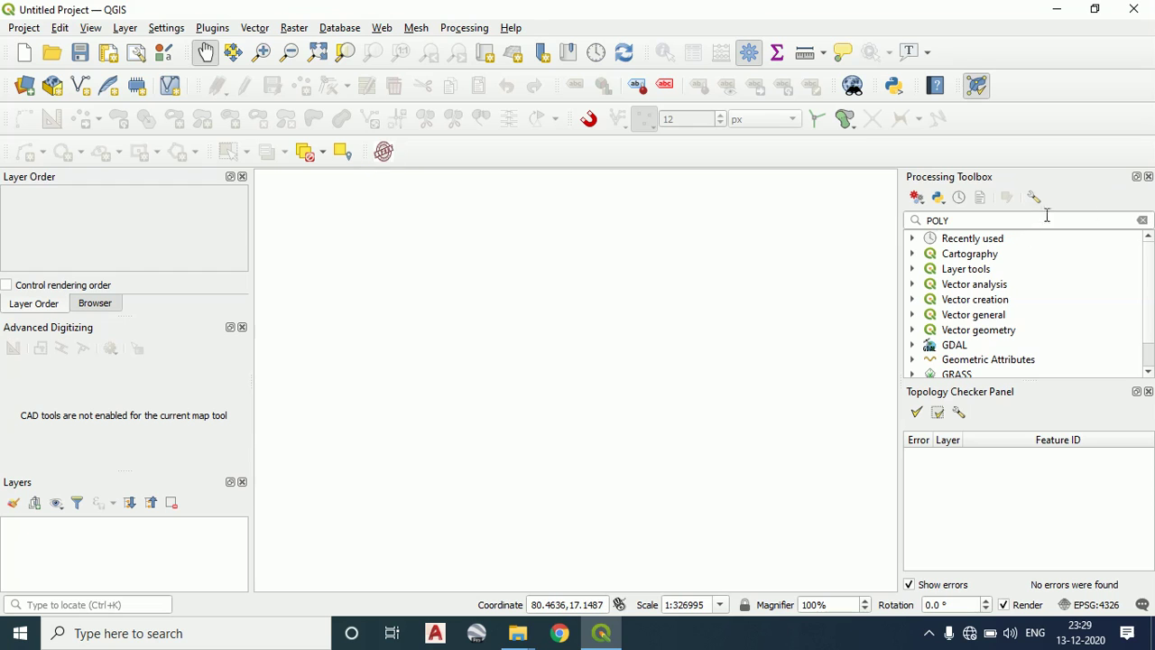
Clear the Processing Toolbox search and browse to the Desktop\team\LAT LONG folder as the project's save location
click(1143, 220)
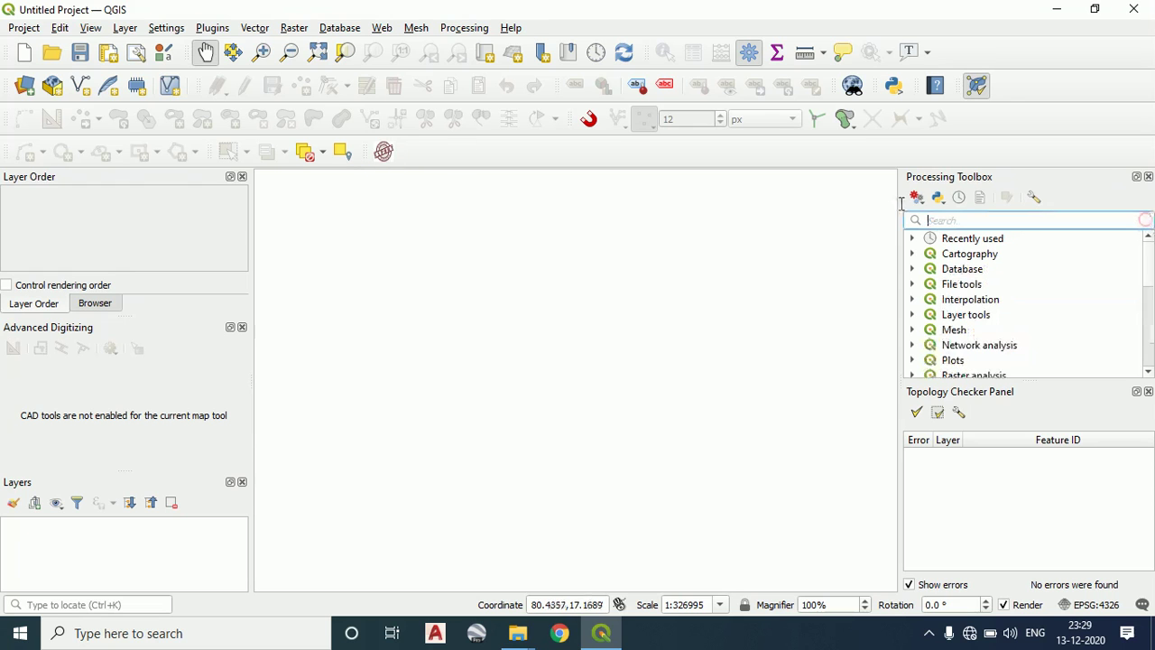
click(84, 55)
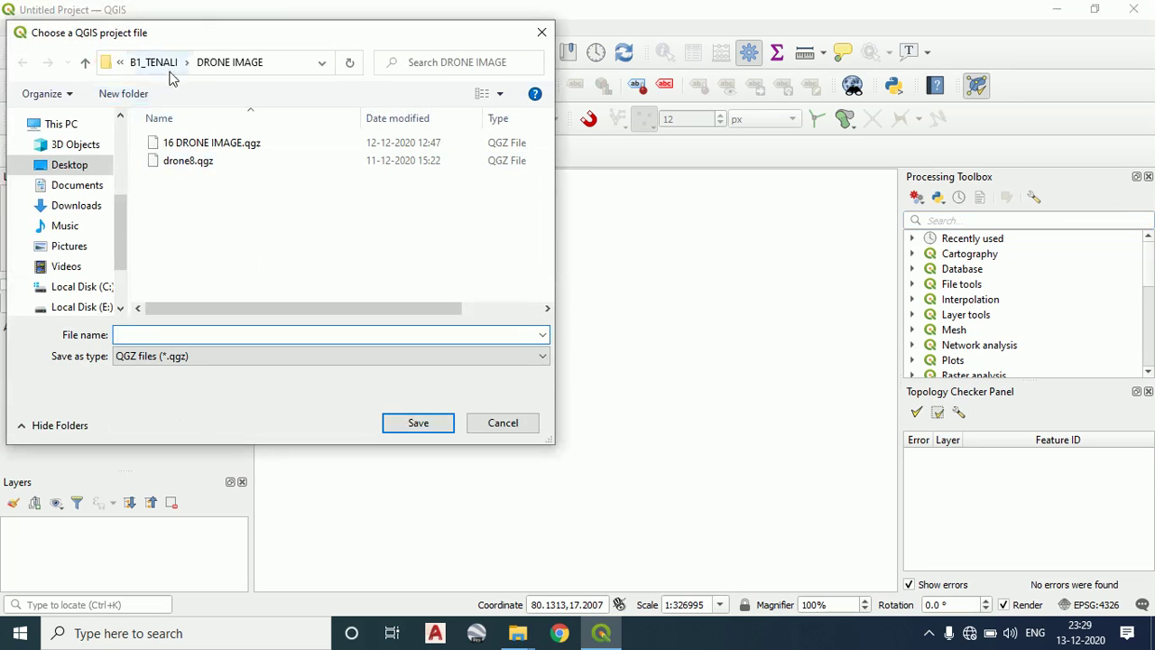
click(106, 62)
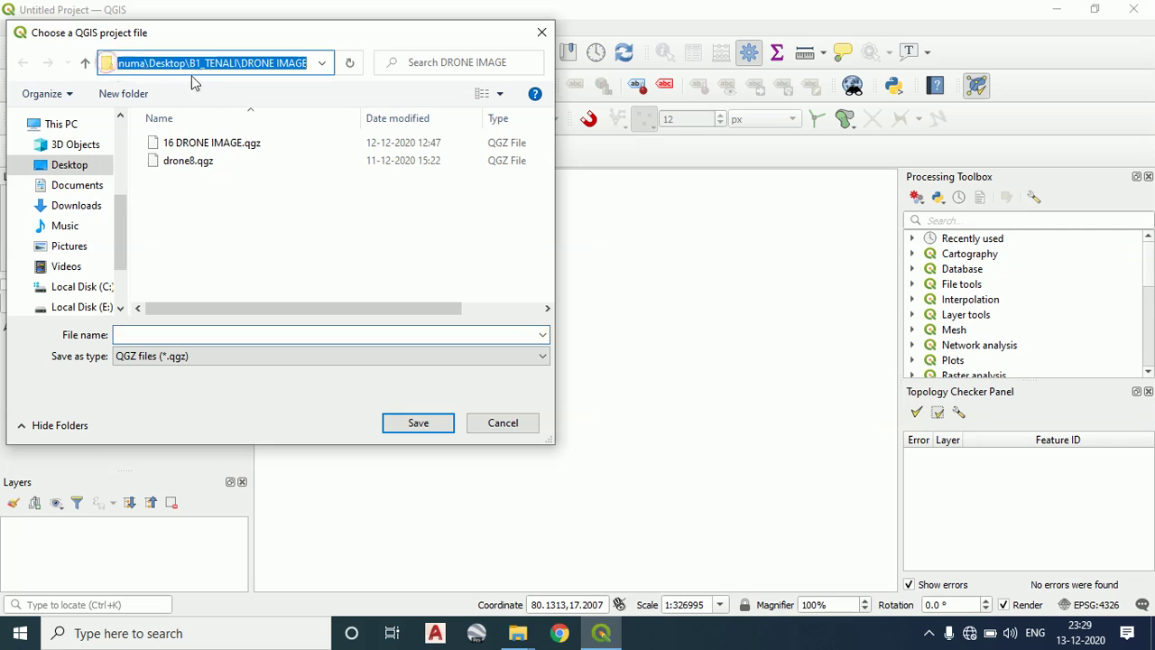
click(90, 166)
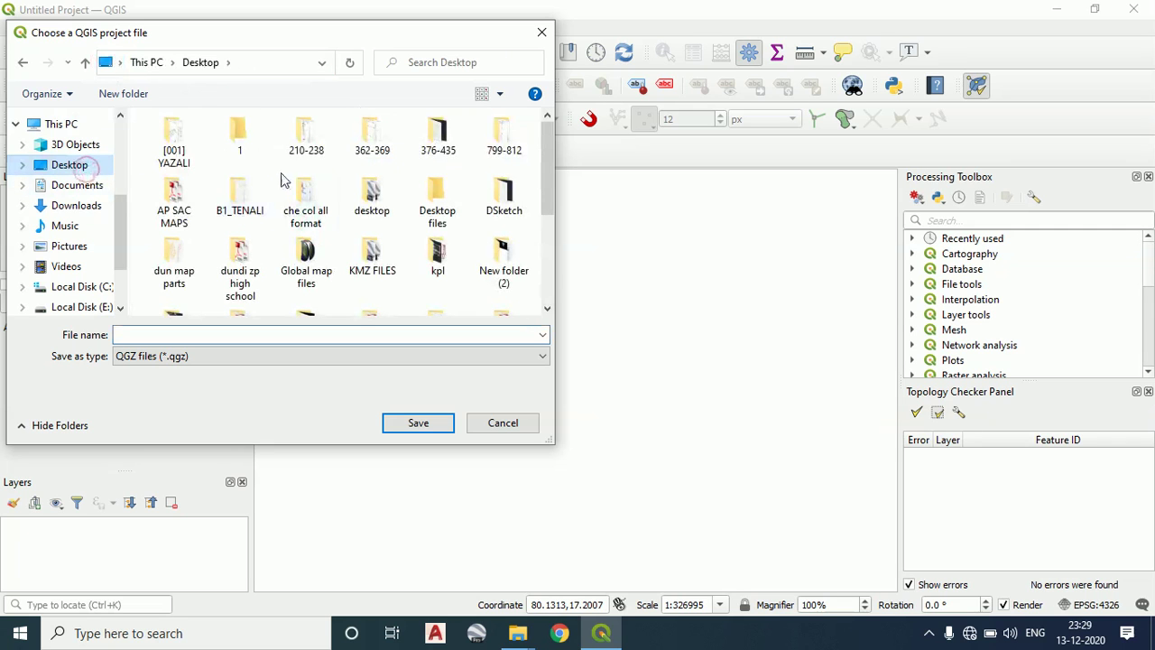
click(263, 191)
scroll(265, 190, down, 3)
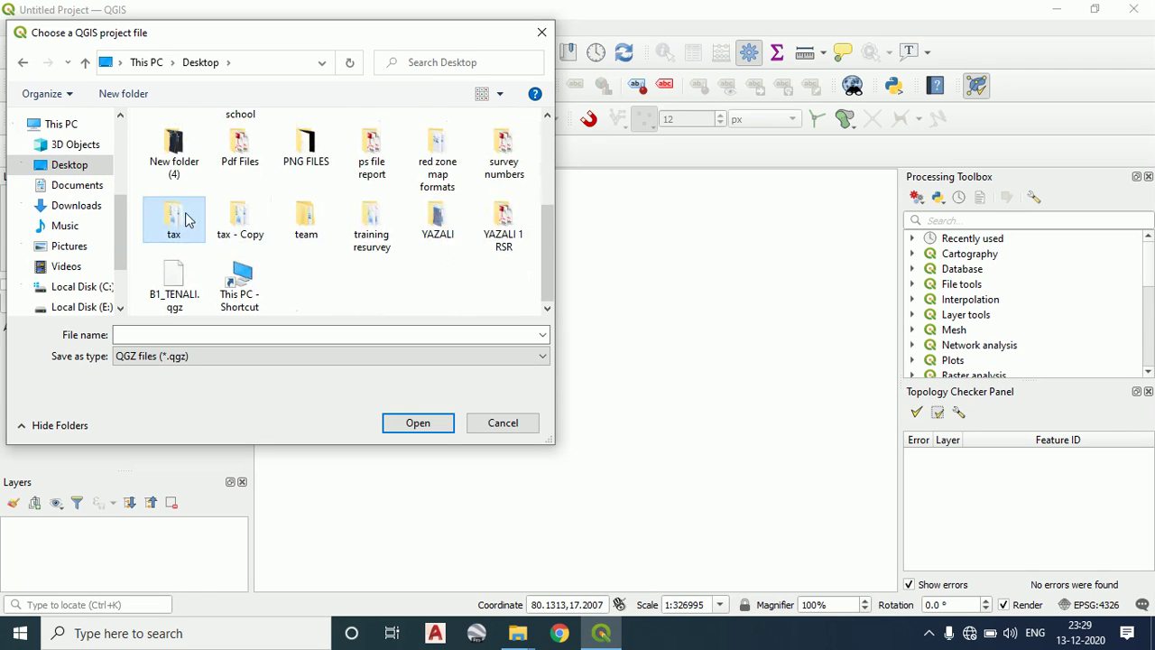
double_click(305, 222)
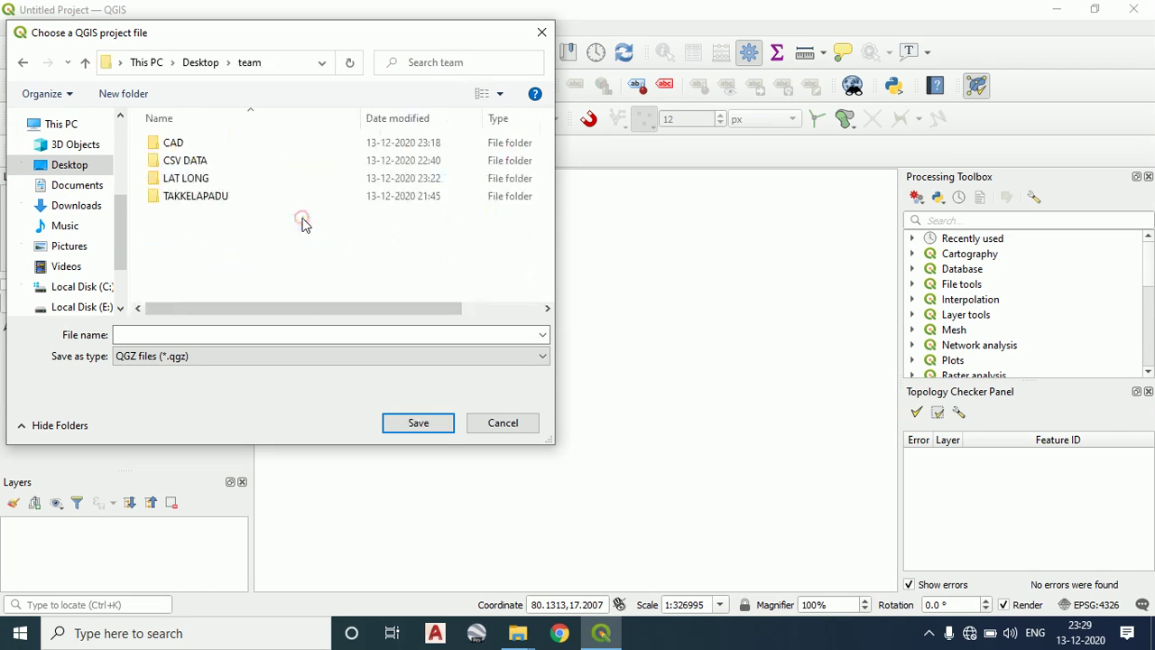
click(214, 177)
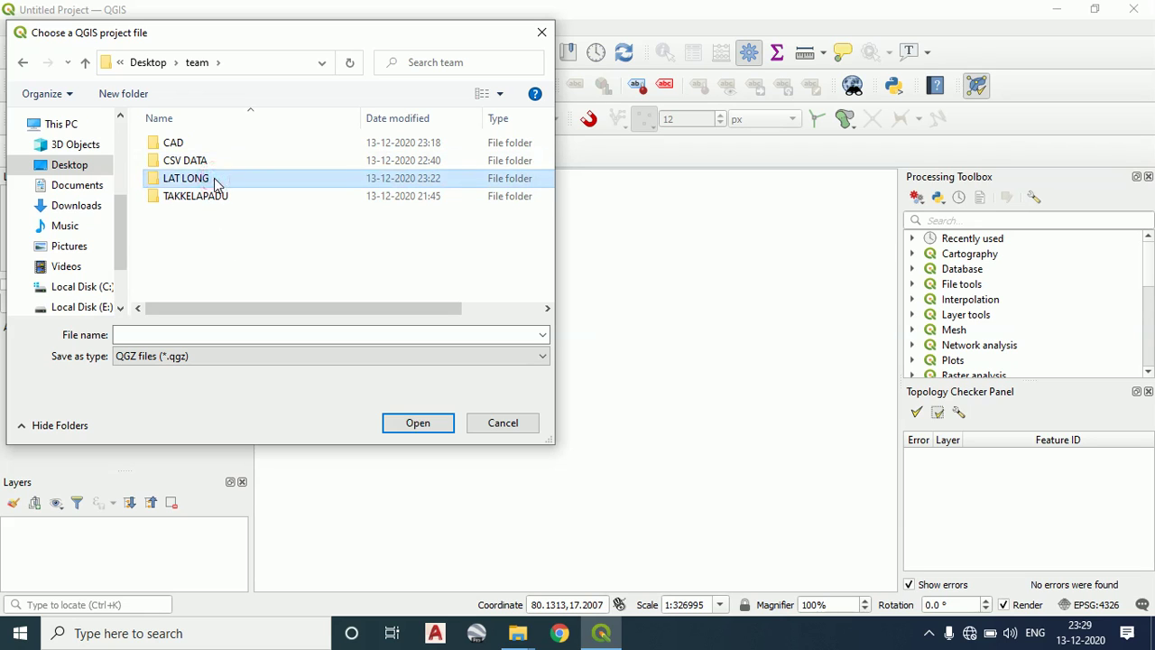
double_click(214, 178)
Save the project as a QGZ file named LAT AND LONG
click(222, 332)
text(LATA)
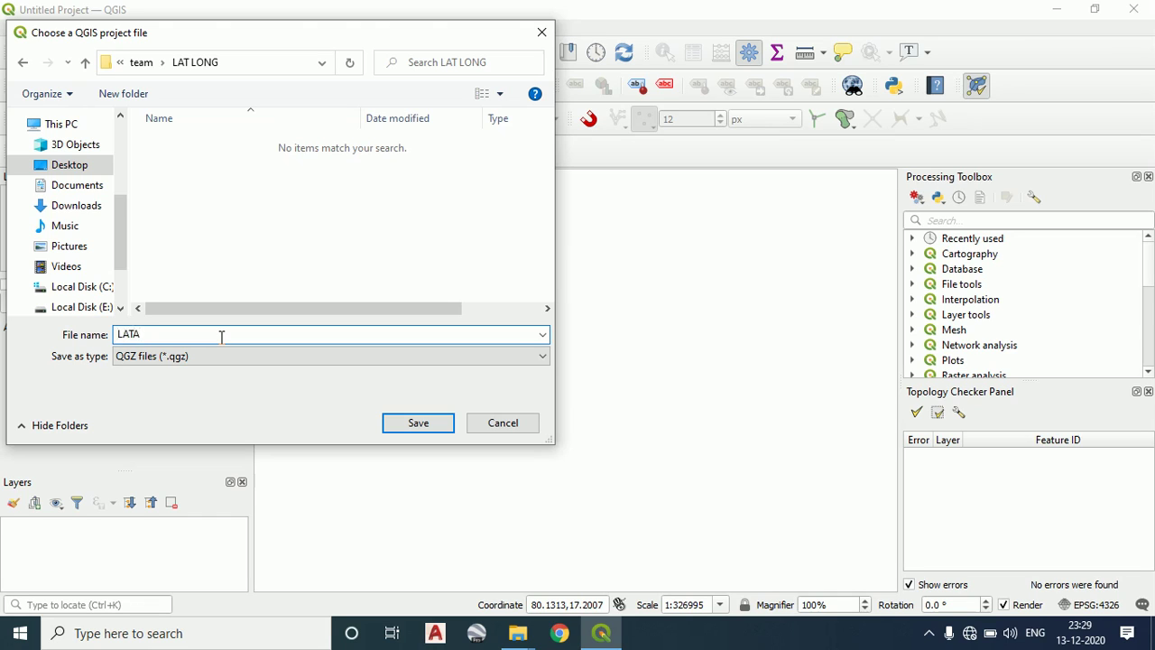
key(BackSpace)
text(AND LONG)
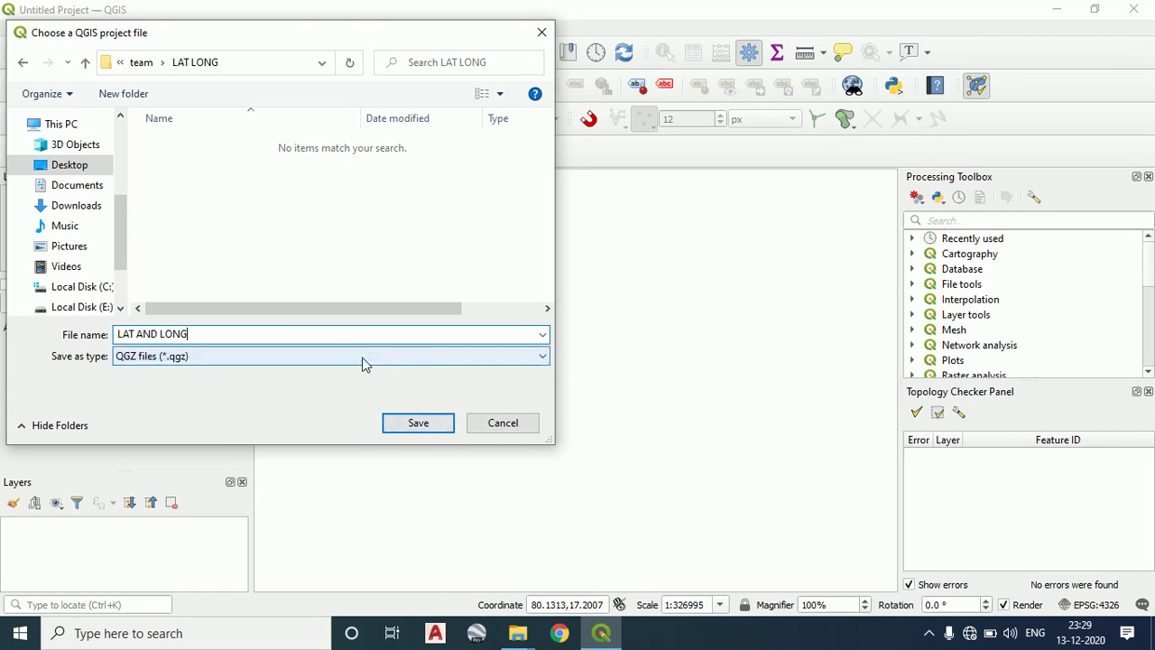
click(416, 422)
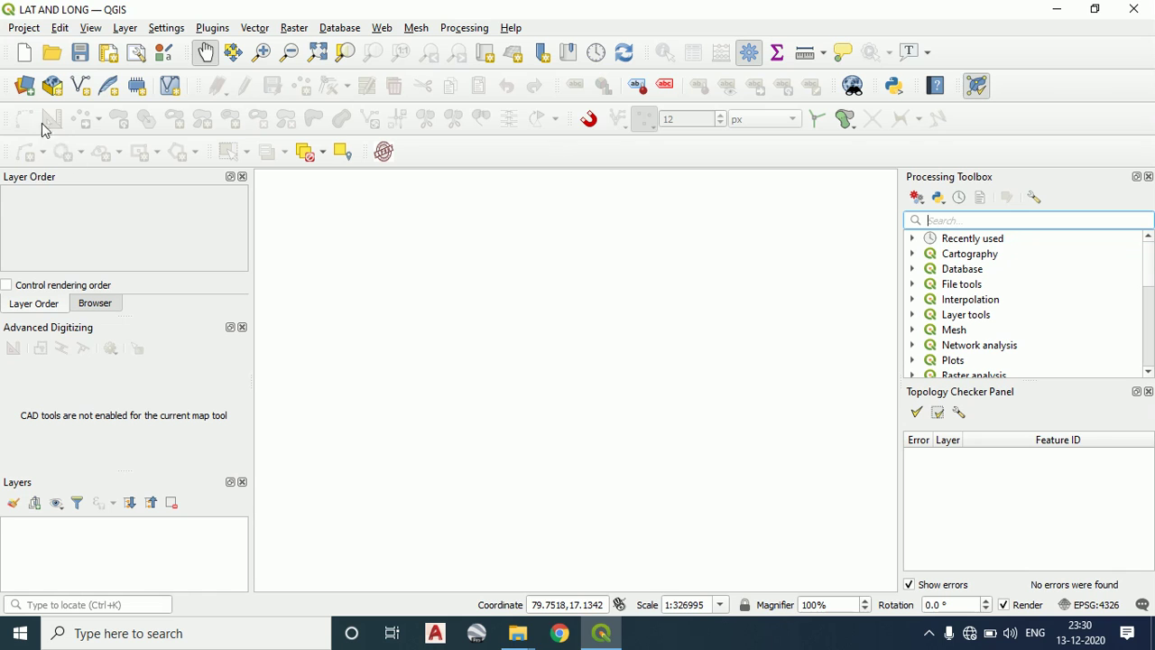
Set the project's coordinate reference system to WGS 84 / UTM zone 44N (EPSG:32644), filtering the list by 44N
click(21, 33)
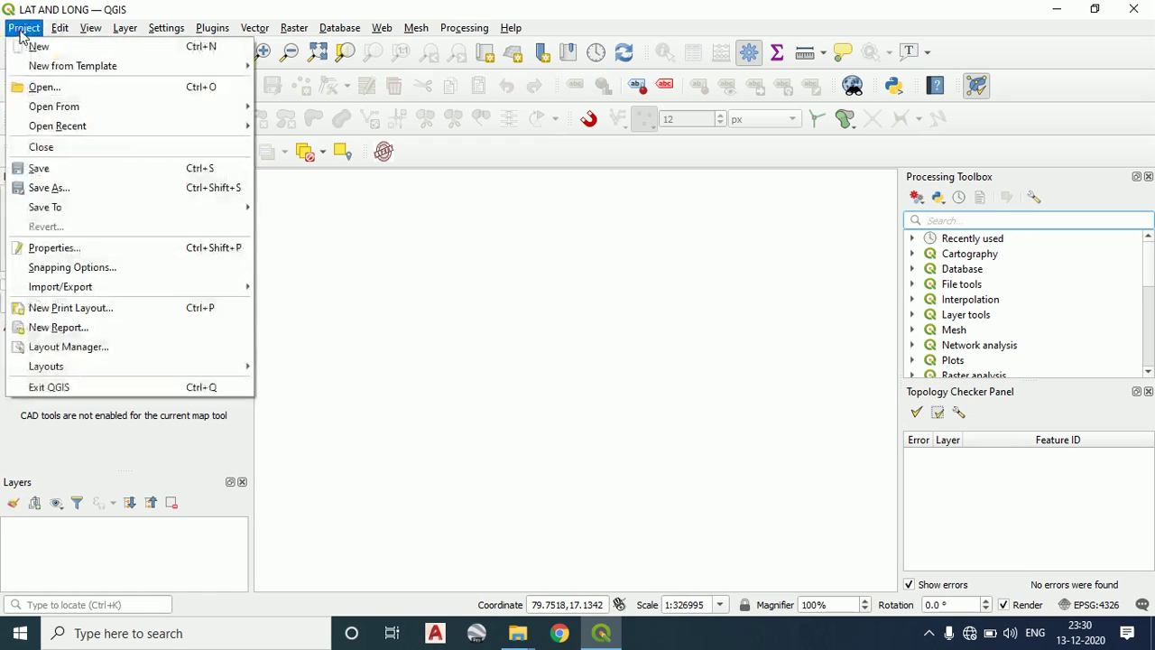
click(40, 249)
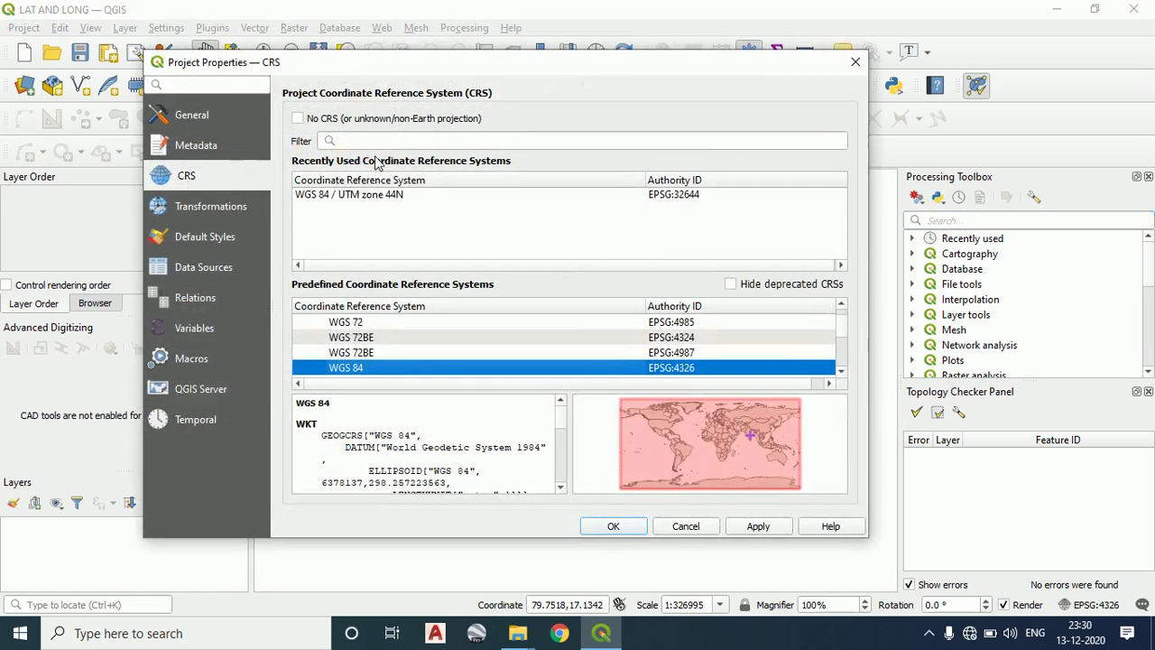
click(450, 137)
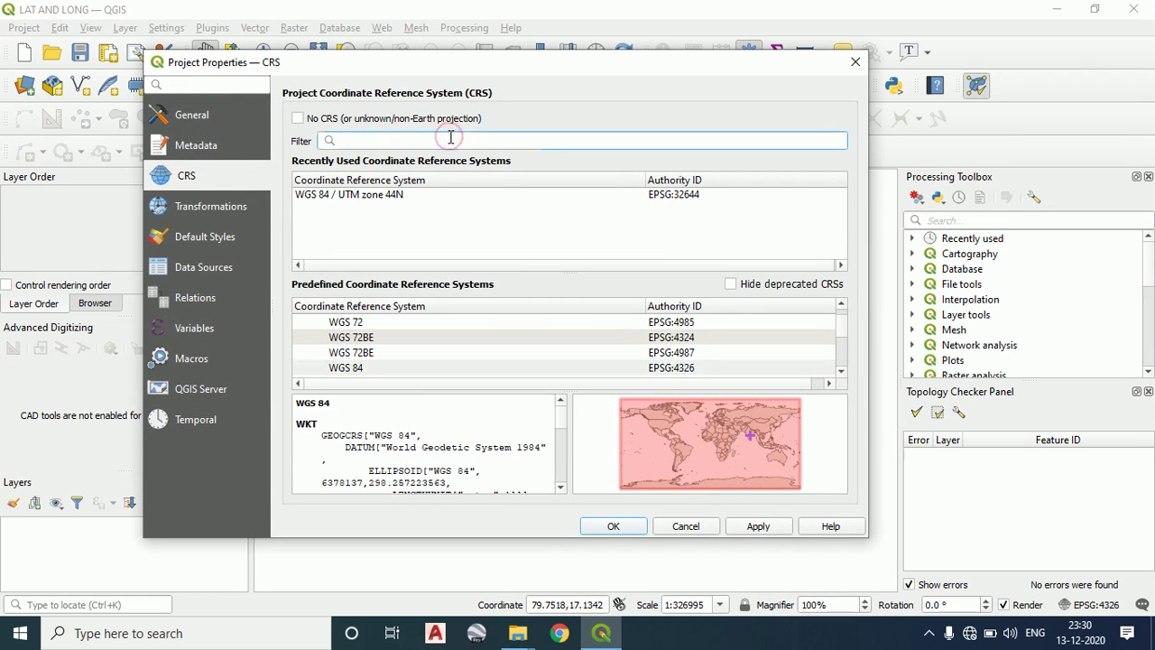
text(44N)
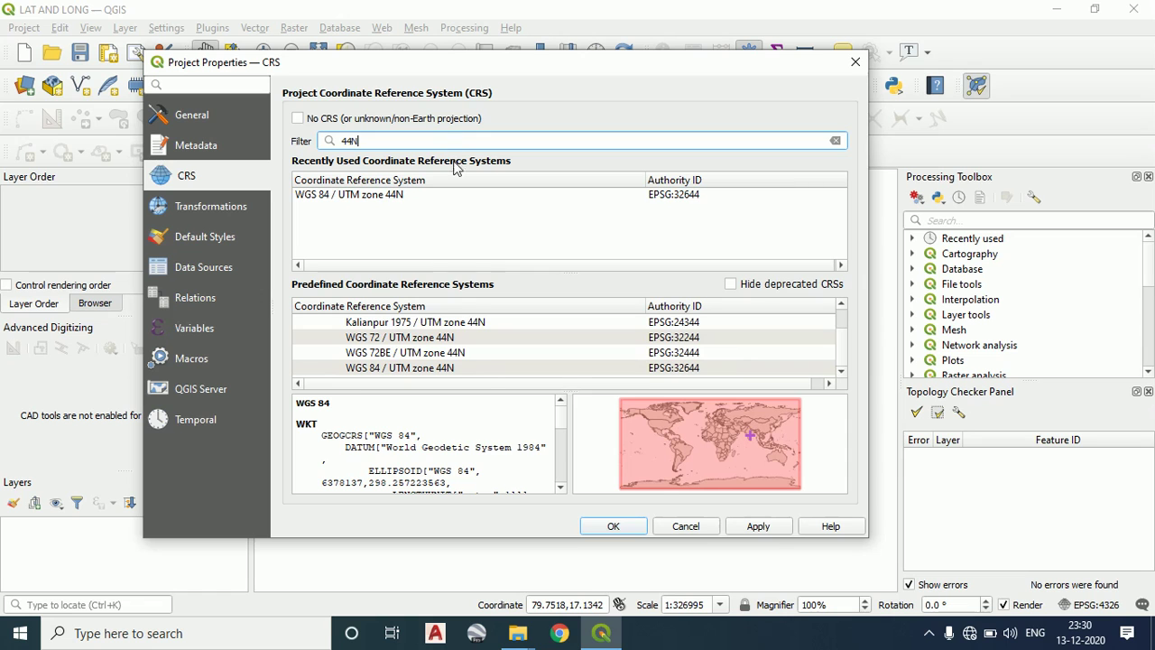
click(431, 356)
click(424, 365)
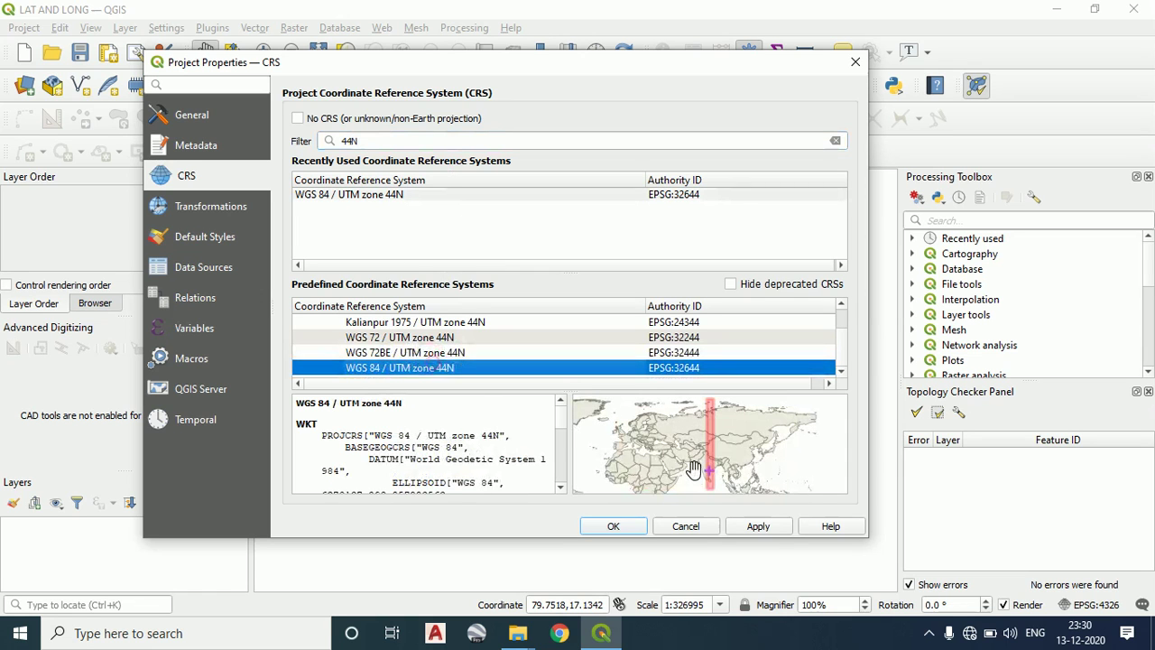
click(758, 526)
click(613, 527)
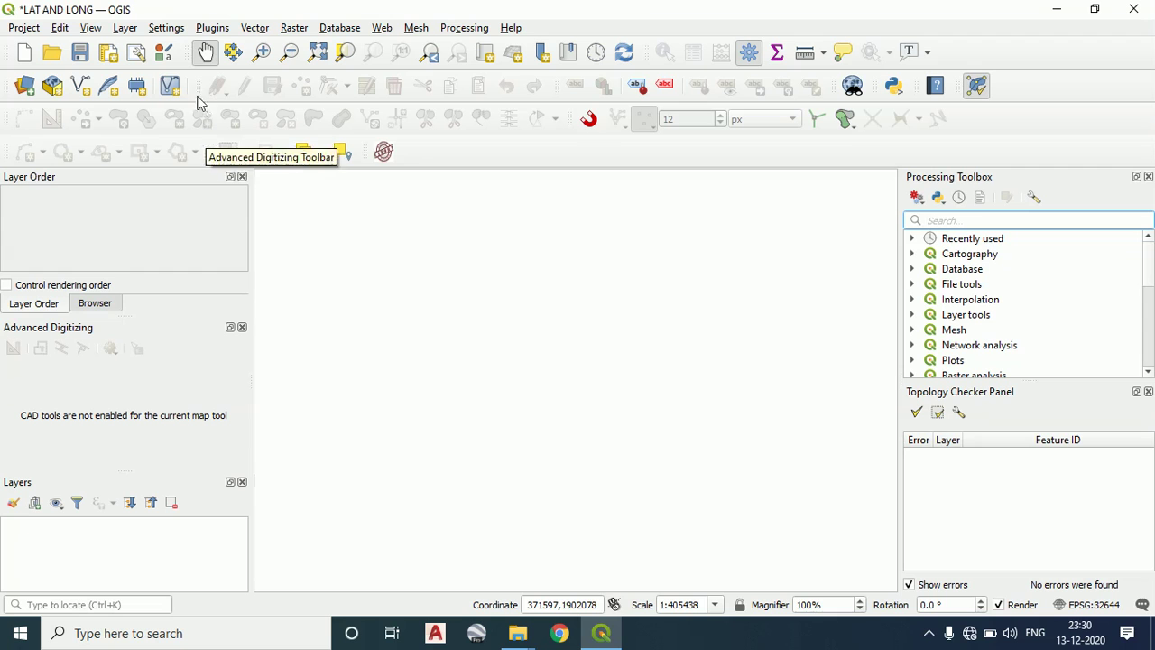
Start a new shapefile layer and browse for its output file in the LAT LONG folder
click(125, 28)
mouse_move(150, 71)
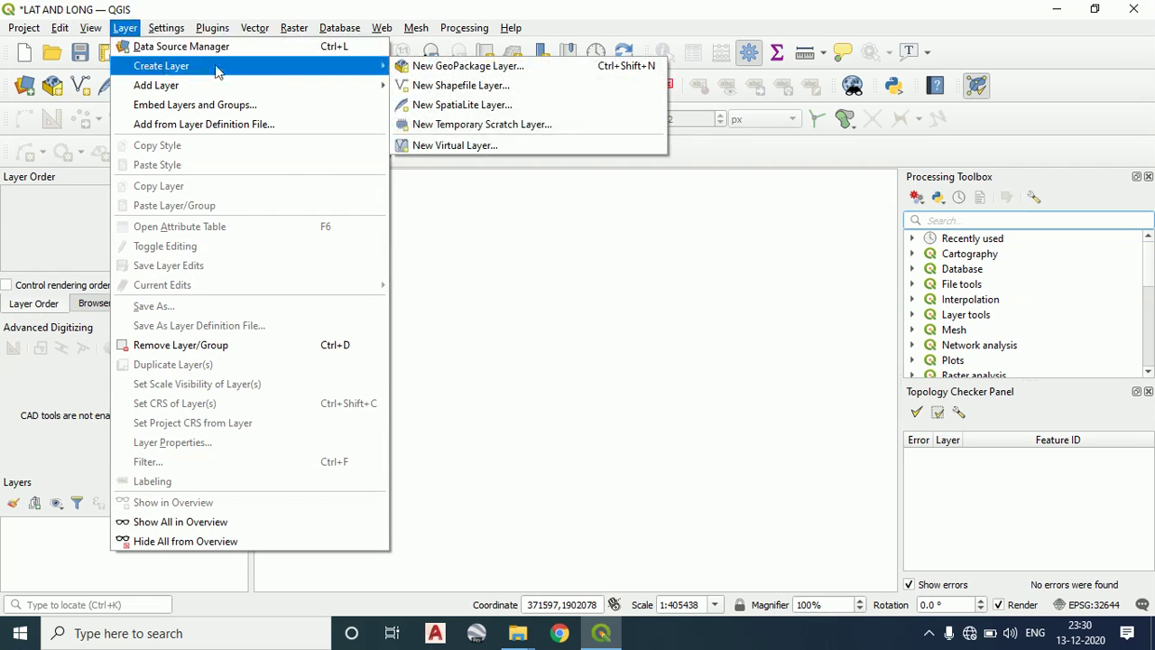
click(470, 87)
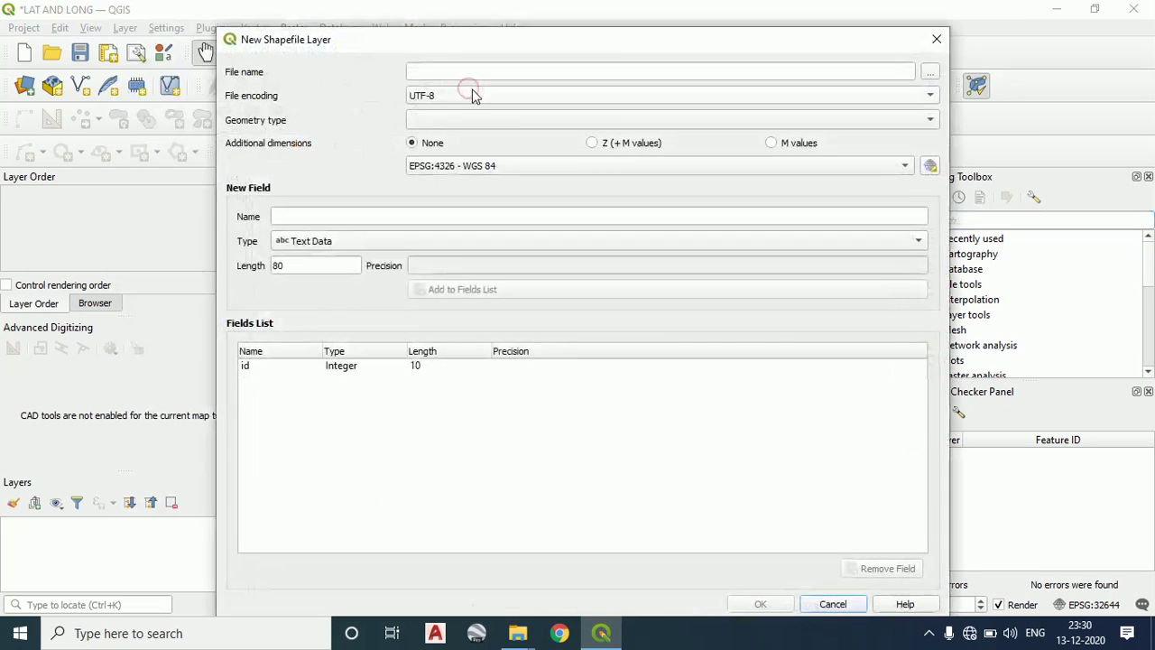
click(933, 76)
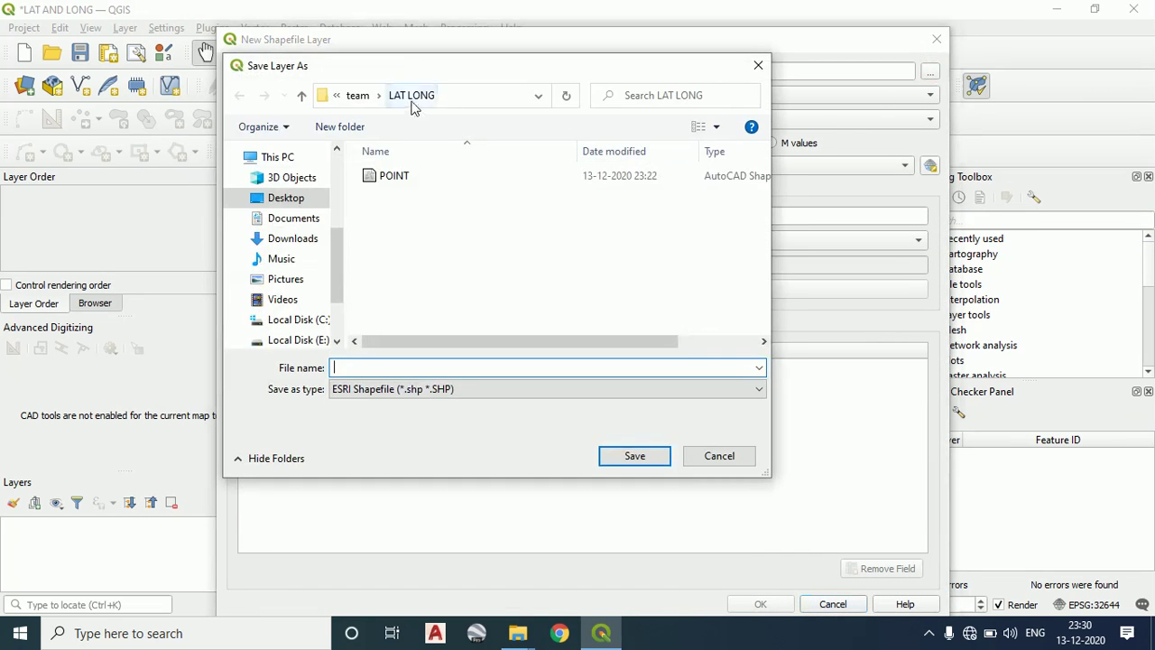
click(425, 176)
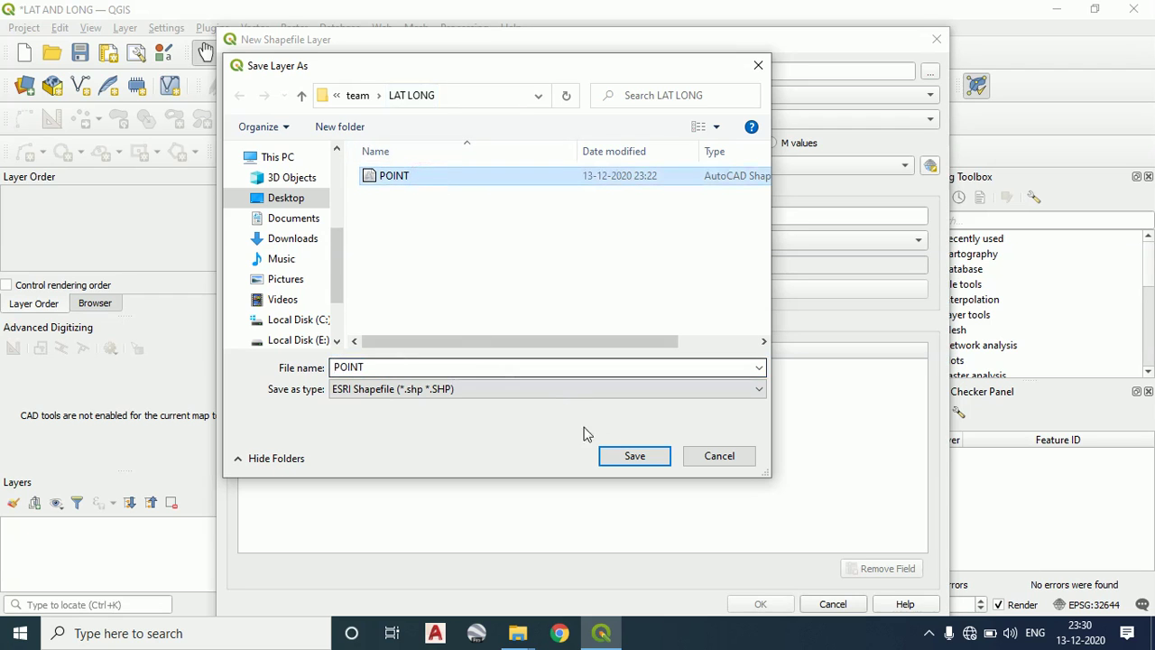
double_click(541, 366)
text(POIM)
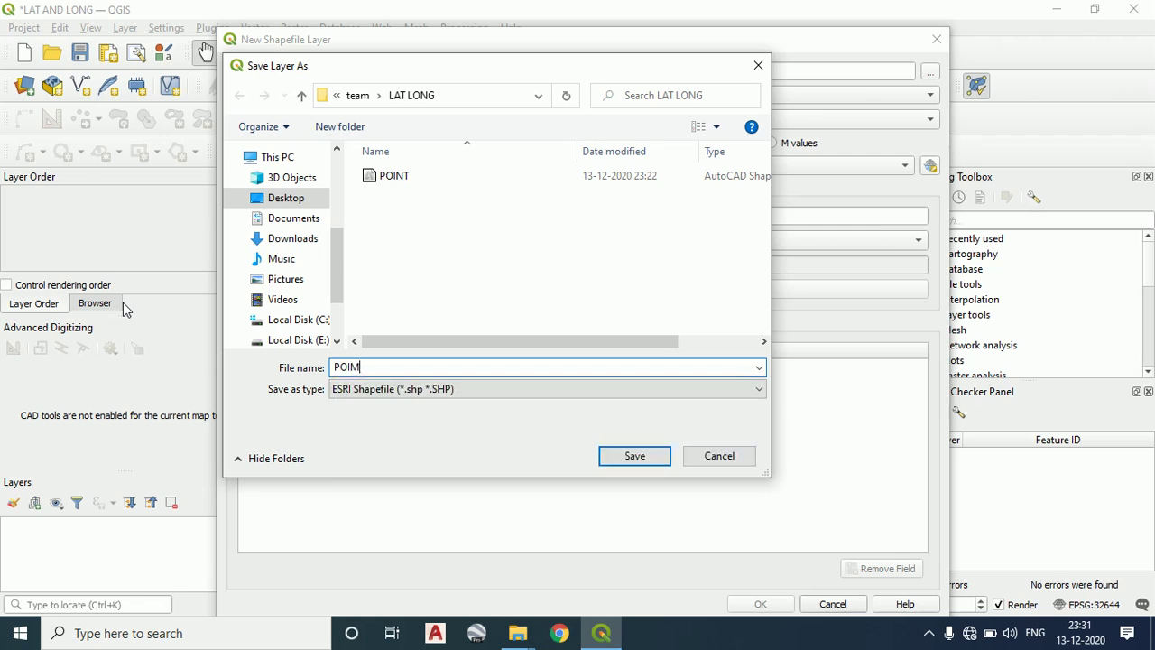
key(BackSpace)
key(BackSpace)
key(BackSpace)
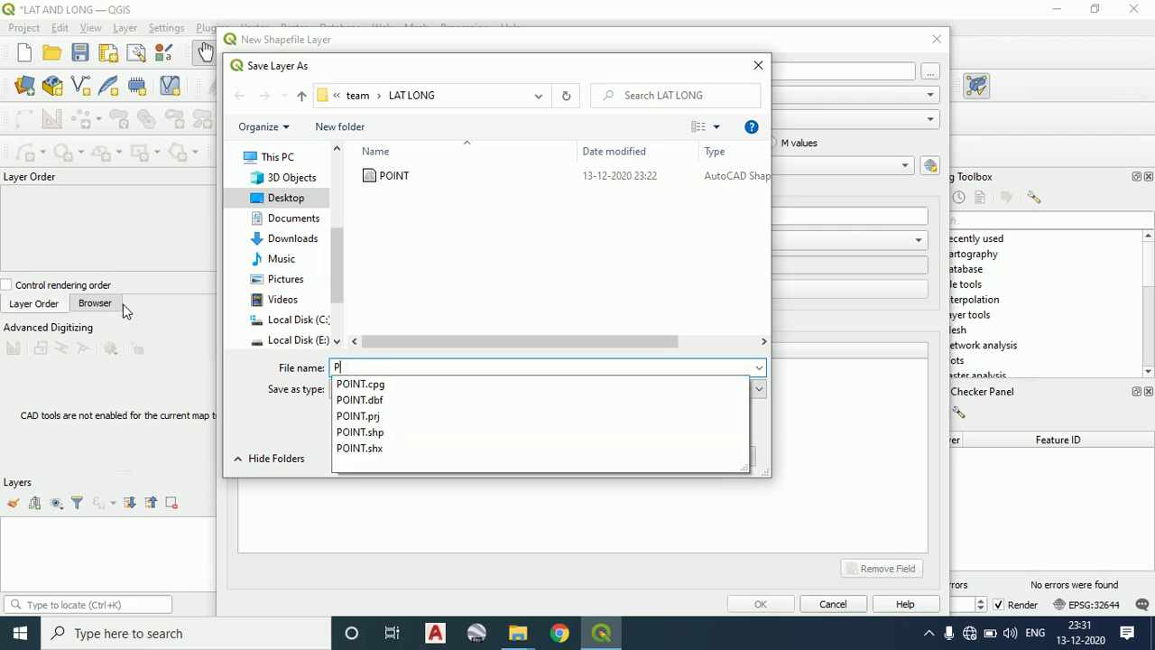
Save the new layer's file under the existing POINT shapefile name in the LAT LONG folder
click(415, 175)
right_click(417, 173)
click(460, 493)
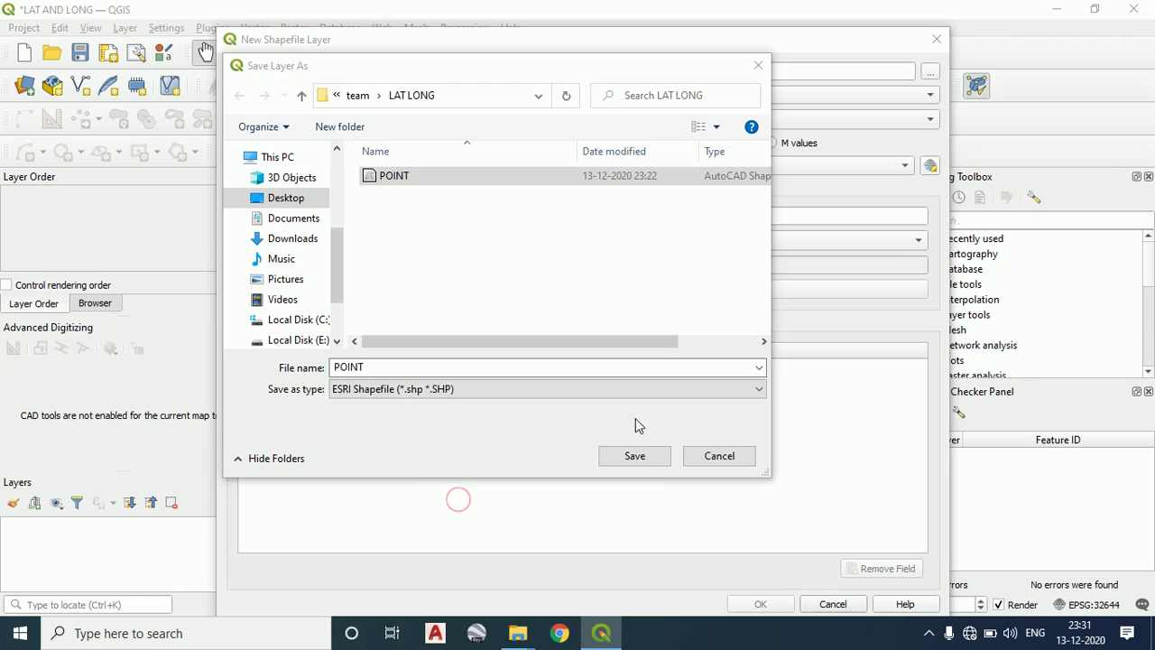
click(618, 462)
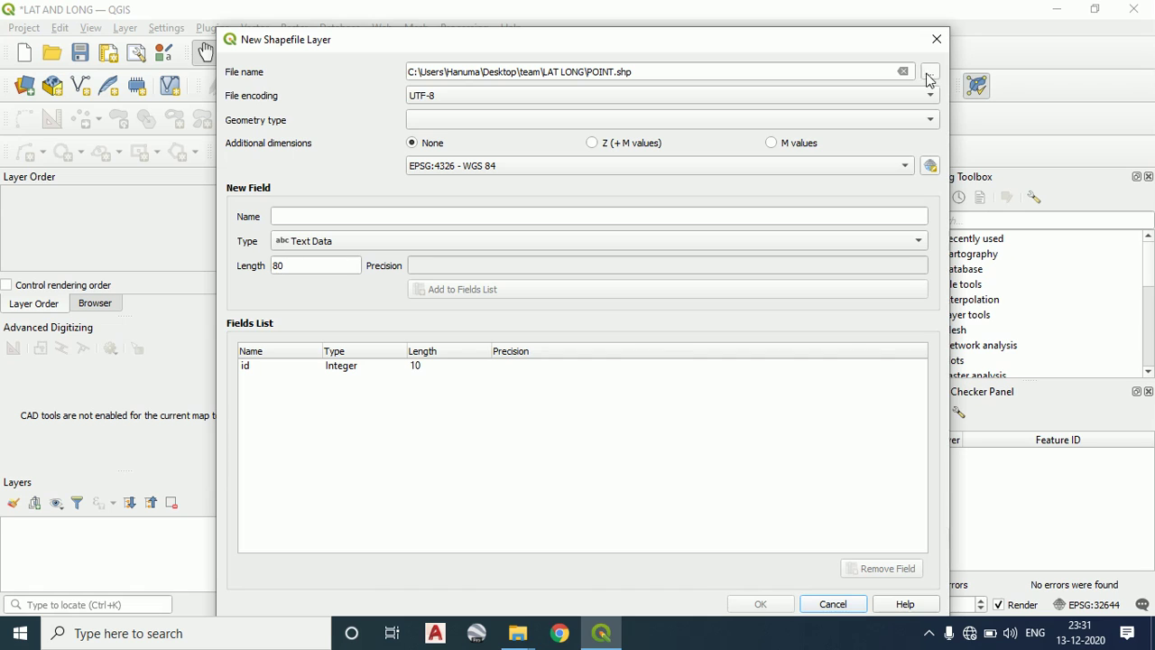
Set the new layer's geometry type to Point and its CRS to WGS 84 / UTM zone 44N (EPSG:32644)
click(918, 122)
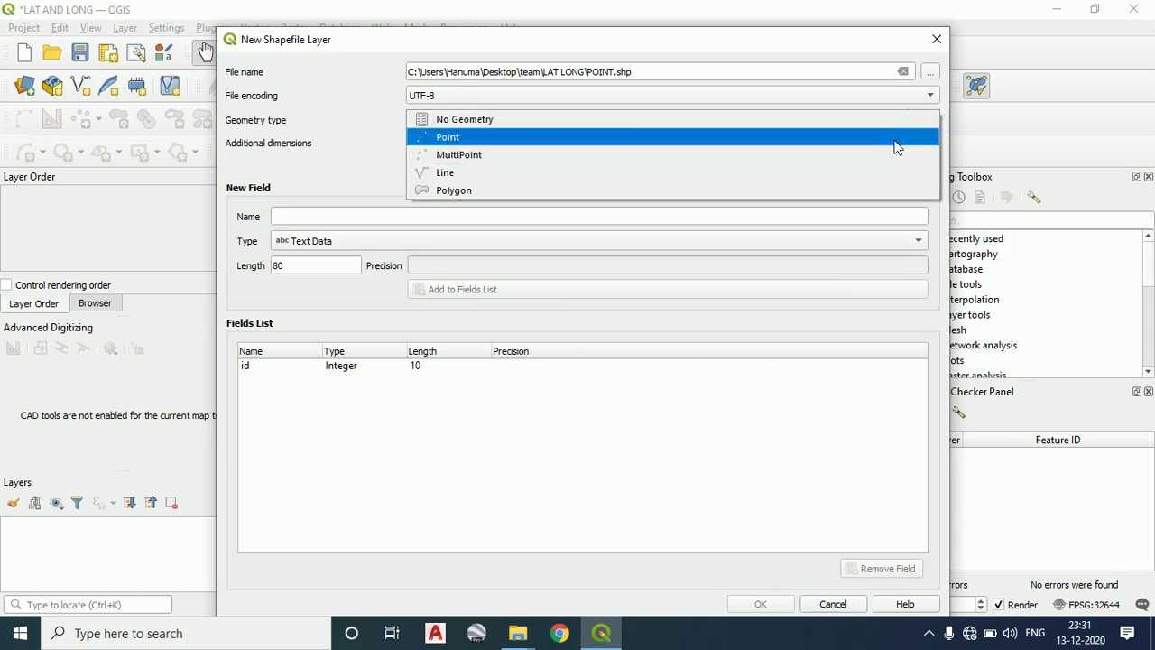
click(894, 137)
click(930, 166)
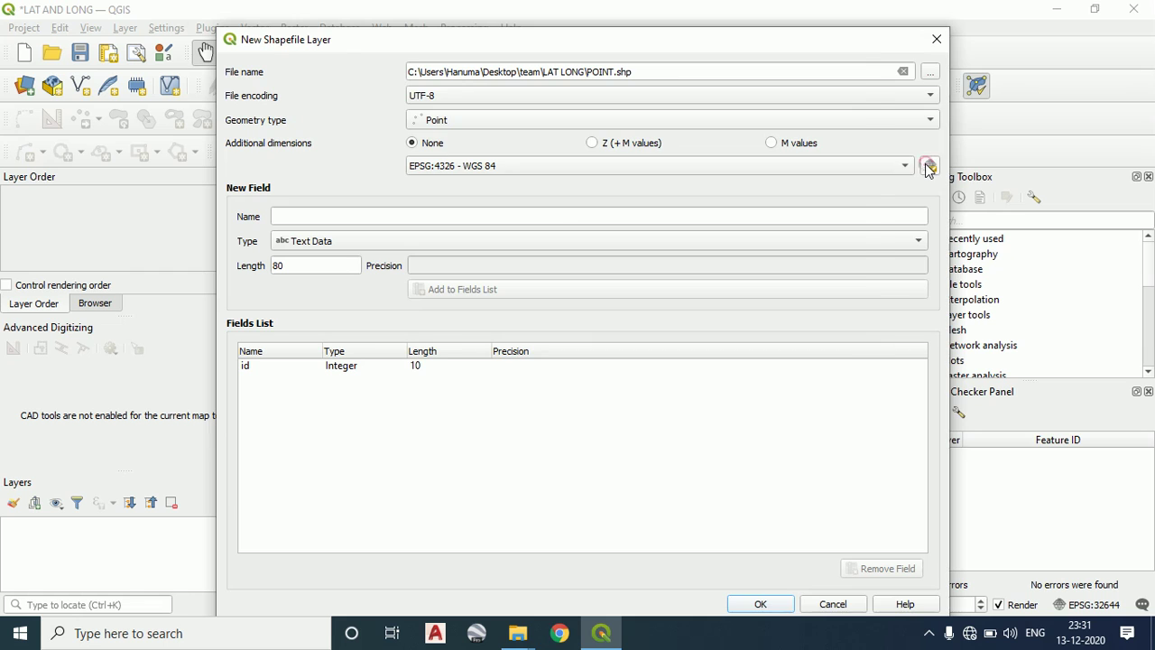
click(529, 60)
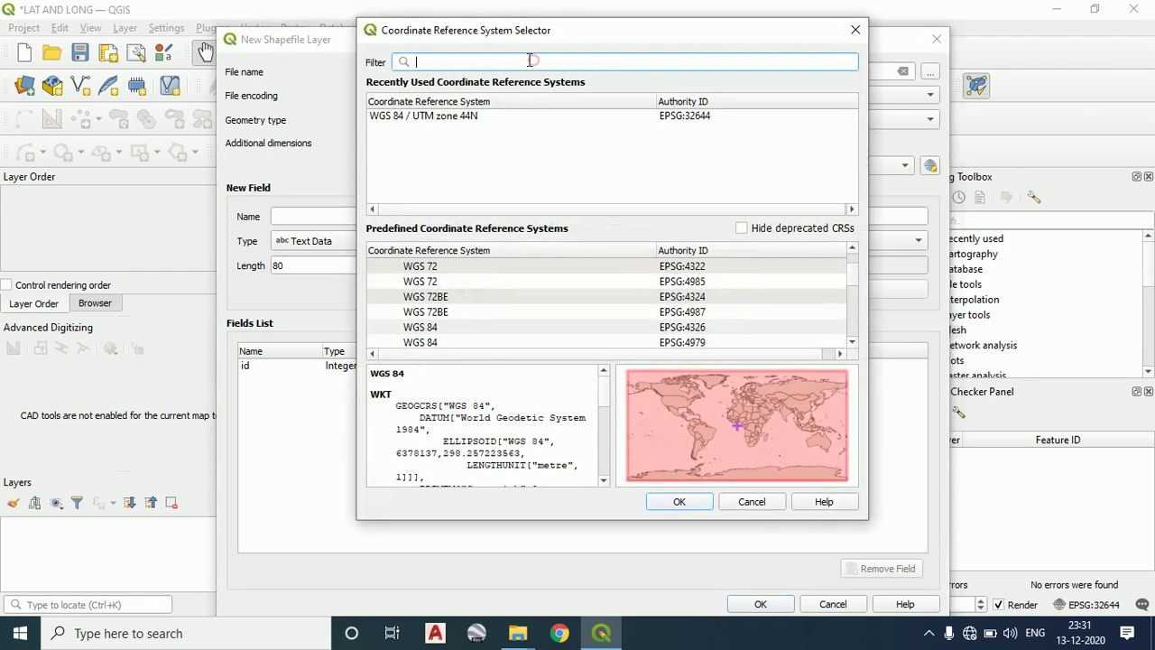
text(44)
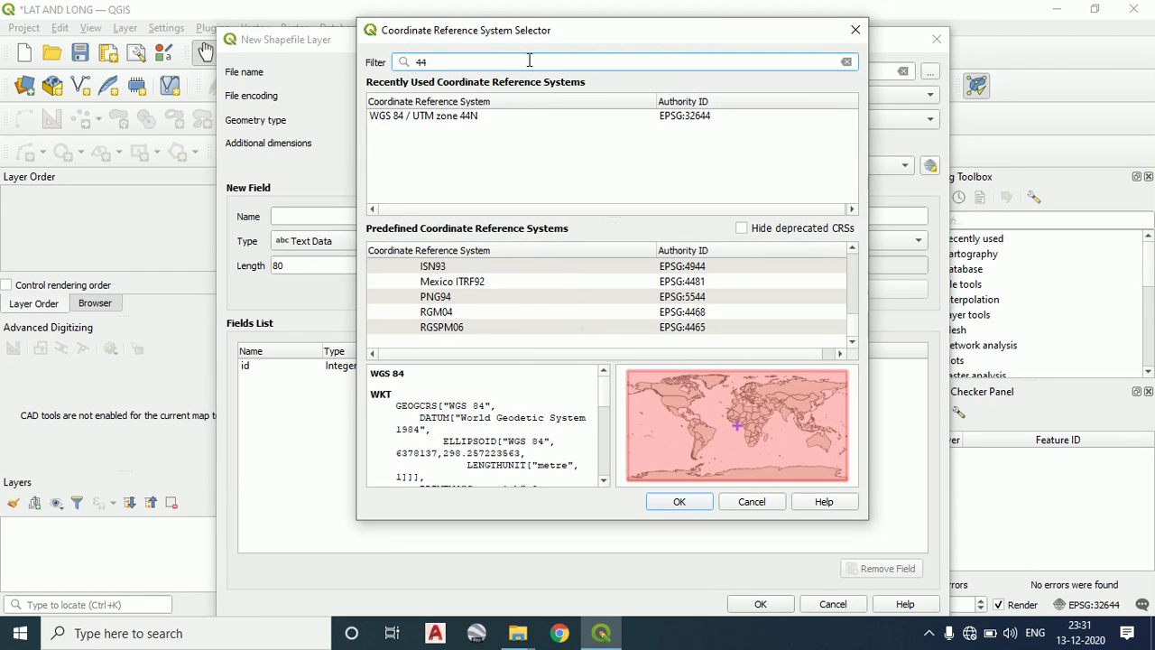
text(N)
click(454, 115)
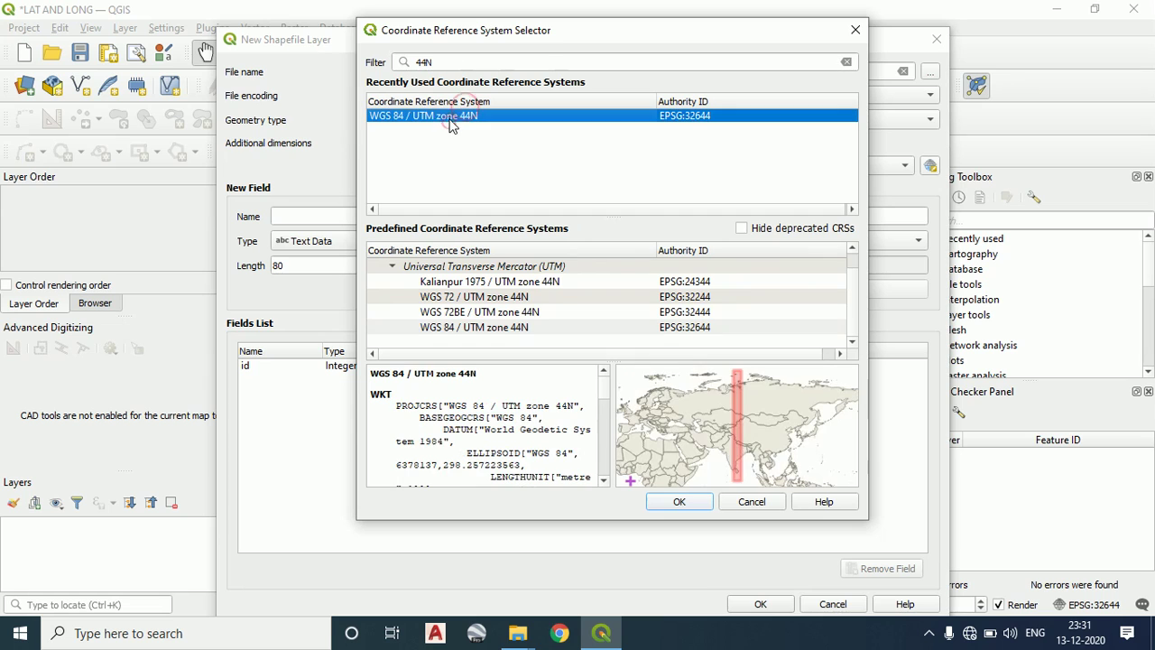
click(523, 328)
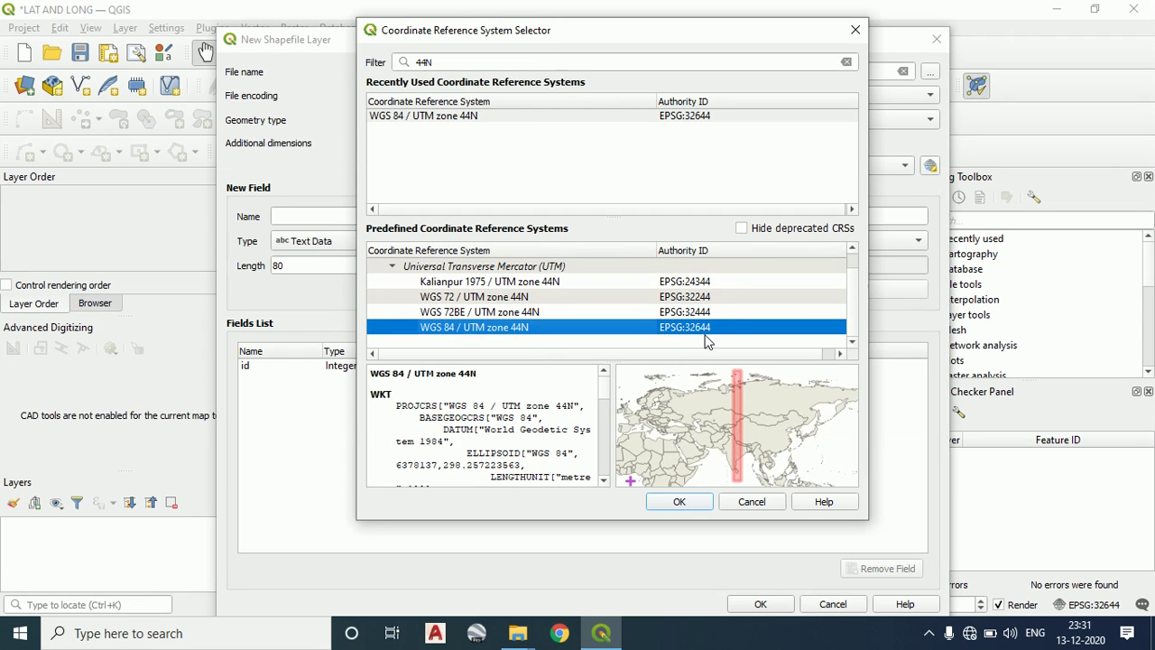
click(685, 502)
Add a Whole Number field named POINT to the new layer's fields list
click(455, 218)
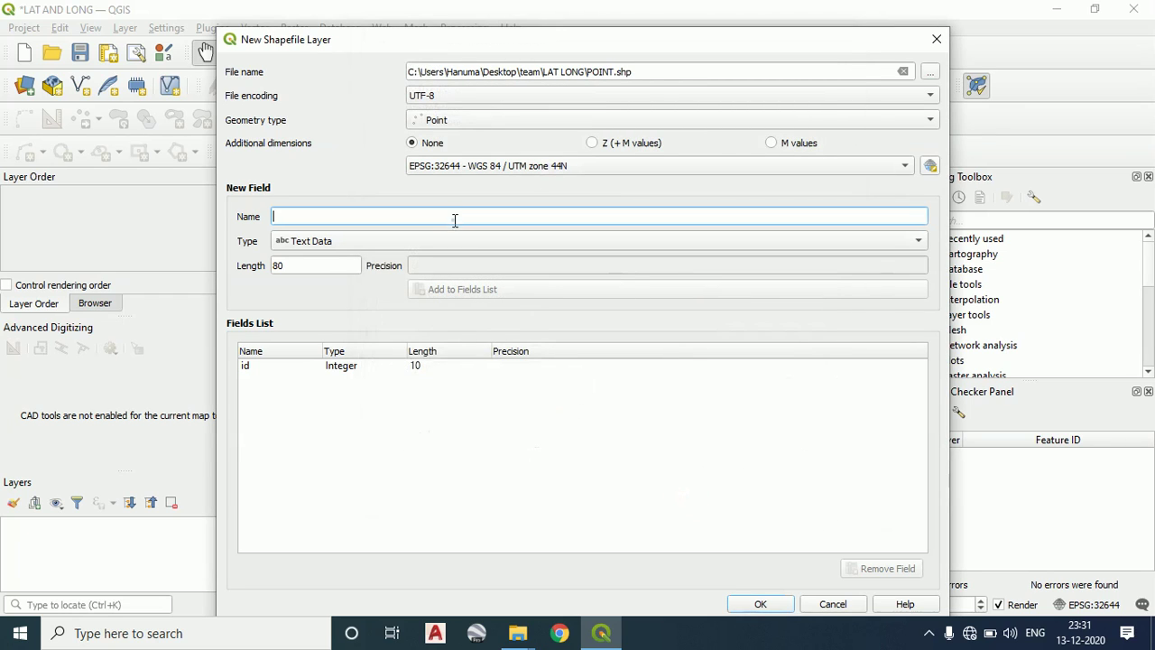
text(POI)
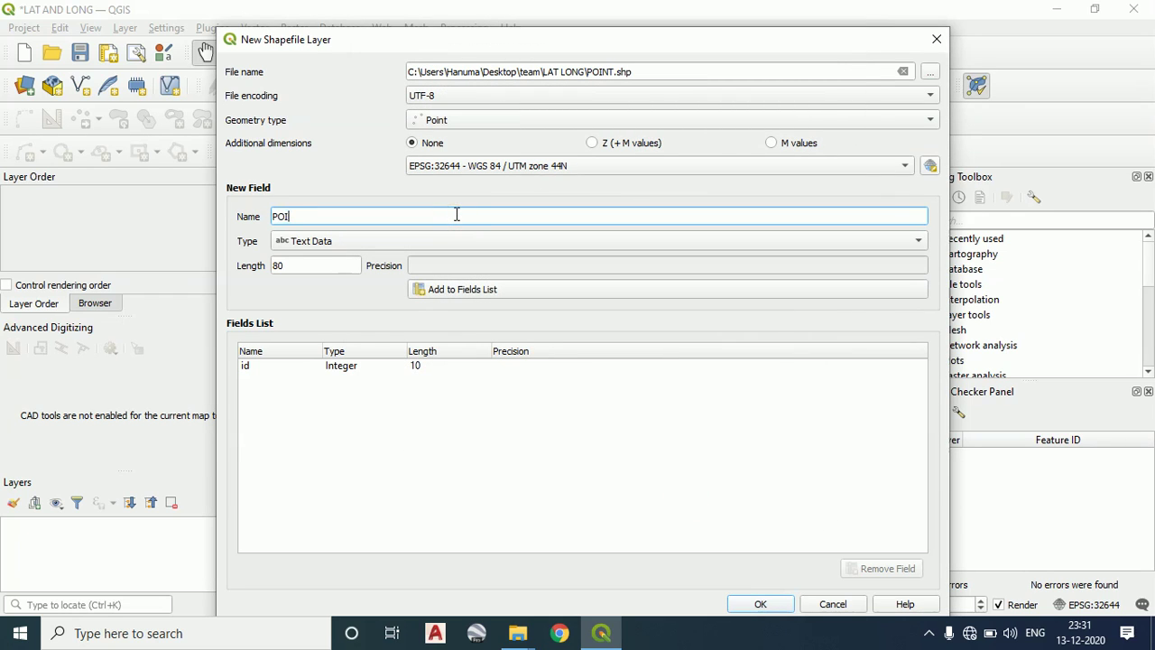
text(NT)
click(464, 239)
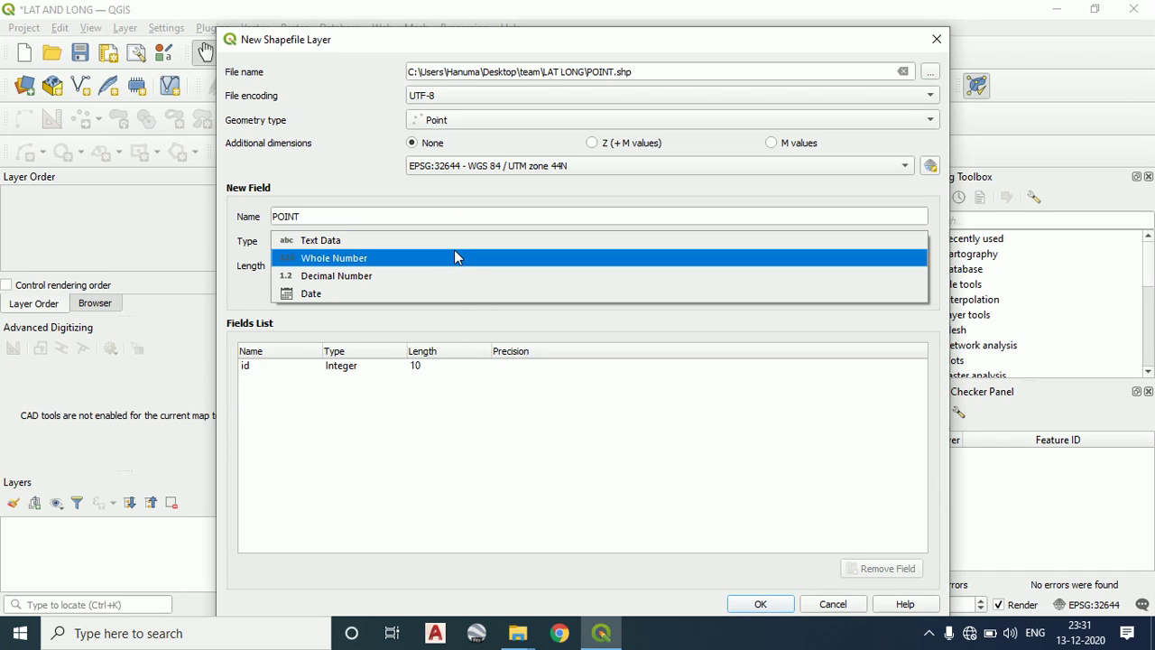
click(455, 256)
click(555, 291)
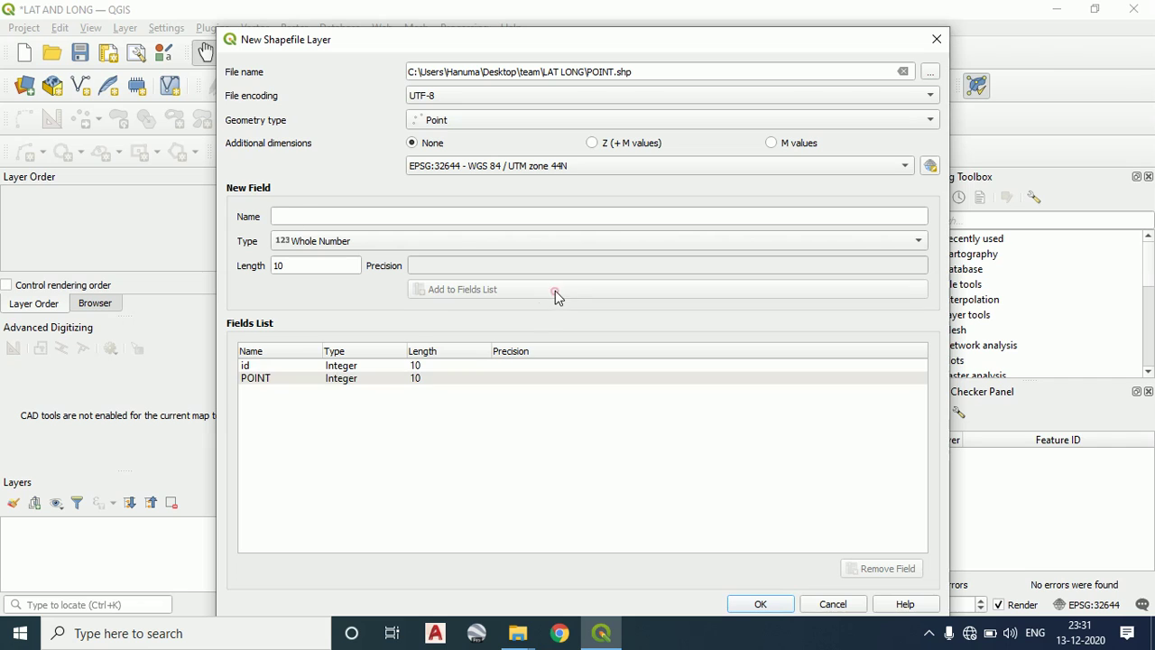
Remove the default id field from the new layer's fields list
click(318, 366)
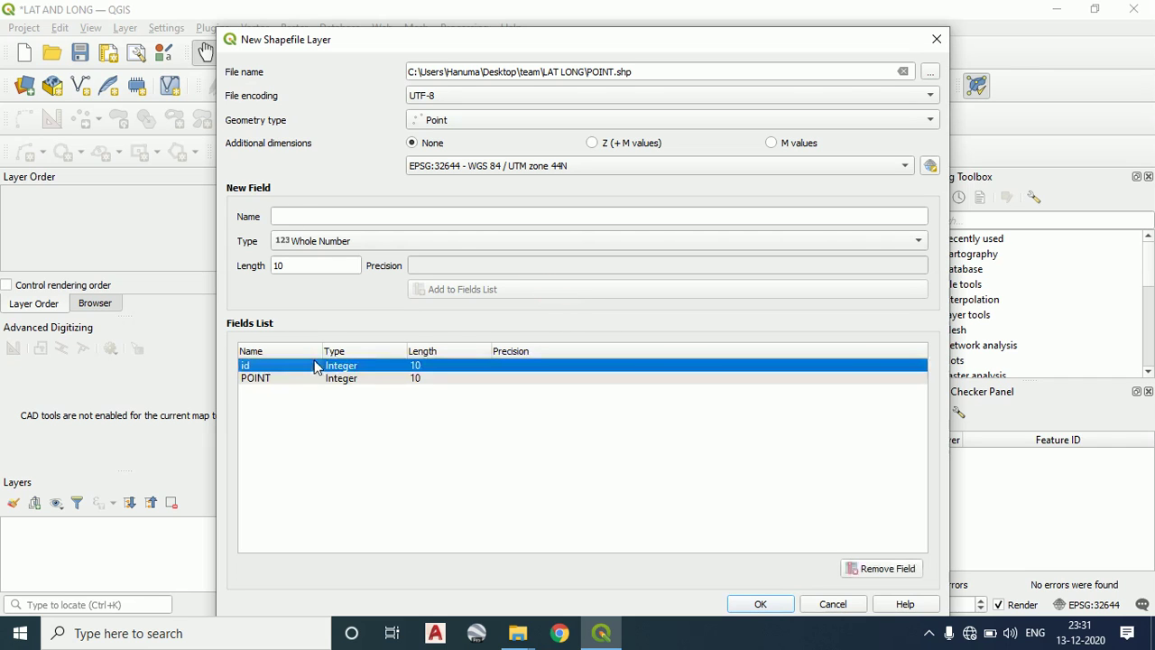
click(862, 568)
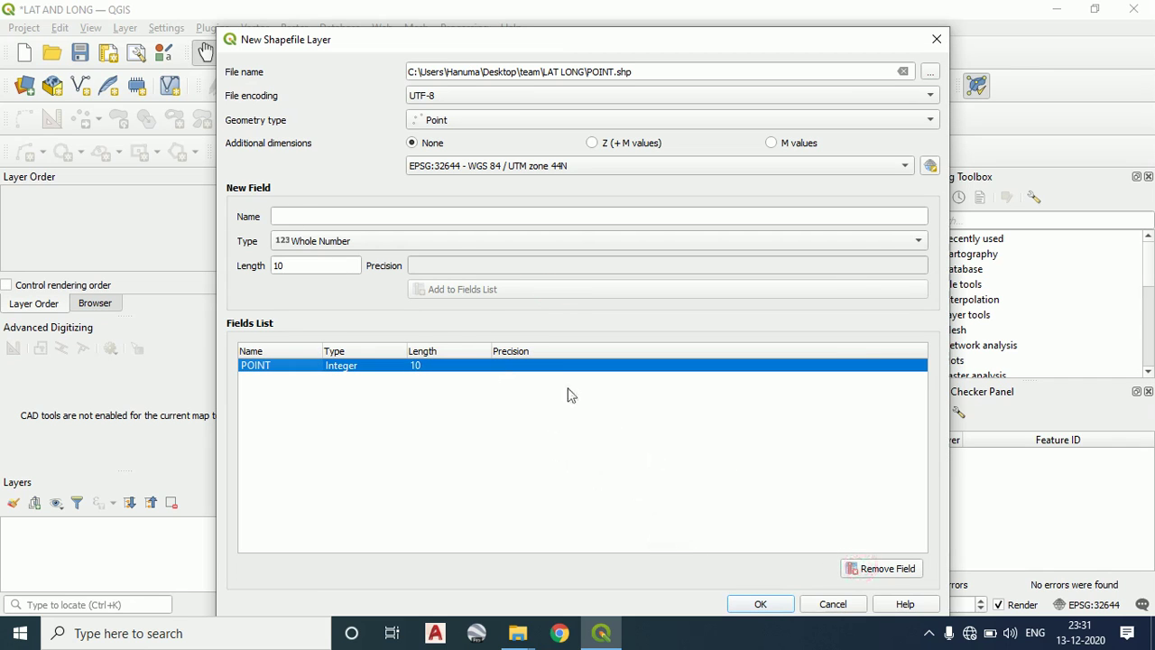
click(416, 217)
text(C)
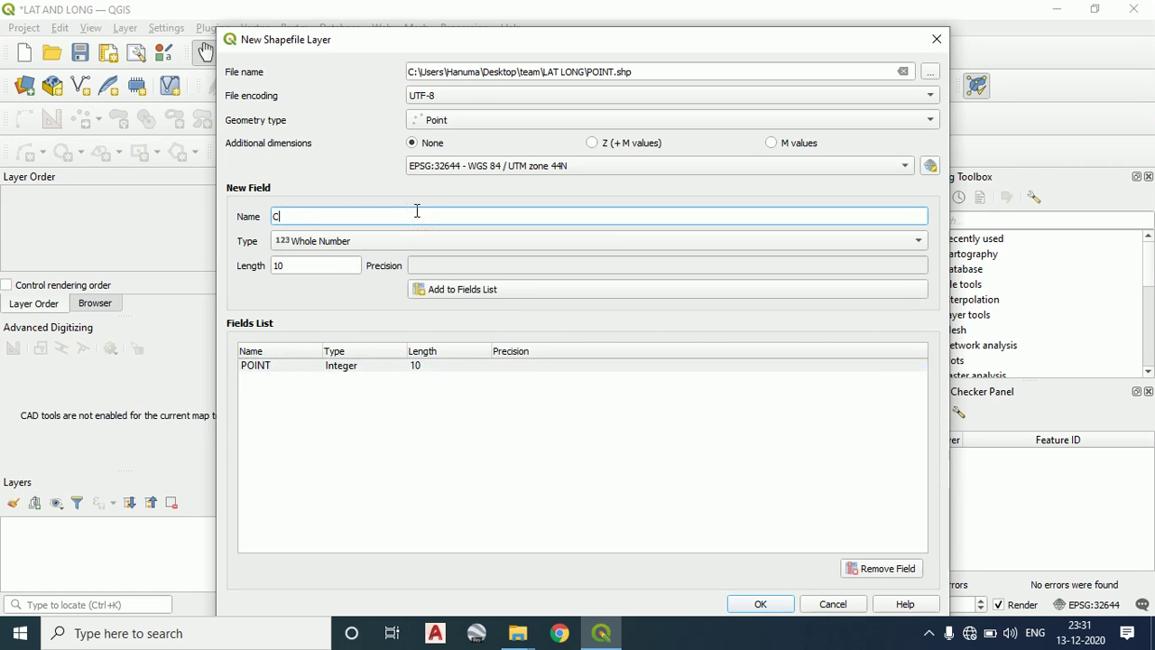
key(BackSpace)
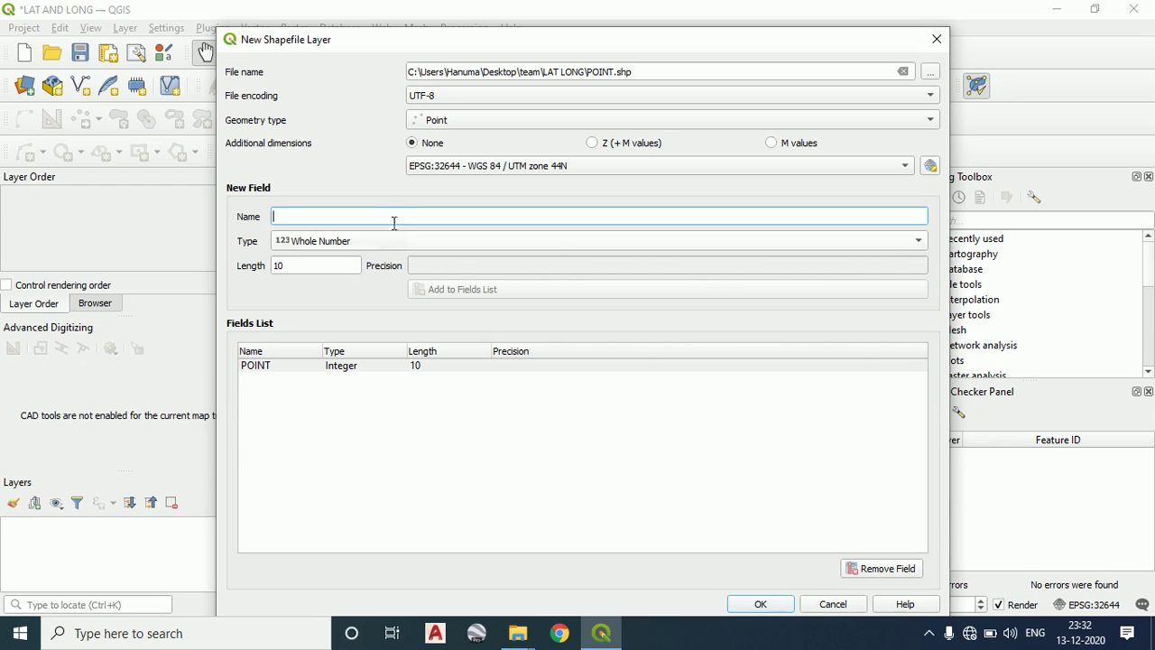
click(379, 245)
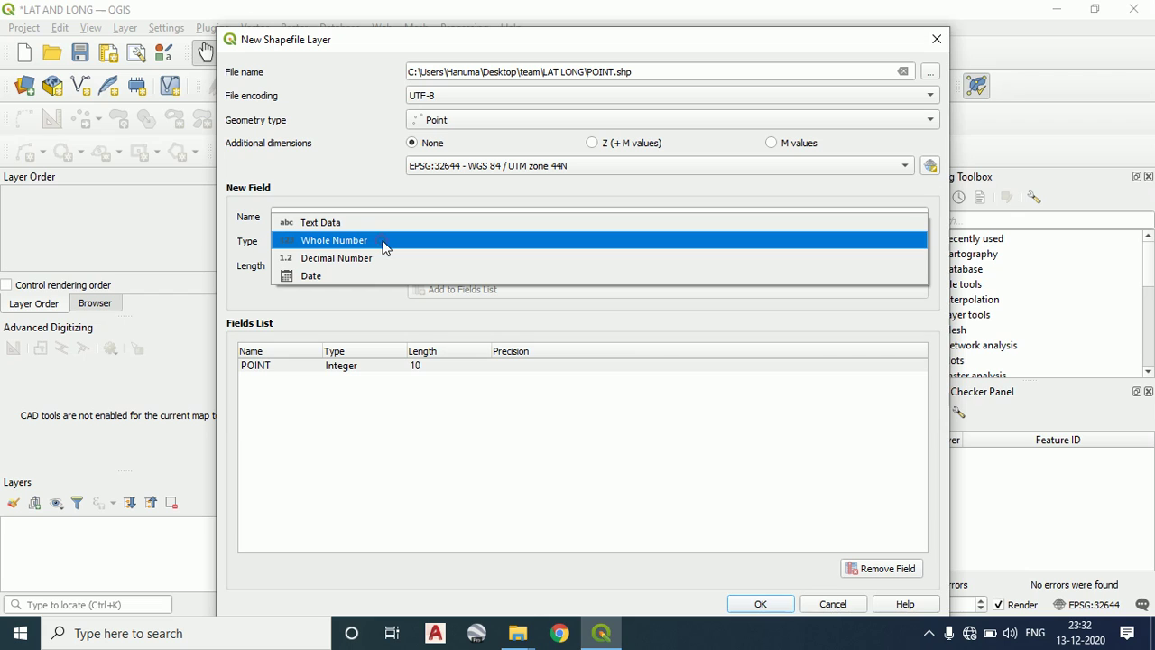
click(387, 239)
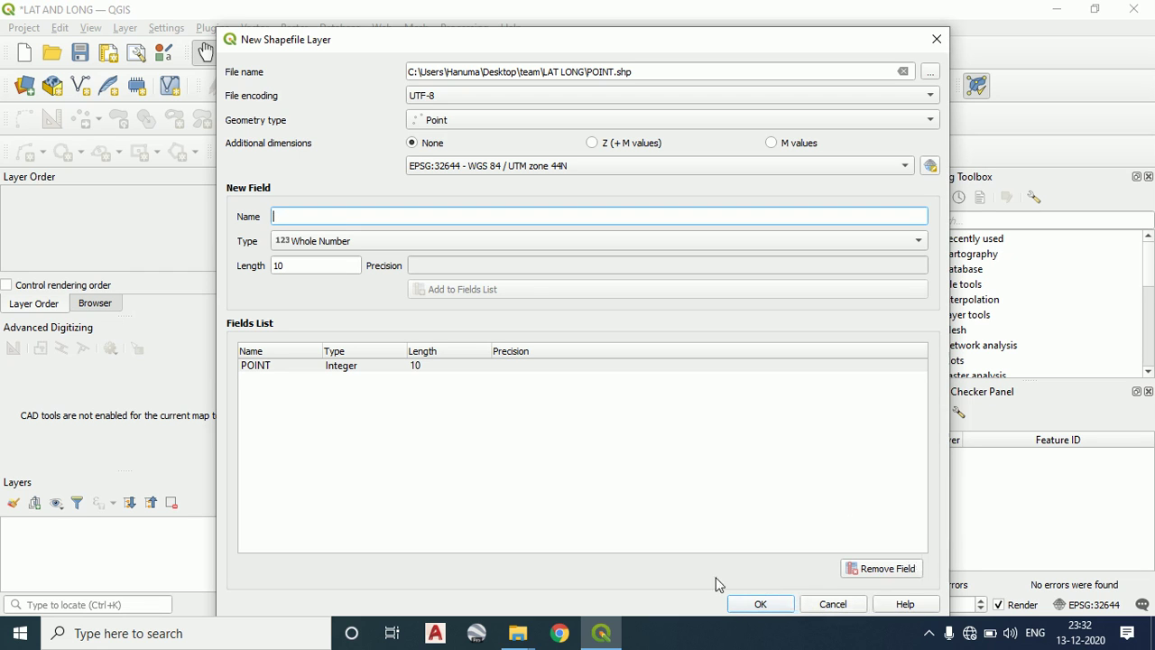
Create the POINT shapefile layer, then turn on its editing and start adding point features with advanced digitizing enabled
click(761, 603)
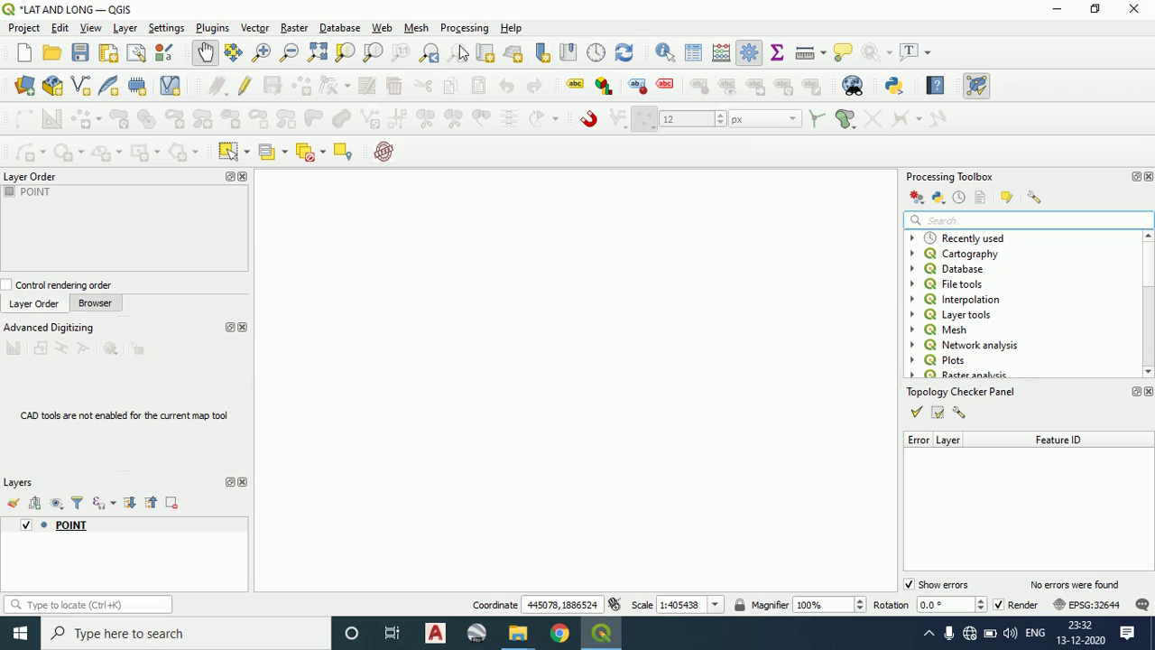
click(245, 88)
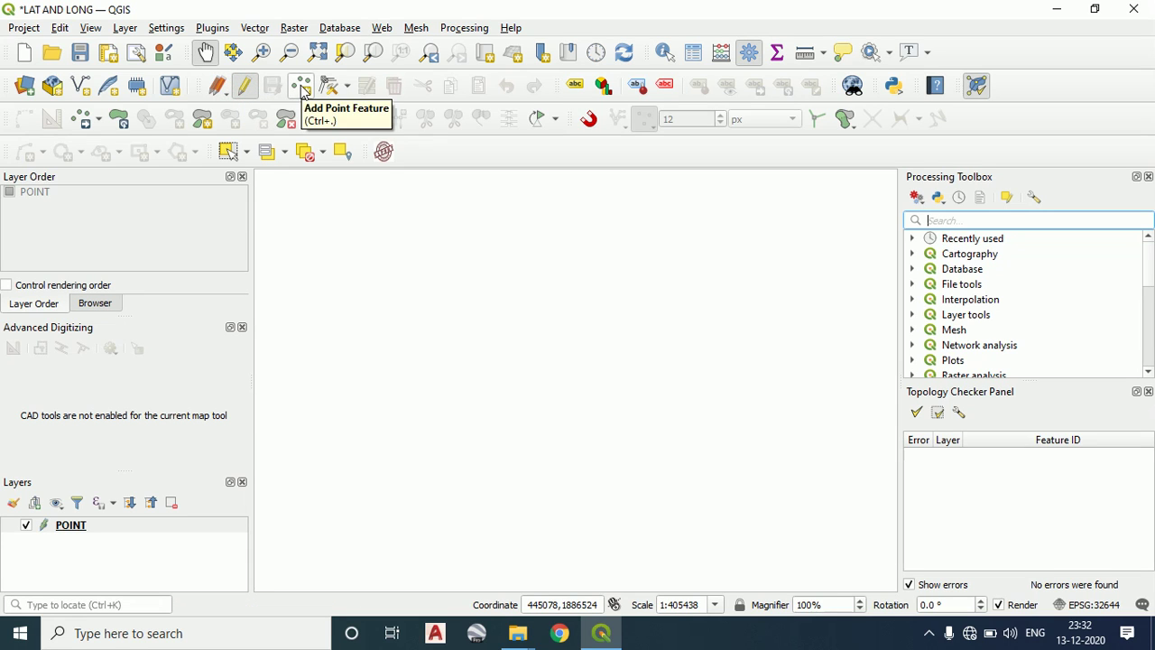
click(303, 88)
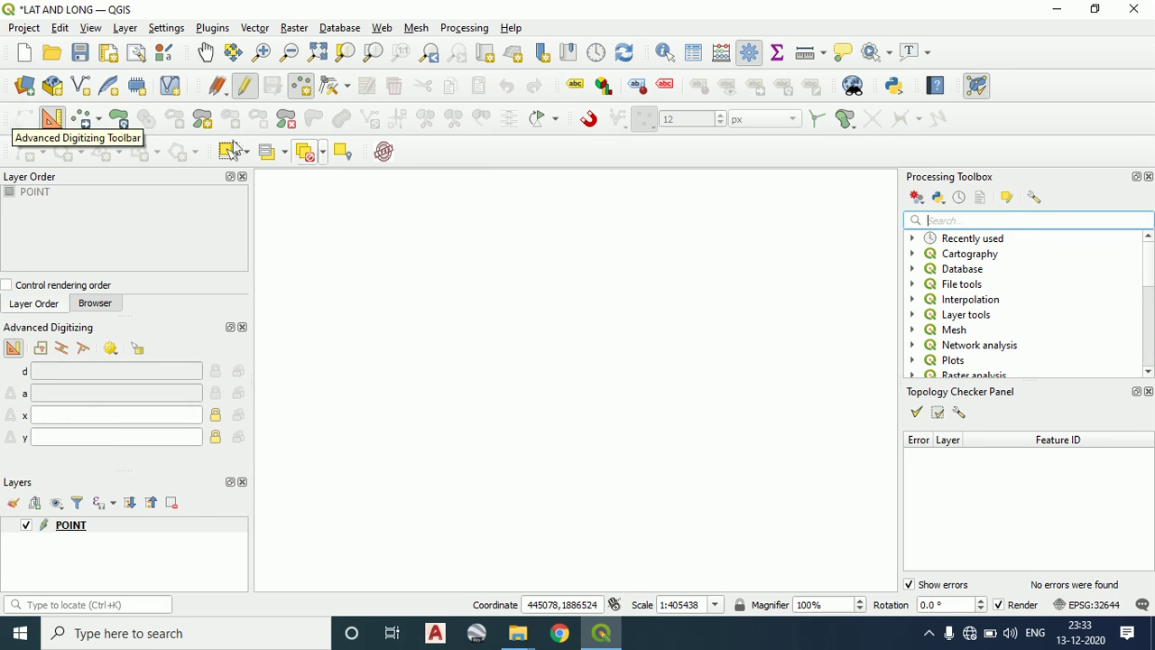
Hide the Advanced Digitizing panel and show it again
right_click(451, 152)
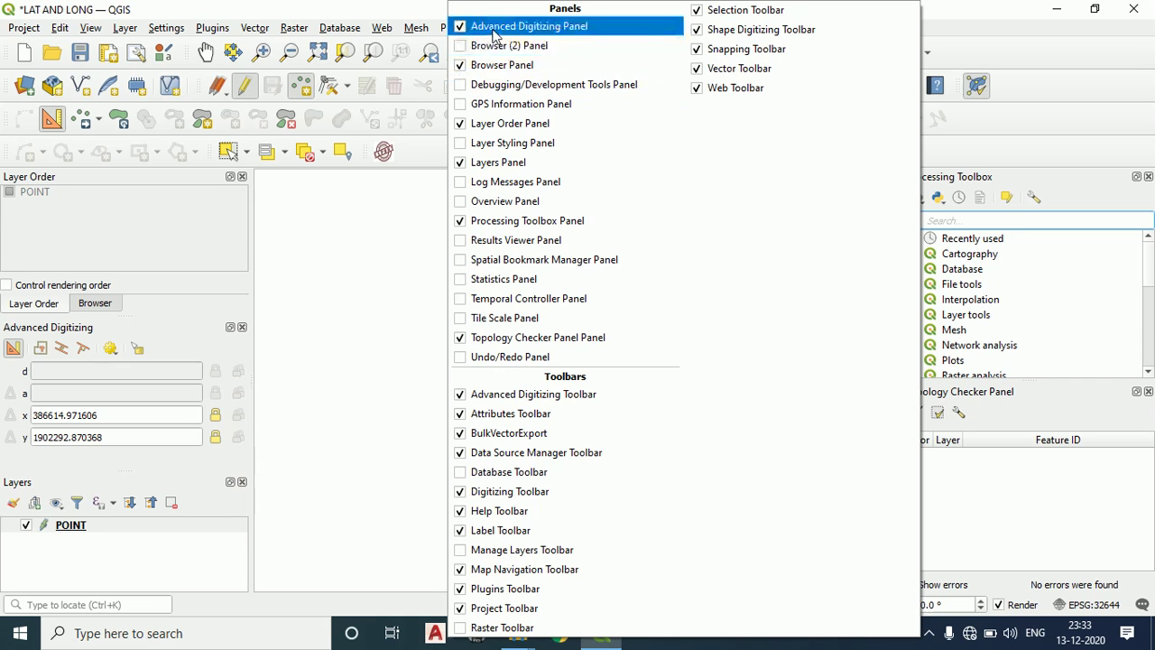
click(492, 29)
right_click(469, 152)
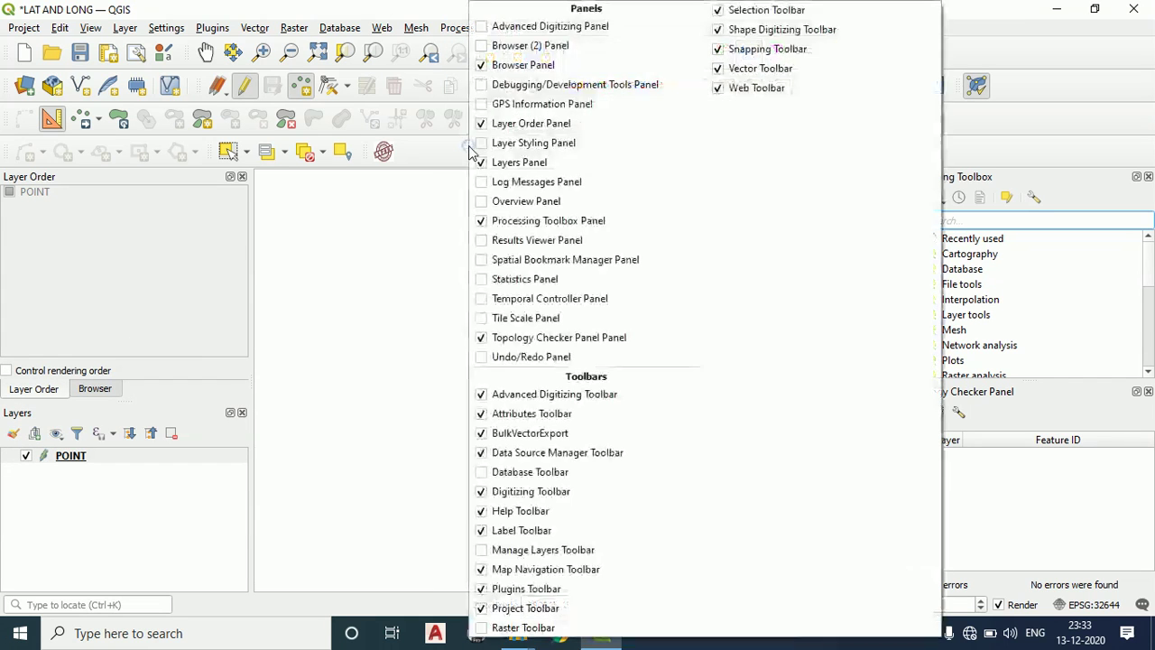
click(495, 25)
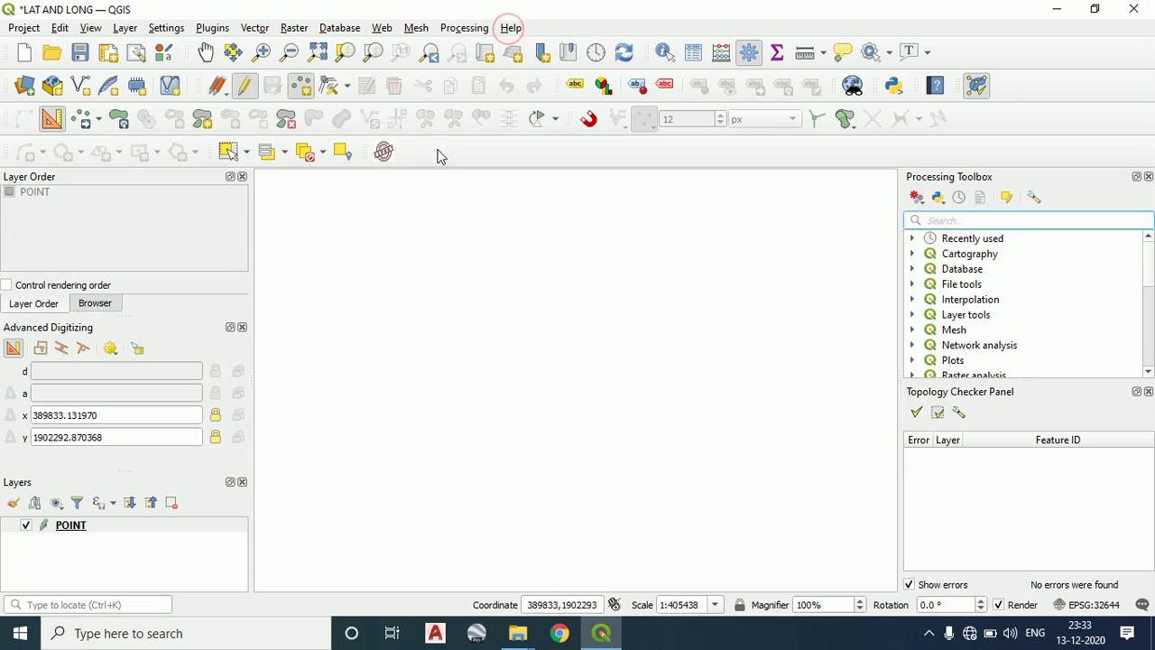
Hide the Advanced Digitizing toolbar and show it again
right_click(467, 148)
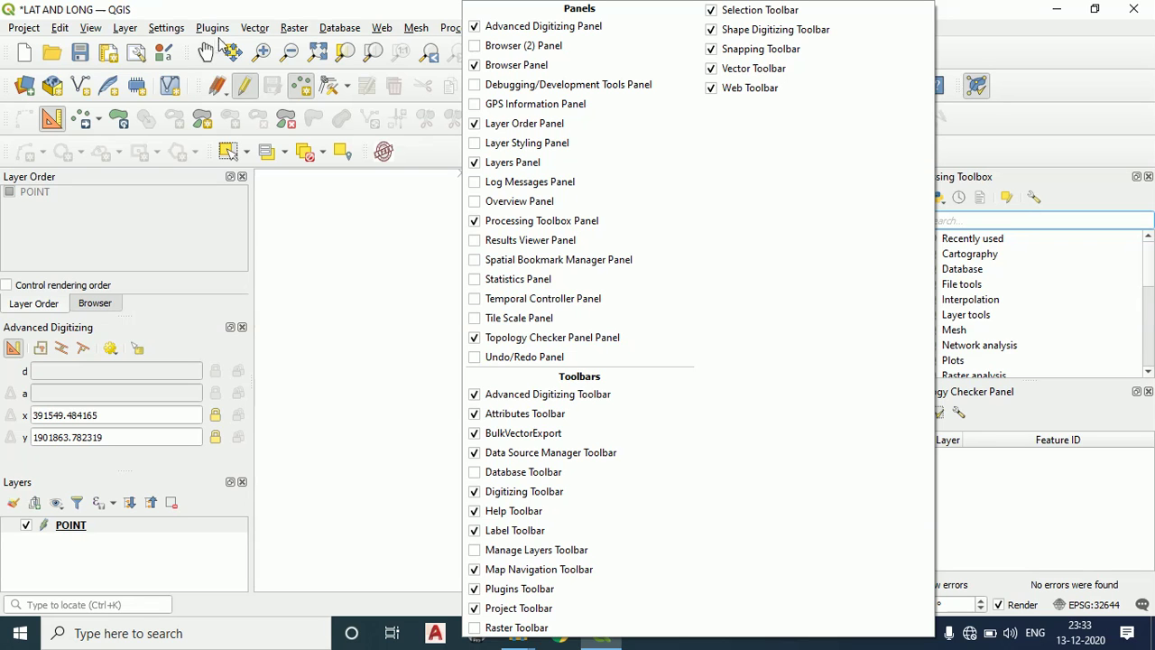
click(474, 394)
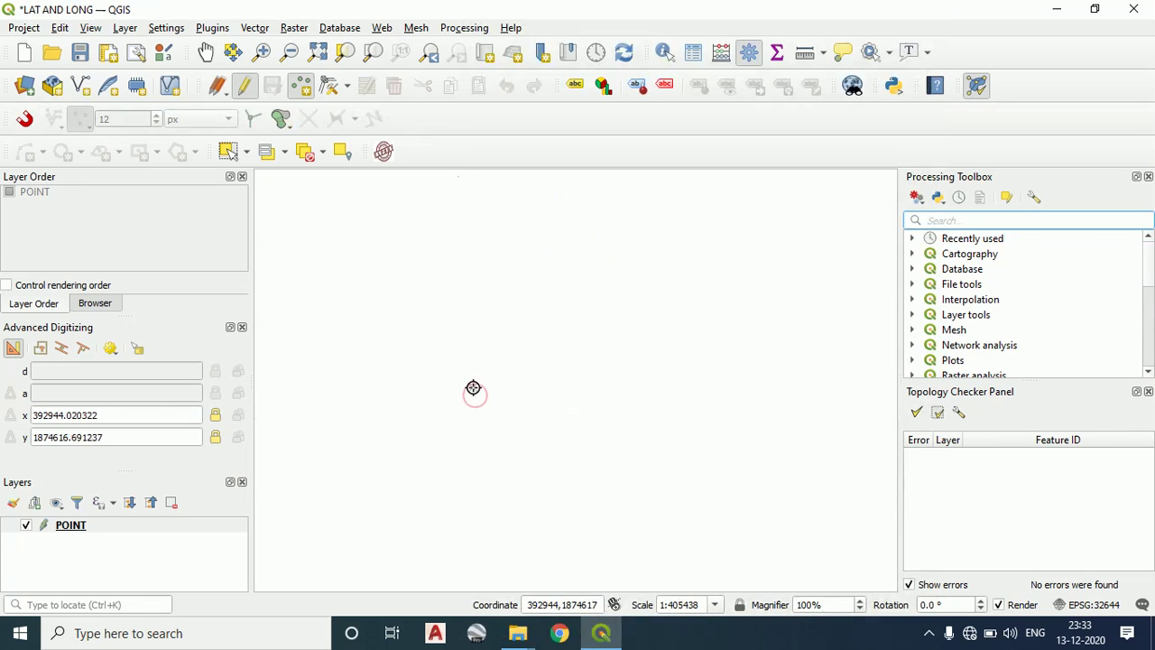
right_click(503, 140)
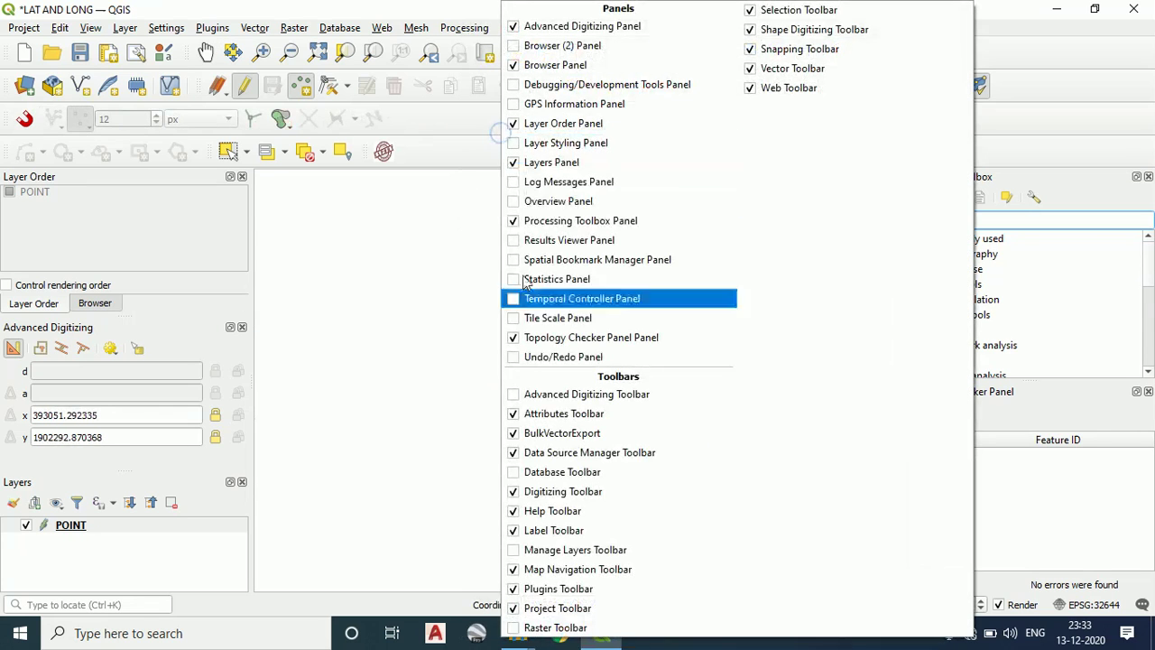
click(533, 400)
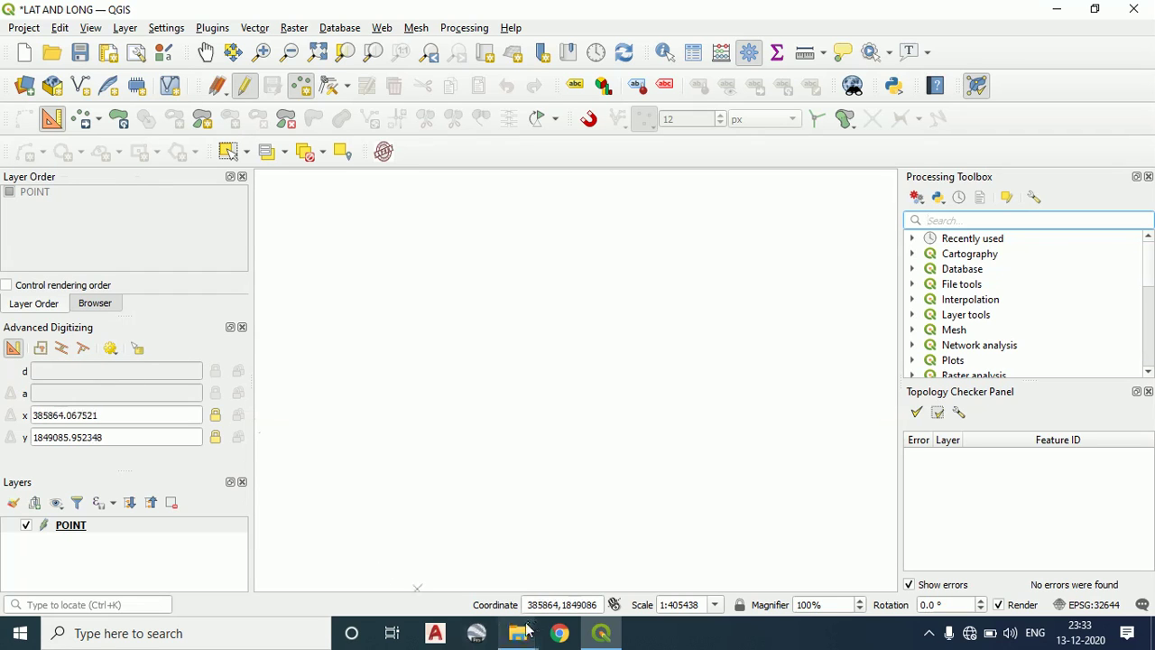
Dismiss the pending Folder In Use dialog and close the MP4 folder window
mouse_move(518, 634)
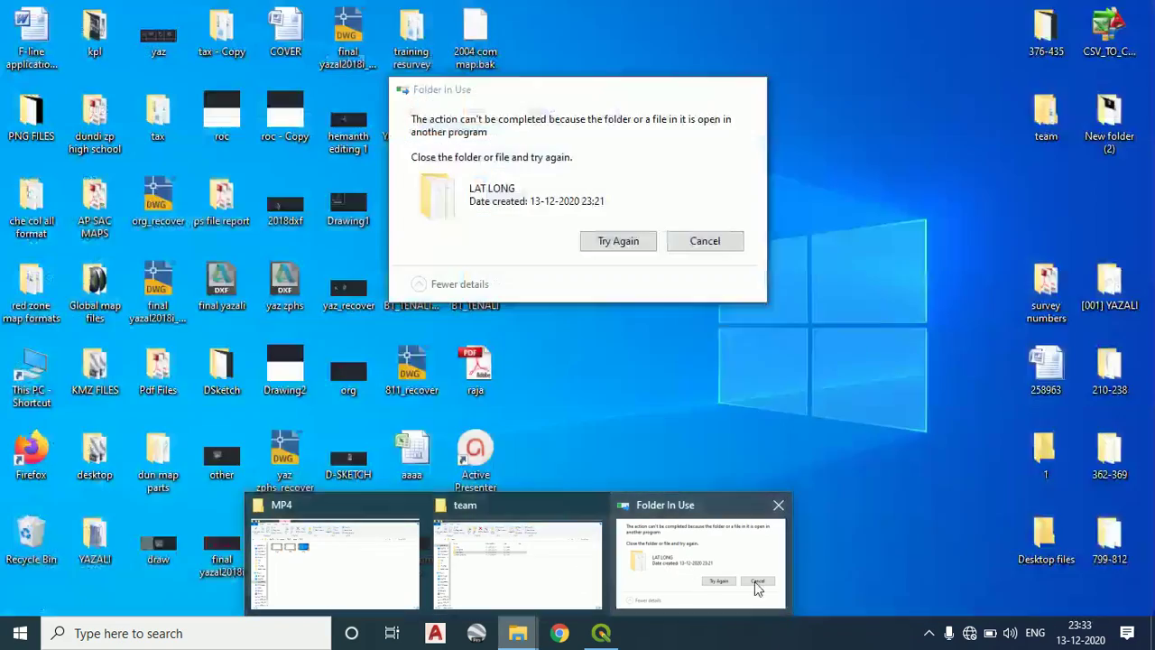
click(758, 582)
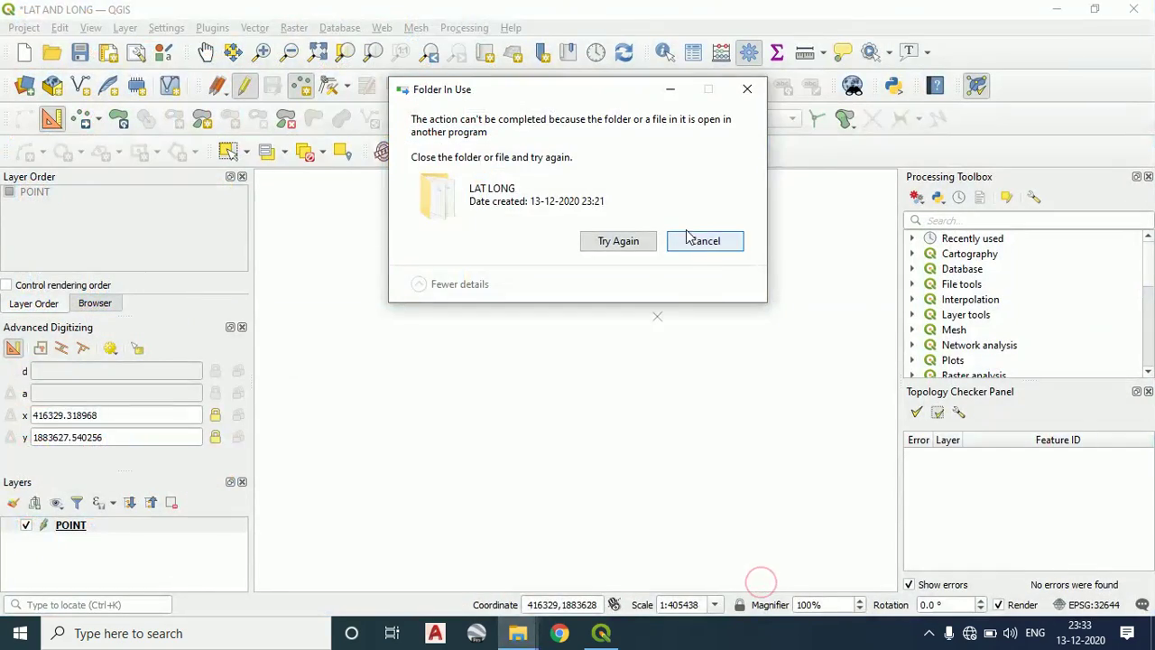
click(700, 241)
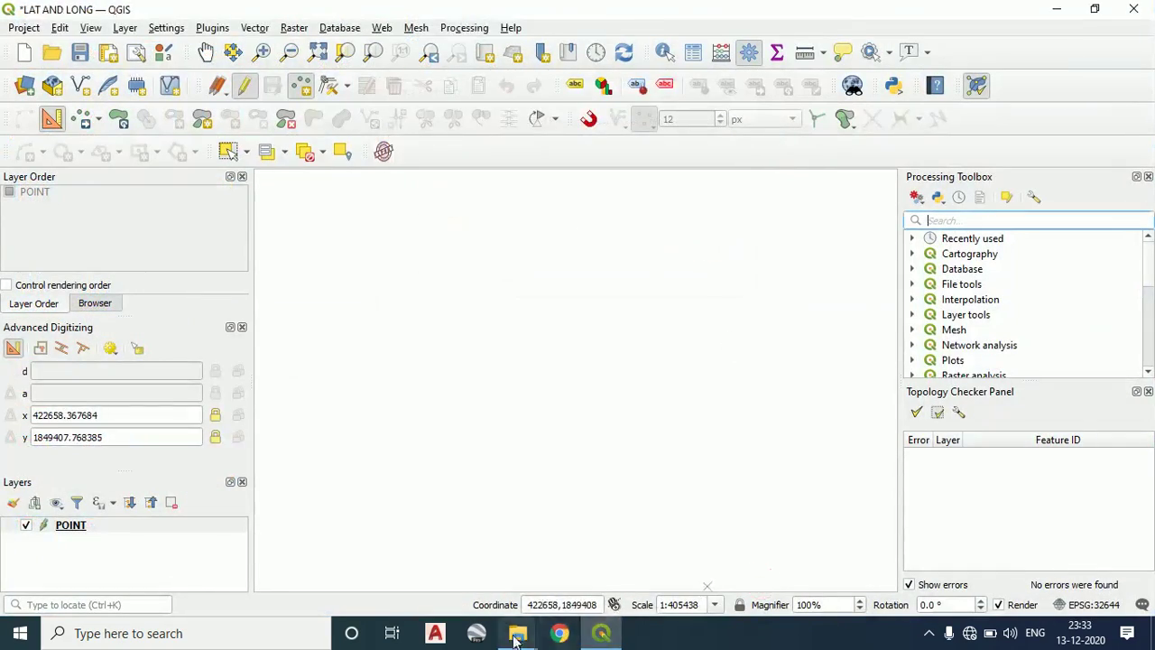
mouse_move(518, 634)
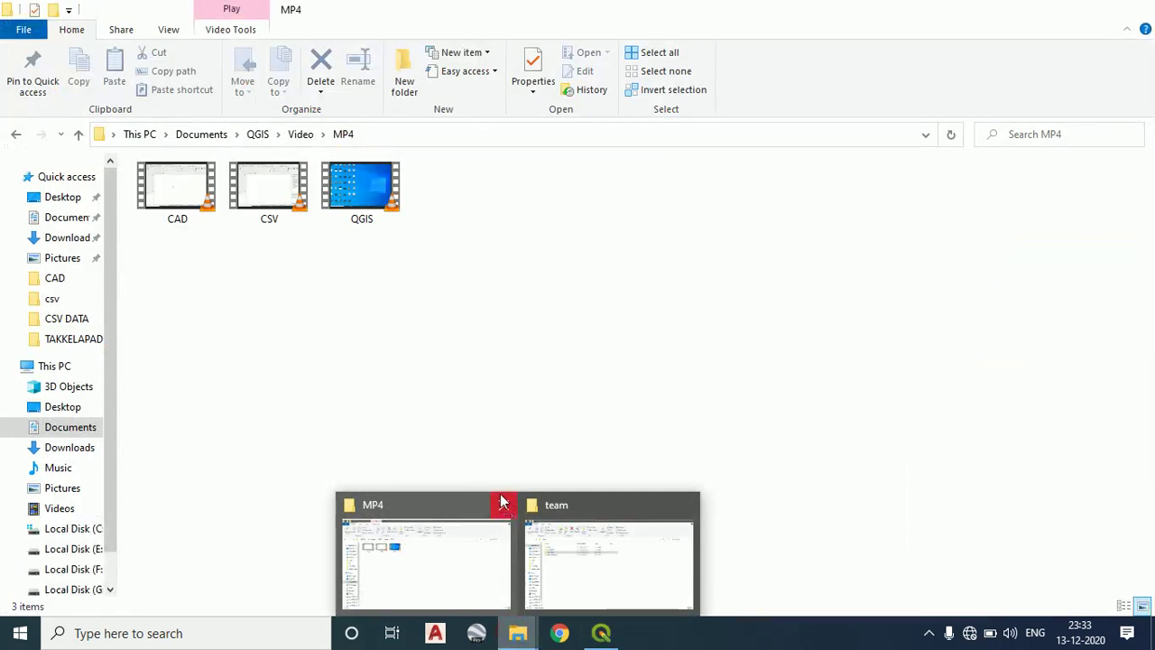
click(502, 502)
Switch to the team folder window in File Explorer and open LAT_LON from the CSV_CAD_DATA folder on Local Disk (E:)
click(539, 558)
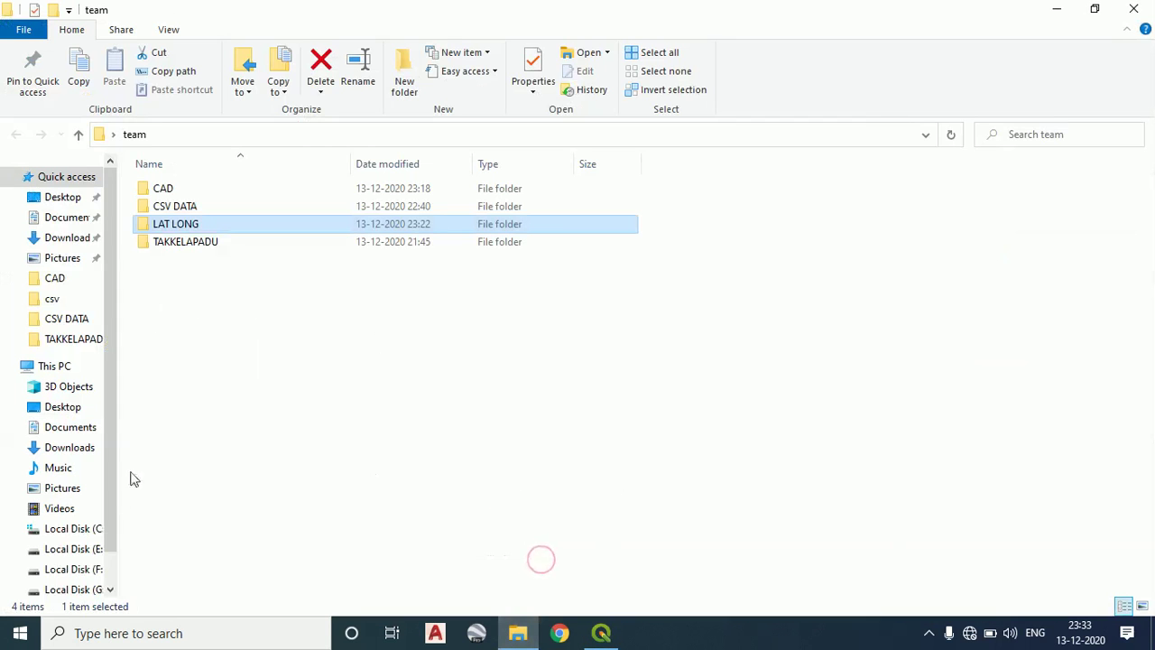
click(79, 548)
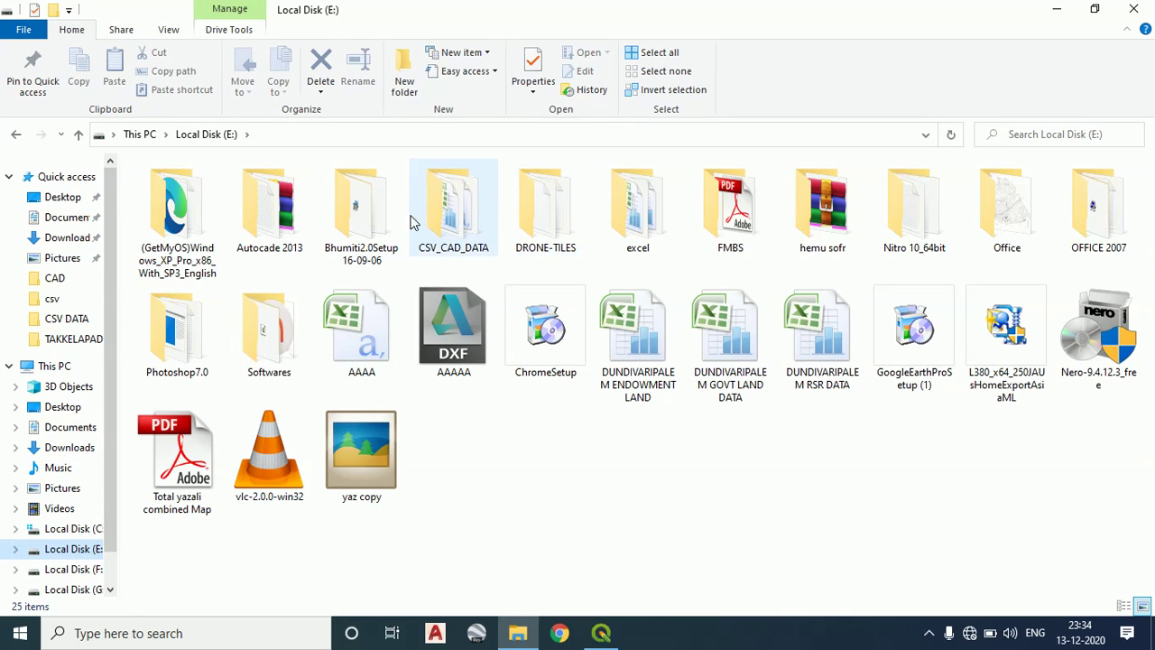
double_click(452, 206)
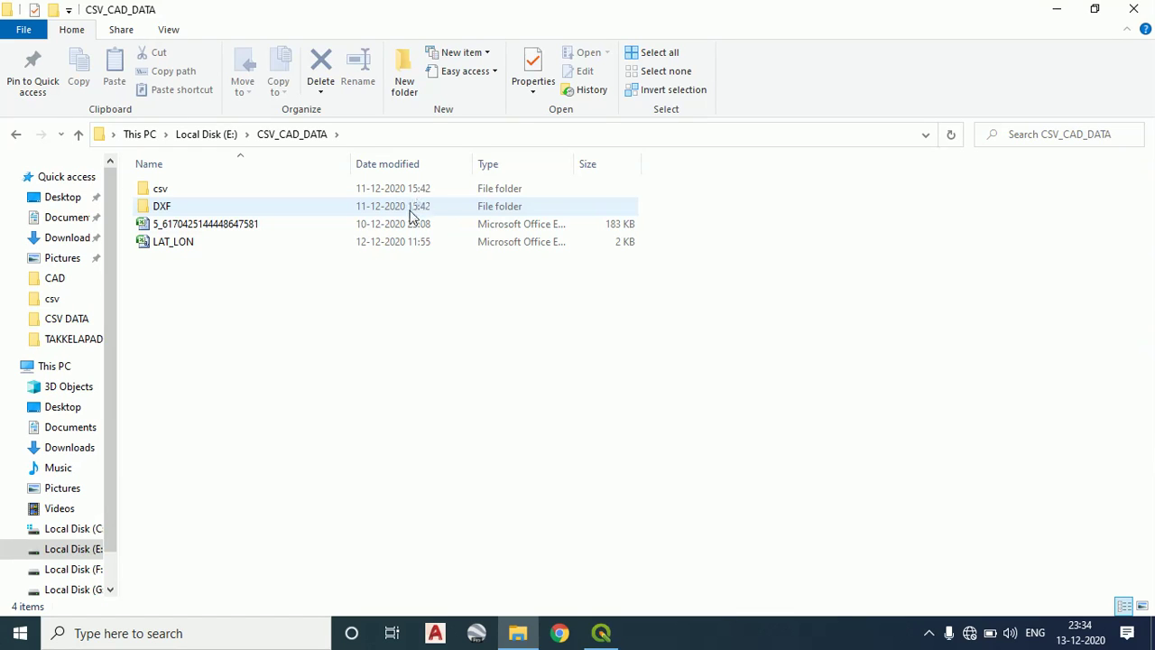
click(387, 244)
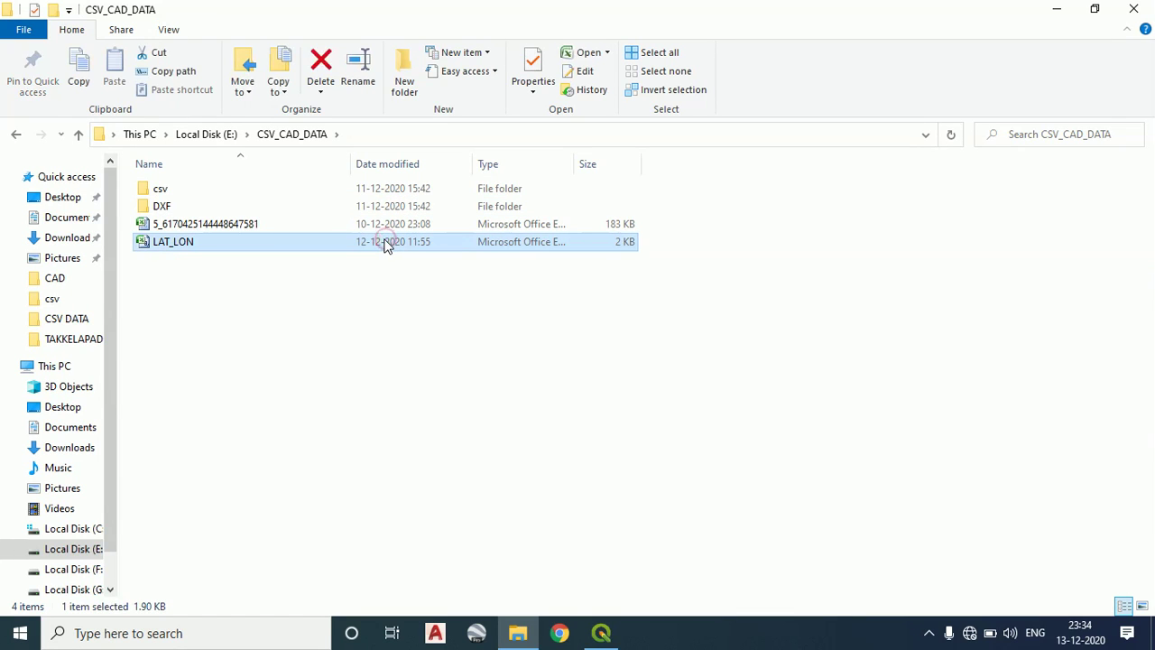
double_click(386, 244)
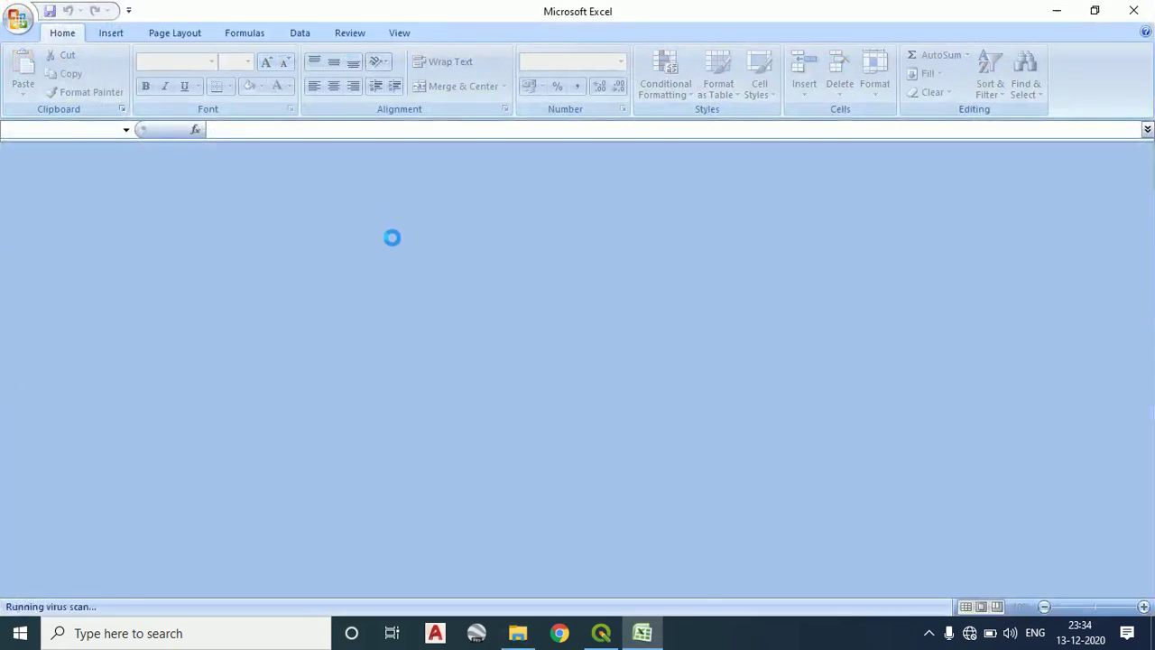
Look through the LAT_LON point list and copy the easting of point 1 from cell B2
scroll(98, 300, down, 6)
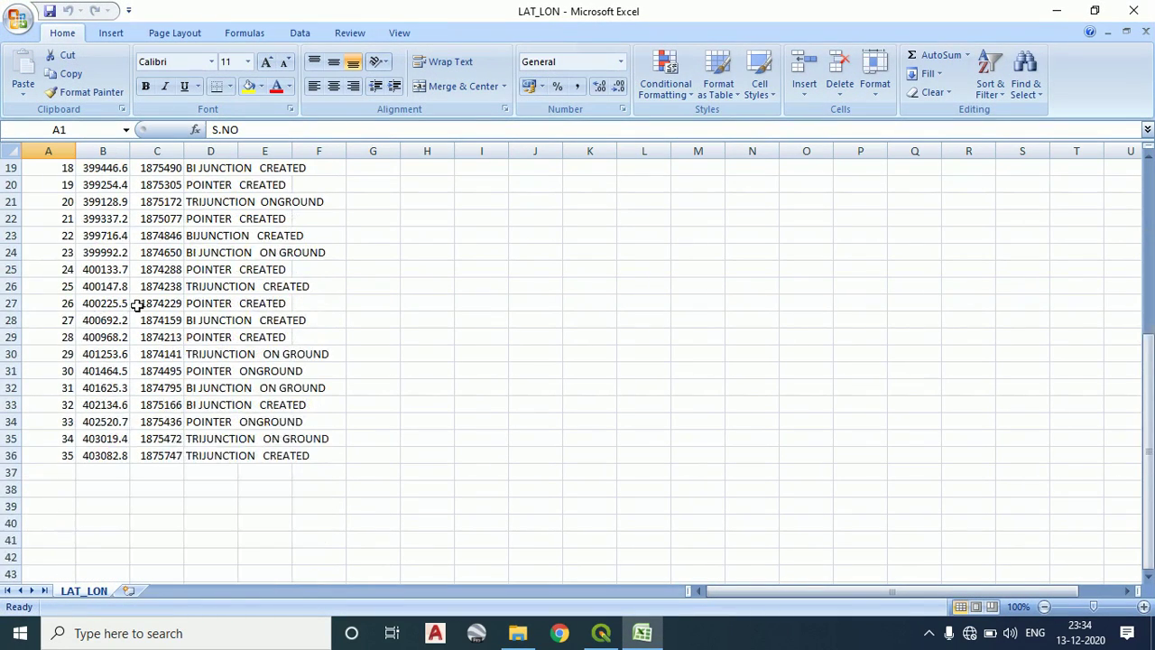
scroll(147, 316, up, 5)
scroll(147, 315, up, 2)
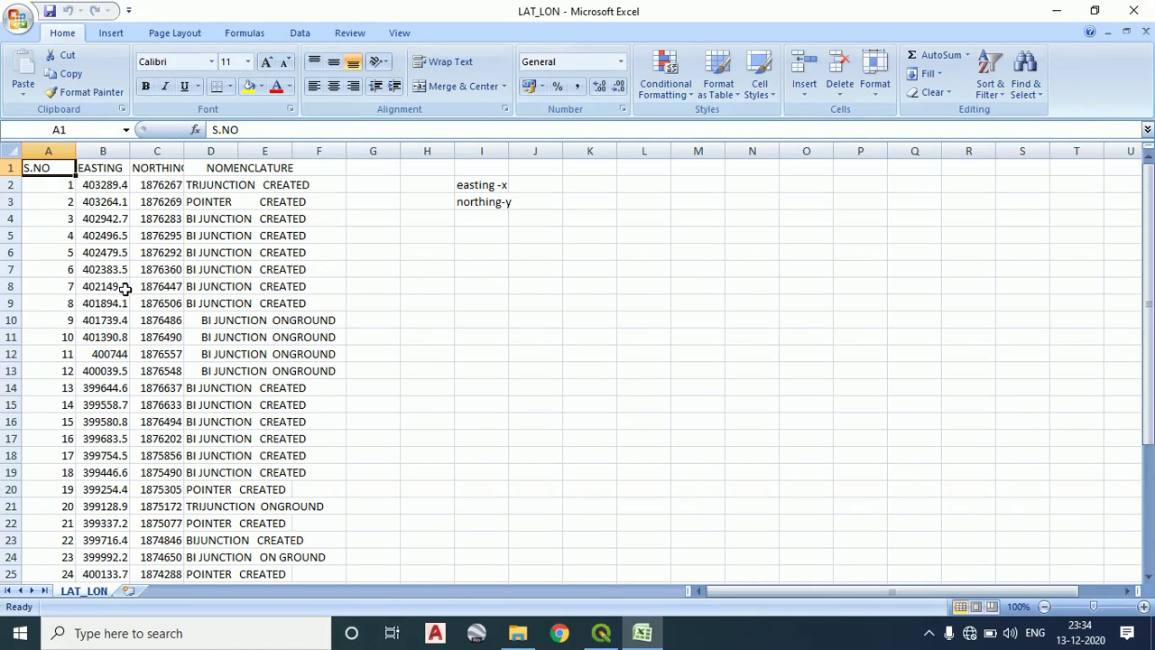
scroll(126, 288, down, 8)
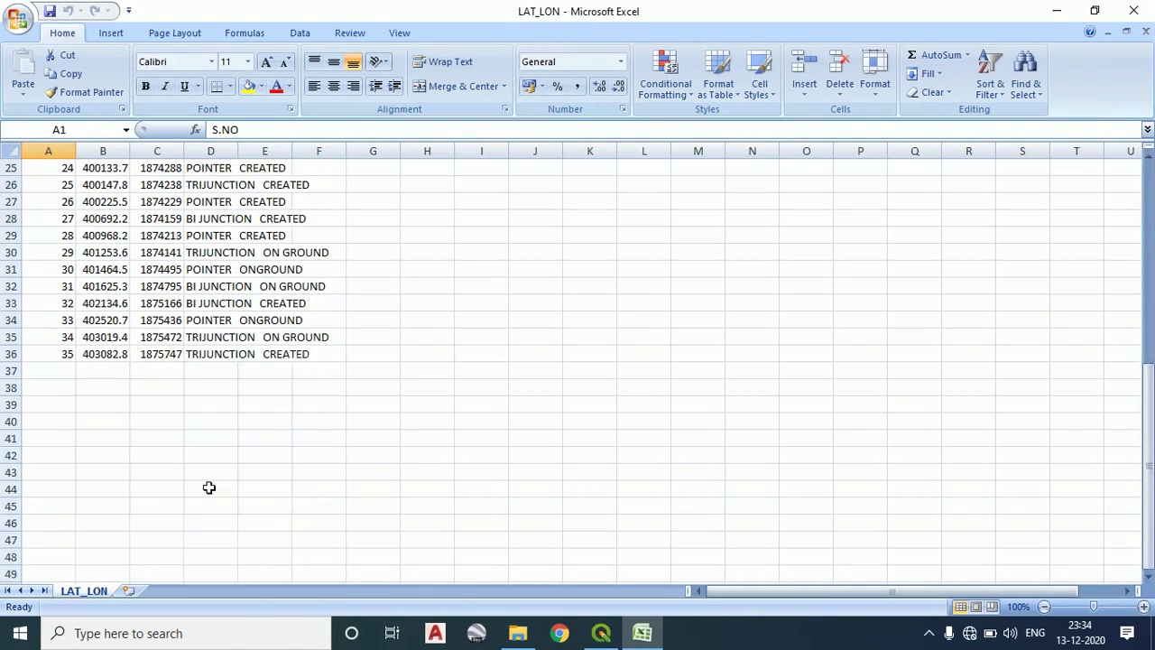
scroll(87, 425, up, 5)
scroll(105, 407, up, 3)
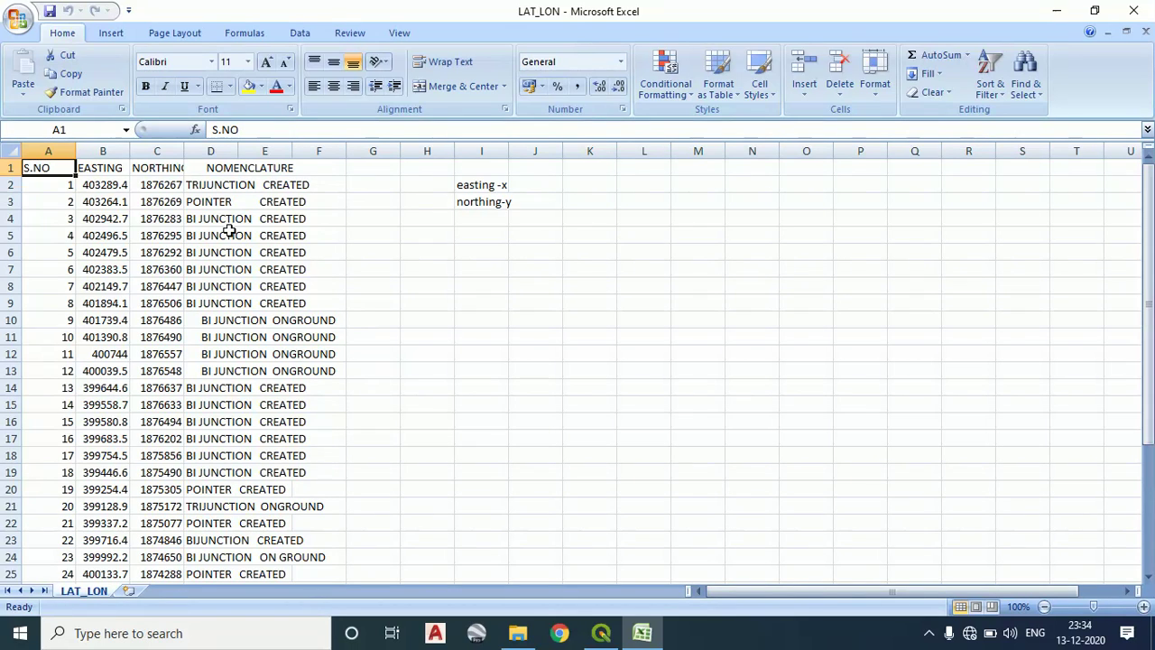
click(113, 185)
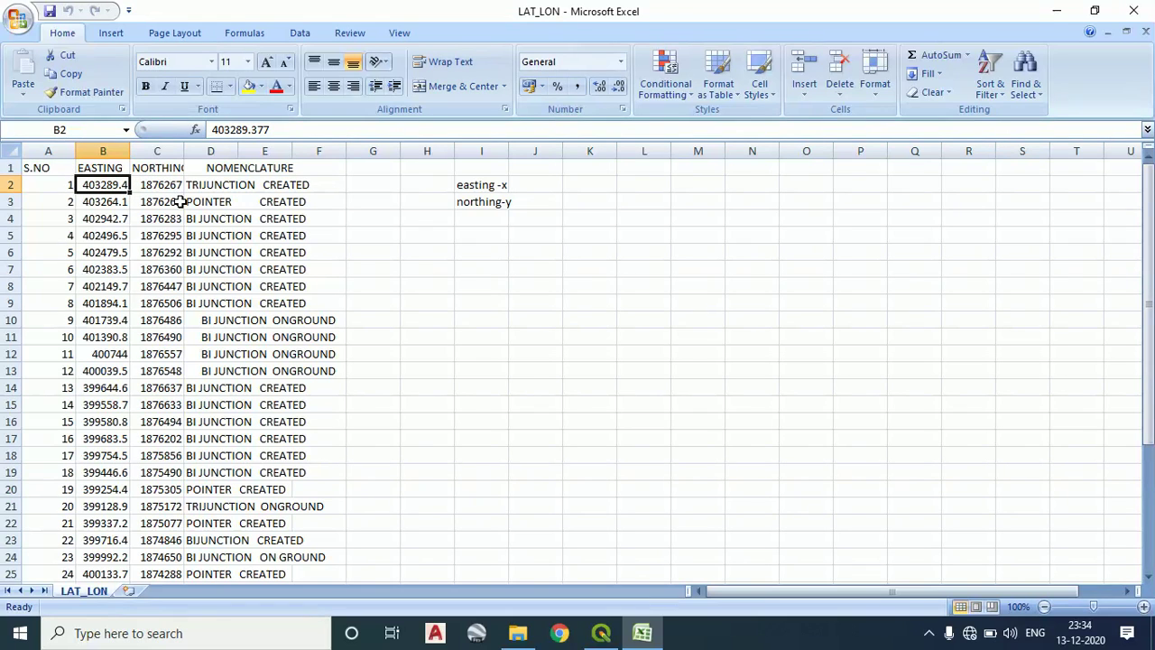
key(ctrl+c)
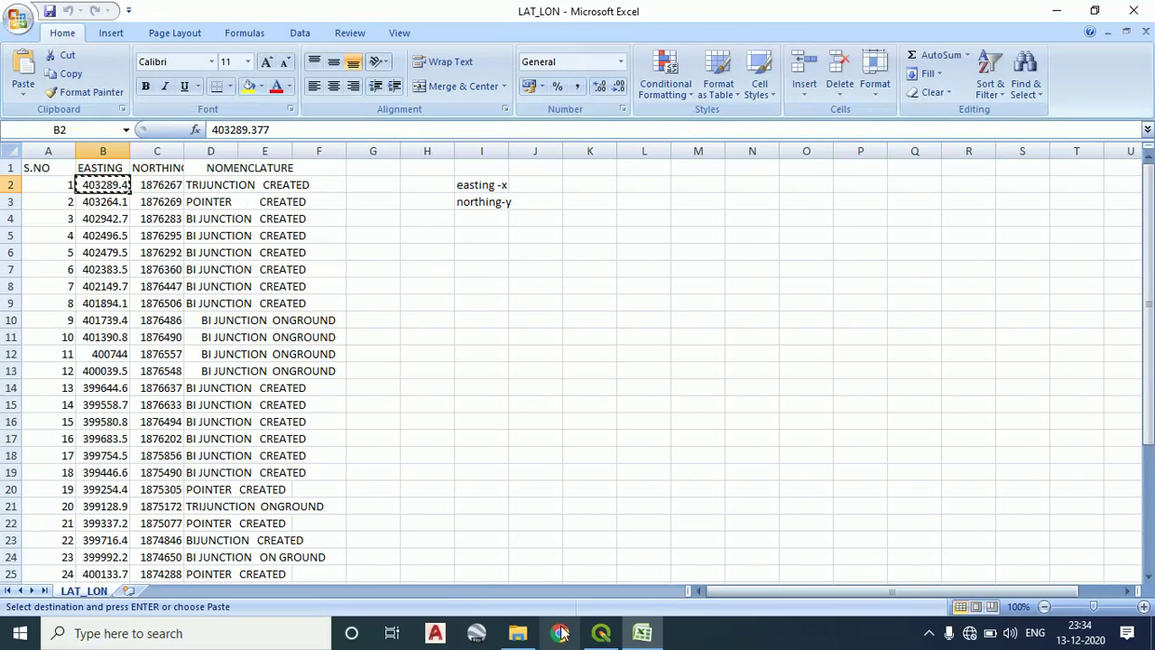
Switch to QGIS and paste the copied easting 403289.377 as the new point's x coordinate in advanced digitizing
click(601, 633)
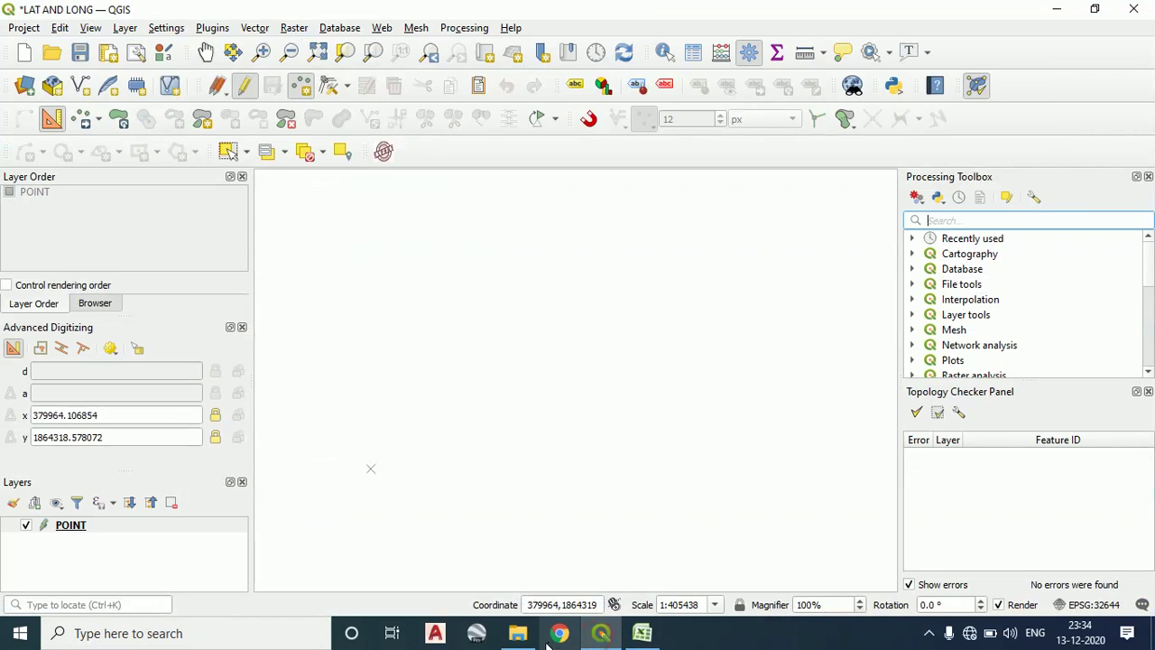
mouse_move(518, 634)
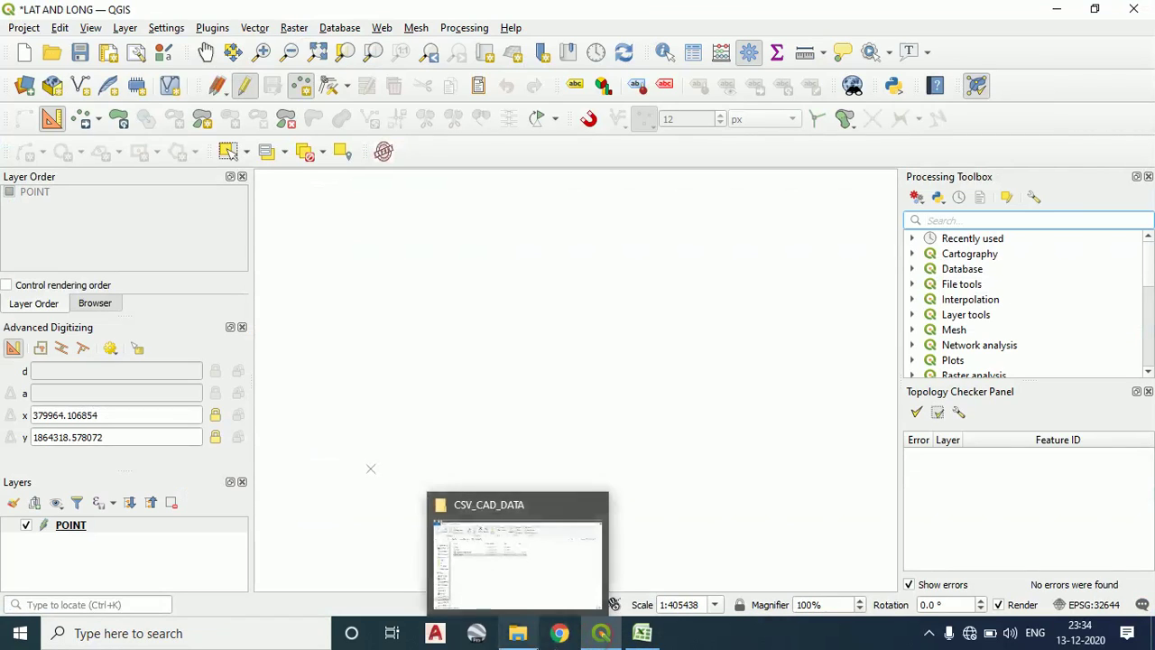
click(121, 415)
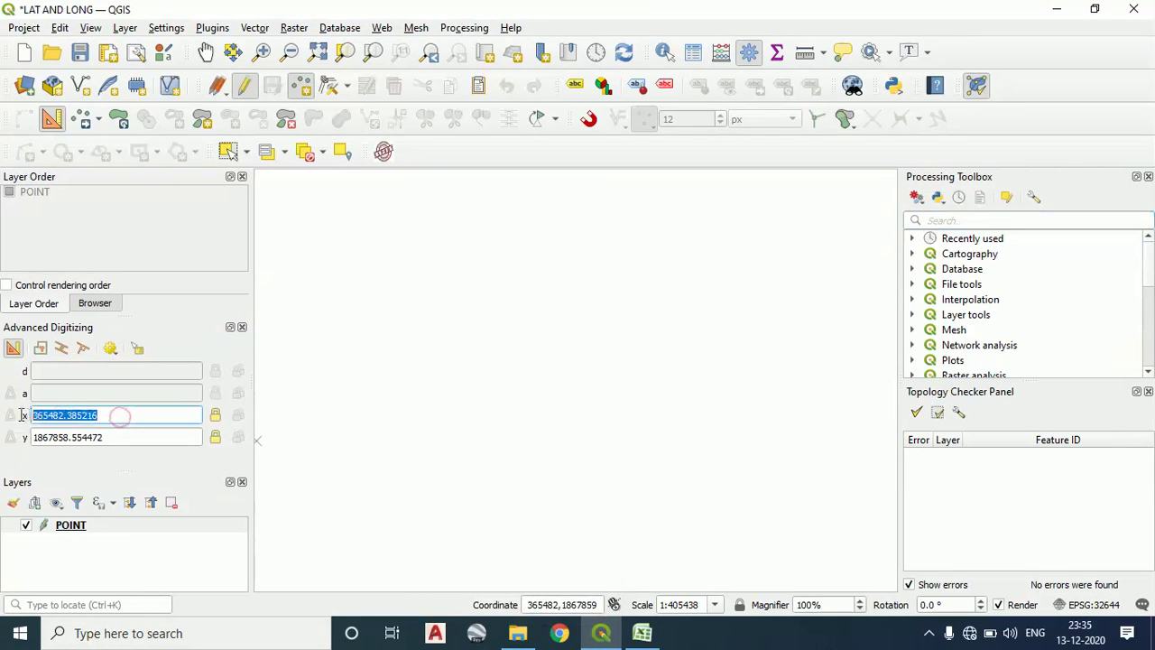
key(ctrl+v)
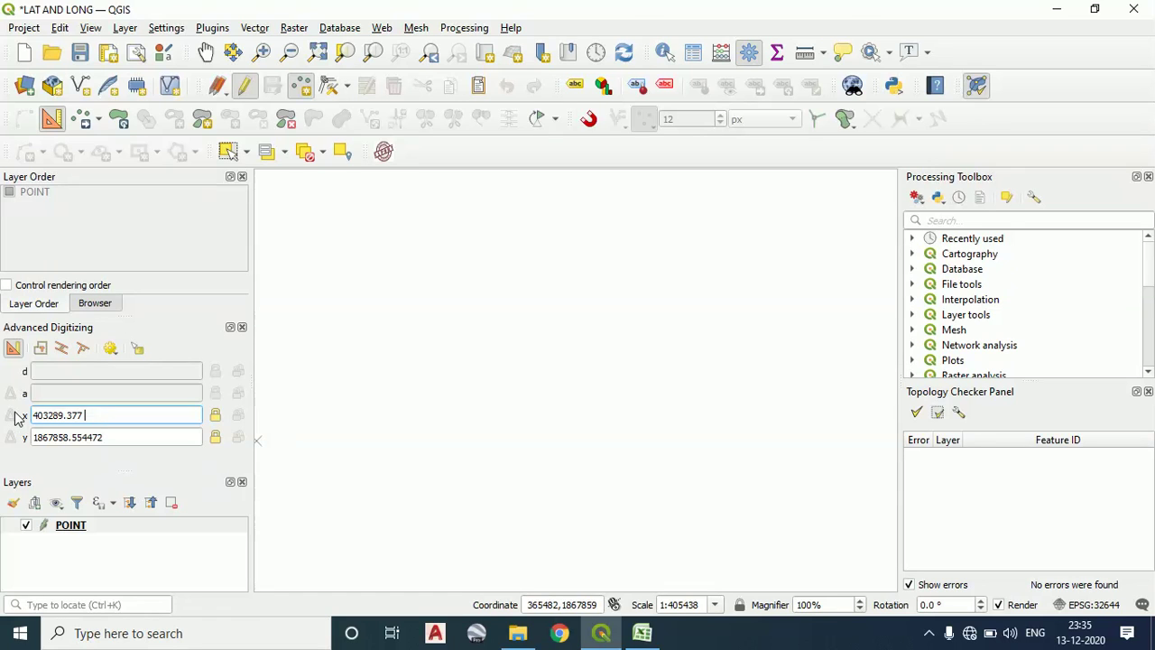
Lock the new point's x coordinate at 403289.377, switch to the LAT_LON spreadsheet in Excel and copy point 1's northing from cell C2
click(215, 417)
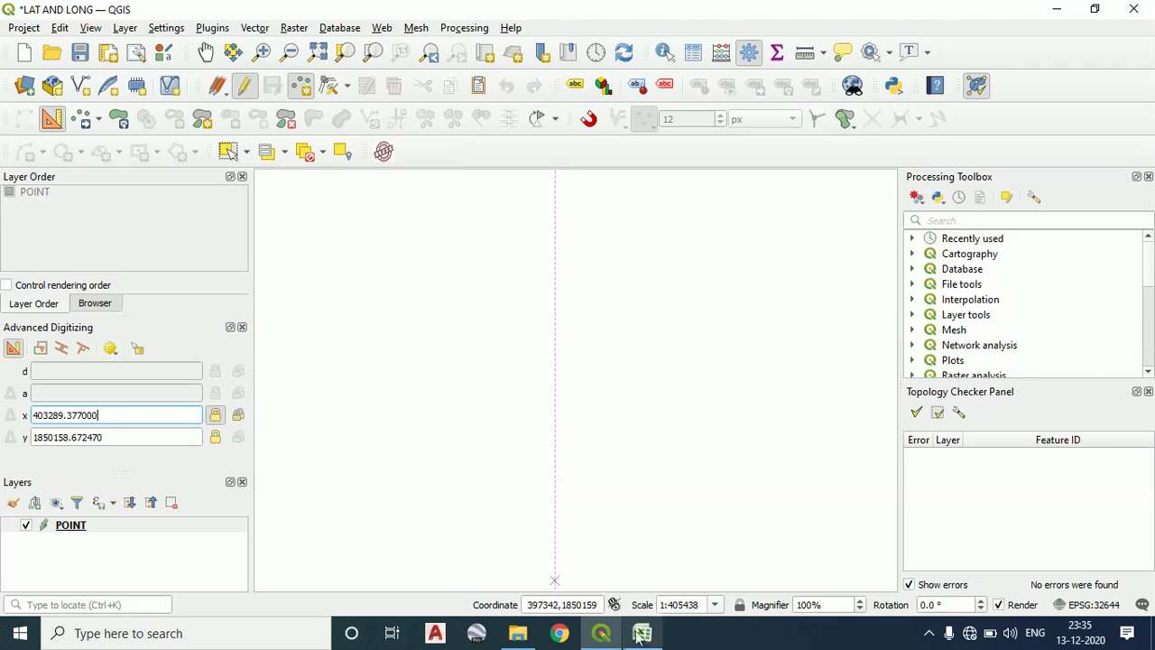
mouse_move(651, 638)
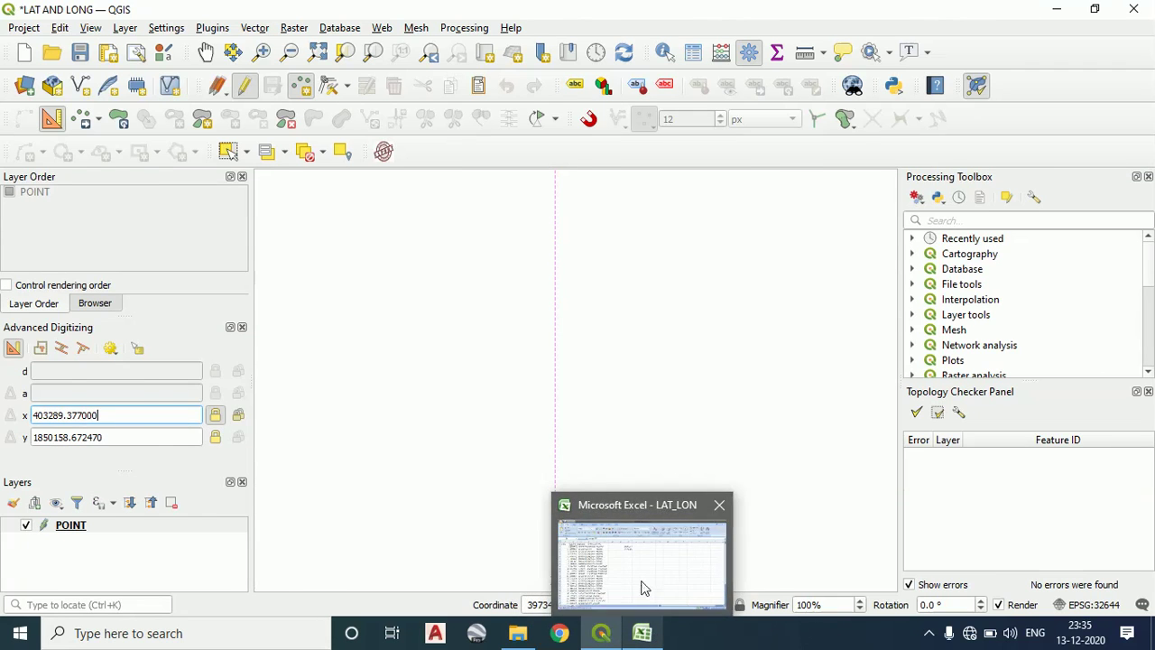
click(644, 633)
click(158, 184)
key(ctrl+c)
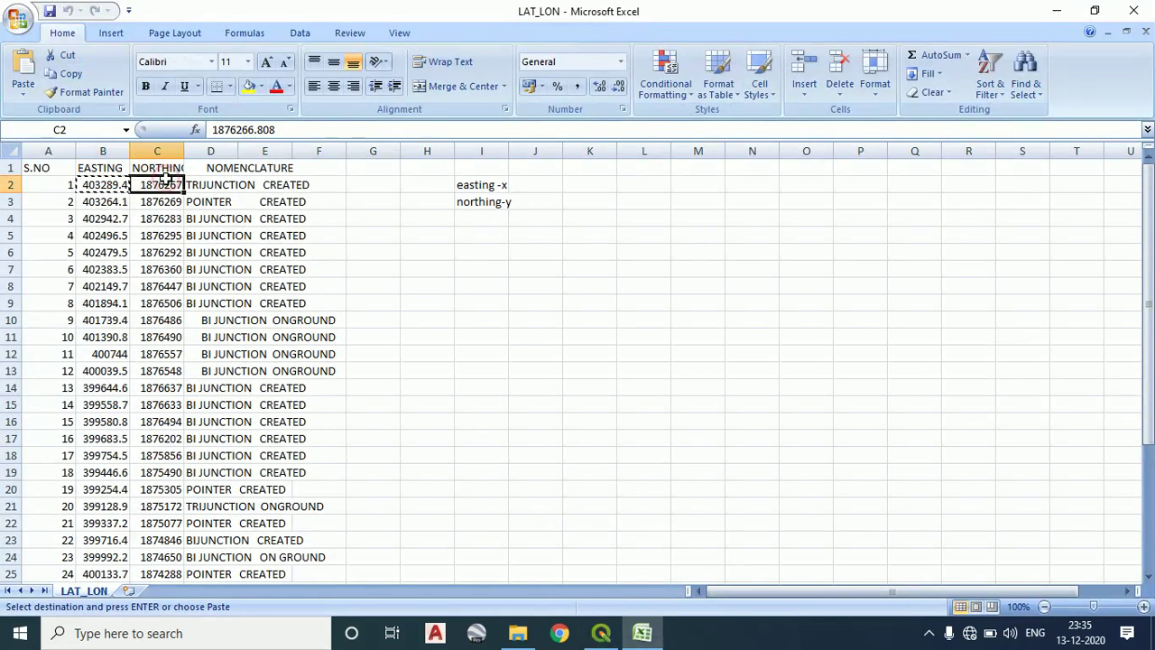
Switch to QGIS, lock the y coordinate at the copied northing 1876266.808 and place the point with POINT attribute 1
click(602, 633)
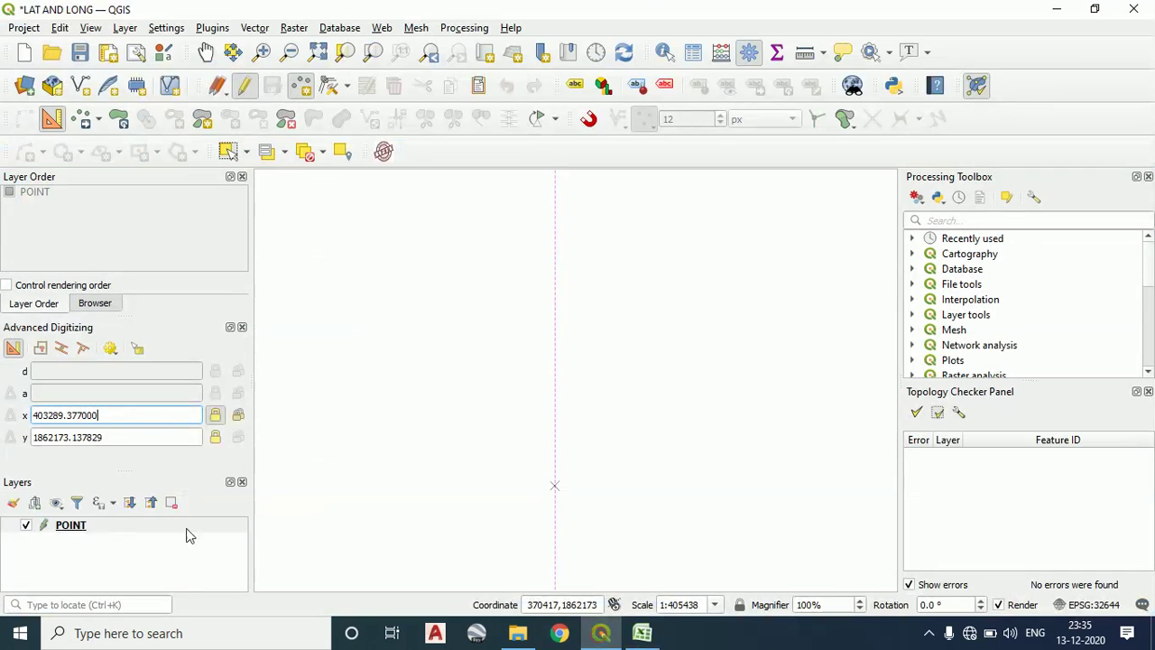
double_click(136, 440)
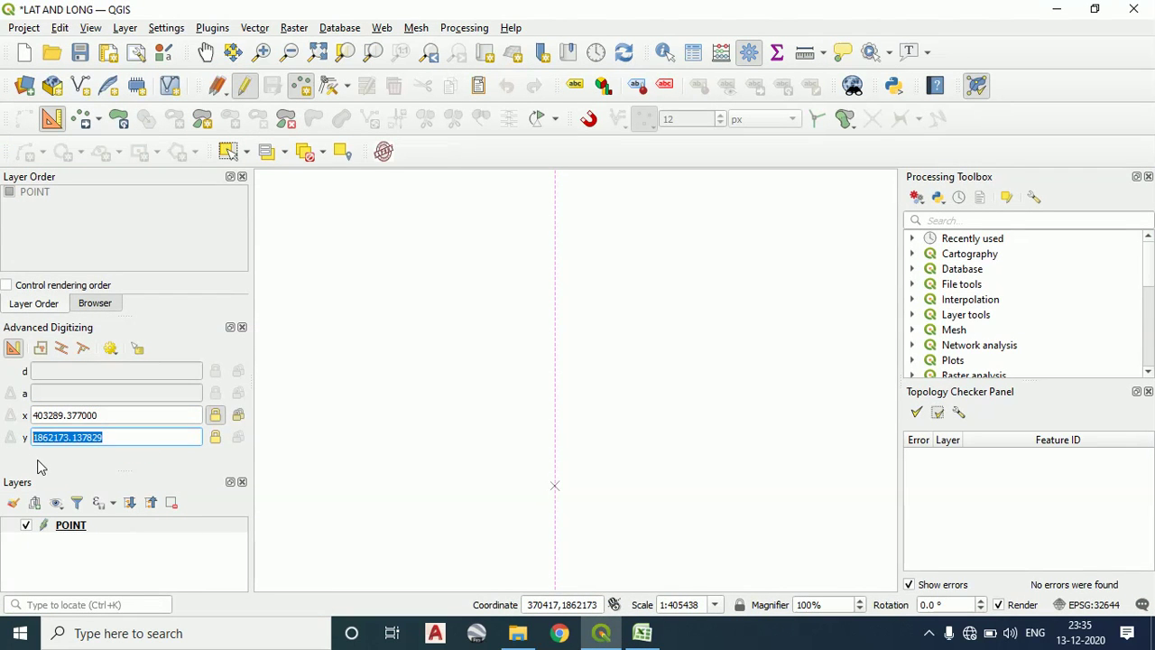
key(ctrl+v)
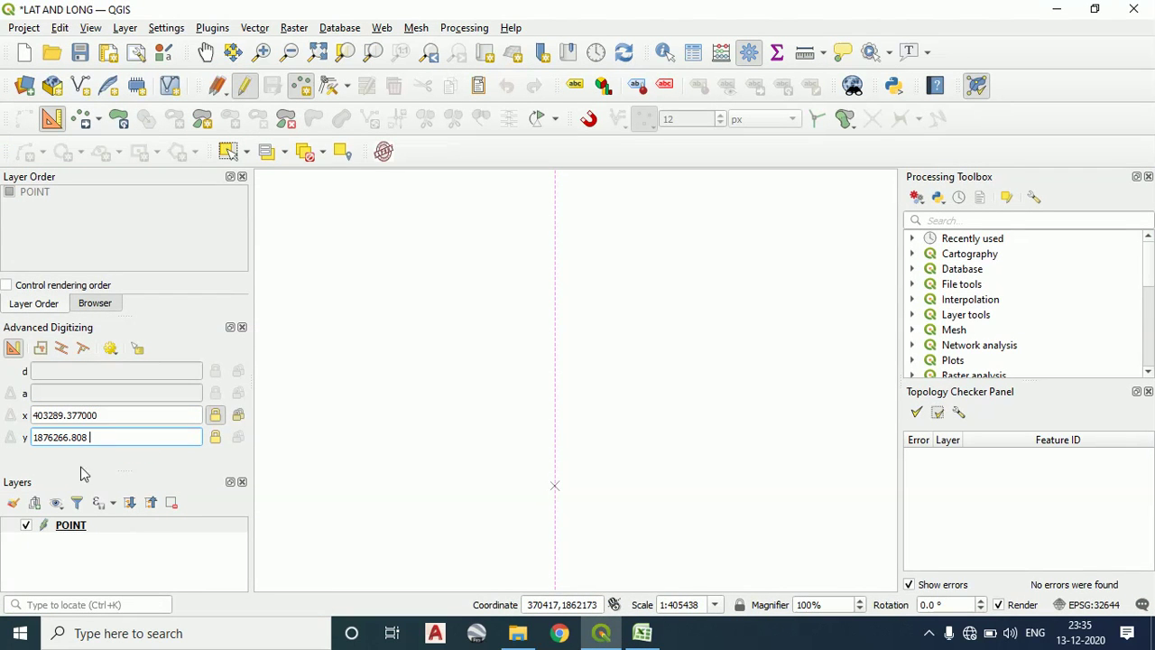
click(216, 445)
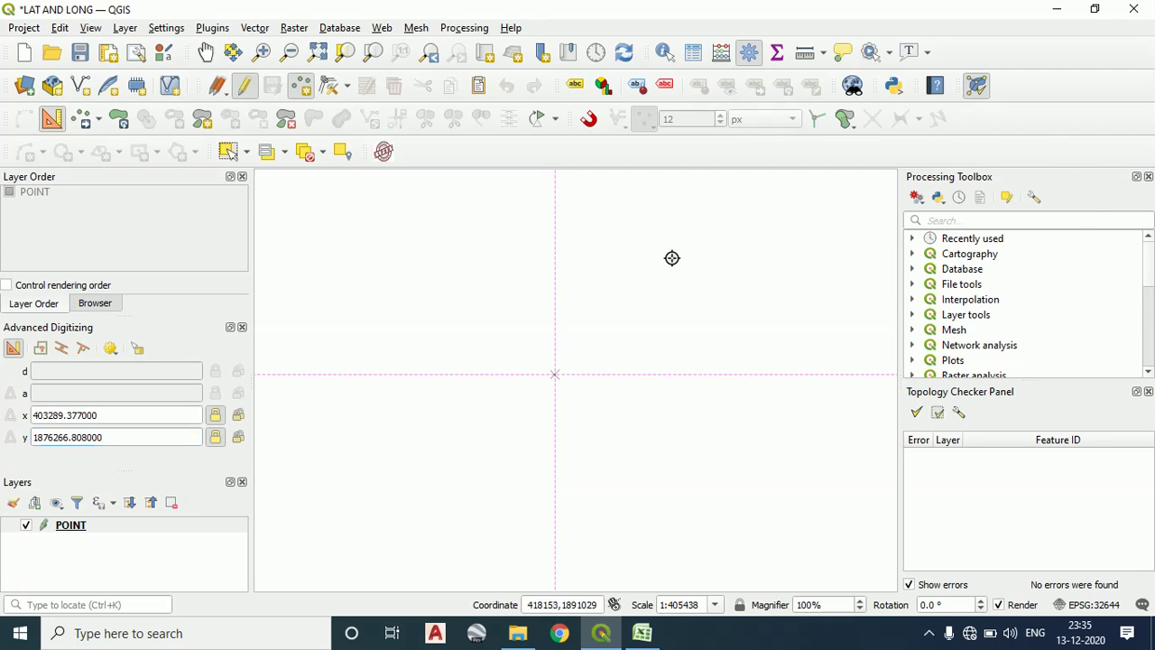
click(703, 250)
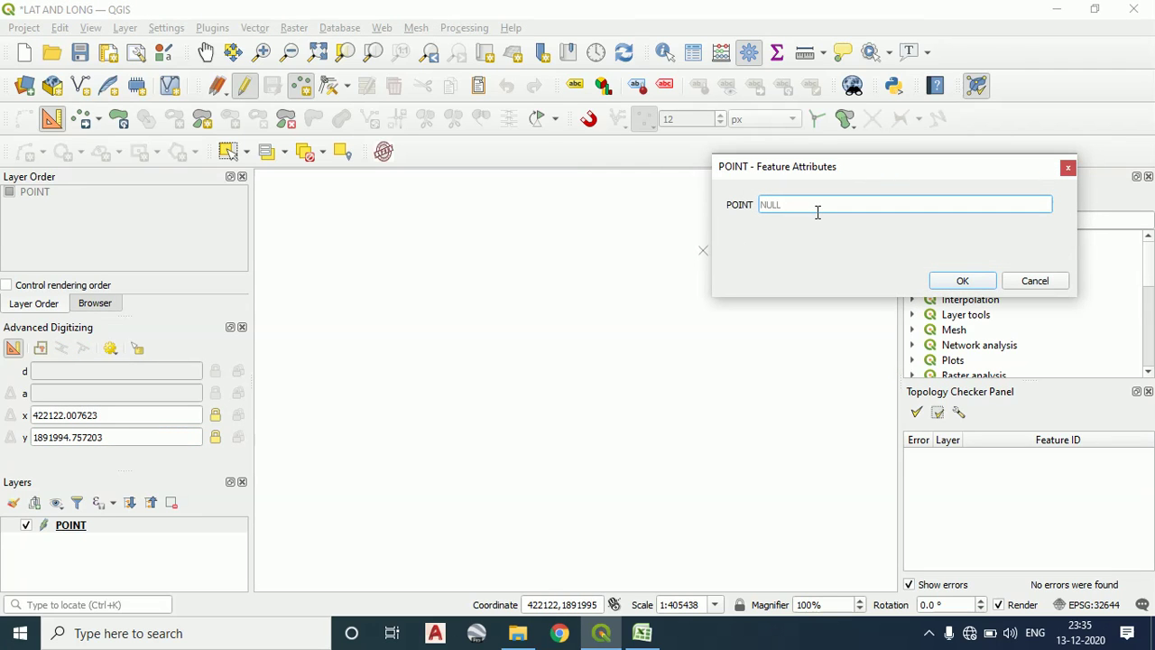
click(962, 280)
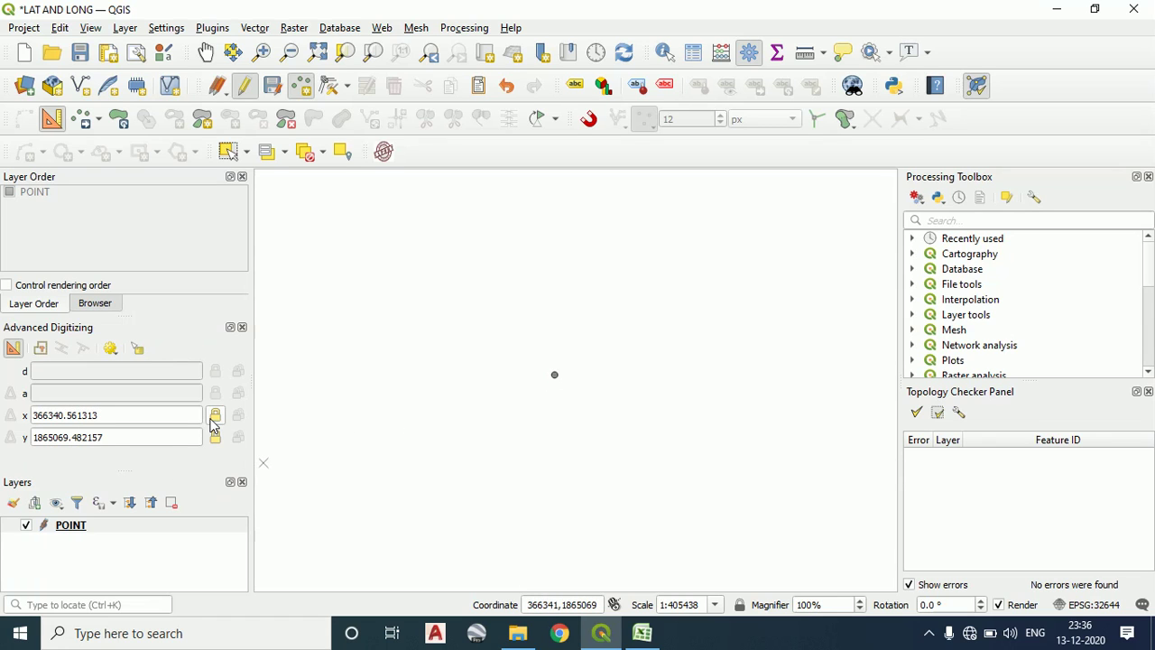
Turn on single labels for the POINT layer, using the POINT field as the label value
right_click(76, 531)
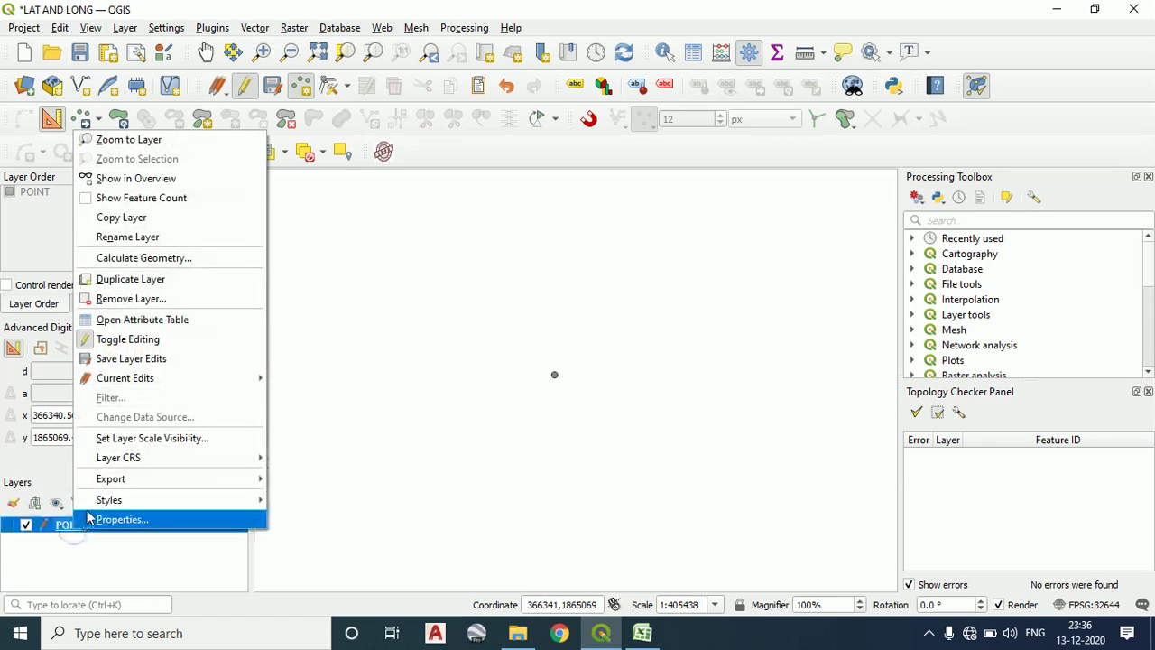
click(109, 519)
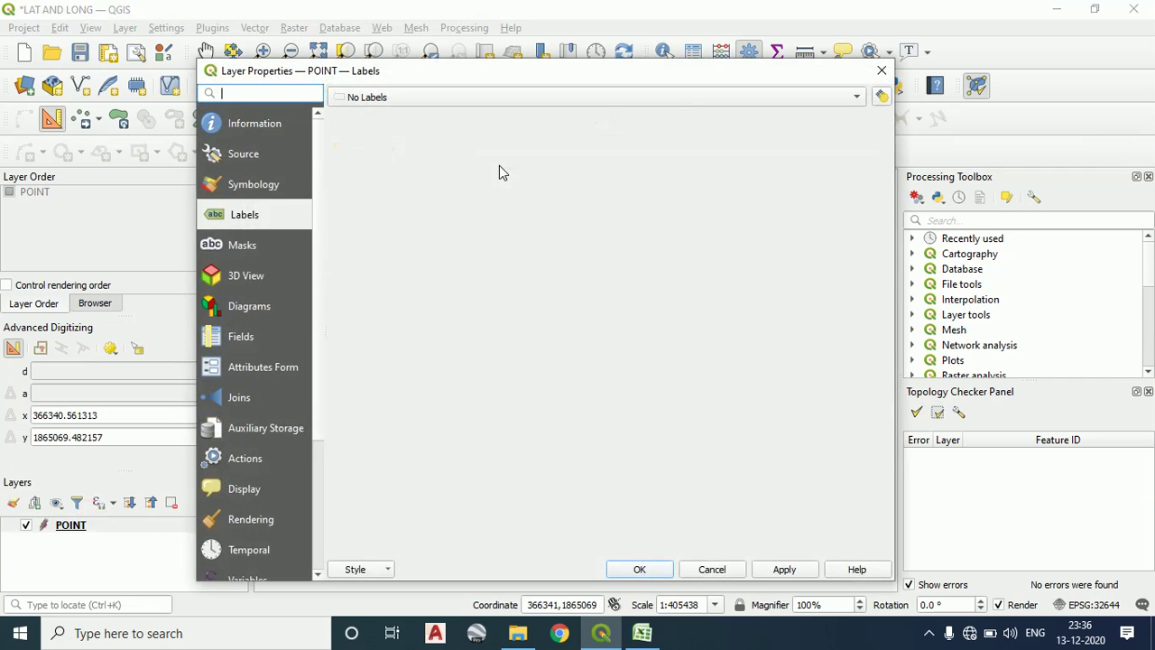
click(405, 96)
click(404, 112)
click(857, 125)
click(856, 141)
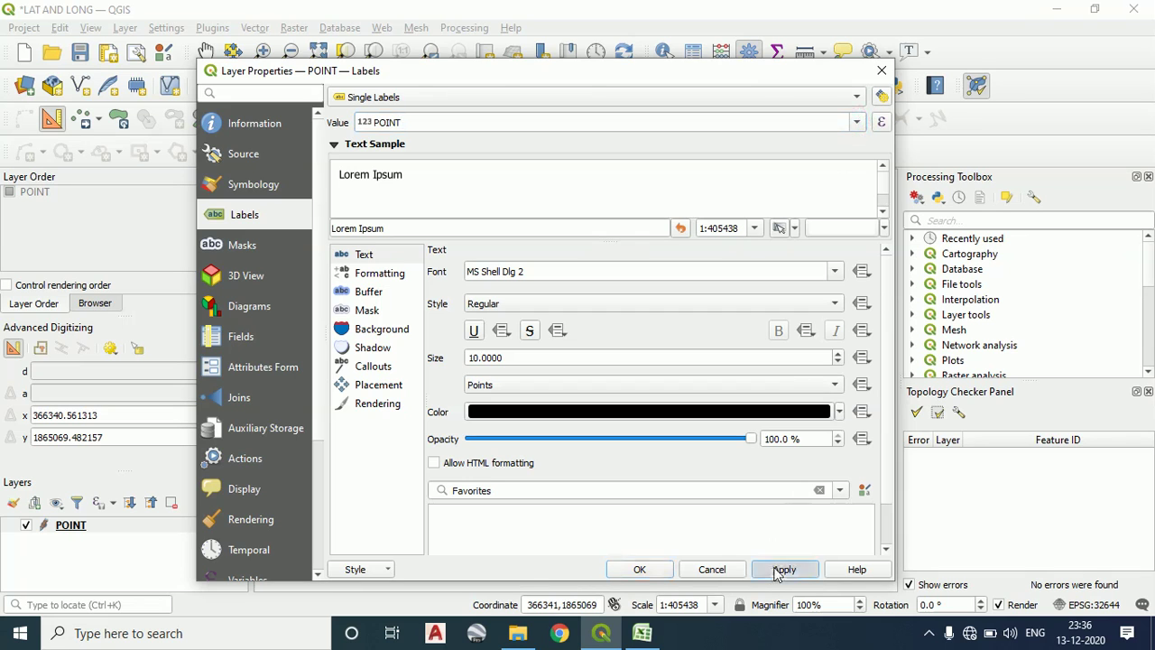
click(639, 568)
scroll(547, 373, up, 1)
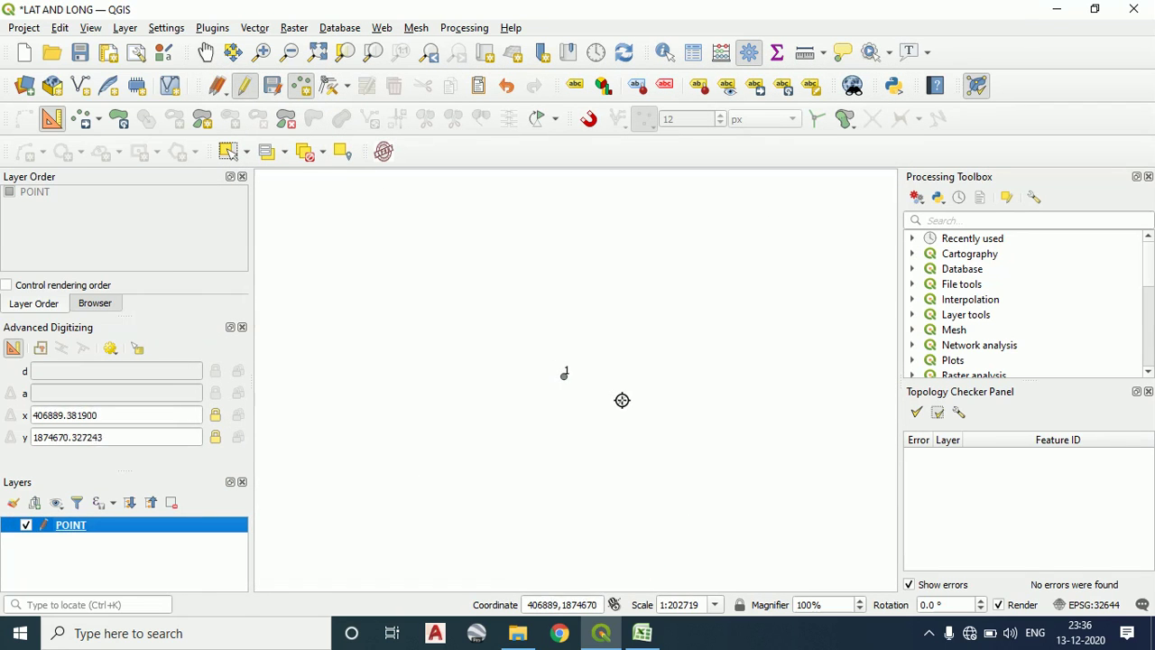
scroll(621, 400, down, 1)
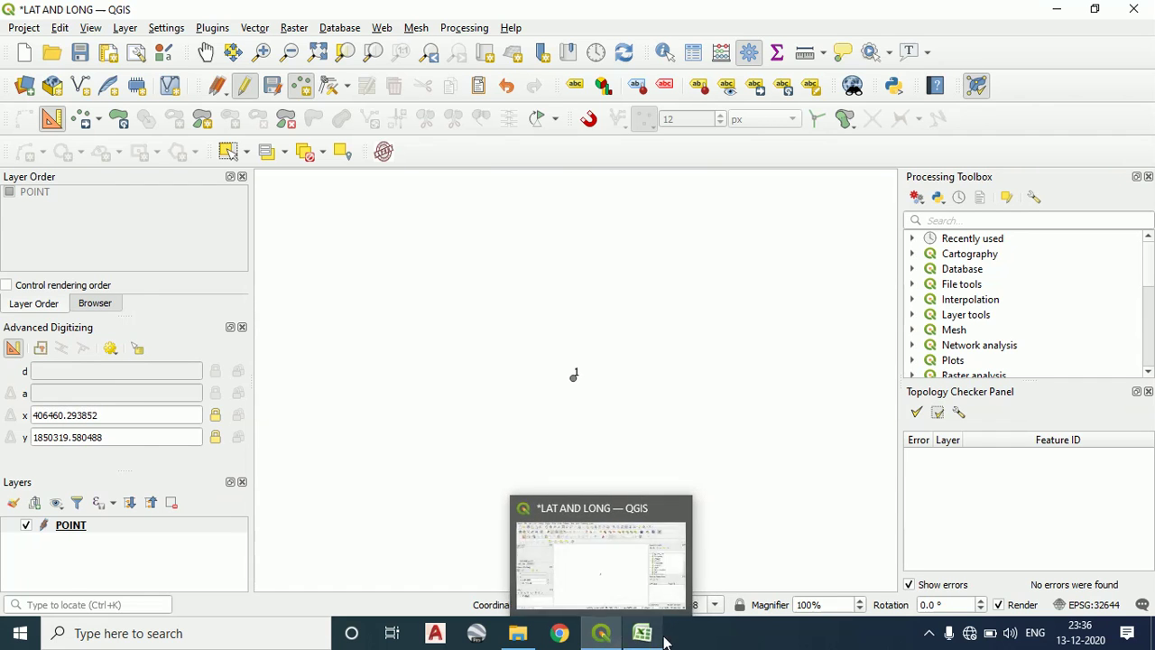
Copy point 2's easting from cell B3 in Excel and lock it in QGIS as the next point's x coordinate, 403264.118
click(673, 589)
click(129, 203)
key(ctrl+c)
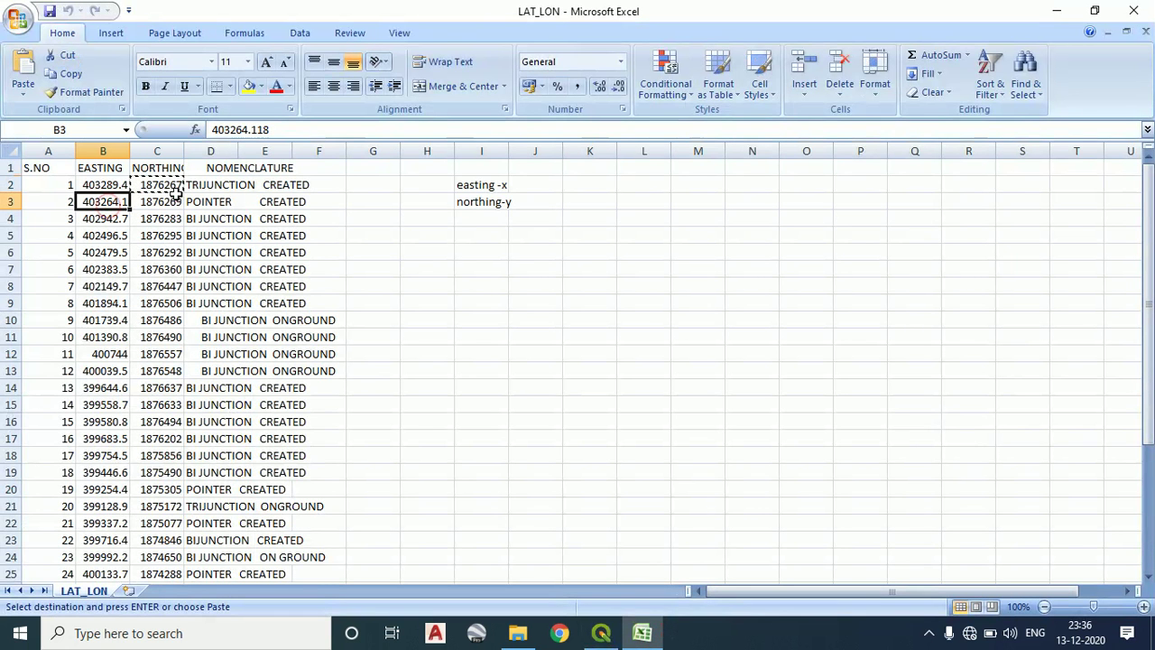
click(601, 633)
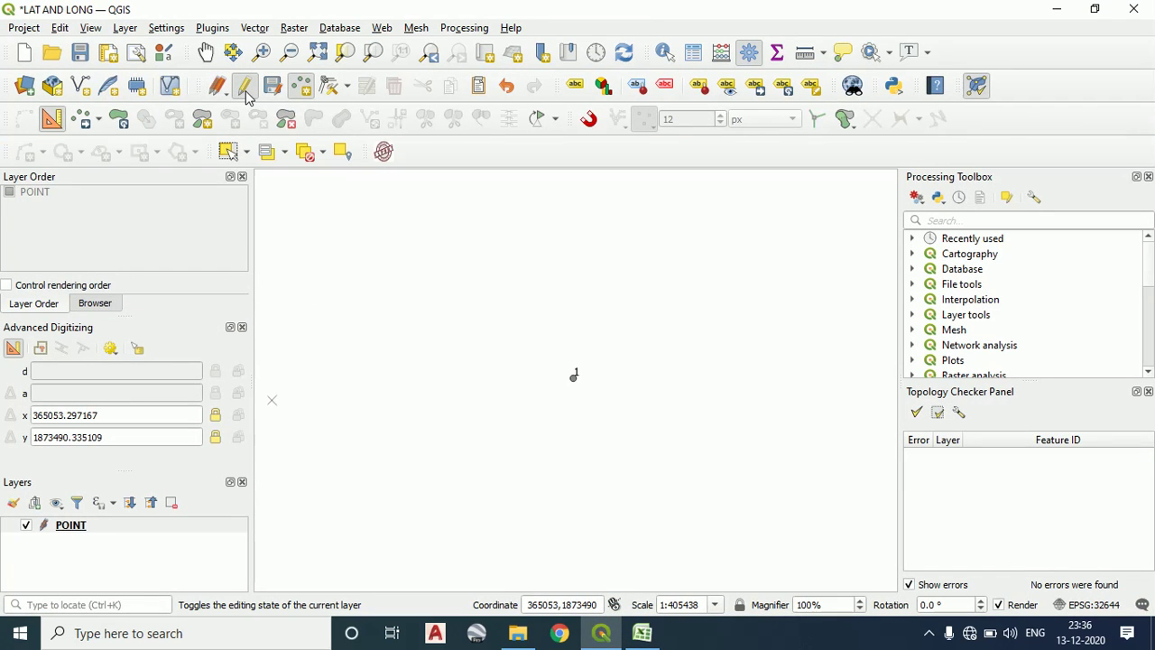
click(299, 86)
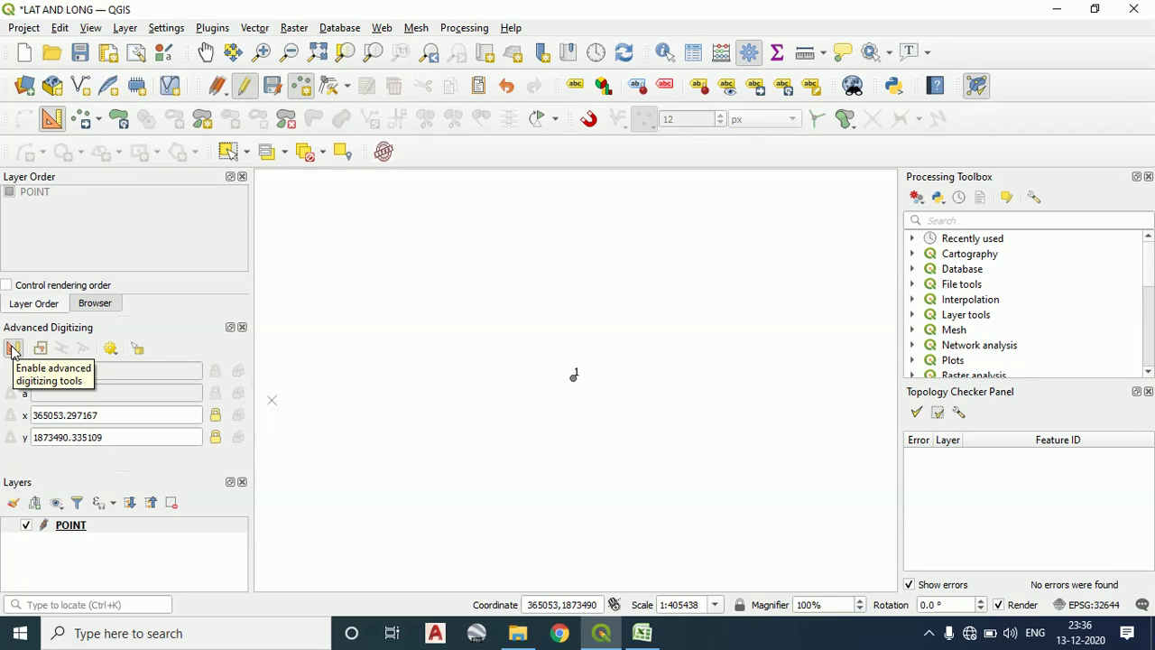
double_click(114, 413)
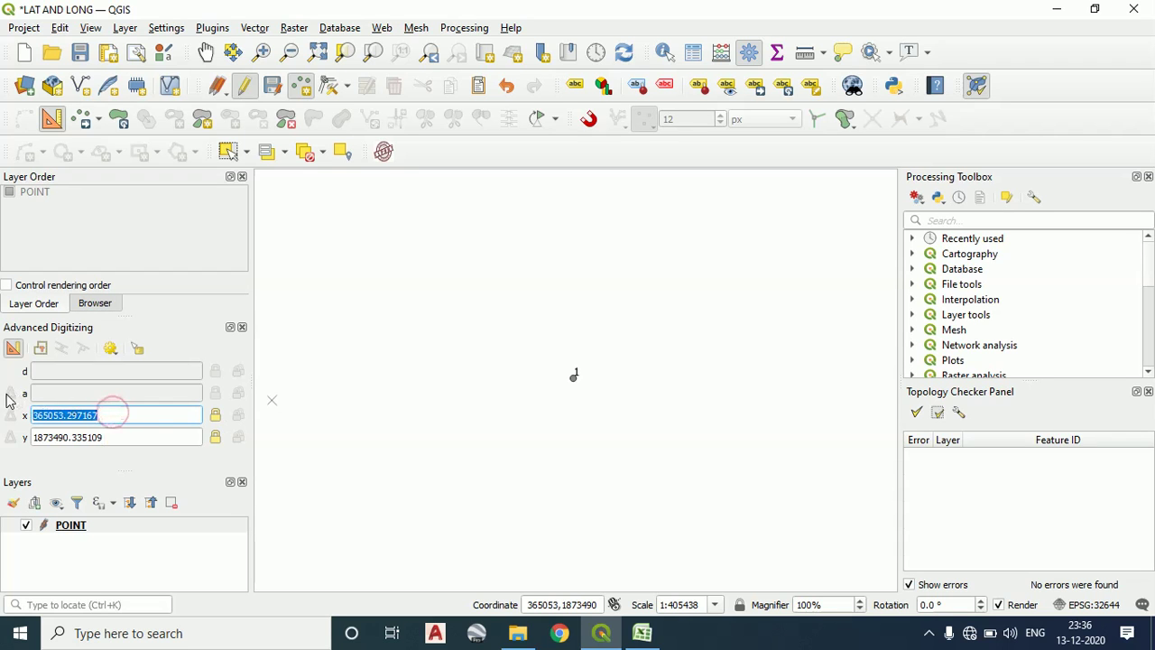
text(403264.118)
key(Return)
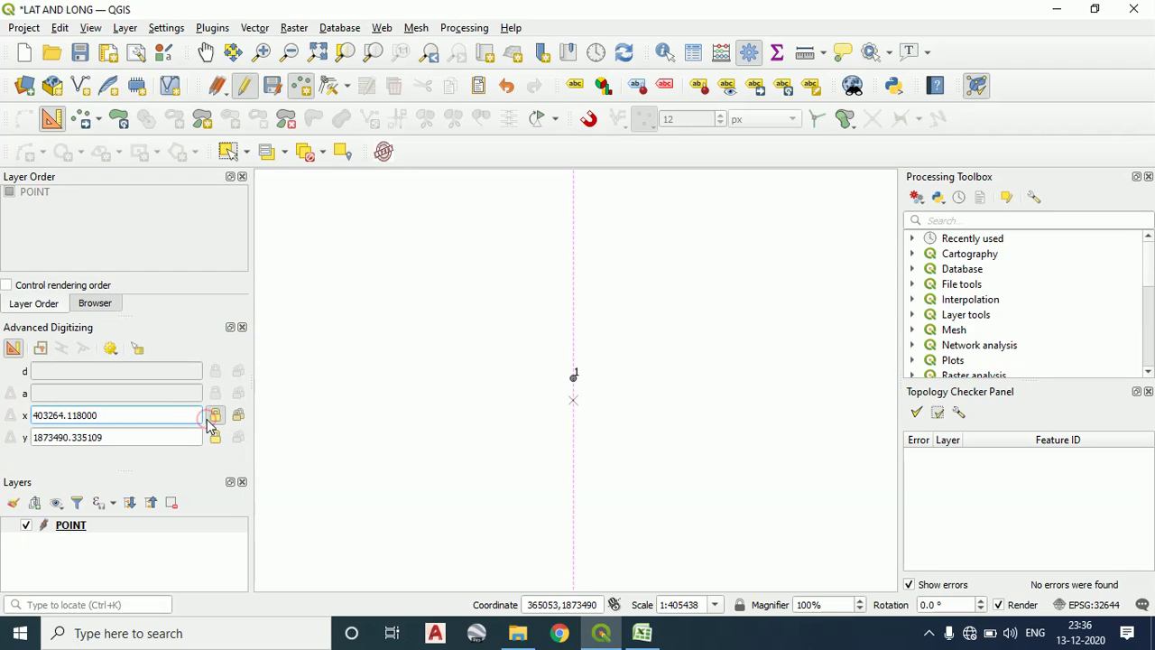
Copy point 2's northing from cell C3 in Excel and lock it in QGIS as the y coordinate, 1876269.019
click(642, 633)
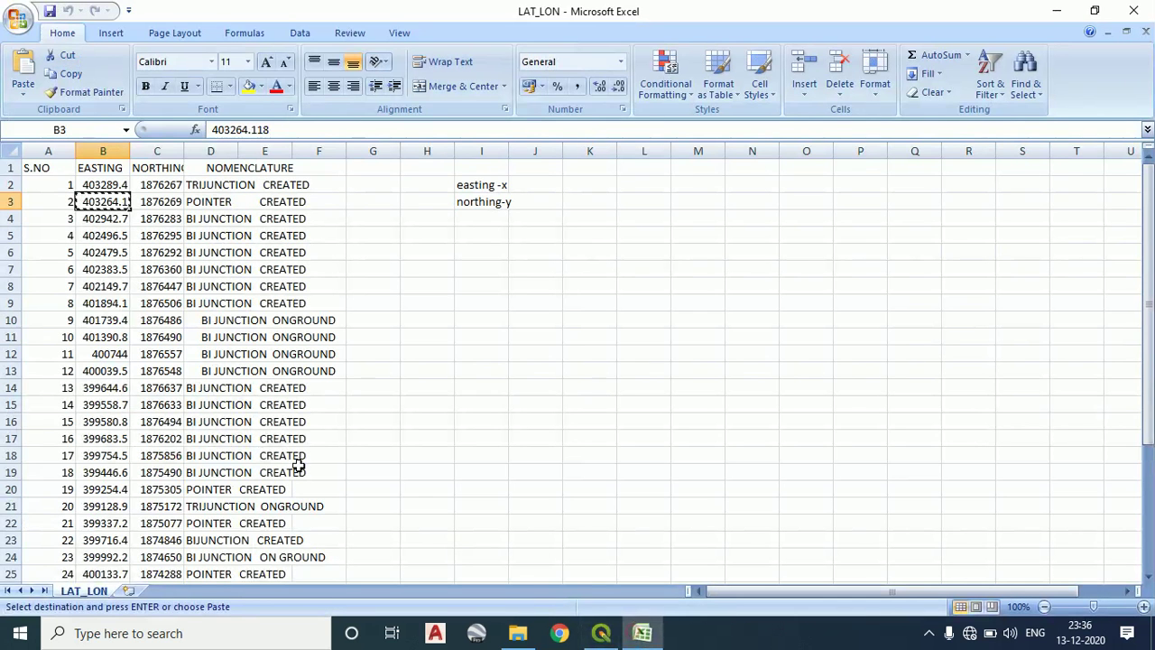
click(155, 202)
key(ctrl+c)
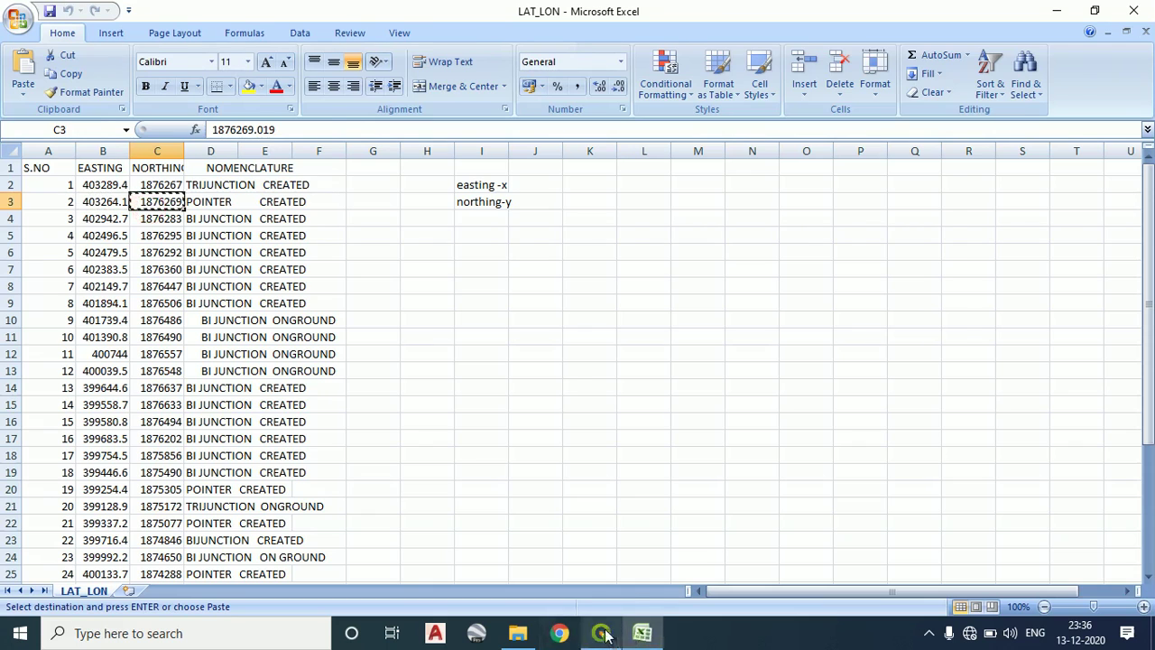
click(600, 633)
double_click(131, 436)
key(ctrl+v)
click(215, 437)
Place the second point at the locked coordinates and give it POINT attribute 2
scroll(570, 373, up, 7)
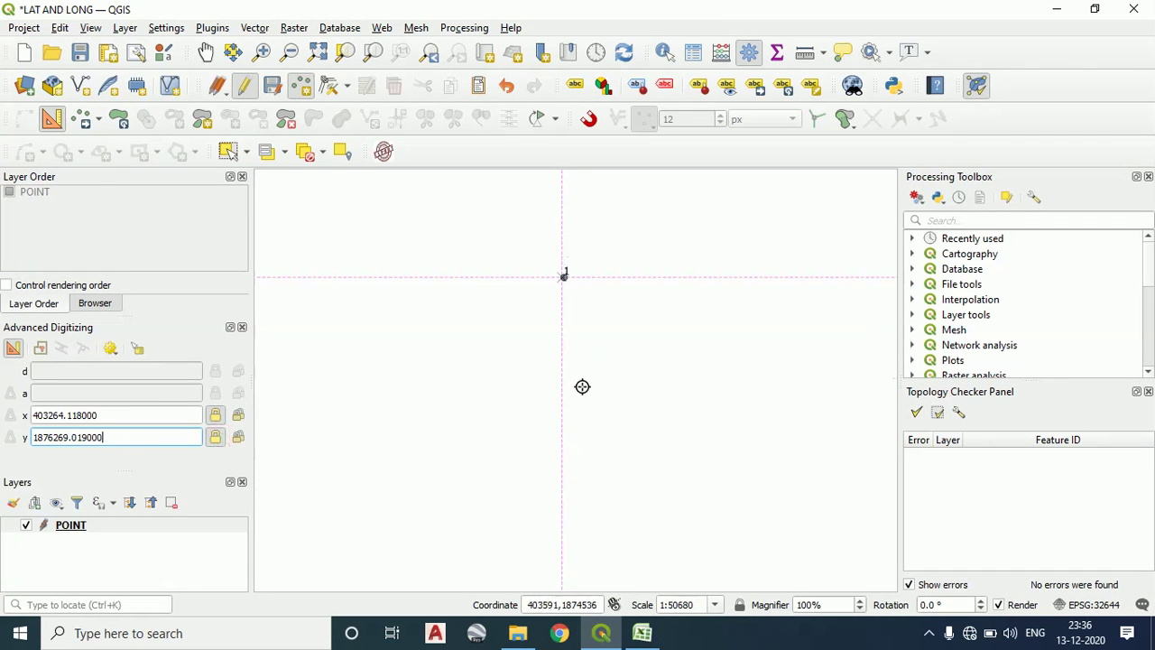
scroll(524, 363, up, 2)
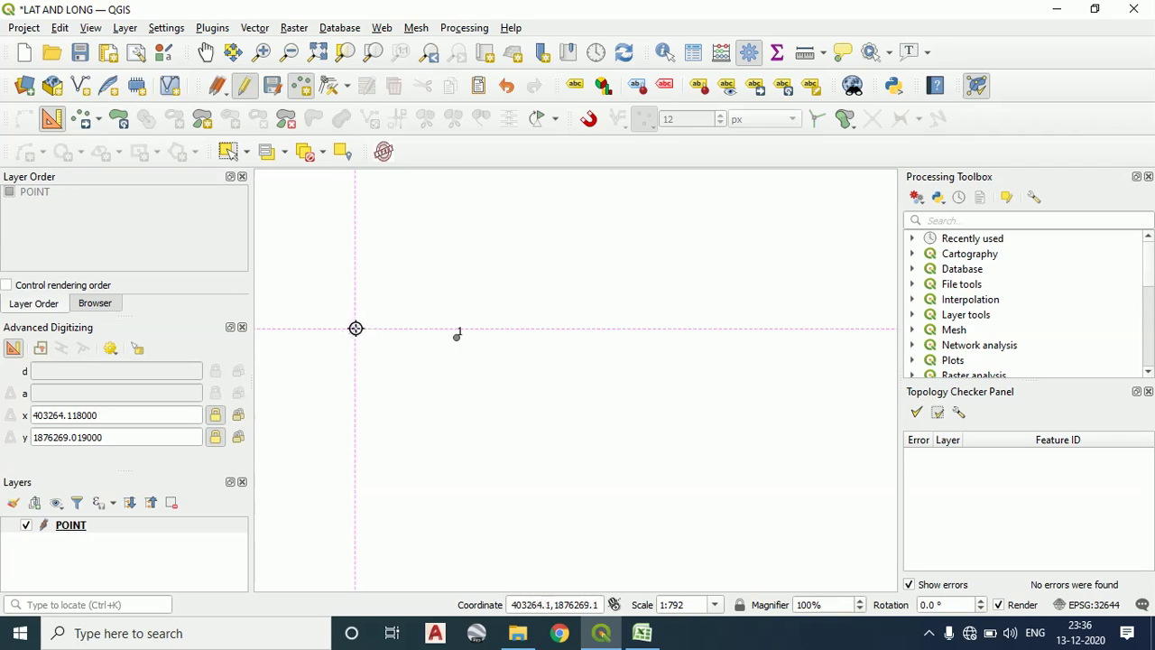
click(565, 226)
text(2)
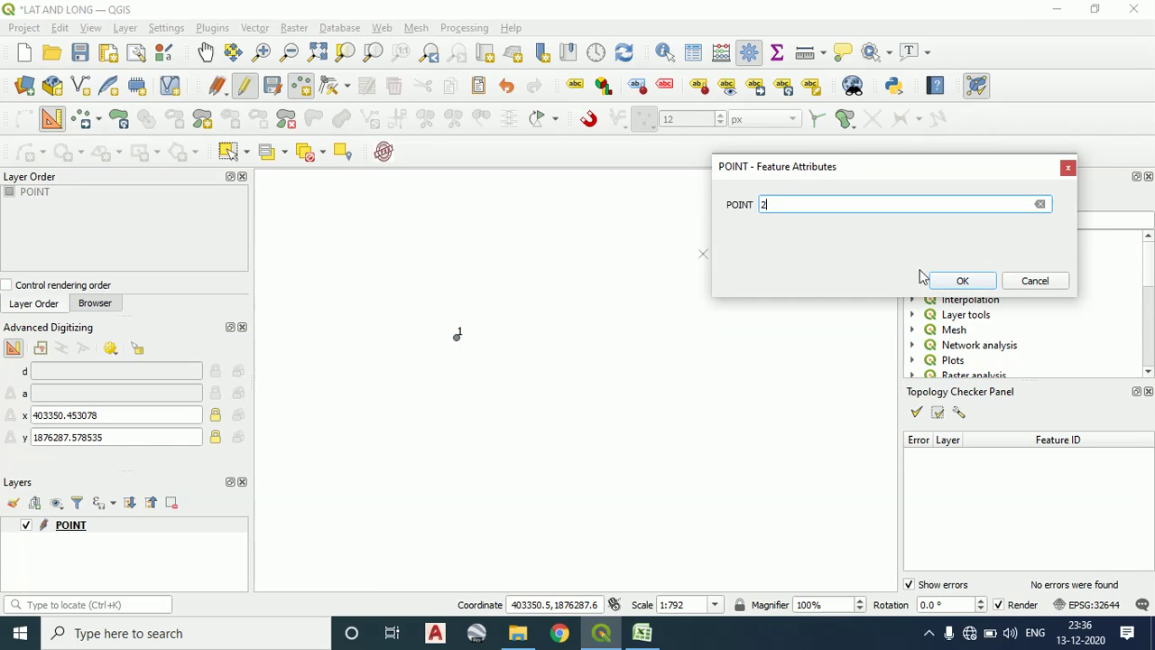
click(958, 281)
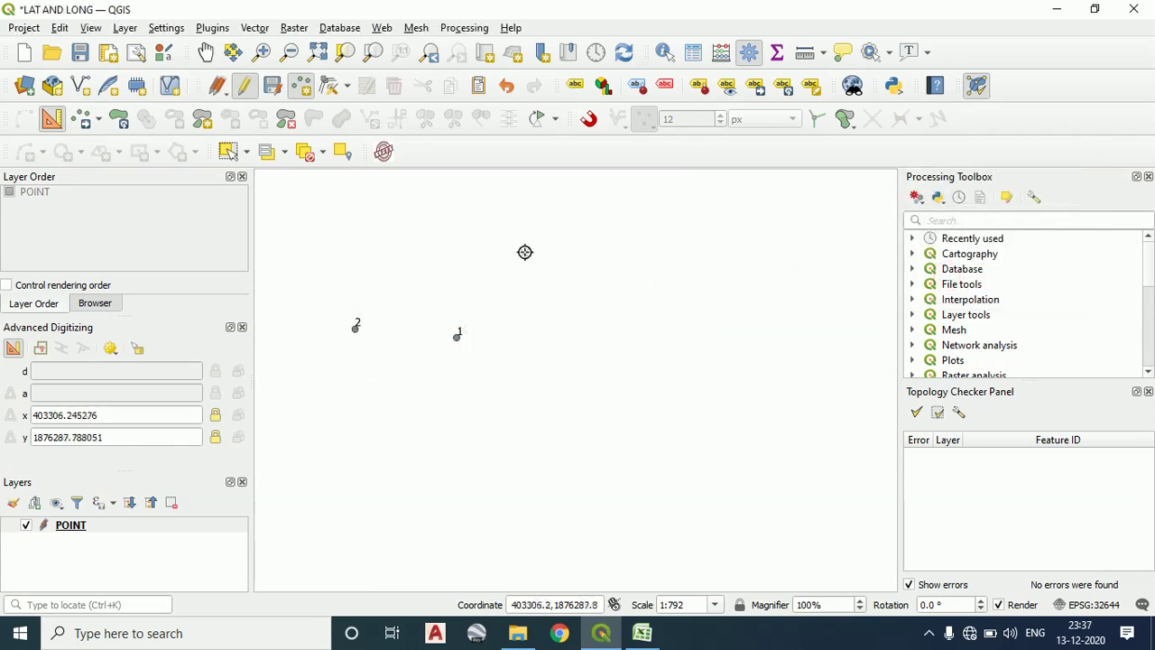
Copy point 3's easting from cell B4 in Excel and lock it in QGIS as the next point's x coordinate, 402942.691
drag(505, 360, 595, 367)
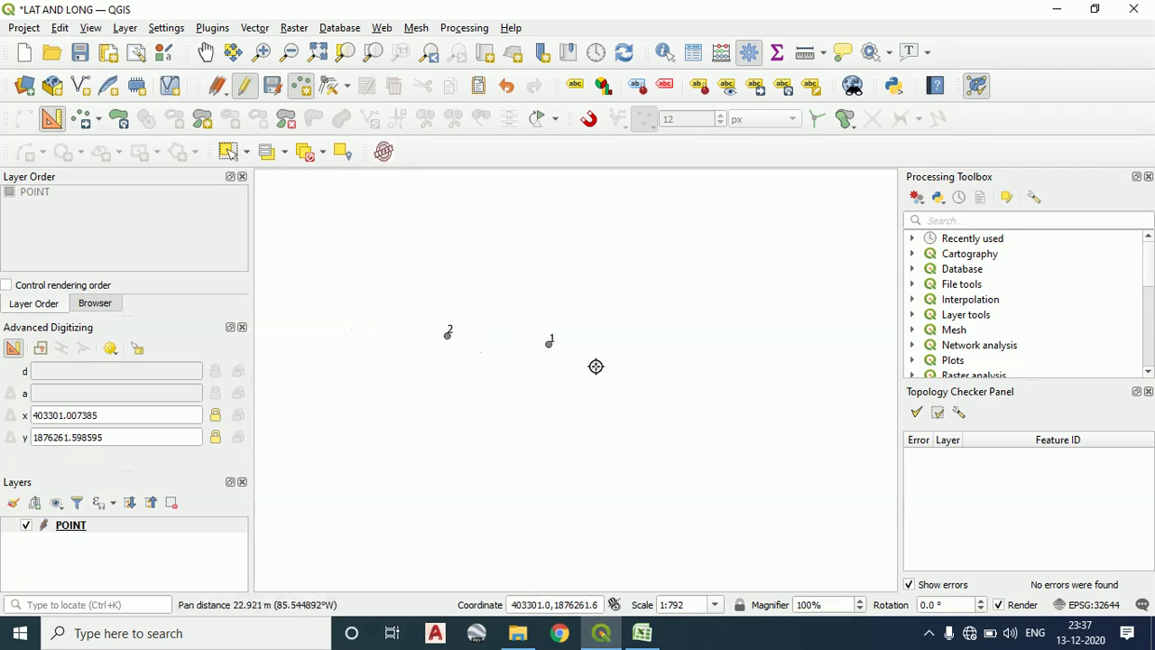
scroll(554, 448, down, 4)
drag(588, 472, 554, 414)
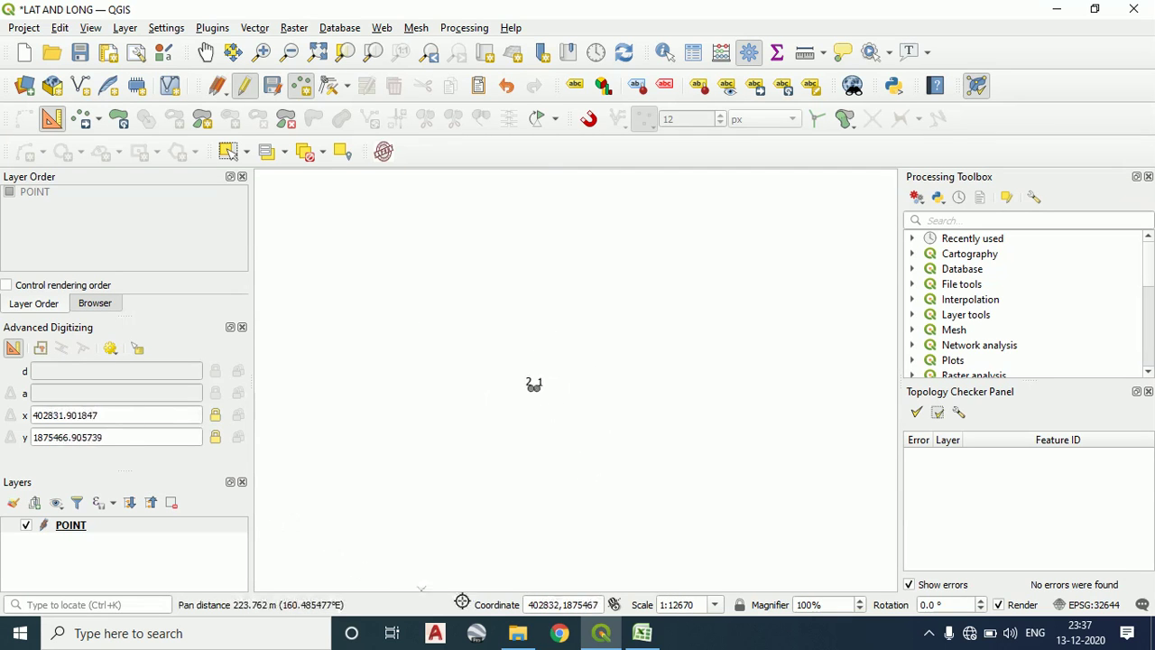
click(642, 633)
click(125, 220)
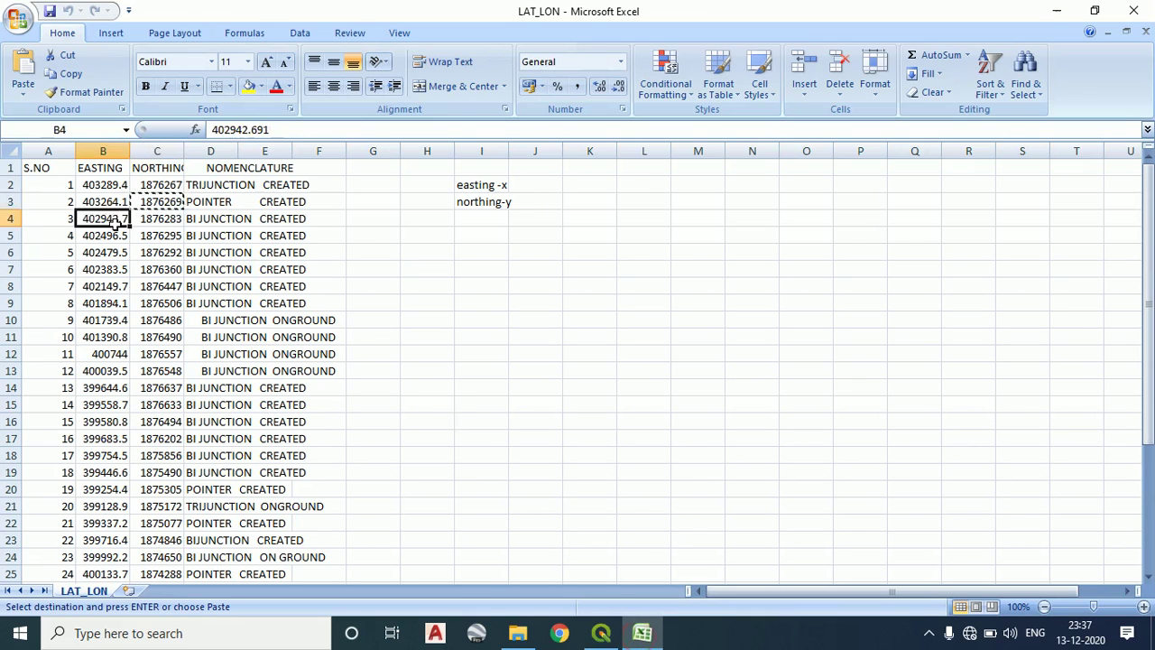
key(ctrl+c)
click(600, 633)
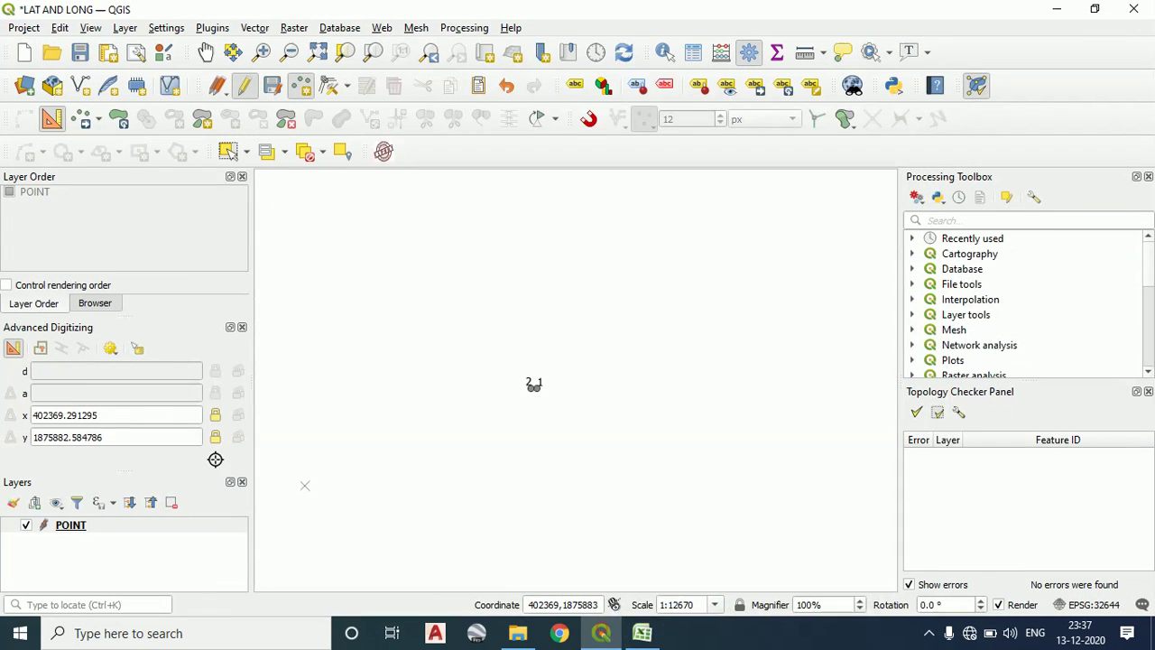
double_click(108, 415)
key(ctrl+v)
click(215, 415)
Copy point 3's northing from cell C4 in Excel and try to lock it in QGIS as the y coordinate
key(alt+Tab)
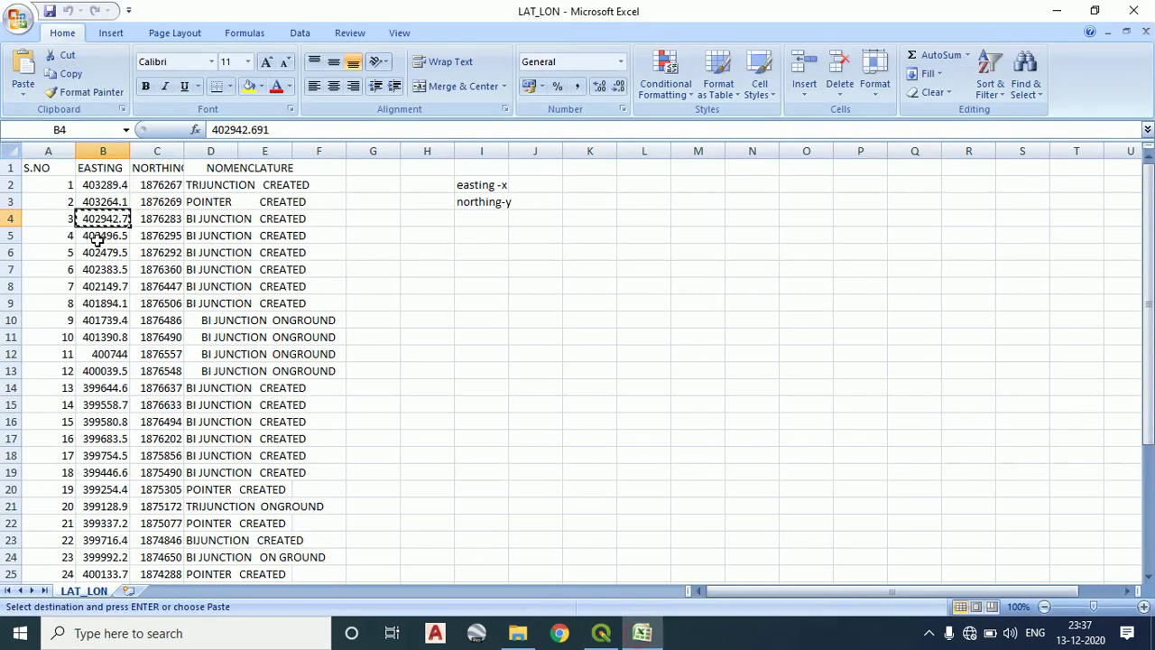
click(158, 220)
key(ctrl+c)
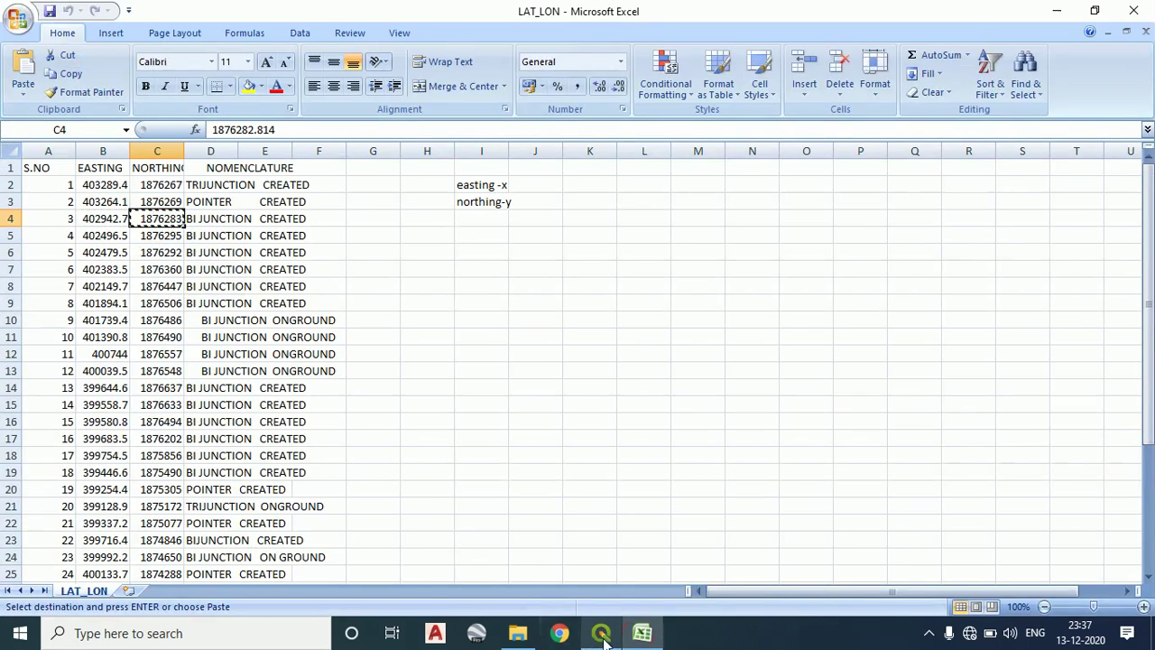
key(alt+Tab)
double_click(135, 437)
key(ctrl+v)
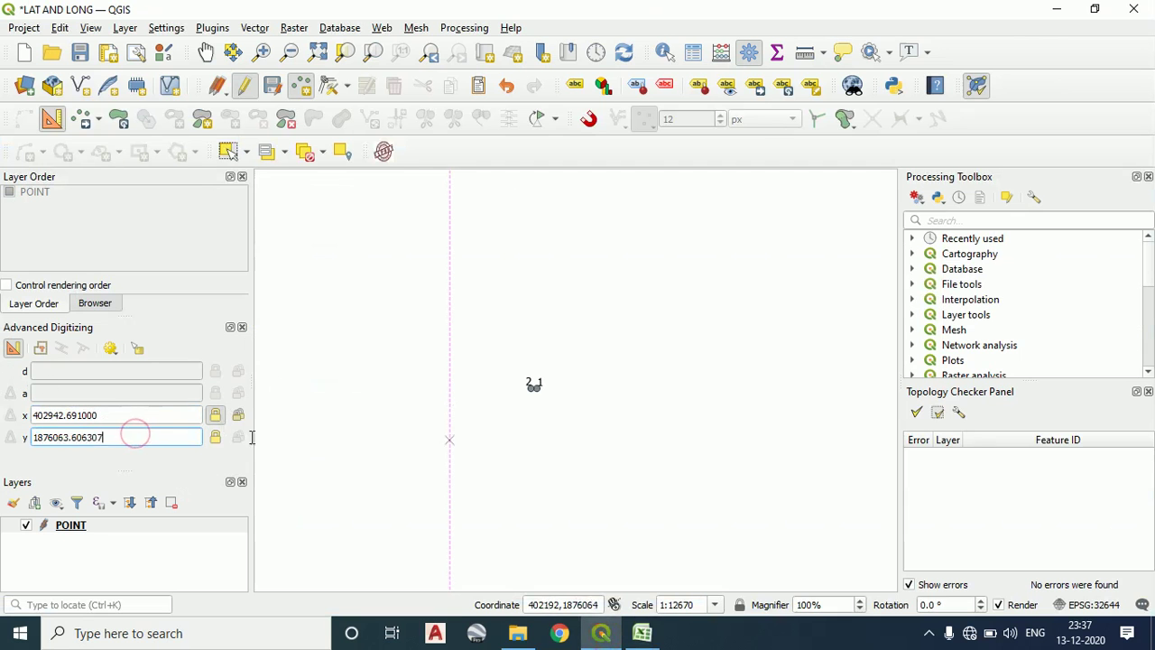
click(216, 437)
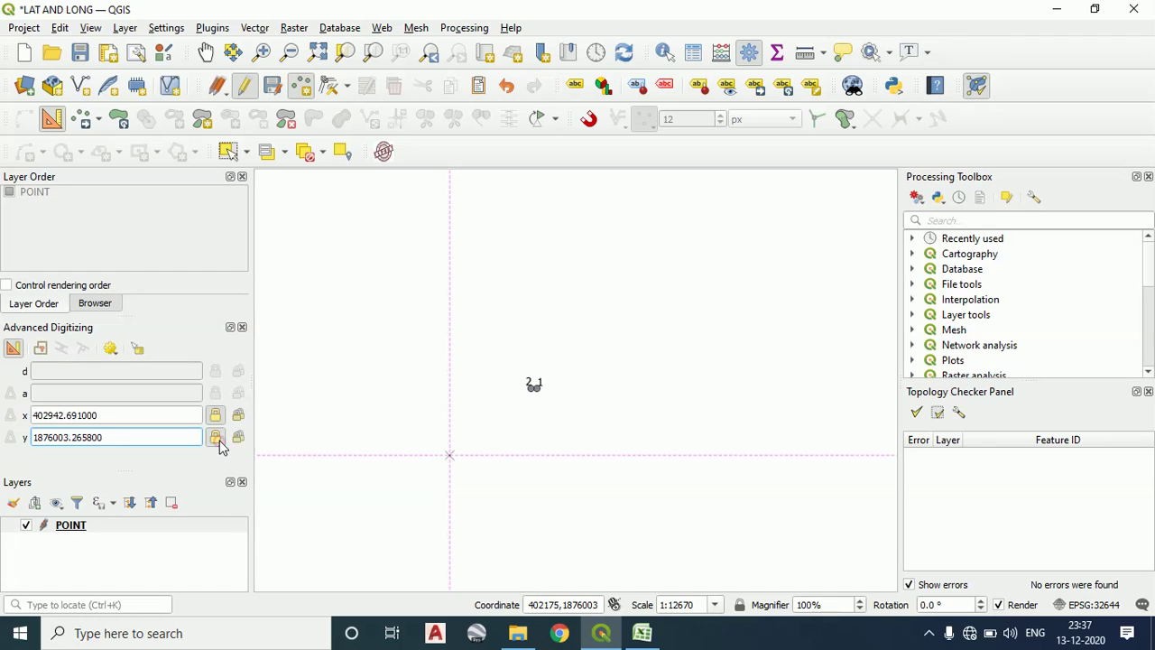
click(642, 633)
click(597, 635)
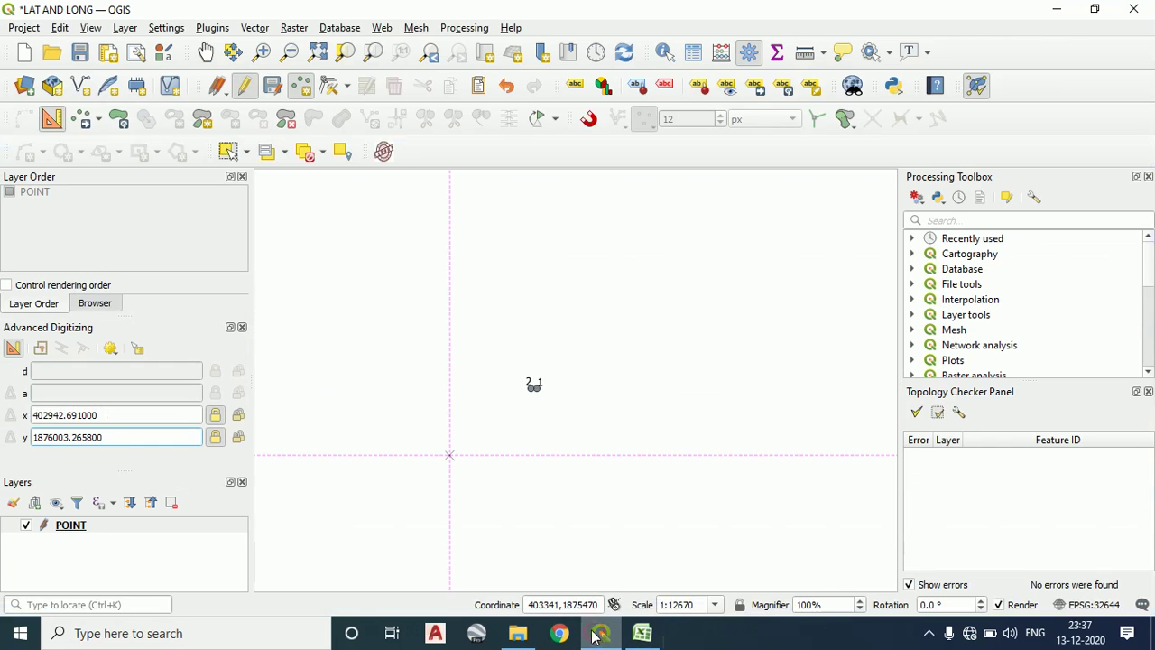
Replace the y coordinate with point 3's copied northing and lock it at 1876282.814
drag(127, 439, 27, 436)
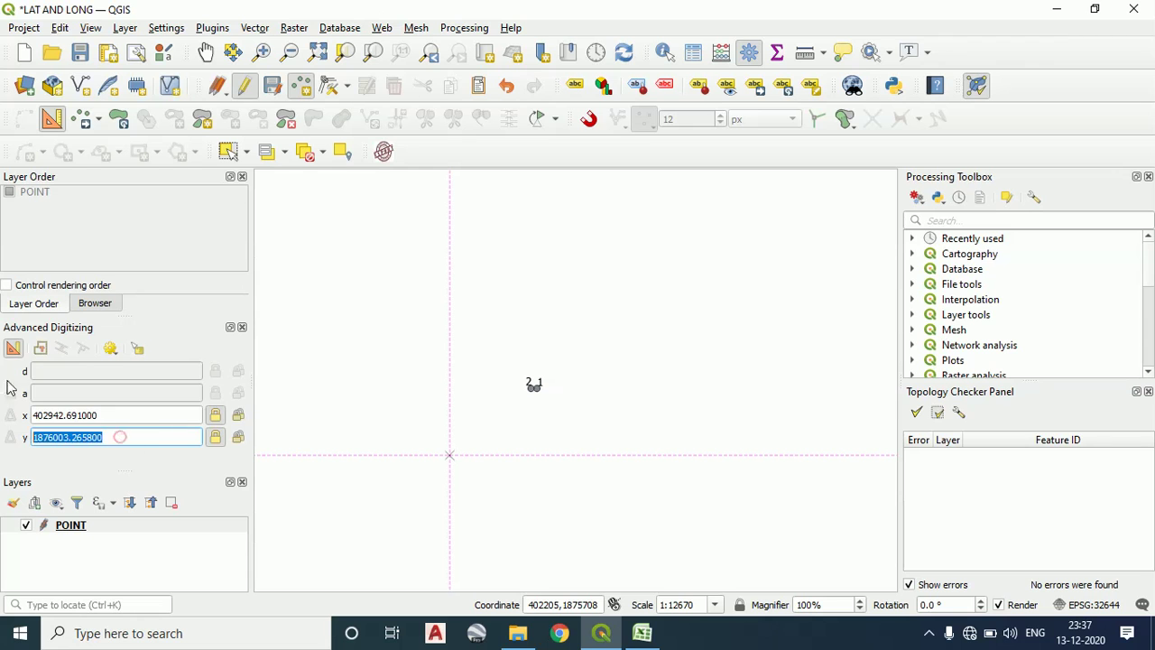
key(BackSpace)
click(642, 633)
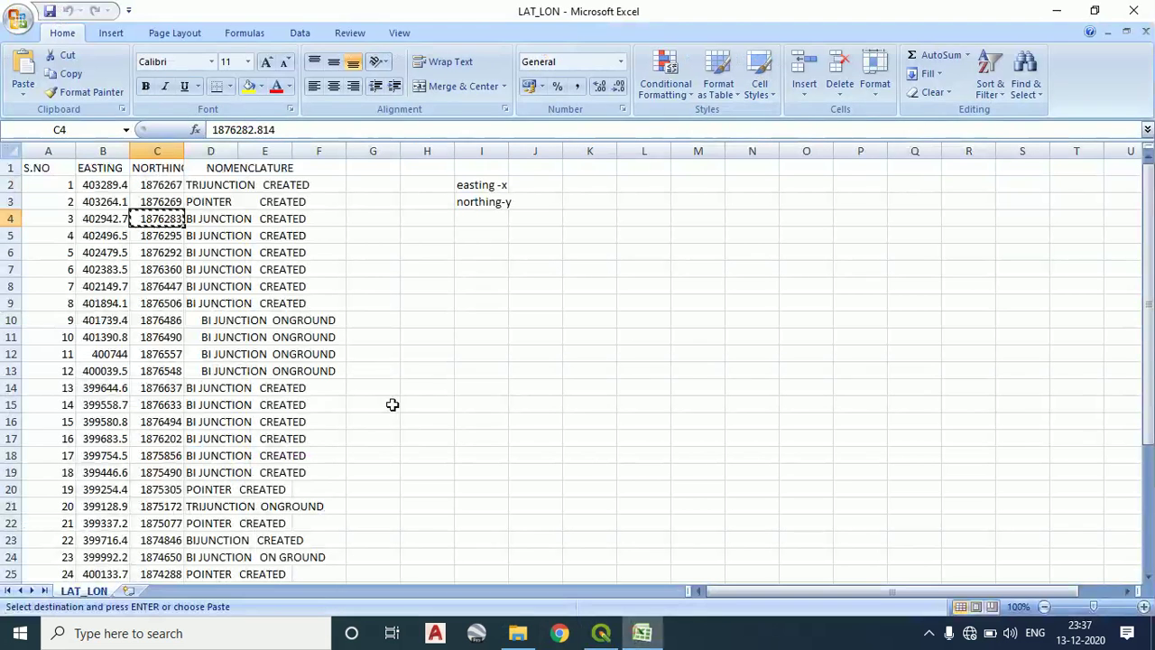
click(601, 633)
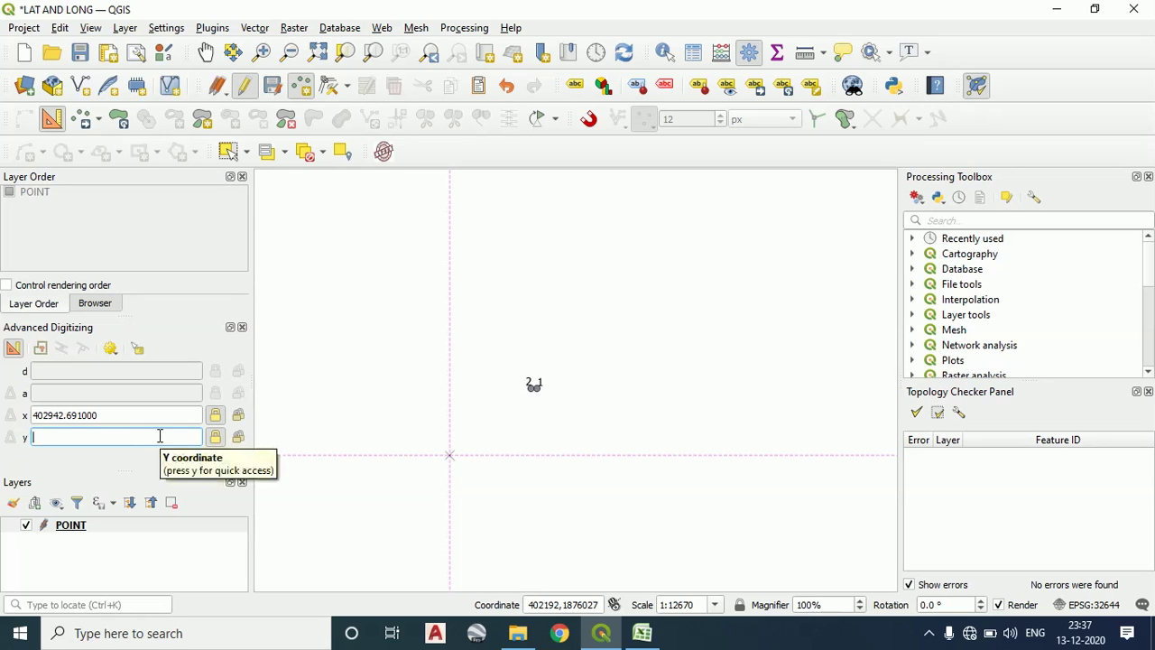
key(ctrl+v)
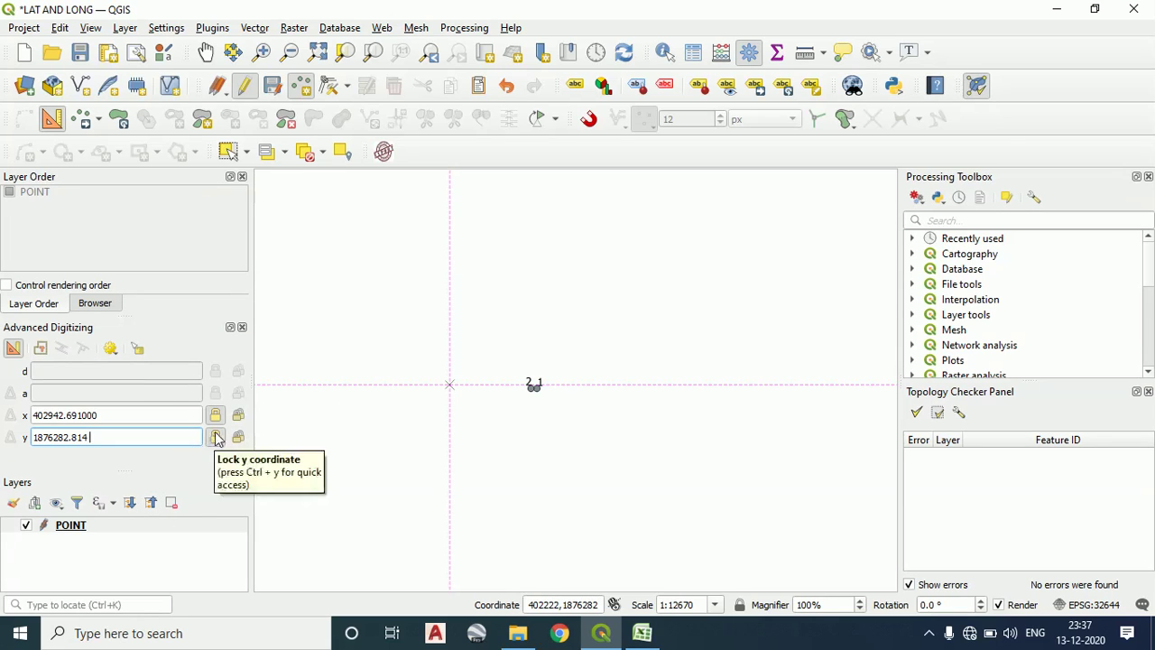
key(ctrl+a)
key(BackSpace)
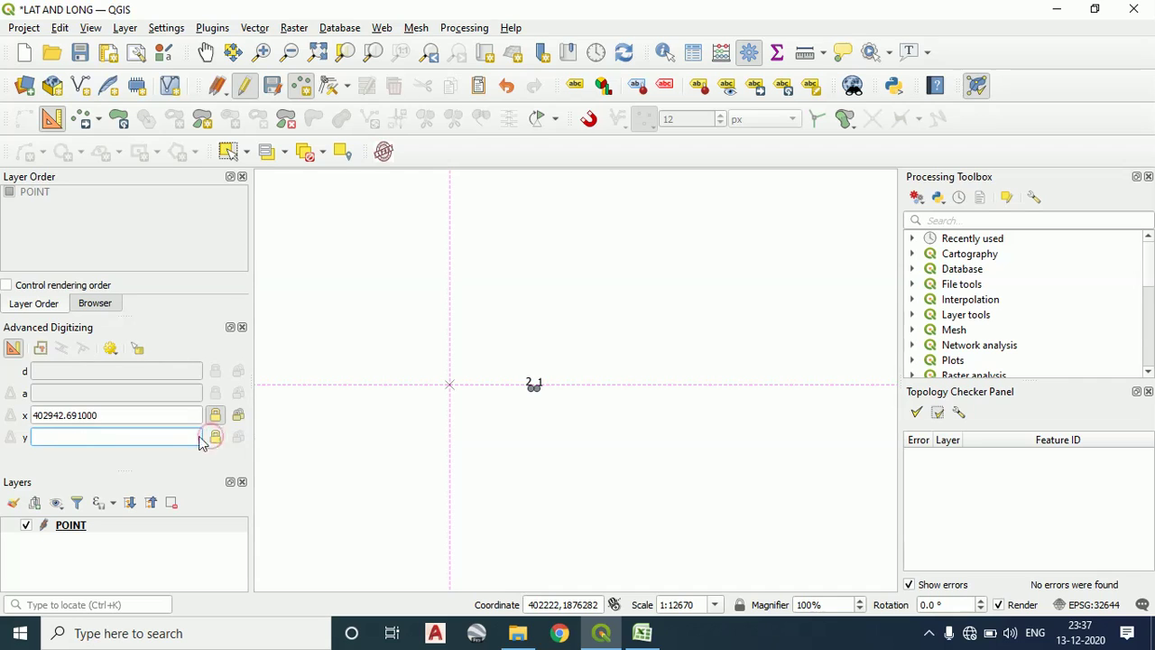
key(ctrl+v)
click(216, 438)
Place the third point at the locked coordinates and give it POINT attribute 3
scroll(446, 386, up, 1)
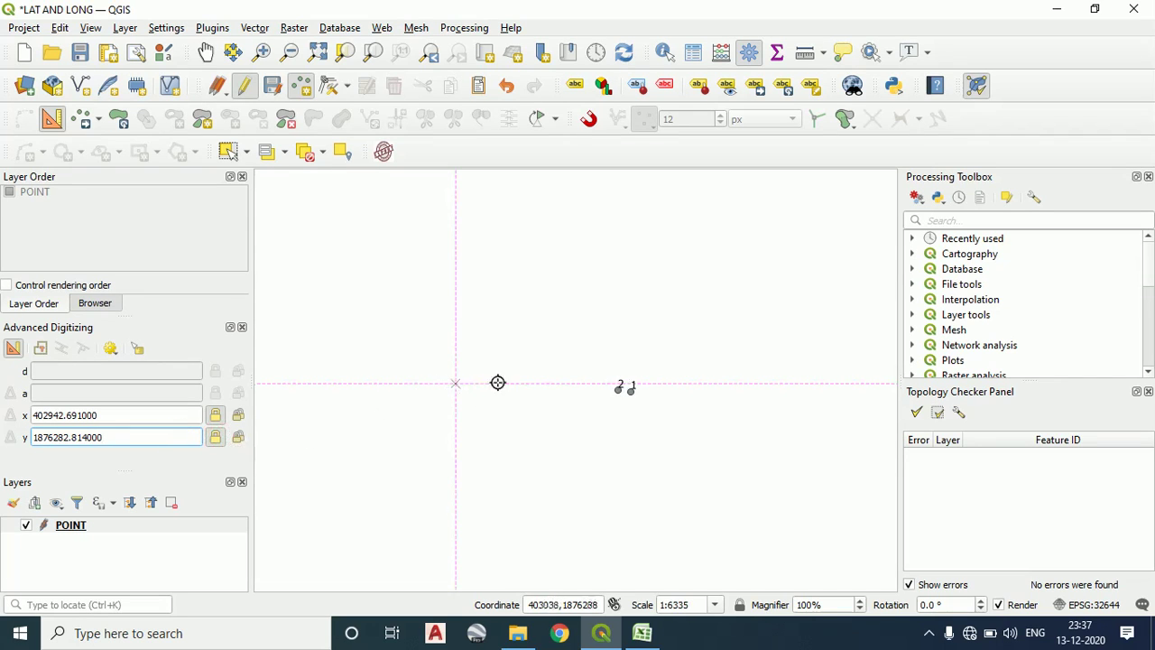
click(598, 279)
text(3)
click(949, 281)
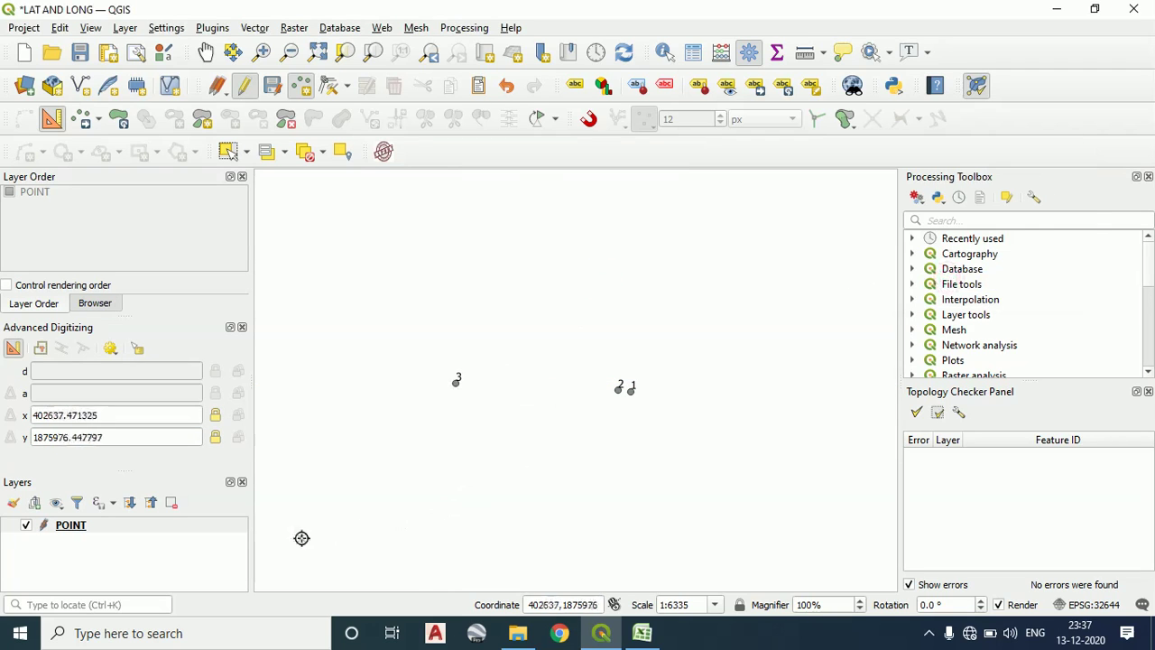
Copy point 4's easting from cell B5 in Excel and lock it in QGIS as the x coordinate, 402496.458
click(642, 633)
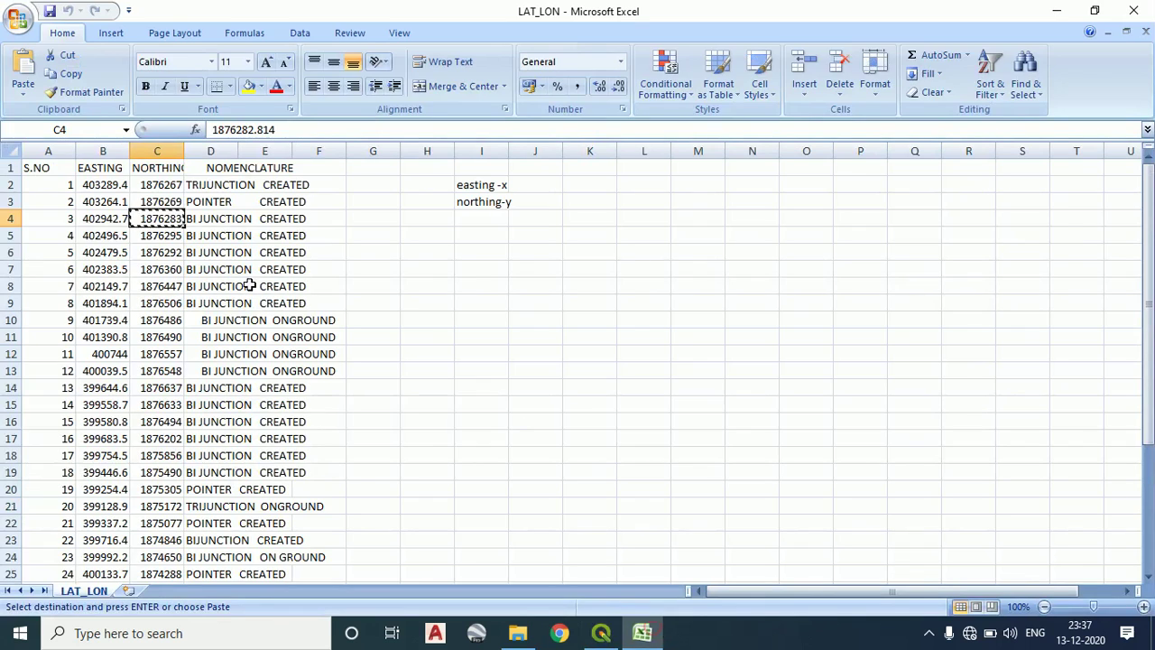
click(116, 236)
key(ctrl+c)
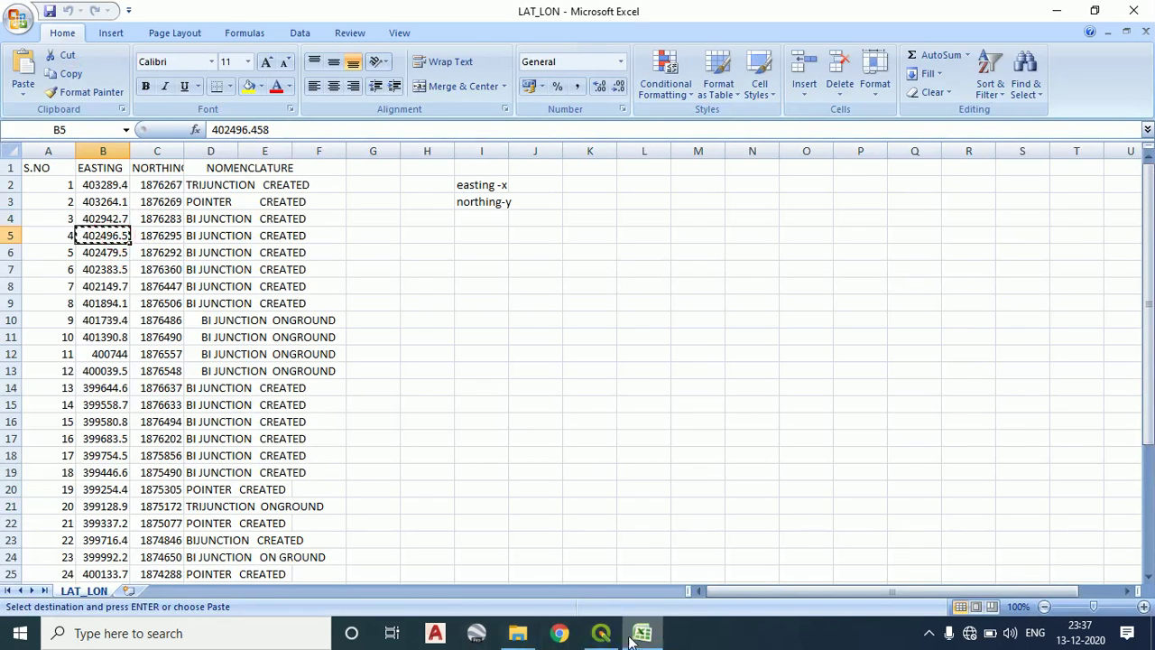
click(601, 632)
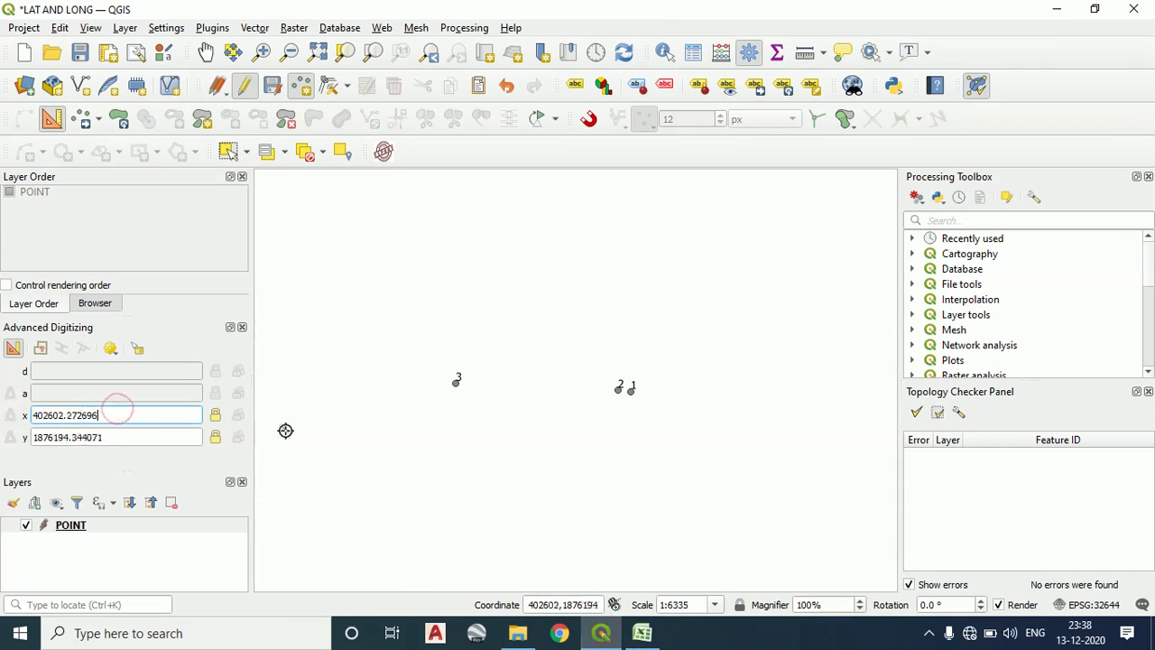
click(129, 414)
key(ctrl+v)
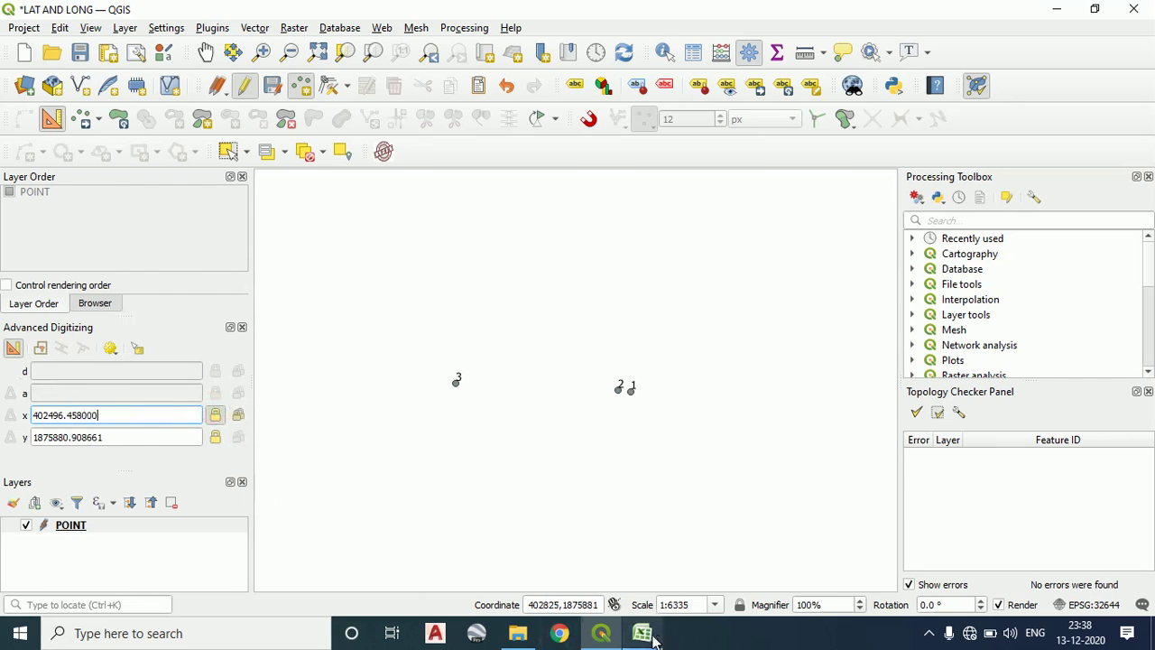
Copy point 4's northing from cell C5 in Excel and lock it in QGIS as the y coordinate, 1876294.51
key(alt+Tab)
click(146, 238)
key(ctrl+c)
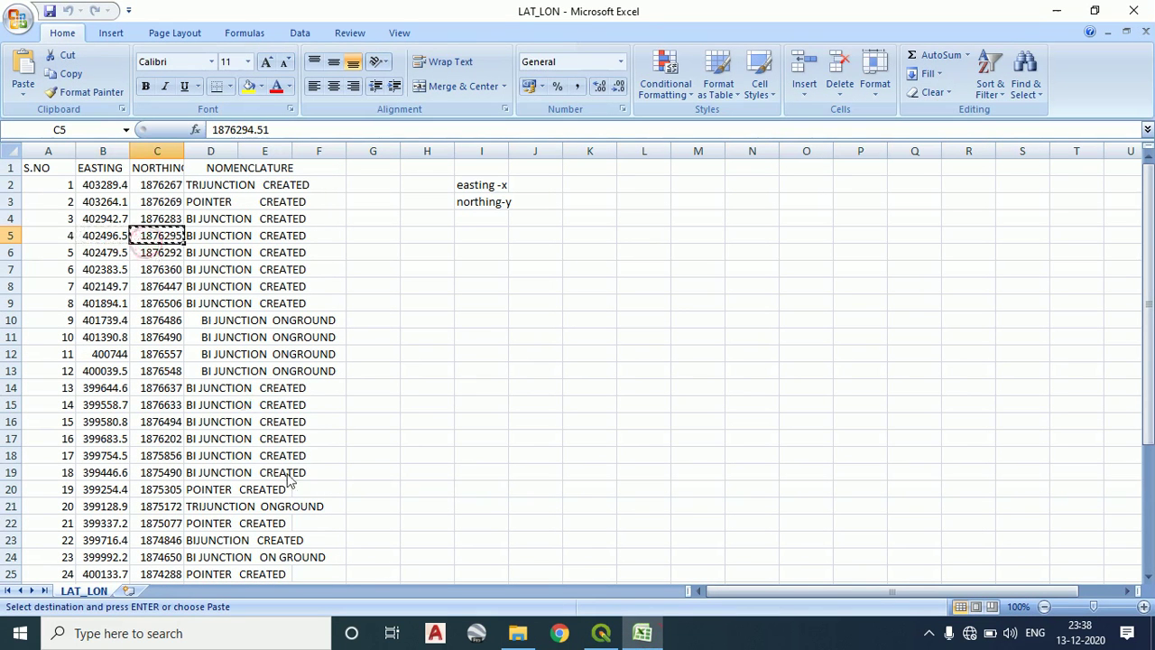
key(alt+Tab)
double_click(159, 437)
key(ctrl+v)
key(Return)
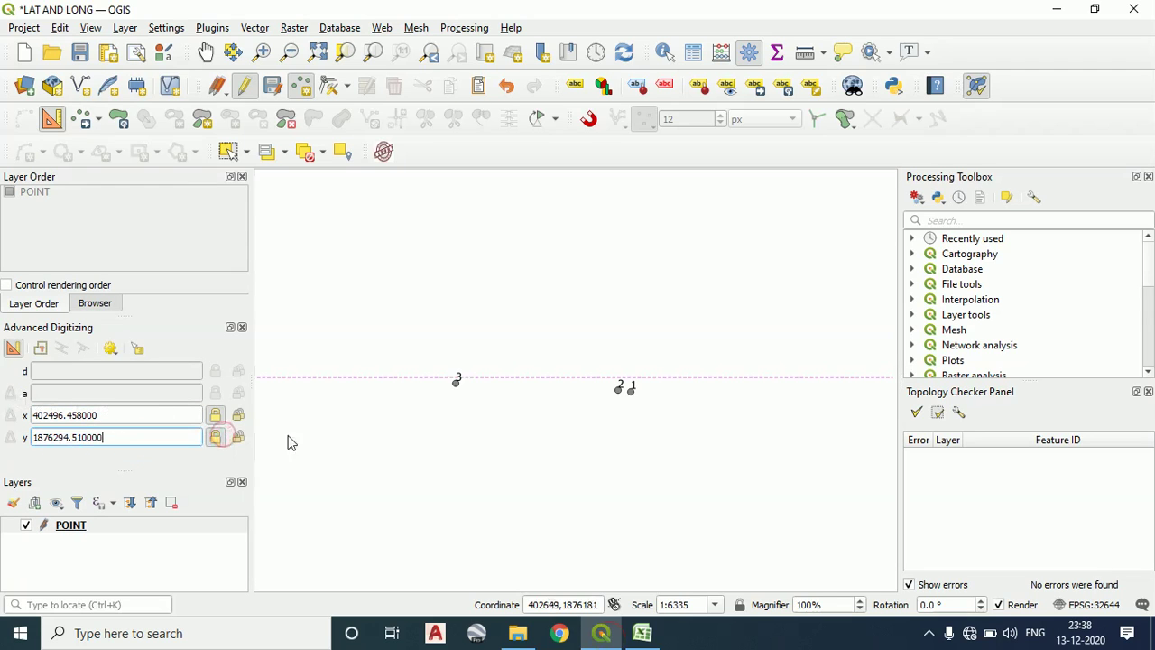
Place the fourth point at the locked coordinates and give it POINT attribute 4
scroll(434, 384, down, 1)
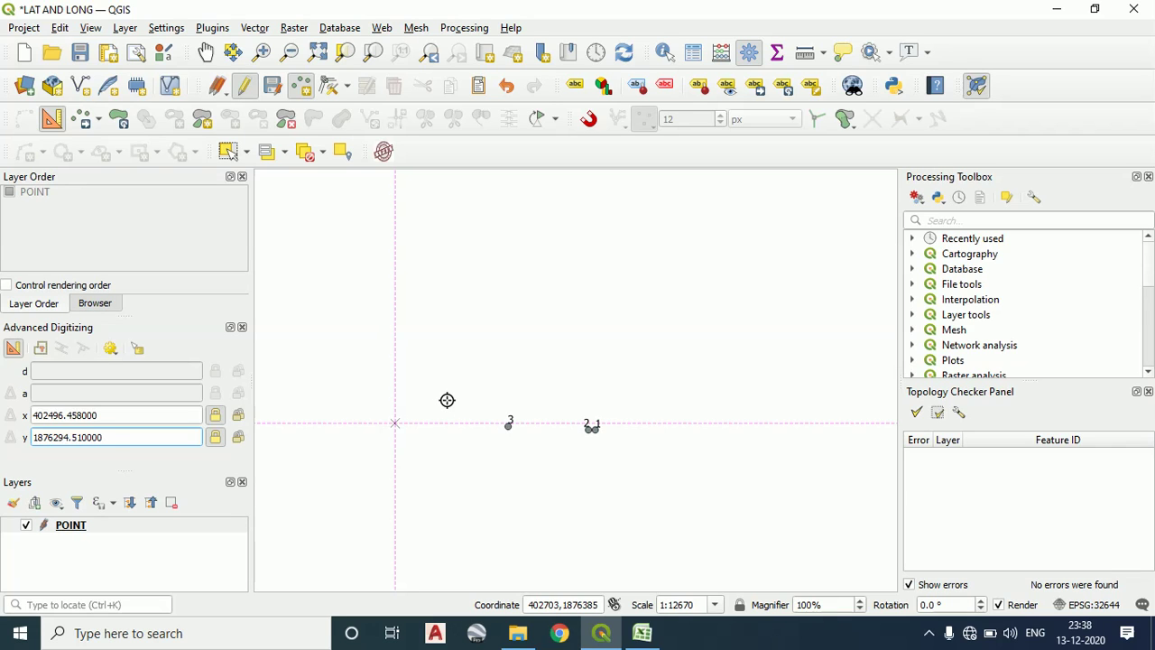
click(469, 283)
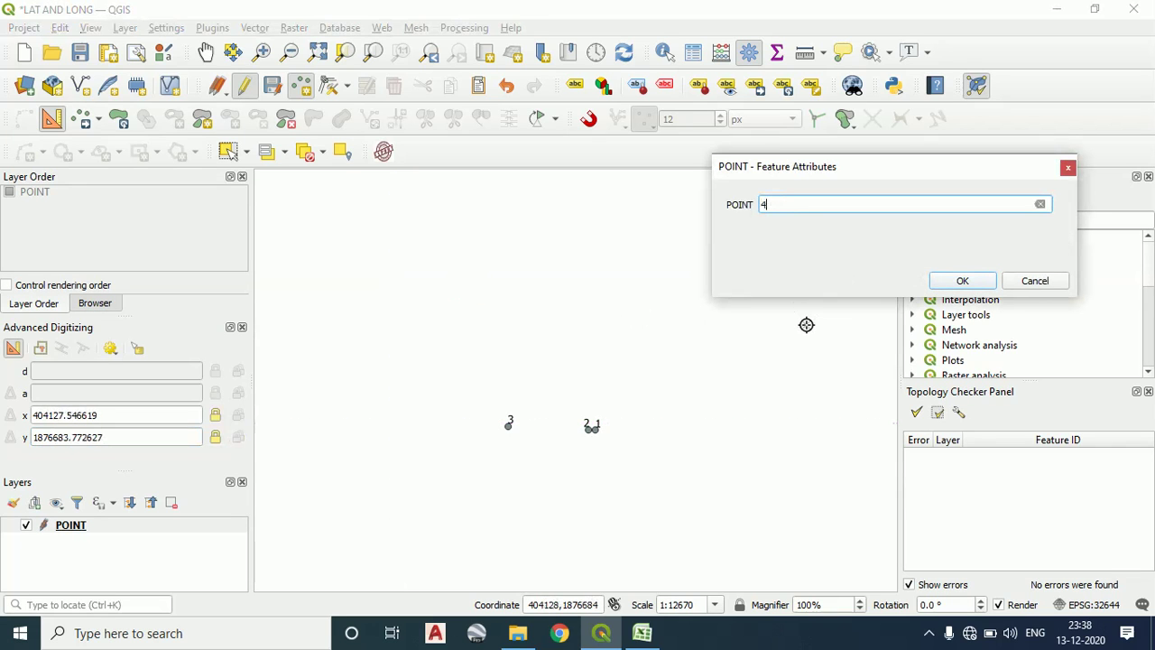
click(963, 281)
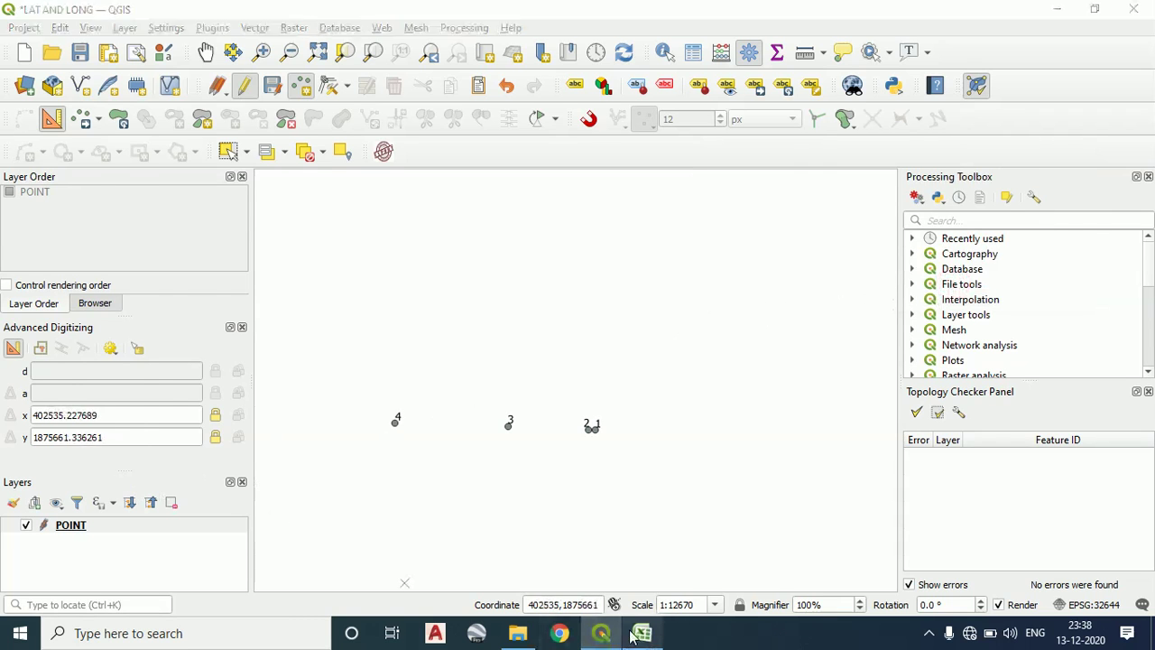
Copy point 5's easting from cell B6 in Excel and lock it in QGIS as the x coordinate, 402479.483
click(642, 632)
click(104, 263)
click(103, 254)
key(ctrl+c)
click(600, 633)
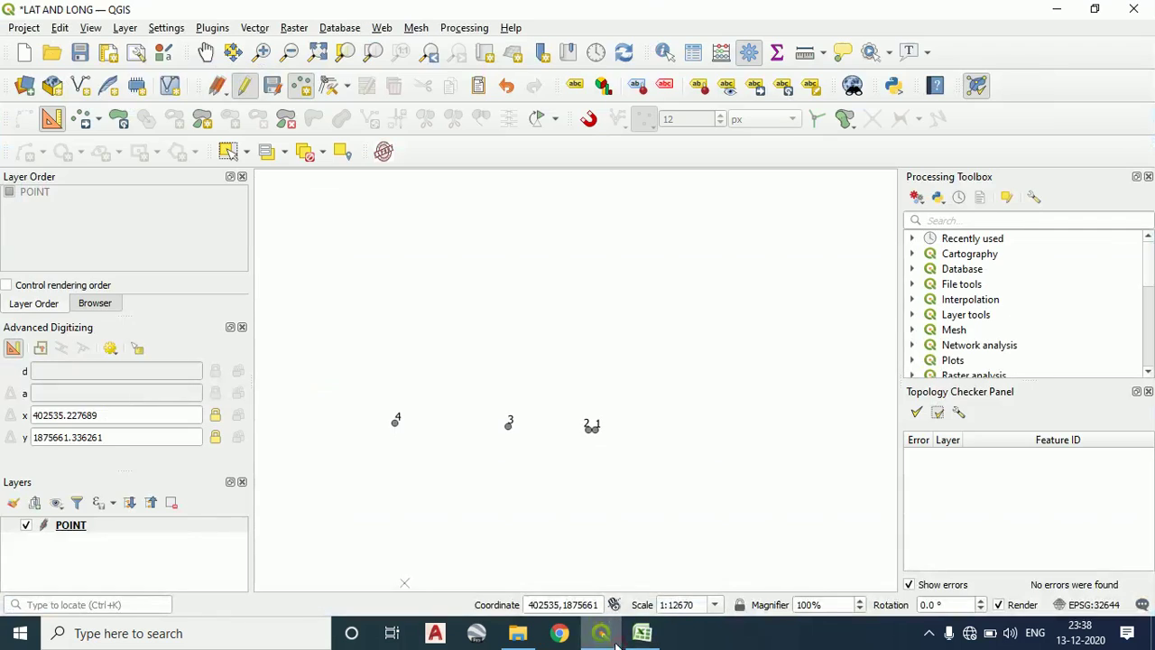
drag(102, 418, 63, 421)
key(ctrl+v)
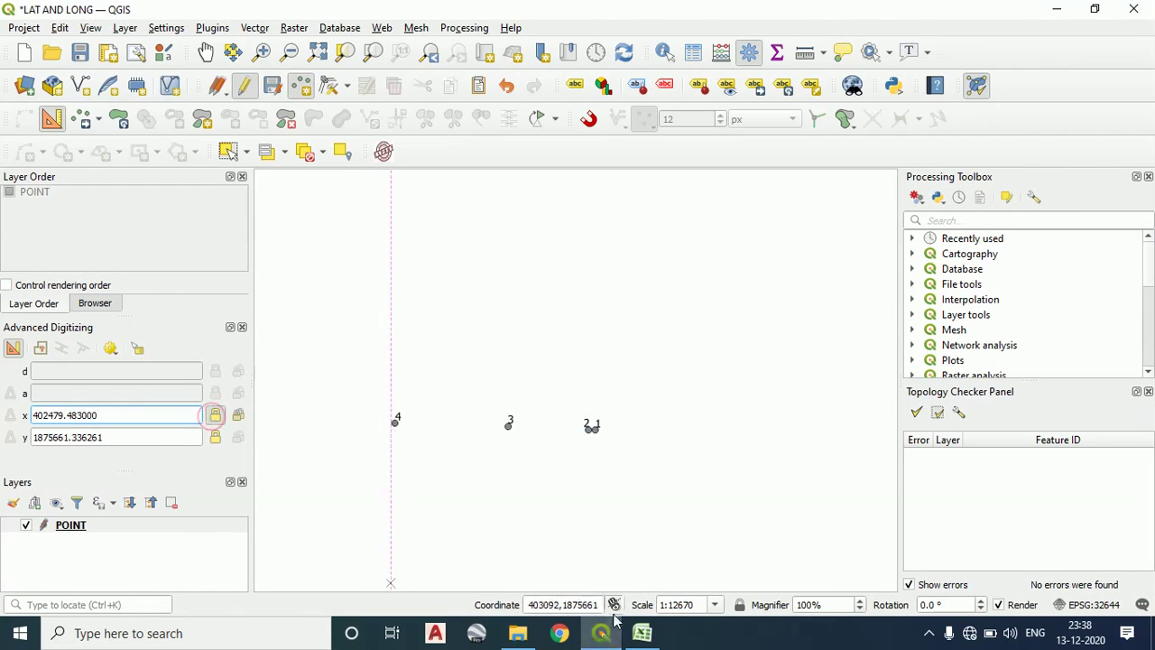
Copy point 5's northing from cell C6 in Excel and lock it in QGIS as the y coordinate, 1876292.286
click(642, 633)
click(149, 256)
key(ctrl+c)
click(600, 632)
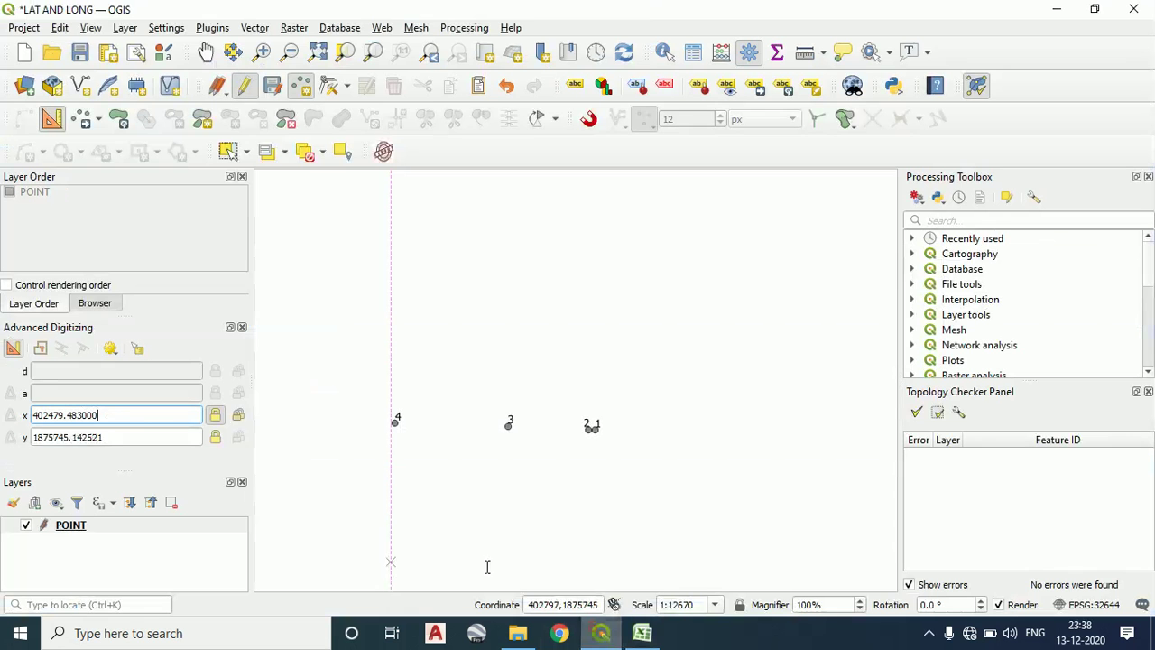
double_click(128, 438)
key(ctrl+v)
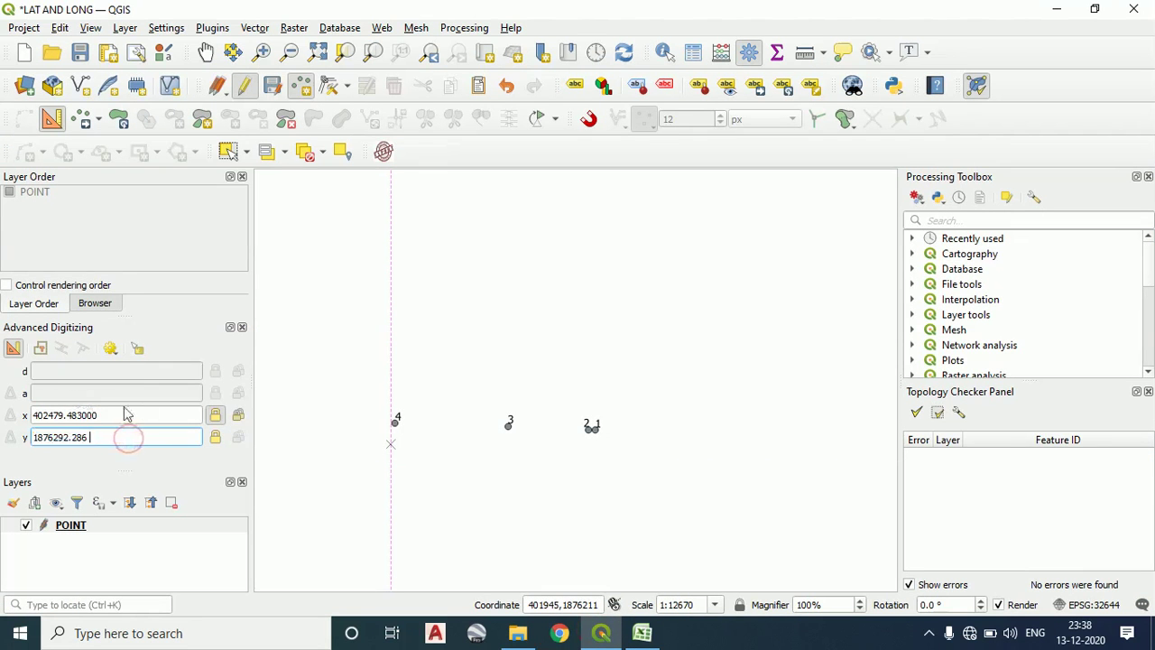
click(216, 437)
Place the fifth point at the locked coordinates and give it POINT attribute 5
scroll(410, 420, down, 2)
scroll(394, 425, up, 5)
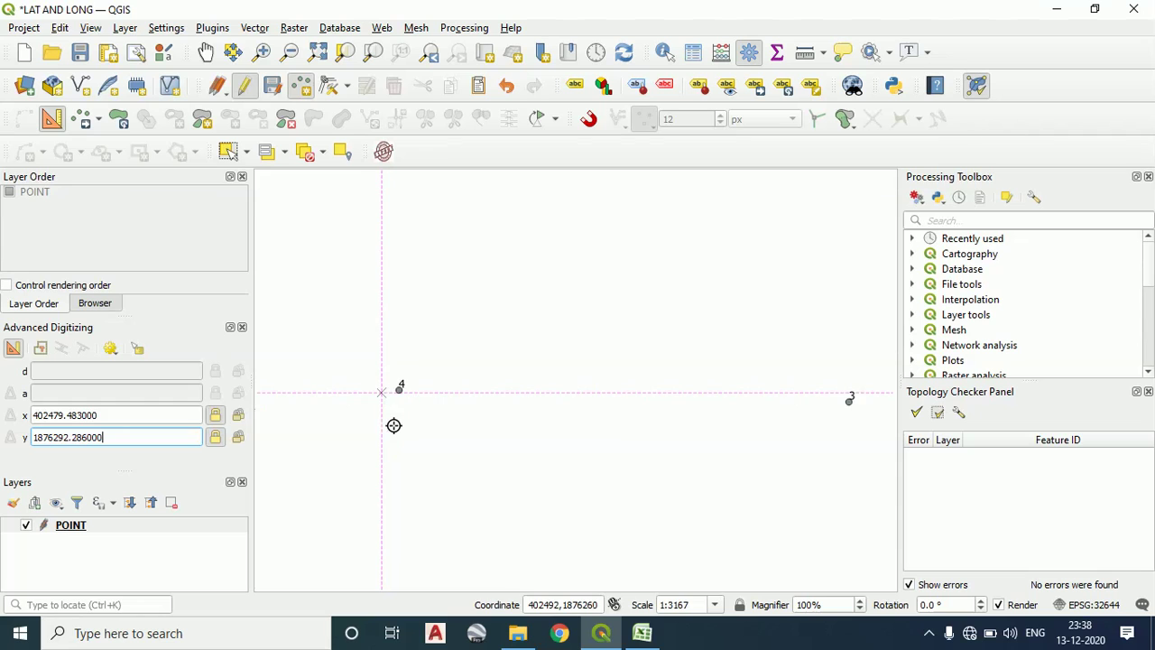
click(507, 299)
click(960, 278)
scroll(760, 367, down, 2)
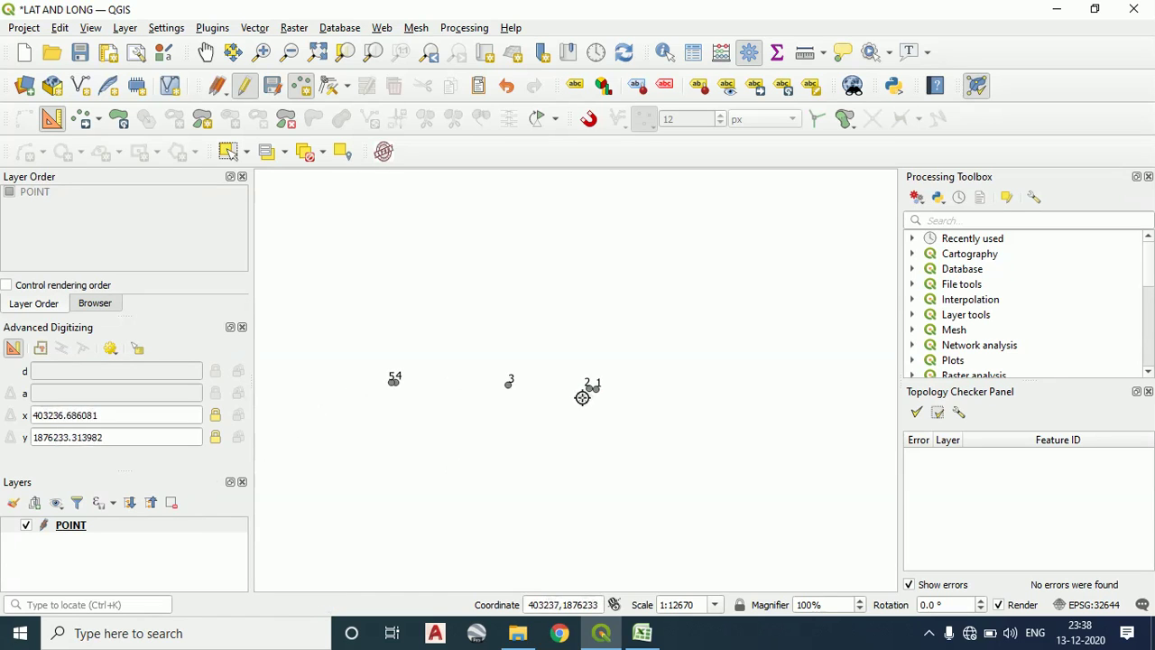
scroll(583, 348, up, 1)
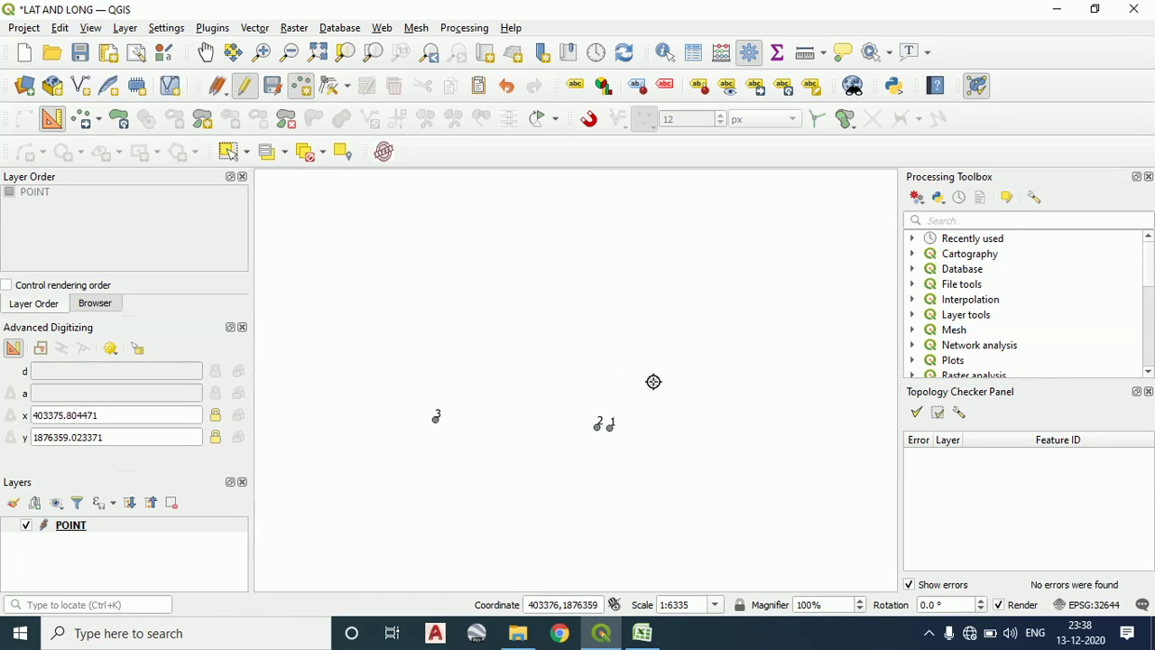
scroll(448, 438, down, 1)
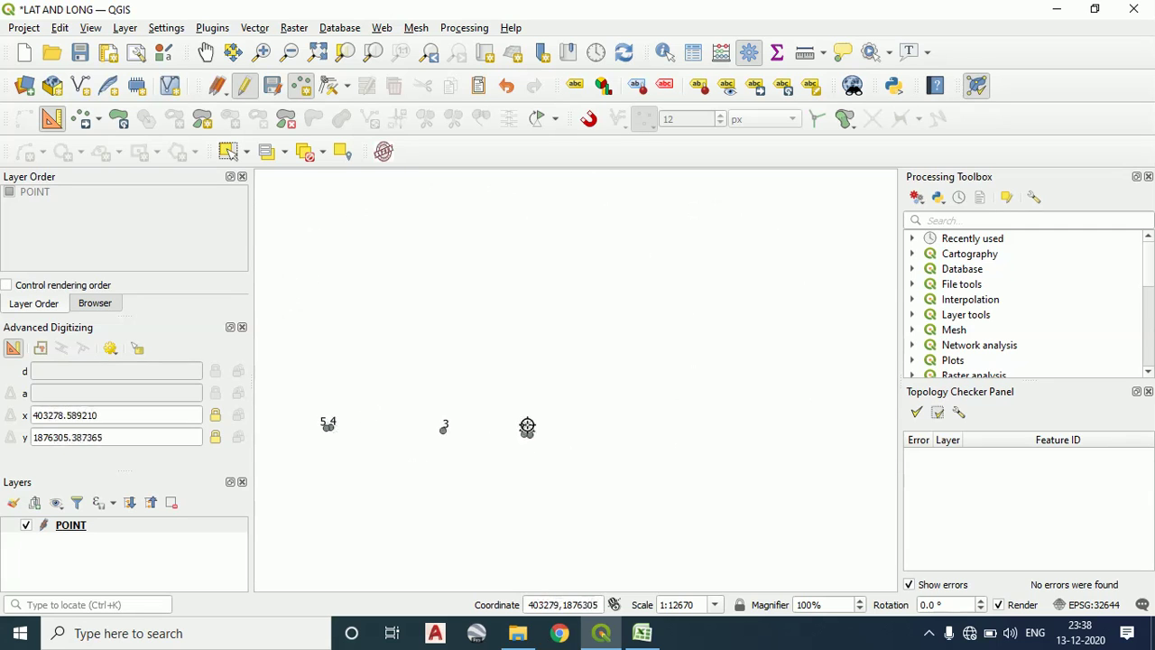
drag(379, 415, 459, 410)
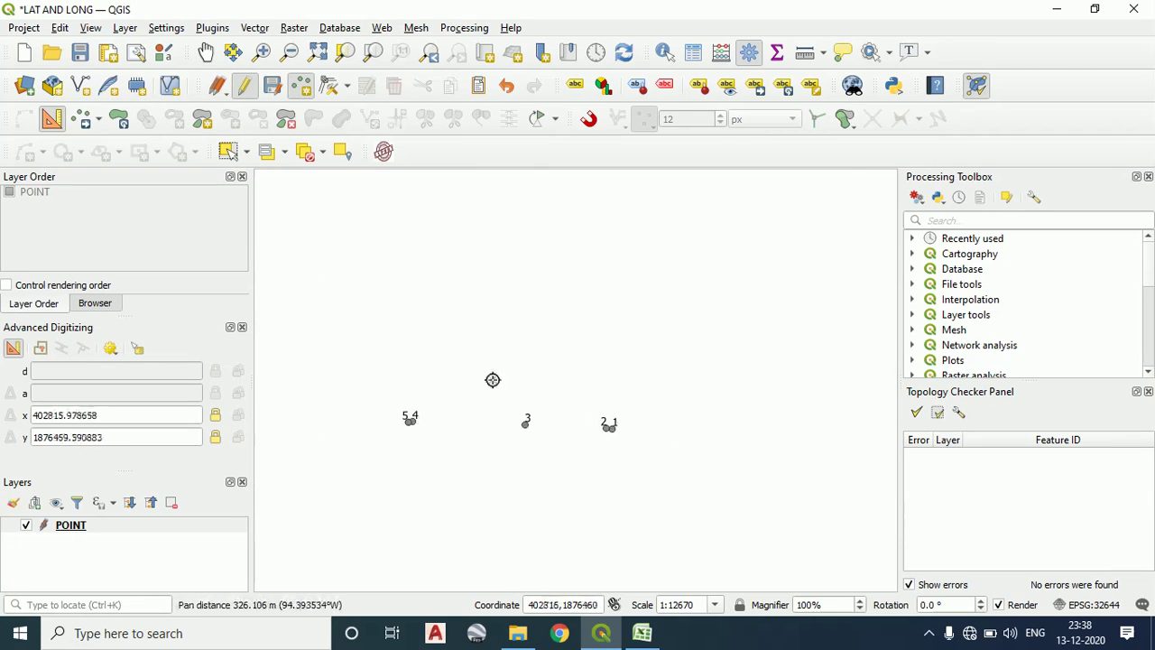
Start a new shapefile layer and save its file as LINE in the LAT LONG folder
click(125, 27)
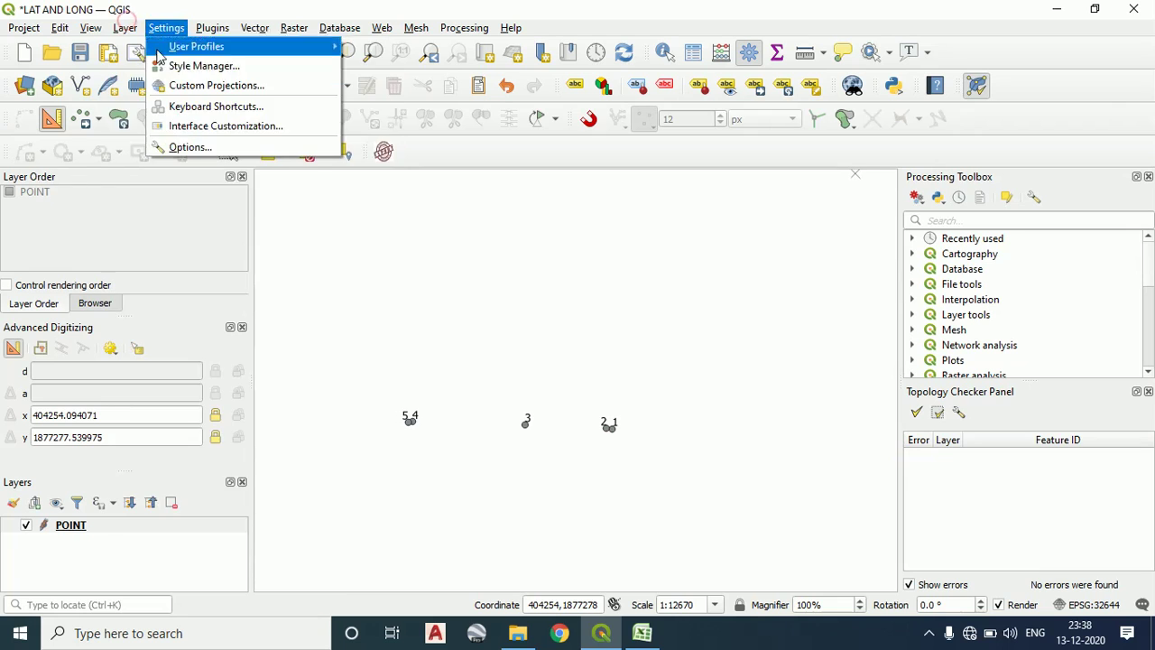
mouse_move(144, 72)
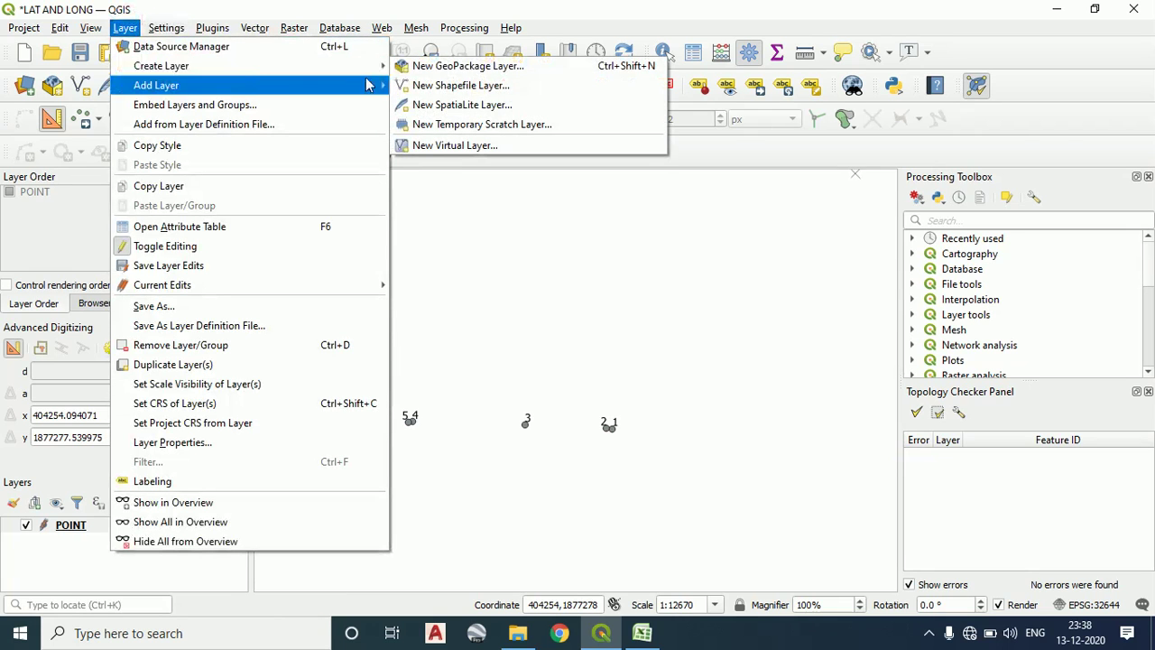
click(432, 83)
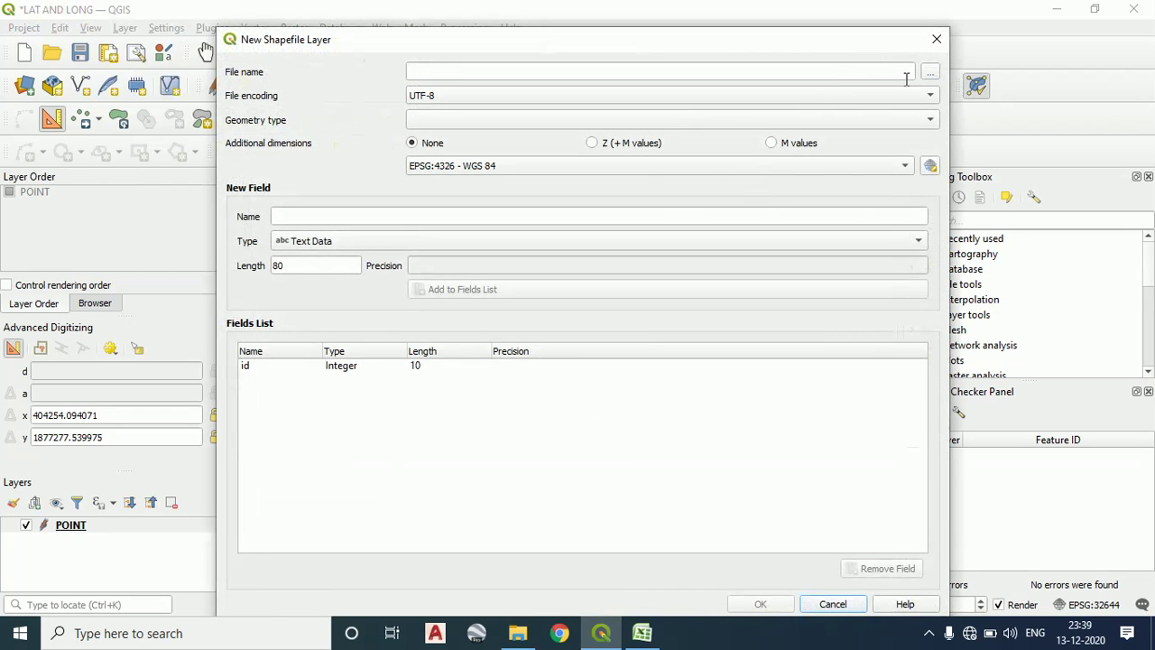
click(928, 72)
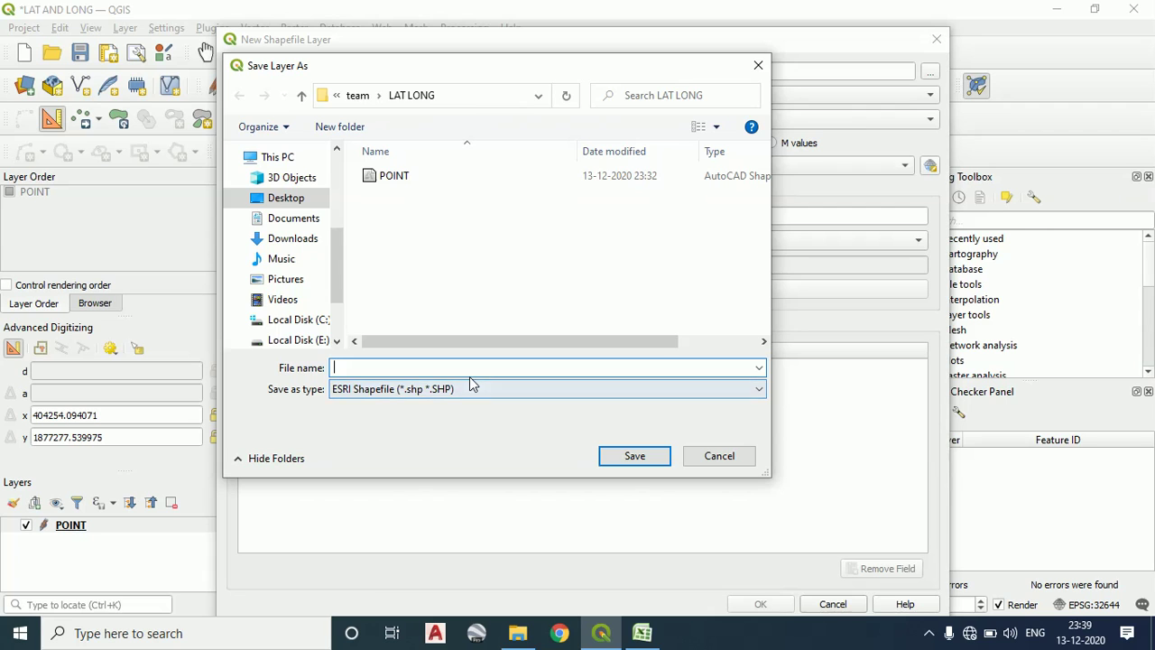
text(LINE)
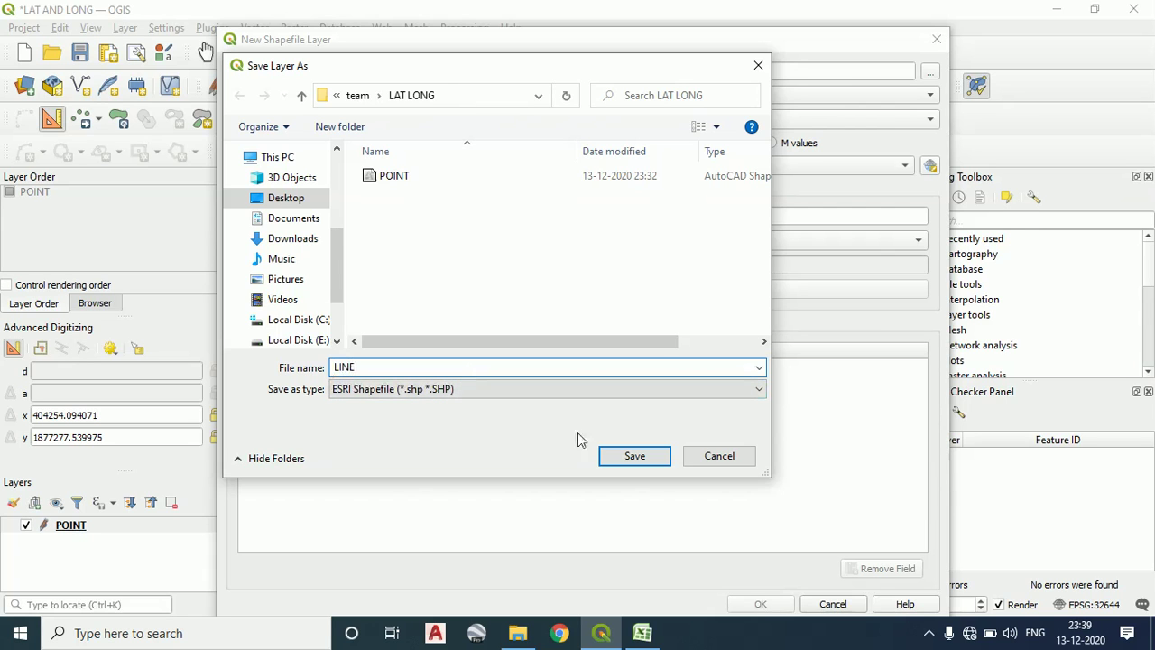
click(634, 458)
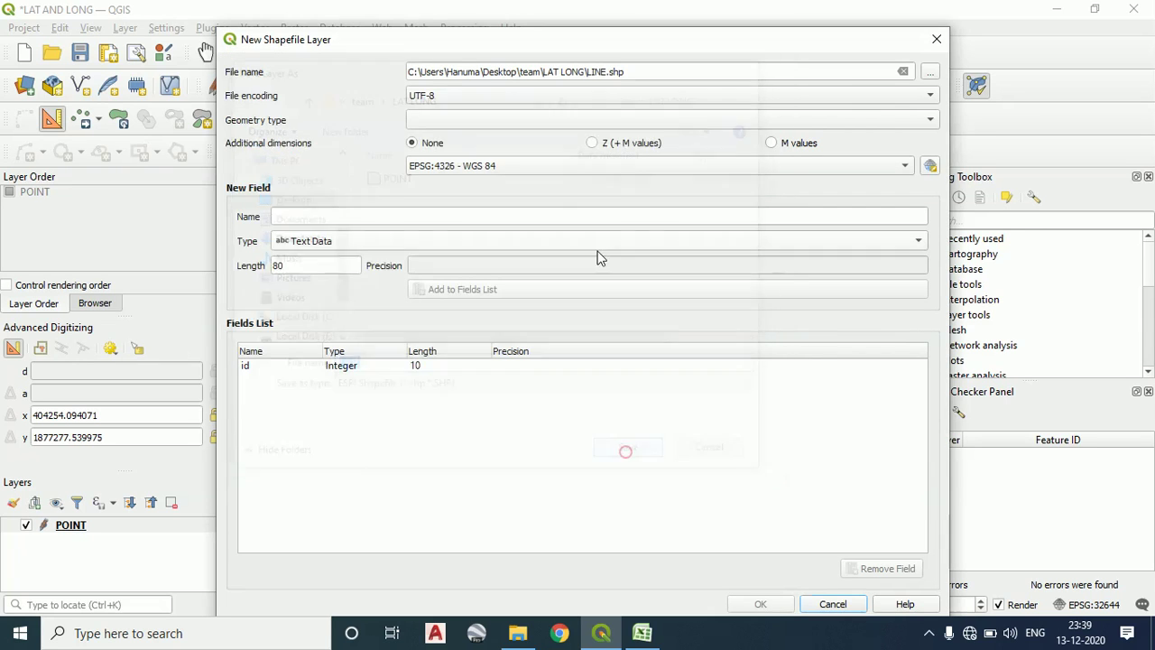
Set the new layer's geometry type to Line and its coordinate reference system to WGS 84 / UTM zone 44N (EPSG:32644)
click(924, 124)
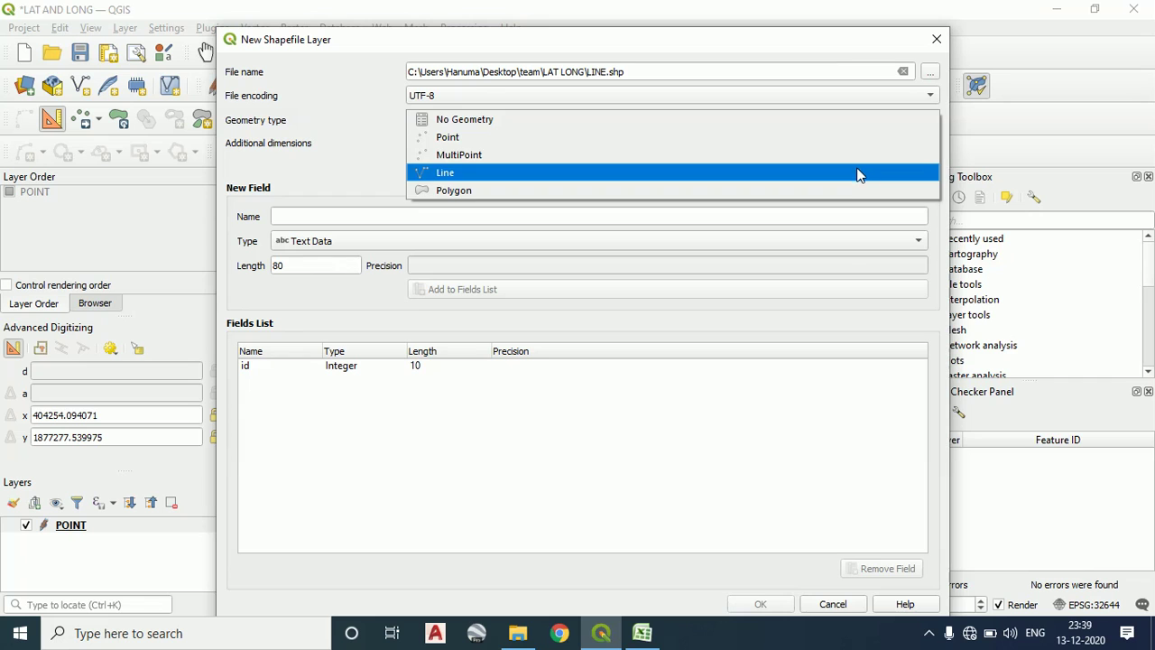
click(857, 171)
click(862, 172)
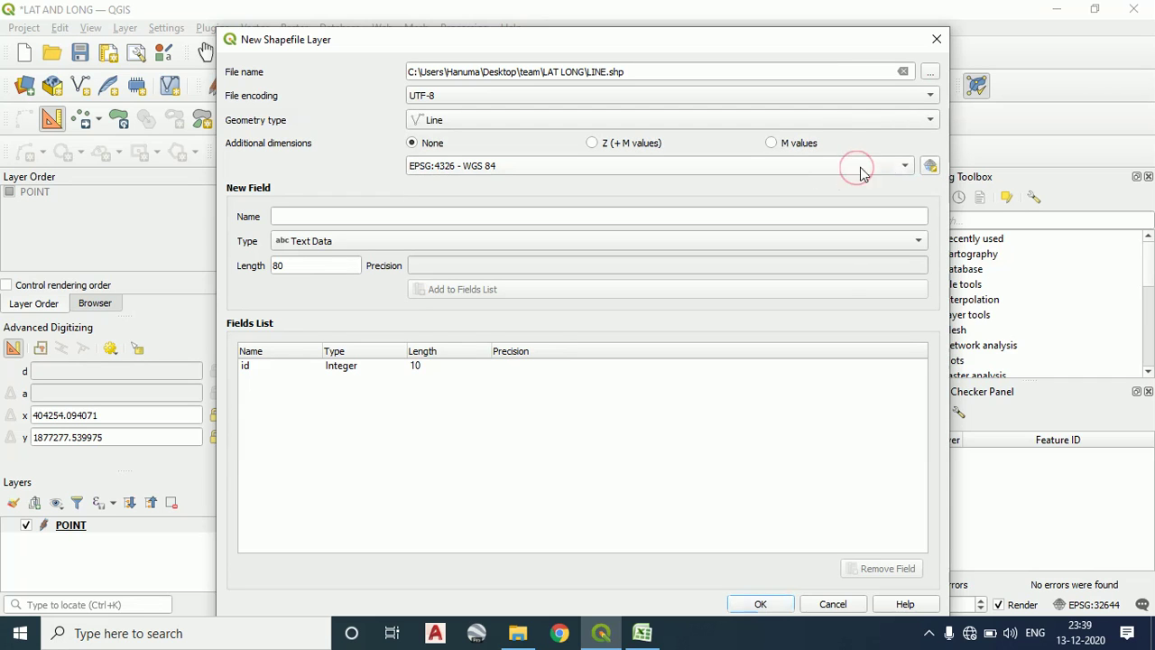
click(929, 168)
click(479, 62)
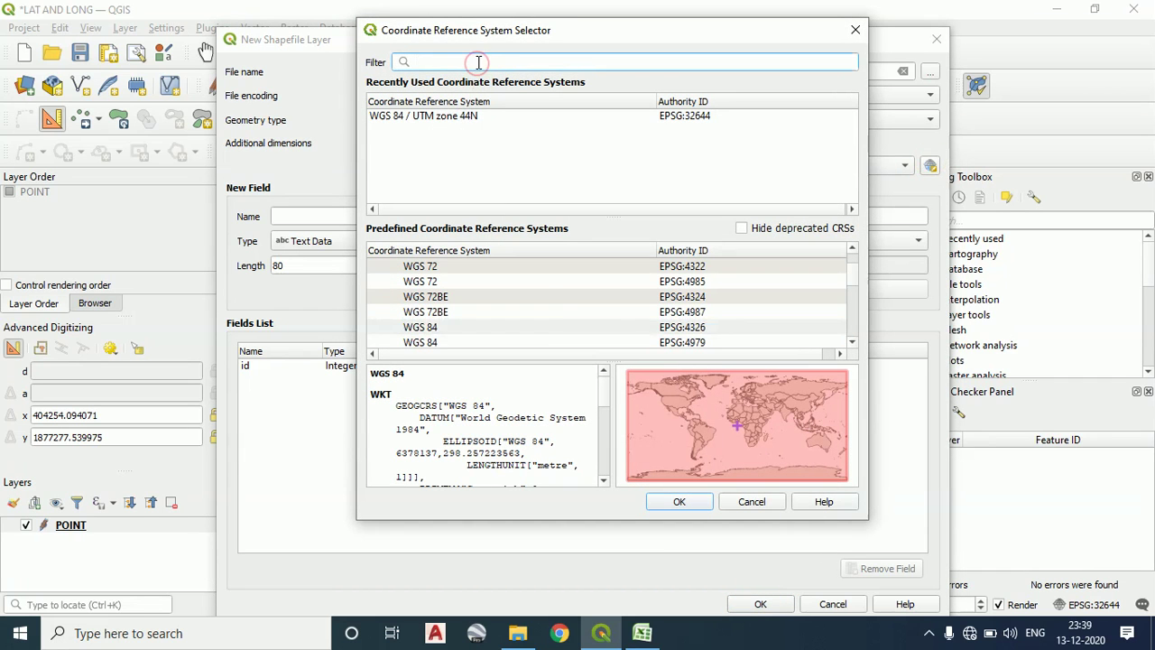
text(44N)
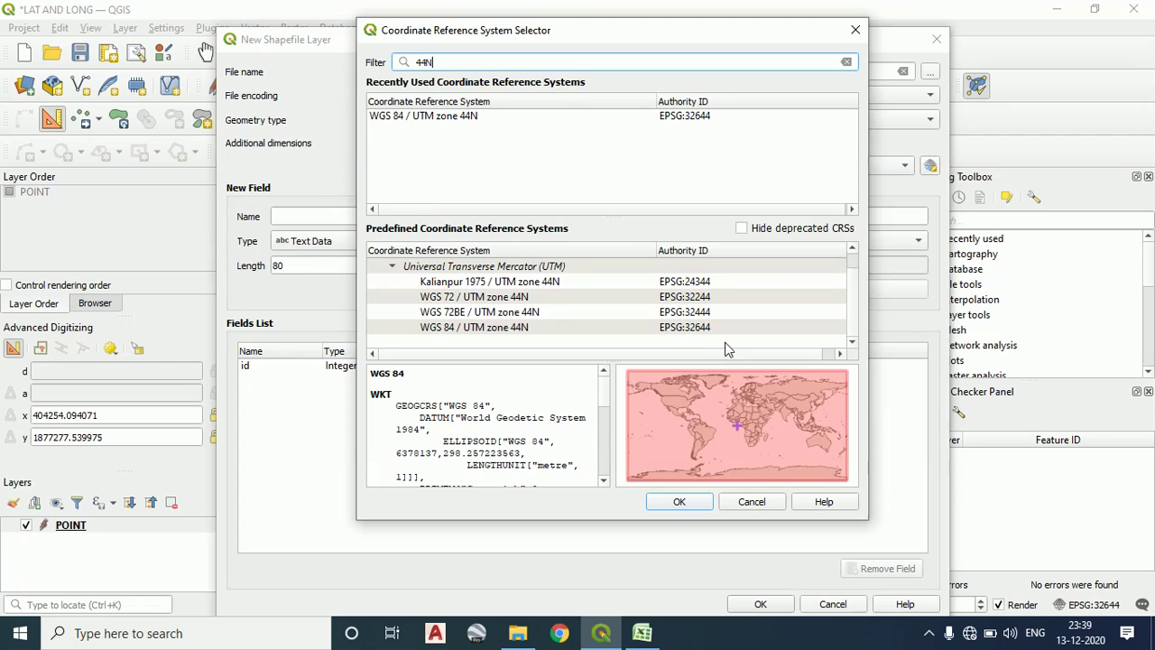
click(691, 327)
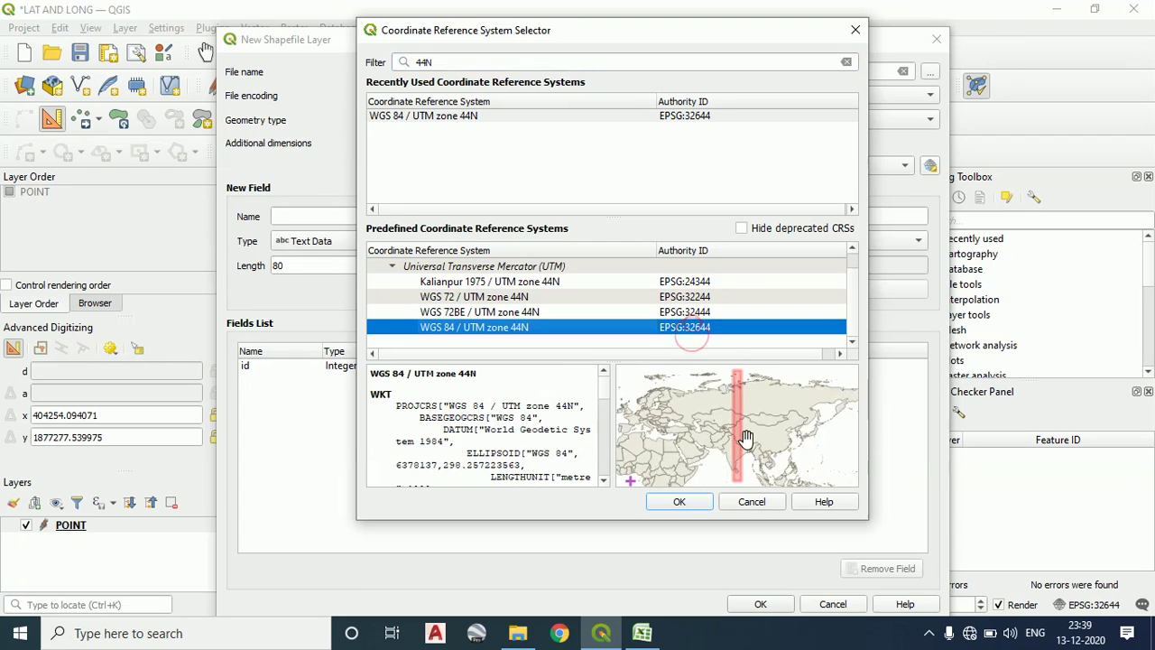
click(686, 504)
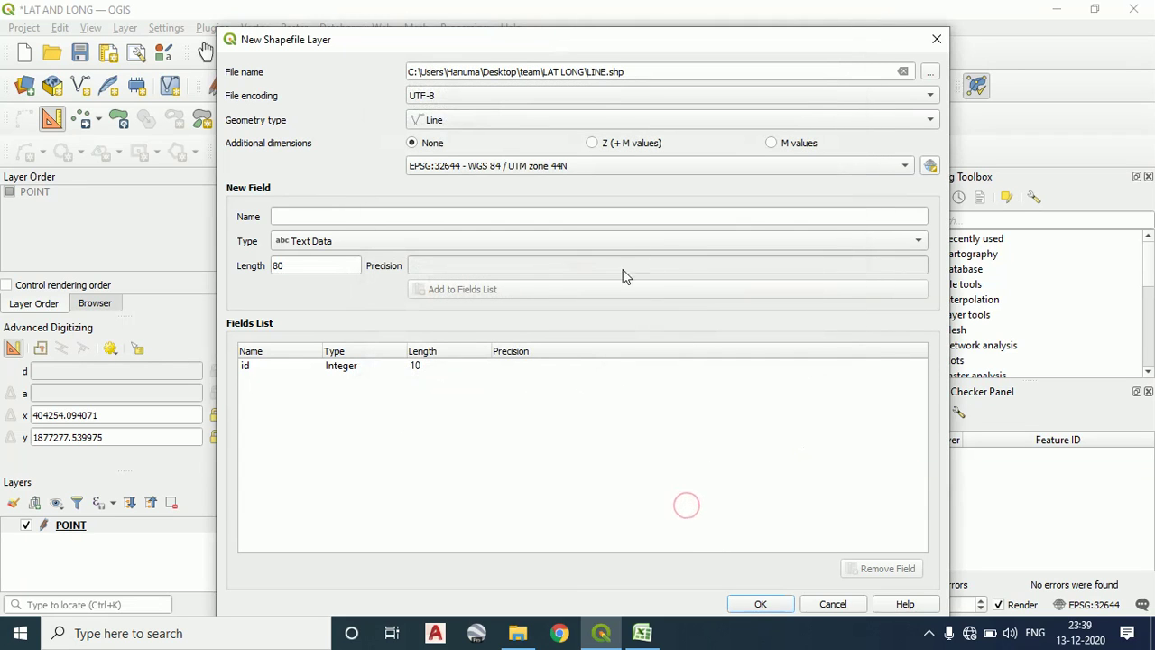
Replace the default id field with a Text Data field named LINE and create the layer
click(365, 373)
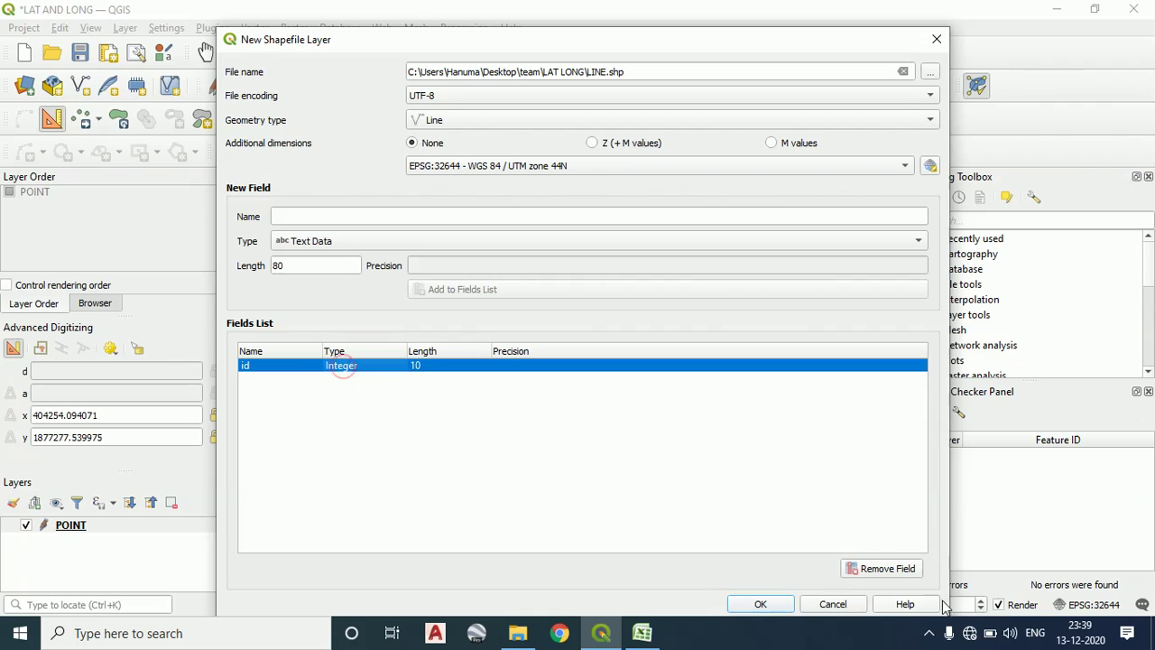
click(888, 567)
click(356, 217)
text(LINE)
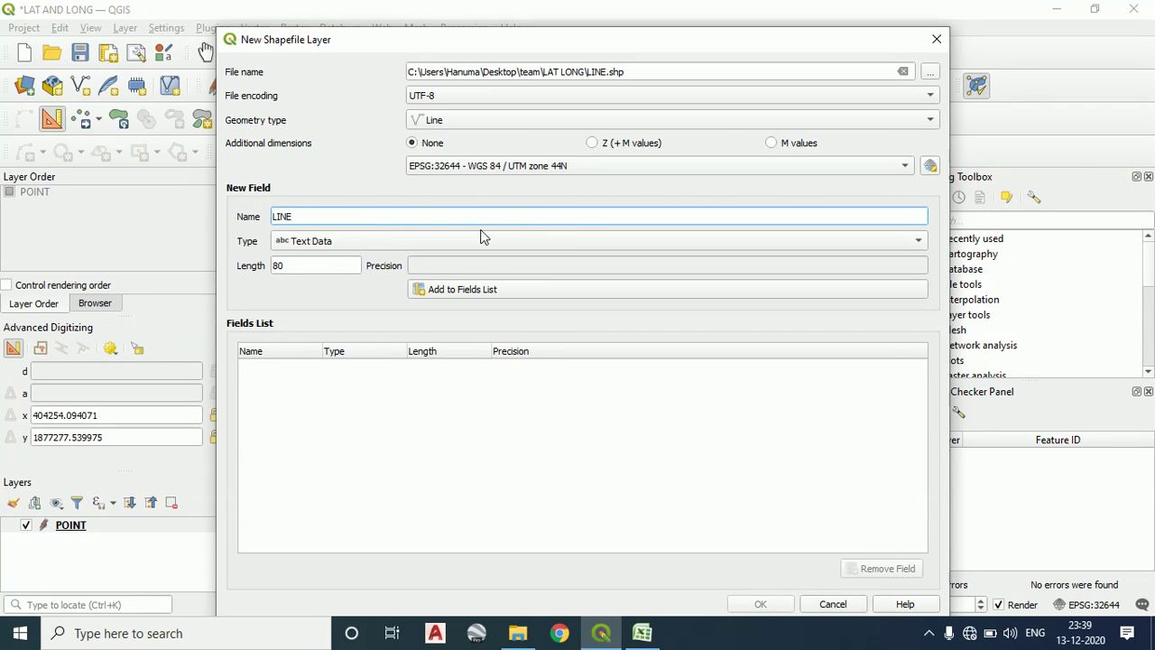
click(574, 240)
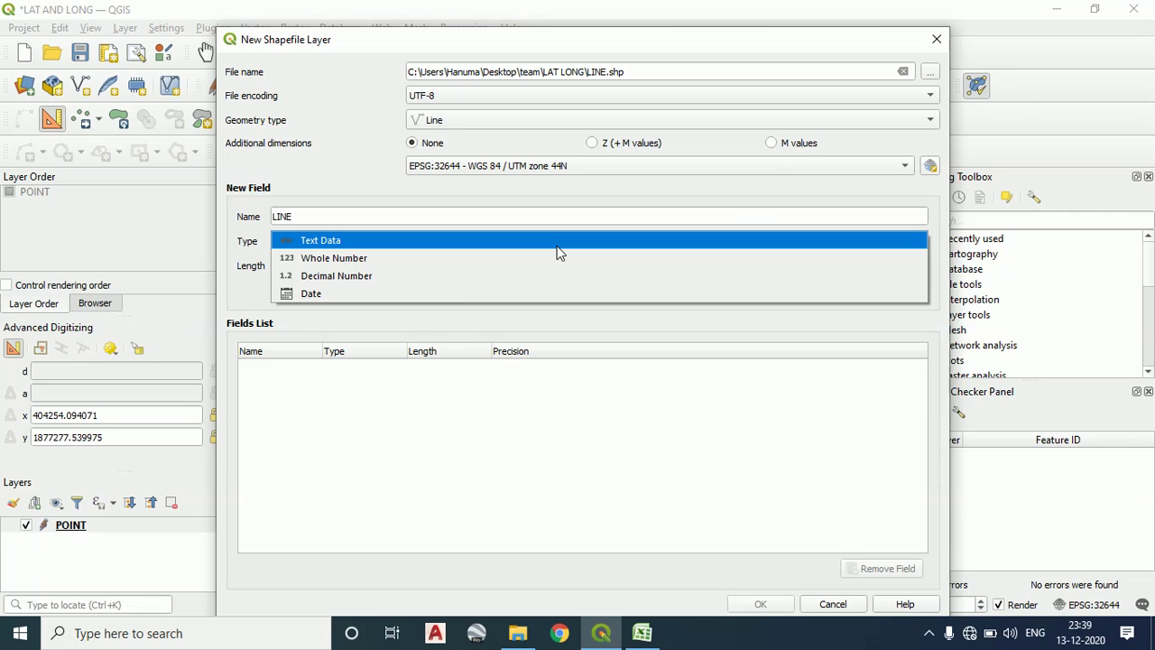
click(556, 245)
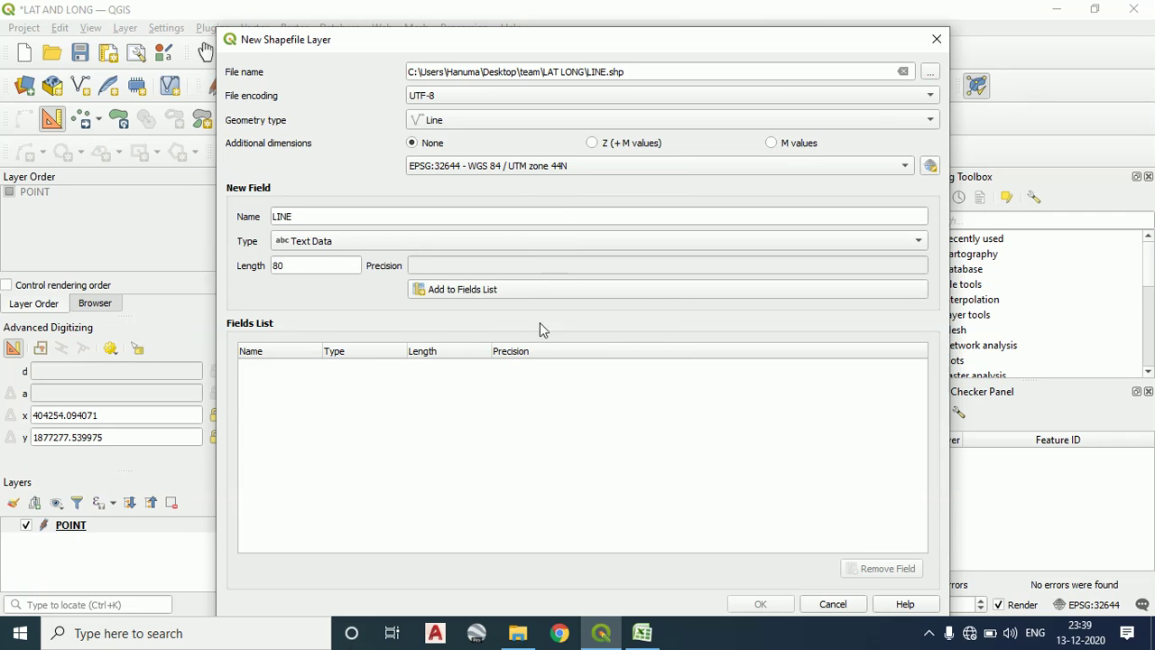
click(543, 289)
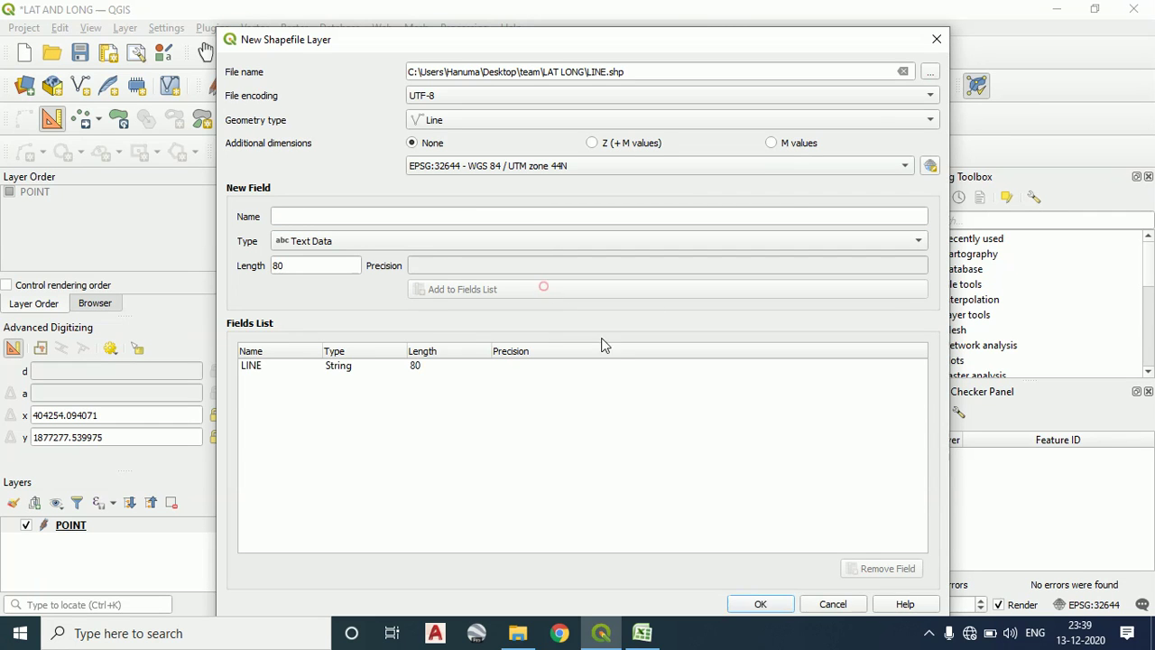
click(760, 605)
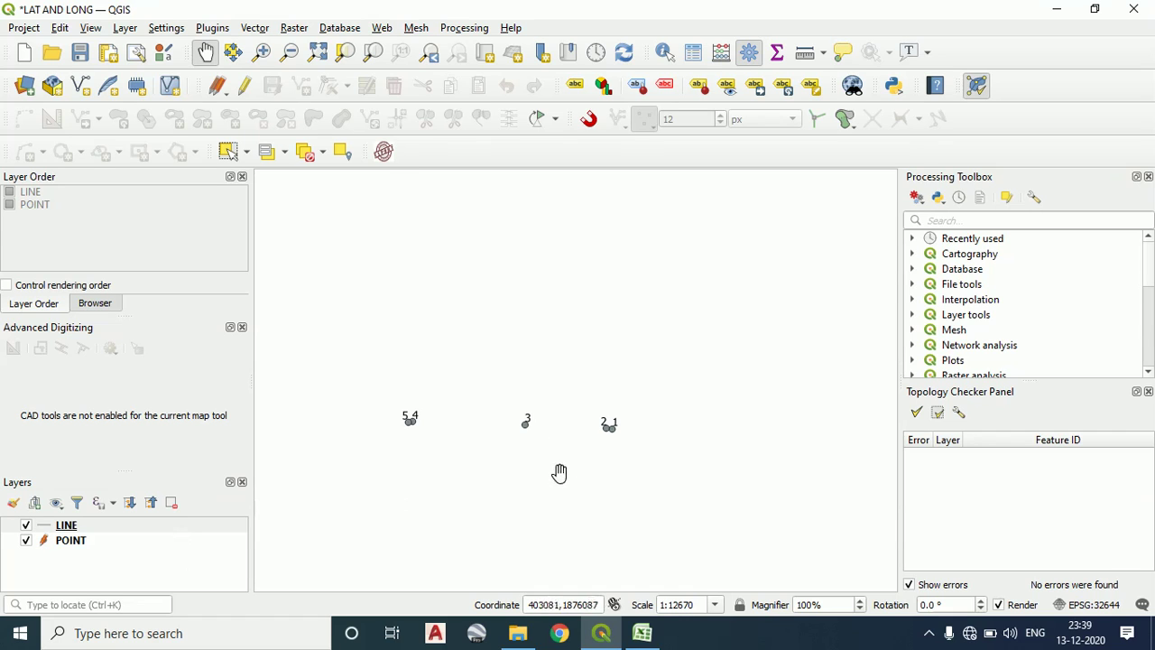
Enable snapping with Vertex as the snap type
drag(481, 426, 566, 449)
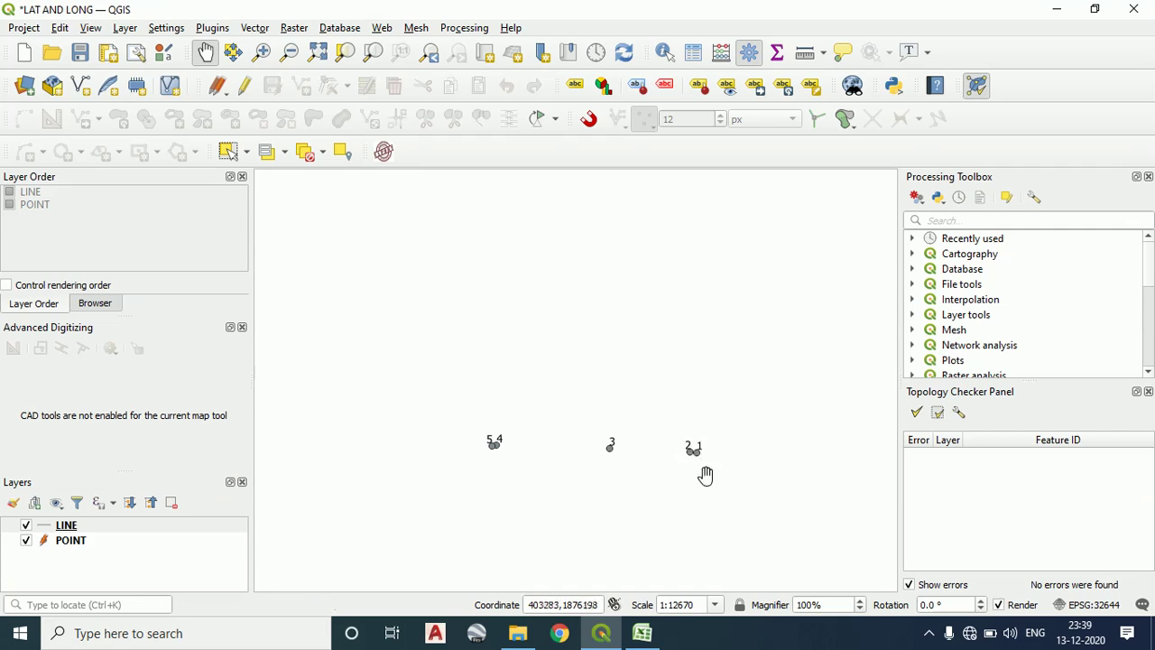
click(589, 122)
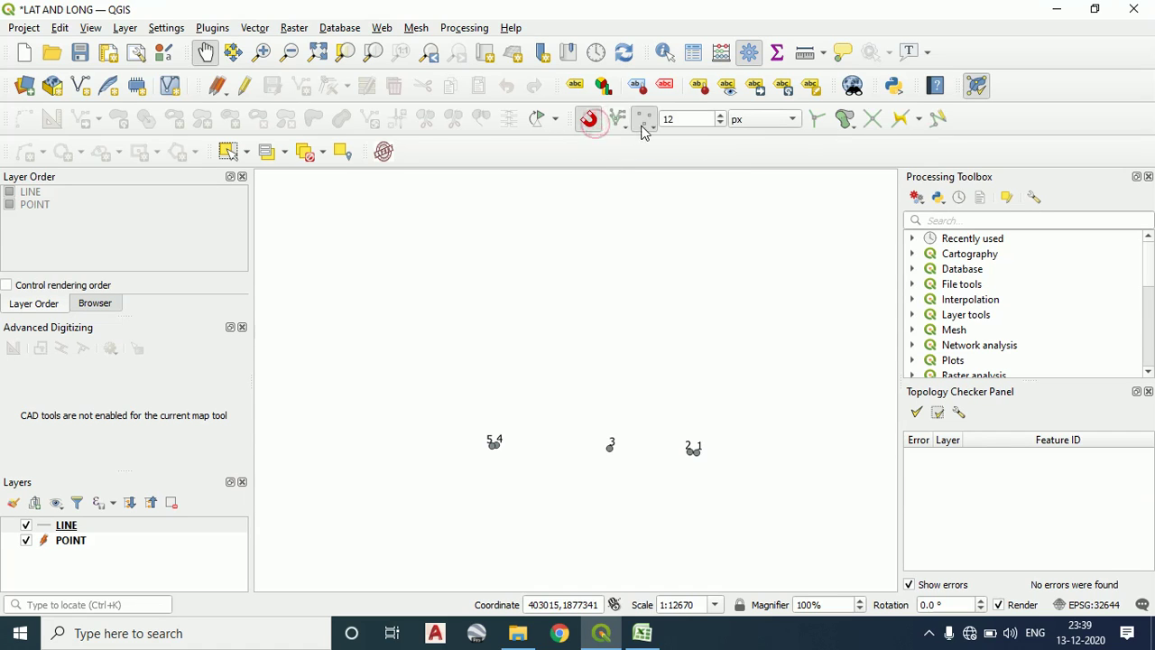
click(645, 131)
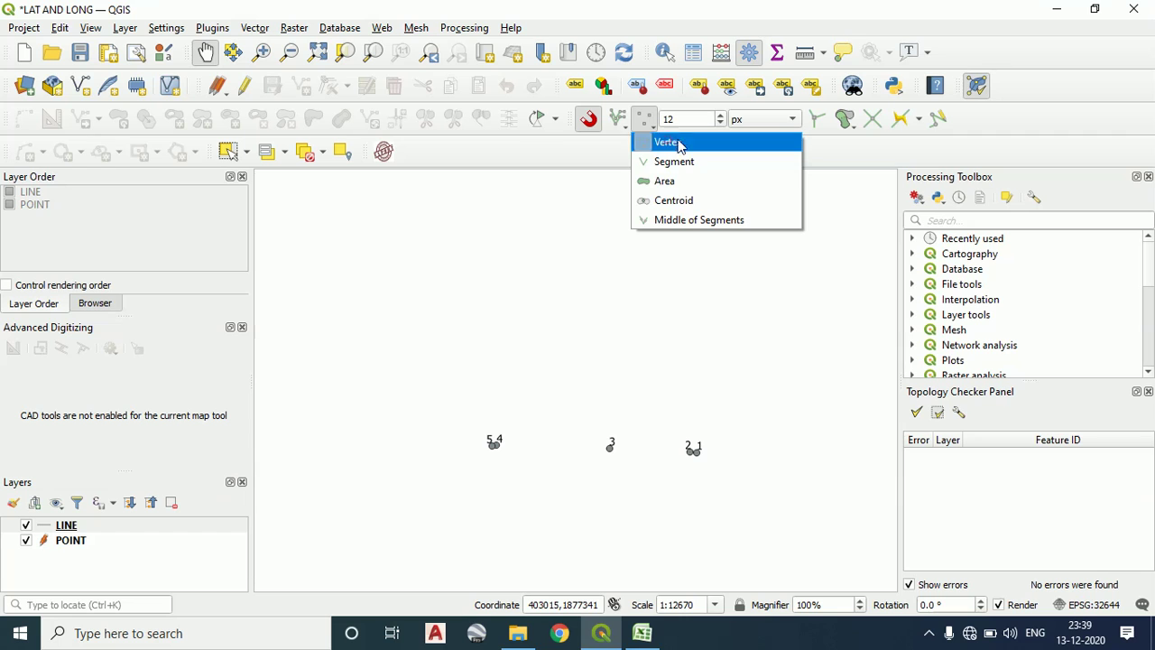
click(717, 147)
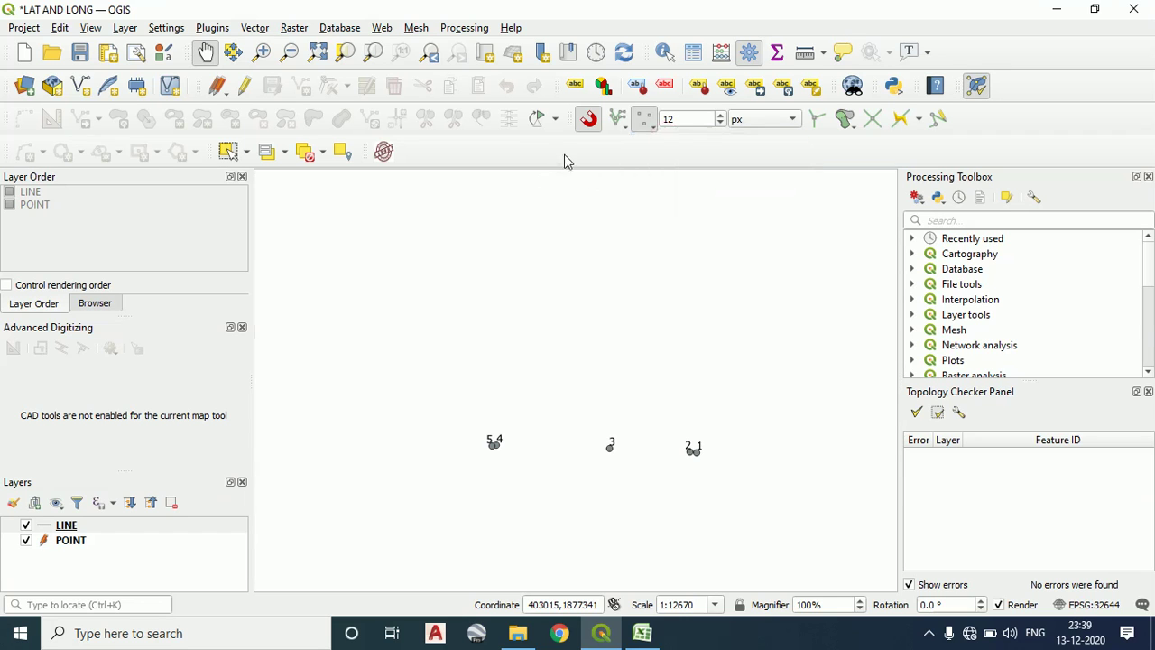
Turn on editing for the LINE layer
click(61, 528)
right_click(63, 530)
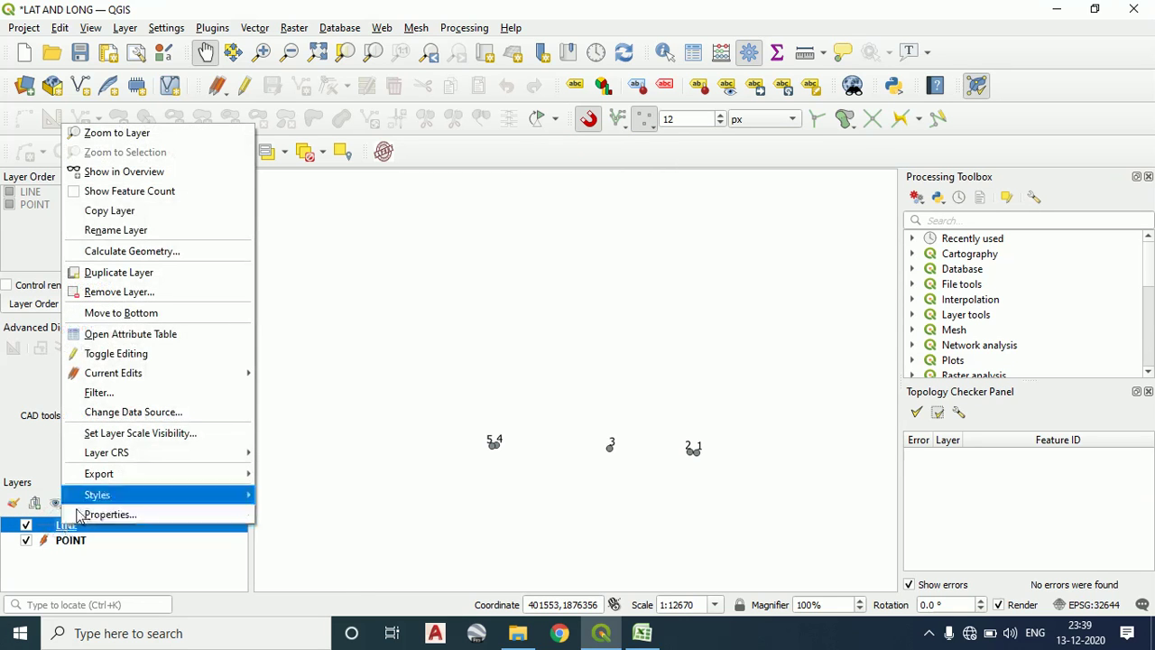
click(244, 90)
click(243, 91)
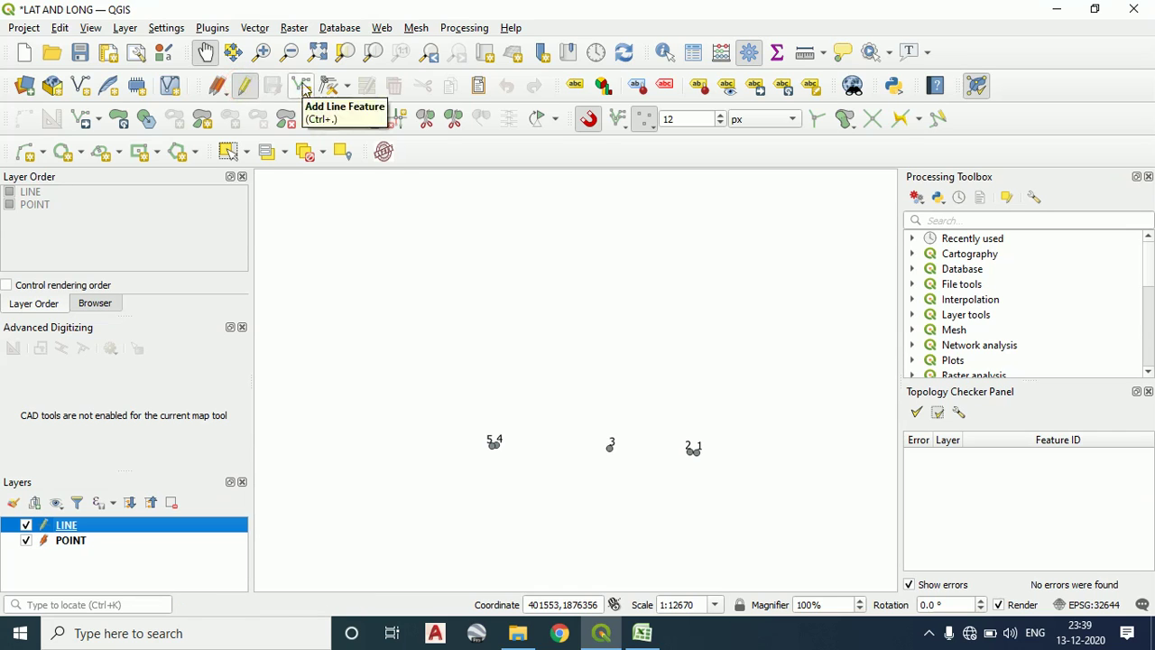
Save the edits made to the POINT layer
click(53, 539)
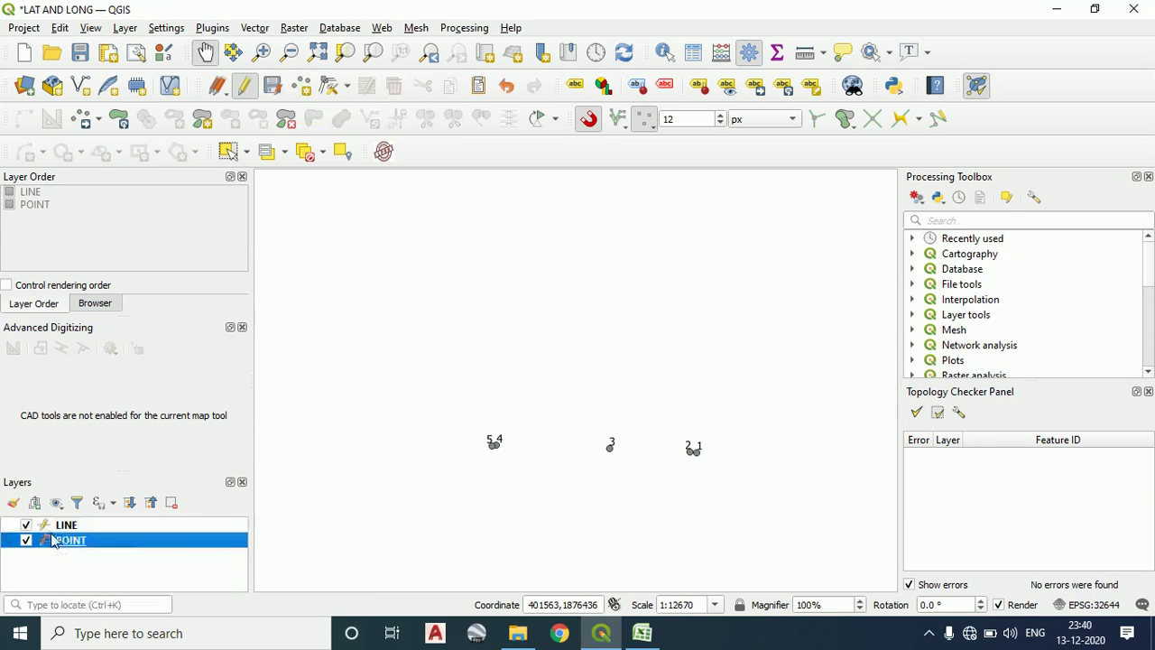
click(245, 88)
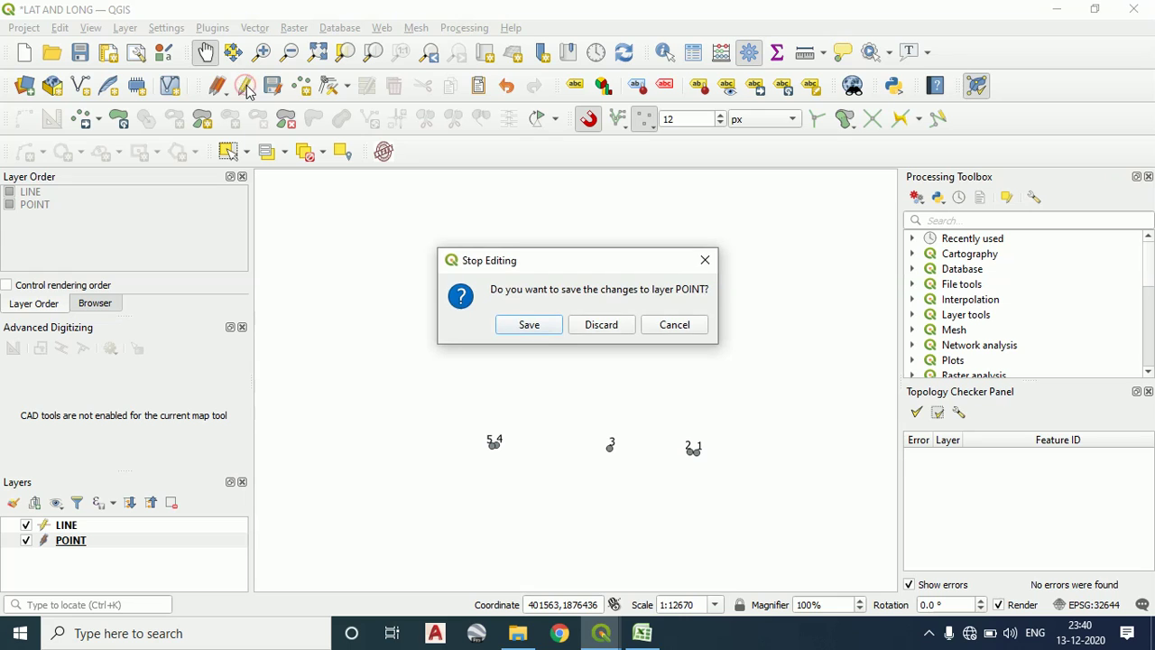
click(519, 325)
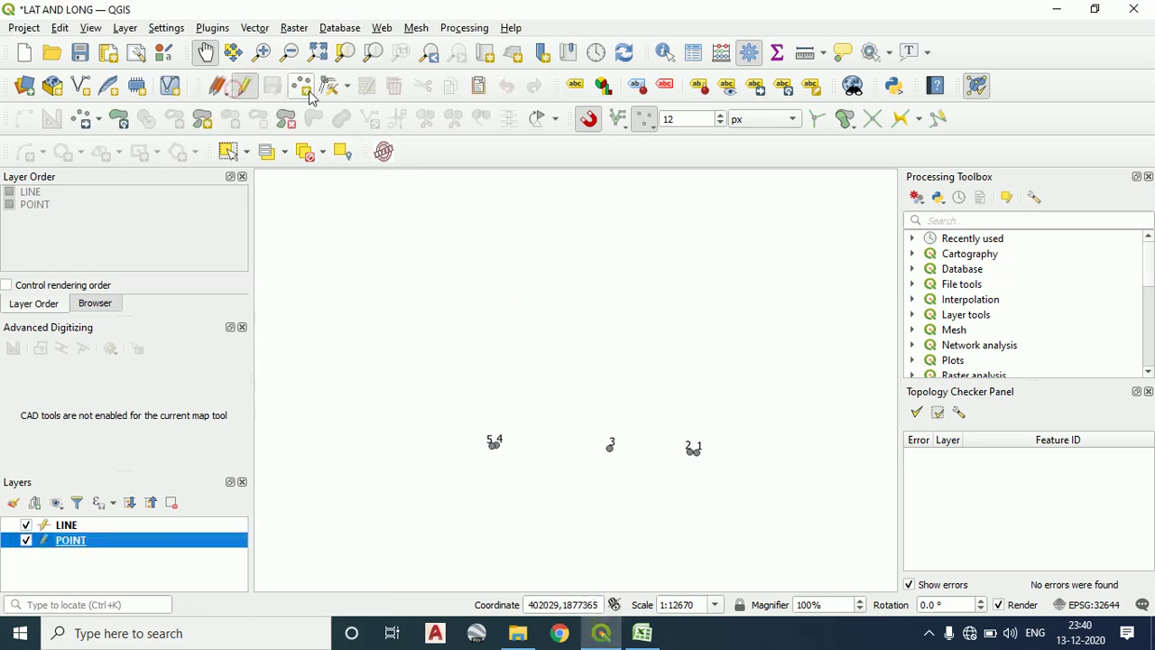
Draw a line feature in the LINE layer from point 1 to point 2, snapping to both points
click(81, 525)
click(248, 94)
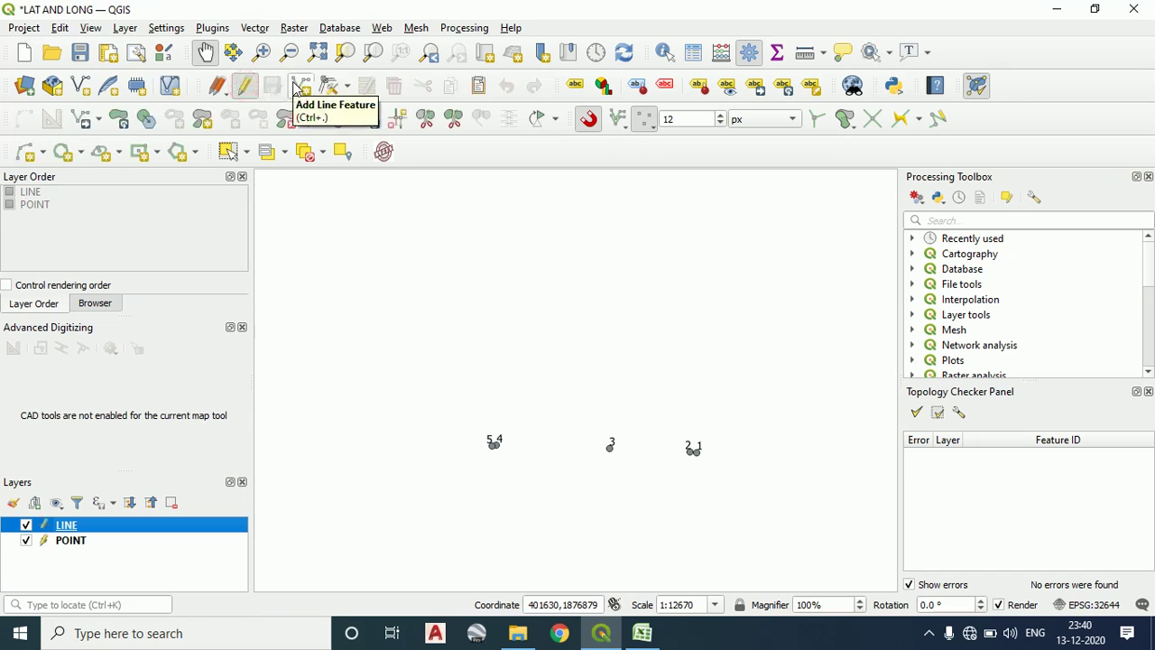
click(296, 86)
scroll(693, 451, up, 2)
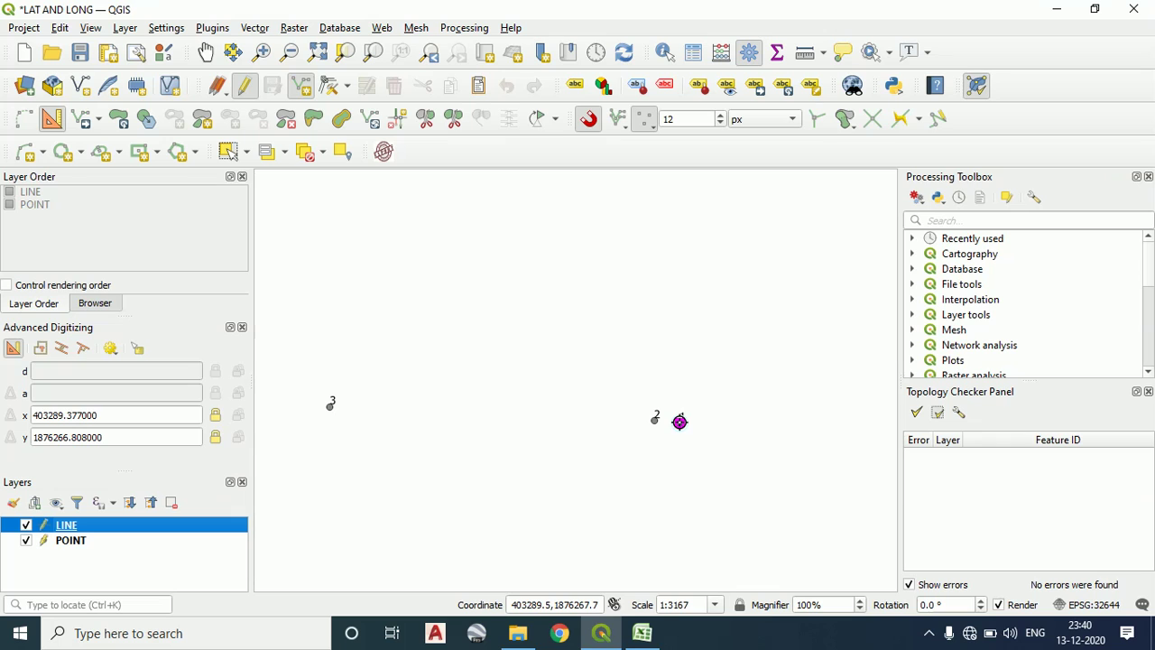
scroll(673, 423, down, 2)
drag(663, 433, 714, 425)
scroll(725, 408, up, 2)
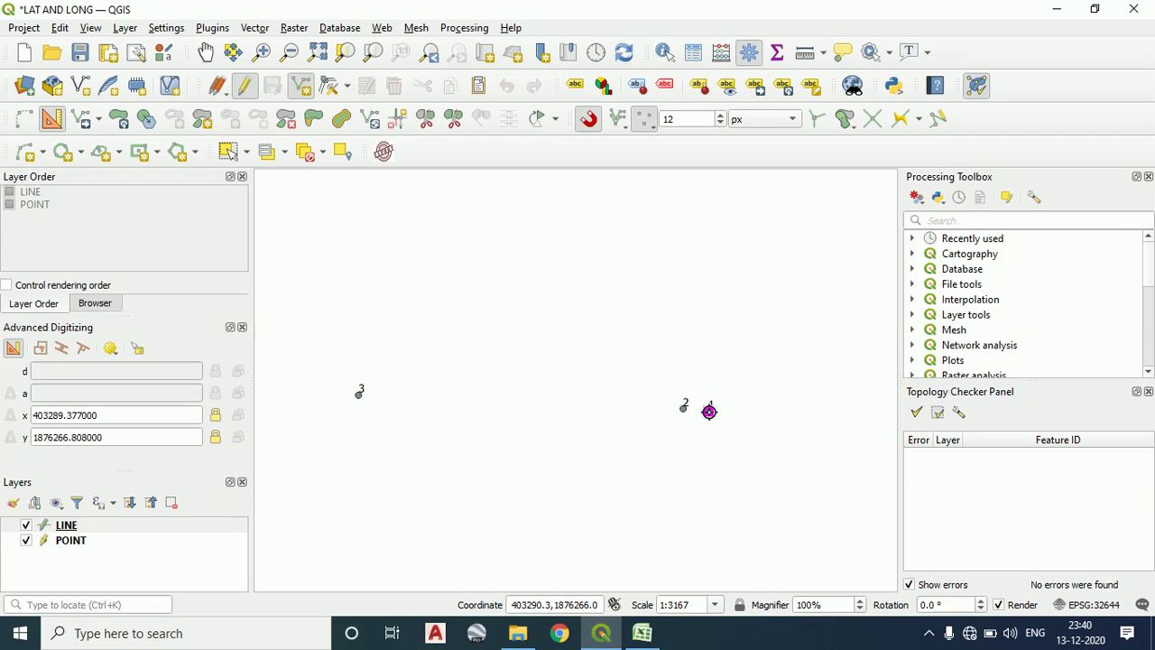
click(709, 412)
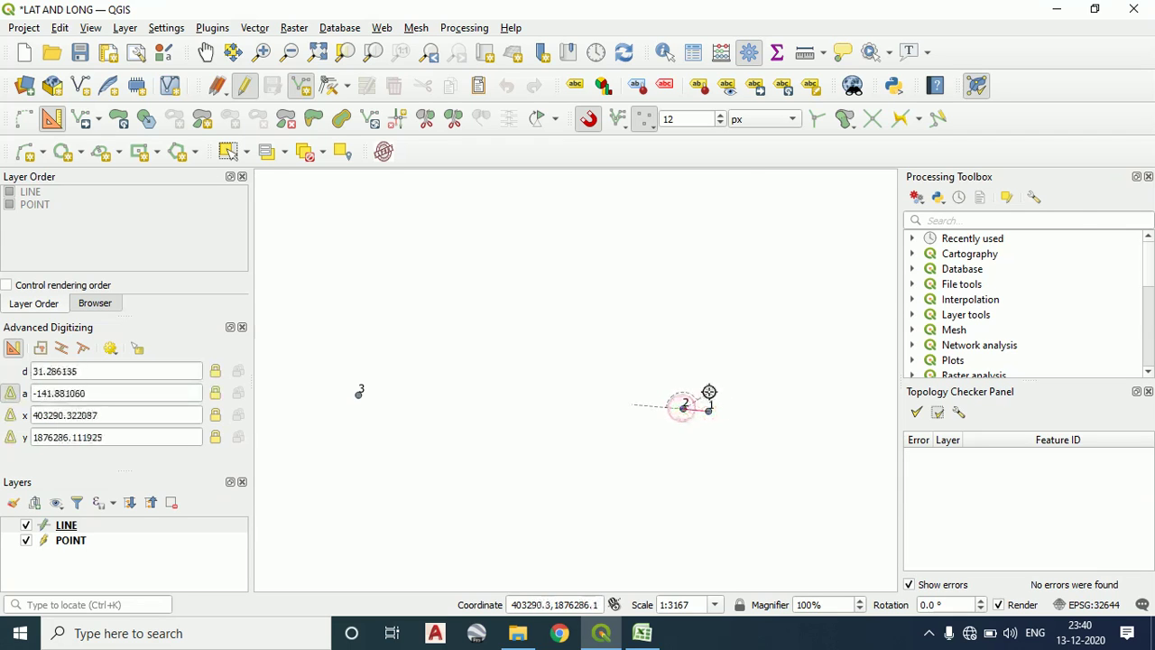
right_click(710, 392)
click(948, 279)
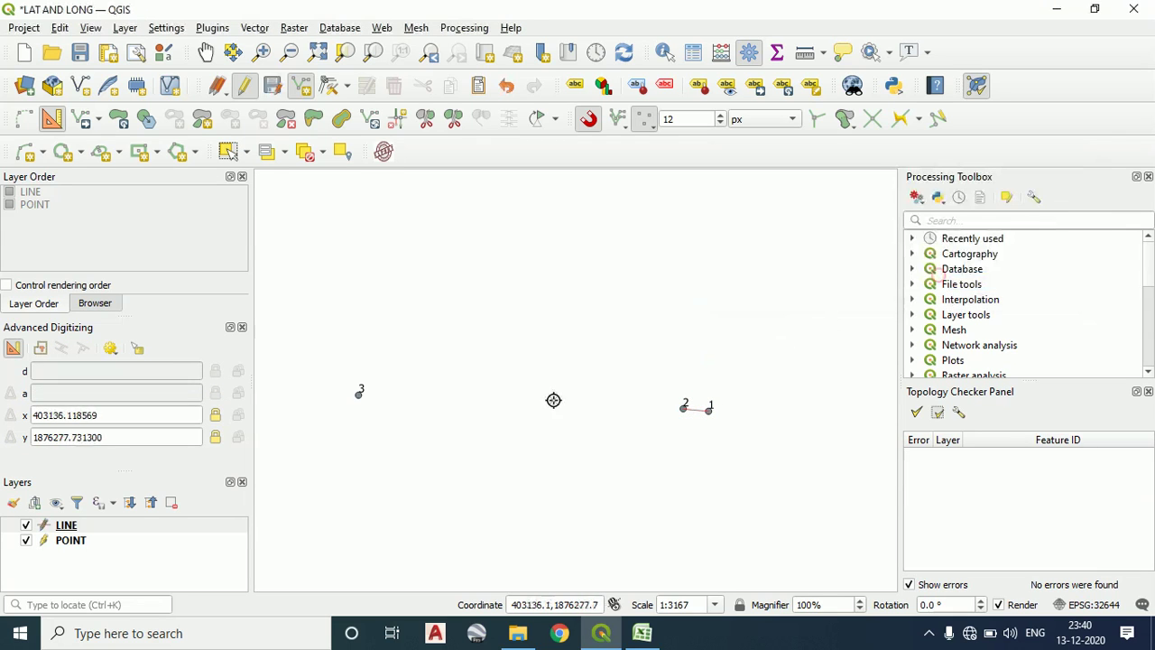
Set the LINE layer's symbol width to 0.6 millimetres and apply it
scroll(717, 416, down, 1)
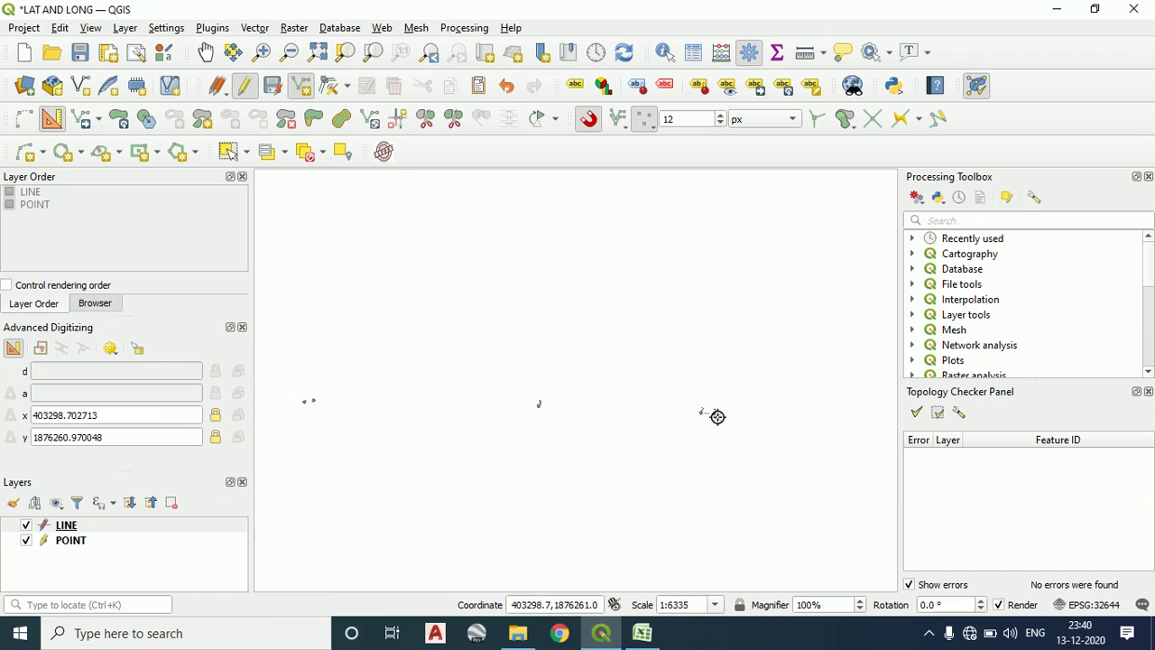
scroll(735, 415, up, 2)
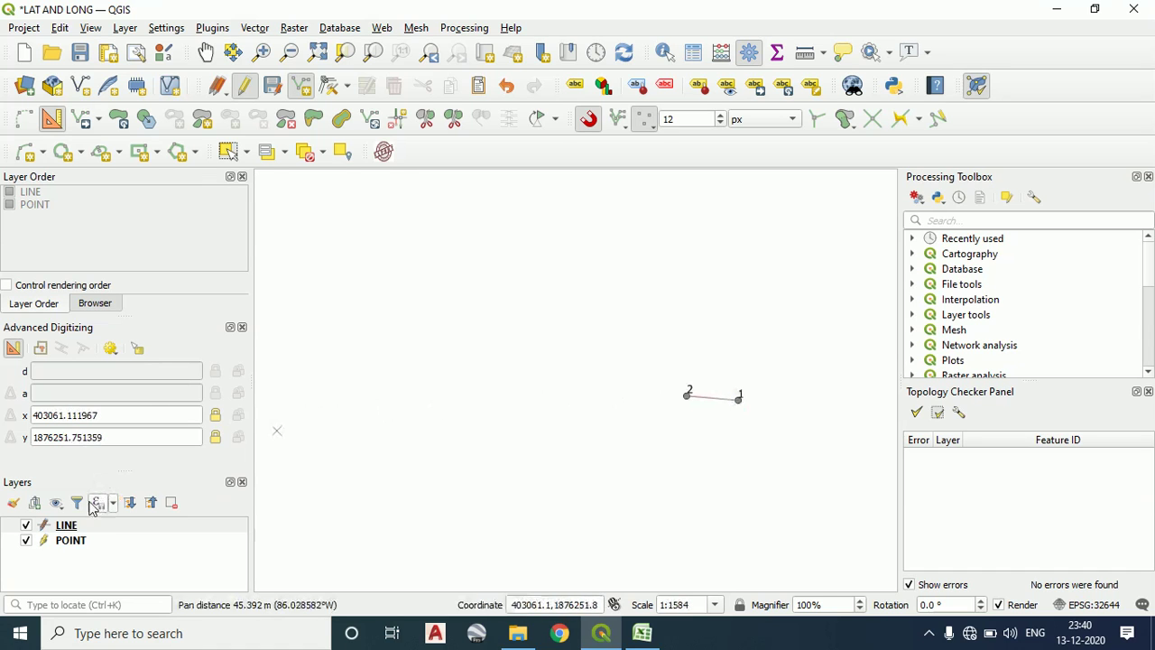
right_click(63, 525)
click(108, 511)
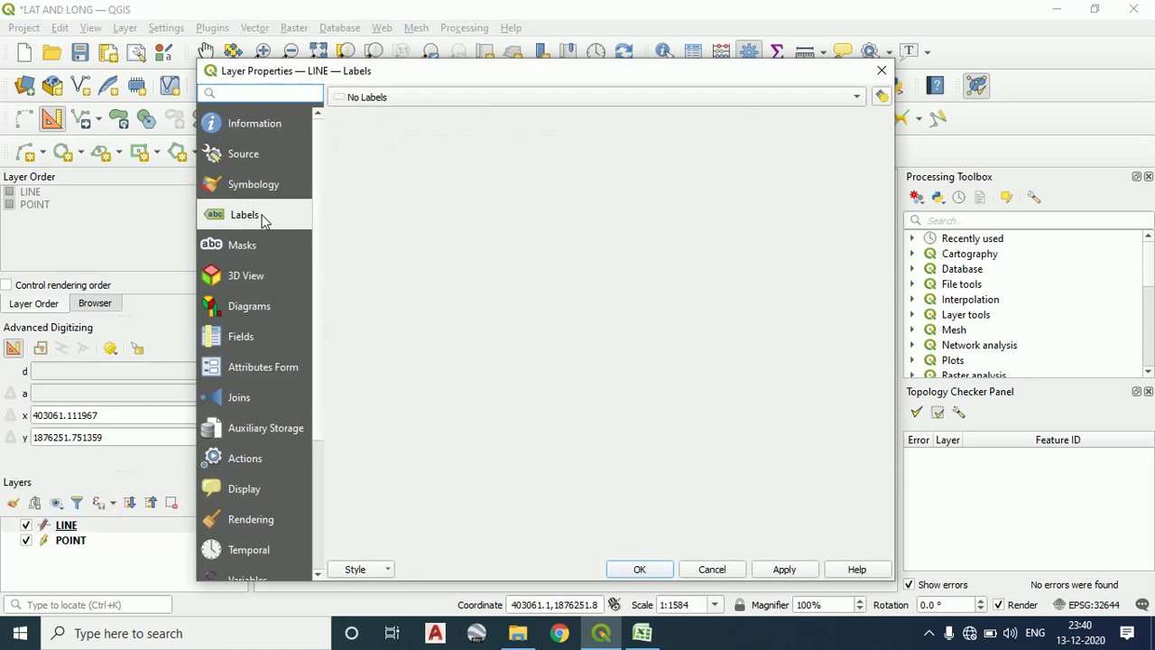
click(255, 186)
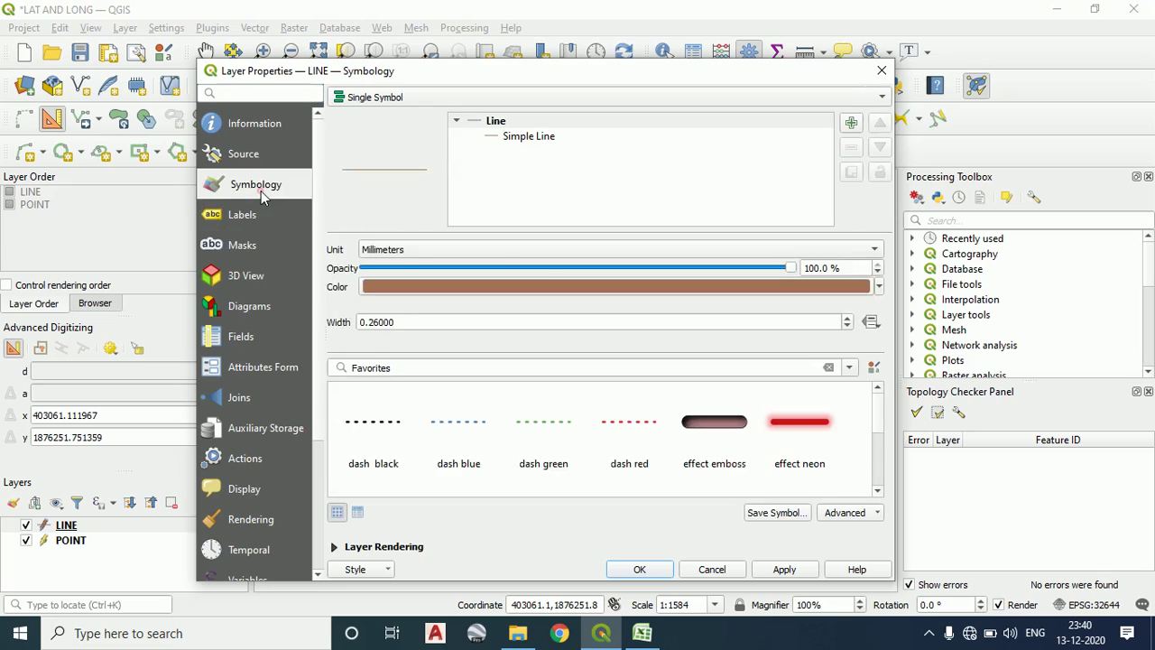
double_click(416, 328)
text(0)
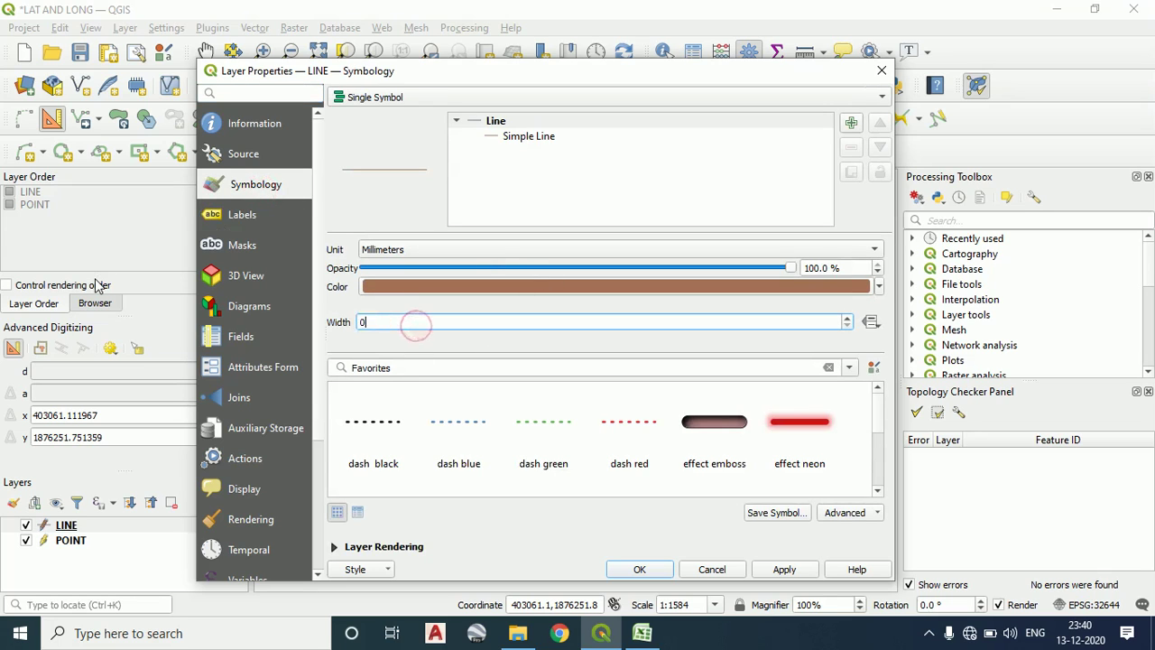
text(.6)
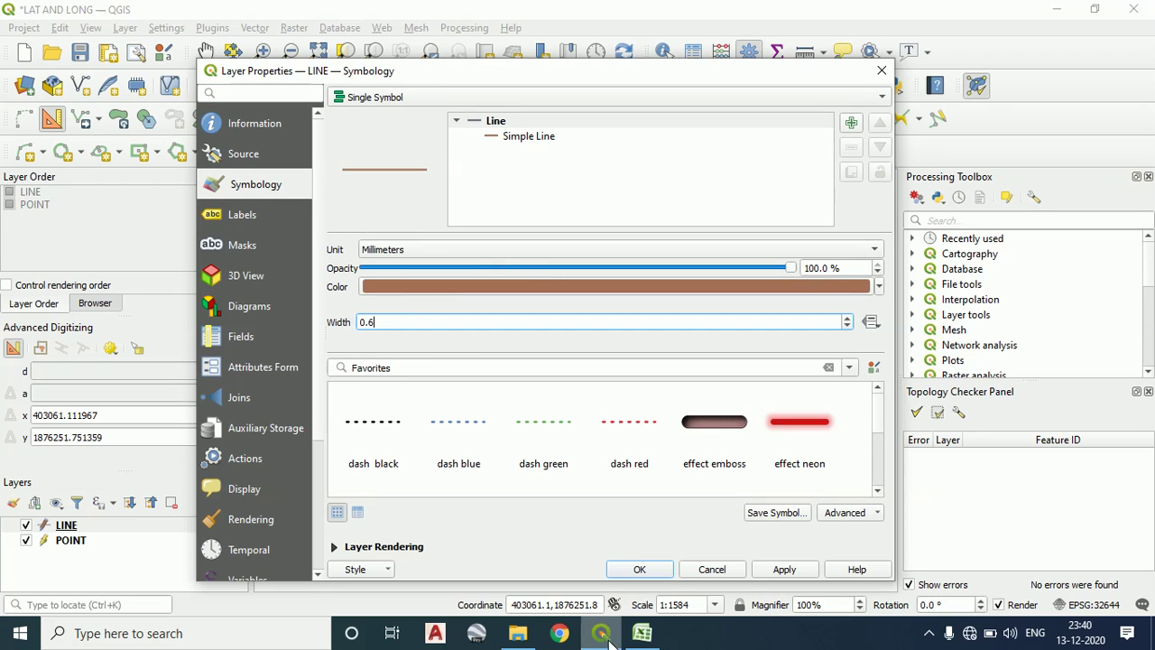
click(782, 570)
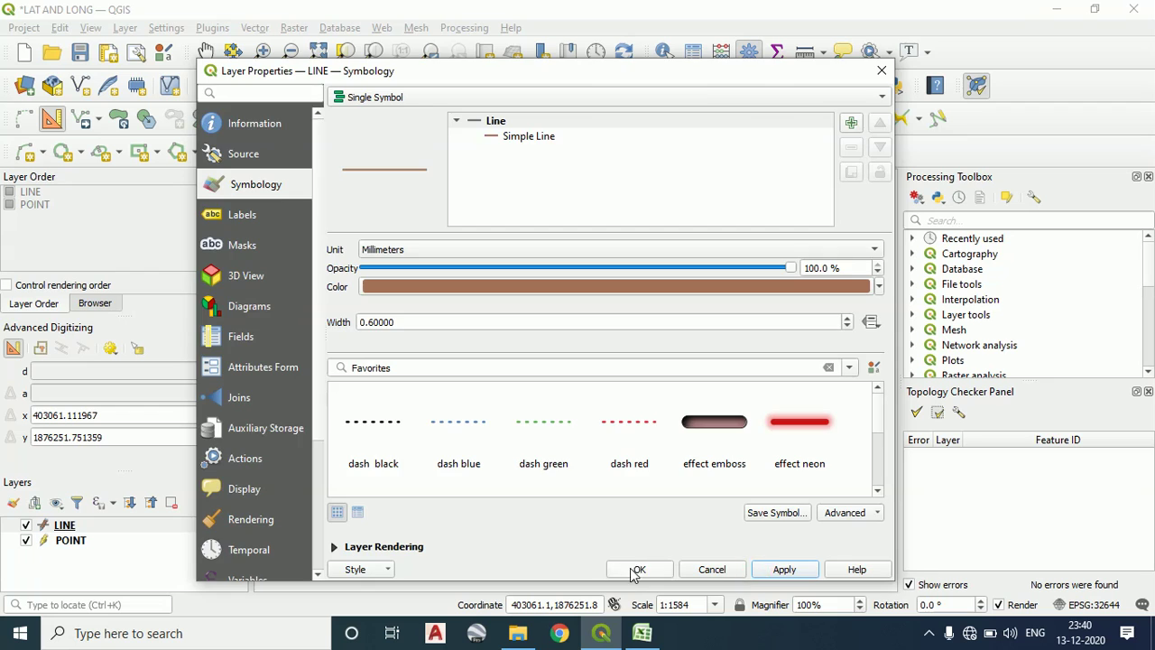
click(640, 569)
Draw a line feature in the LINE layer from point 2 to point 3, snapping to both points
scroll(735, 411, down, 1)
scroll(699, 412, down, 3)
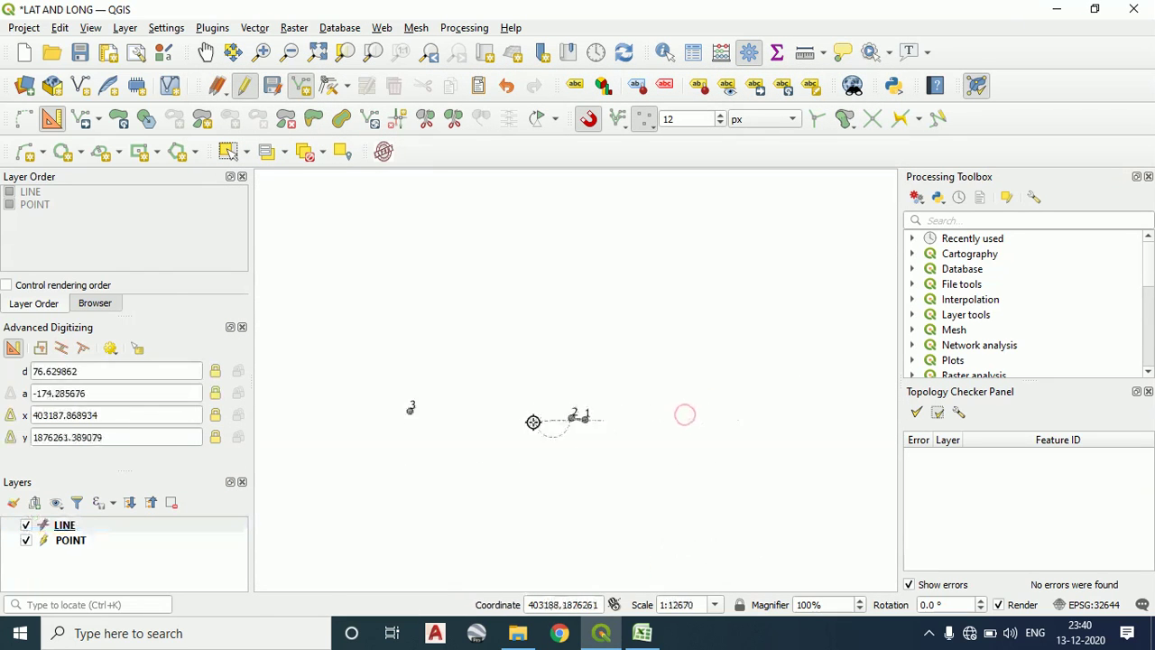
click(599, 447)
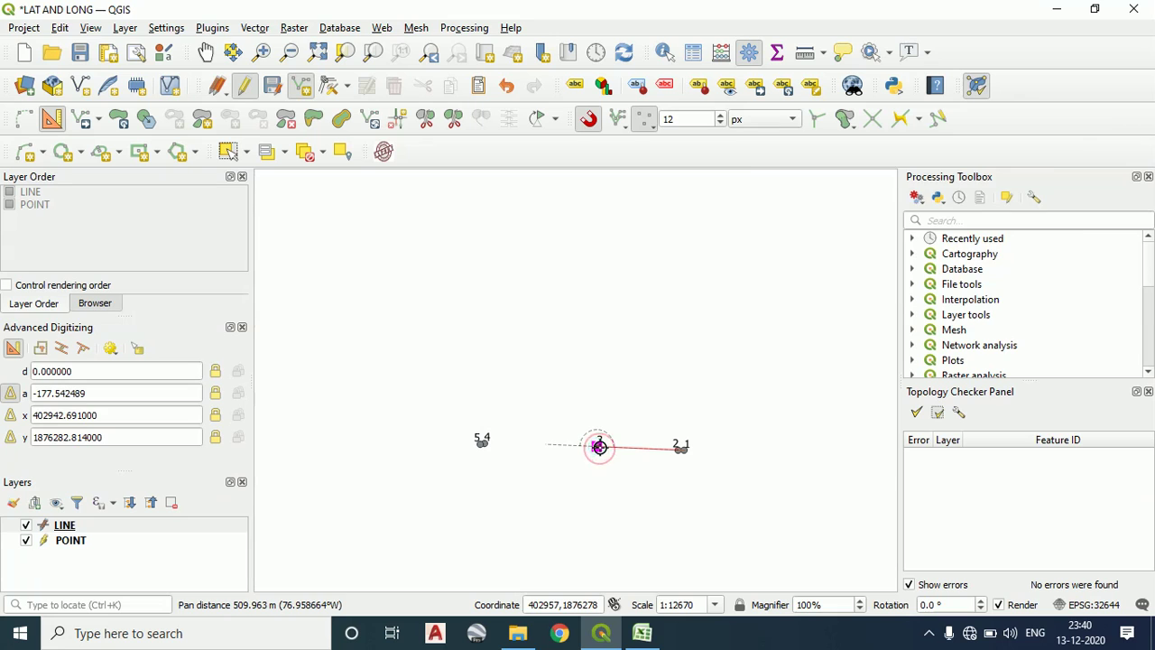
right_click(600, 446)
click(957, 282)
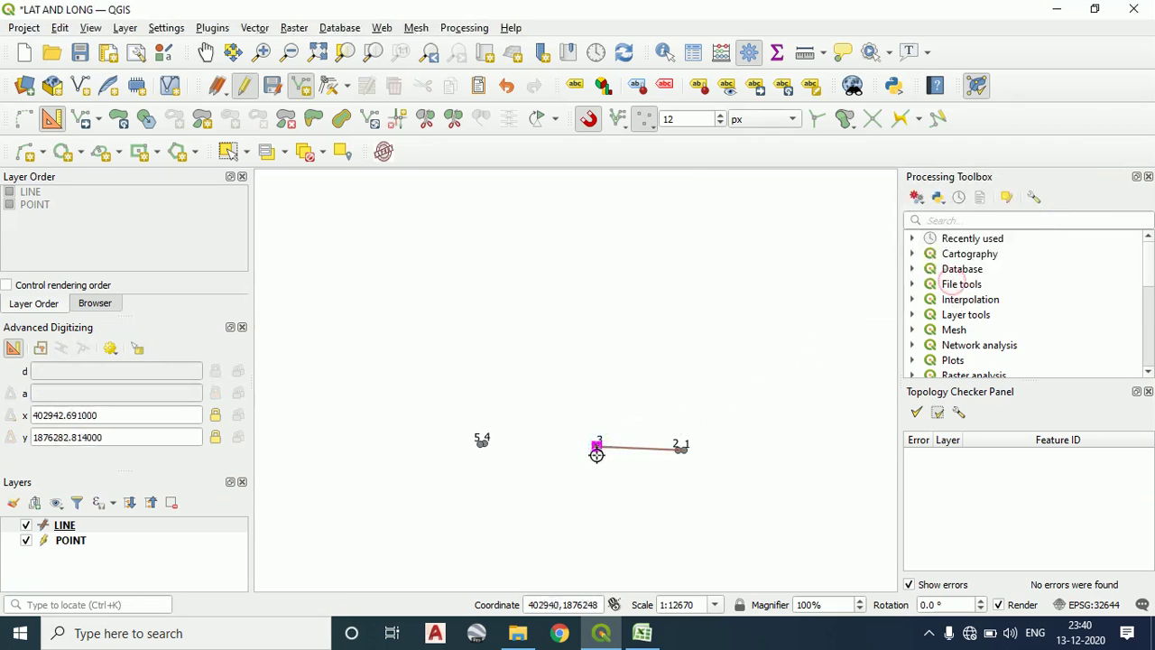
Add a line feature from point 3 to point 4, snapping to both points
click(598, 449)
scroll(487, 443, up, 2)
click(484, 431)
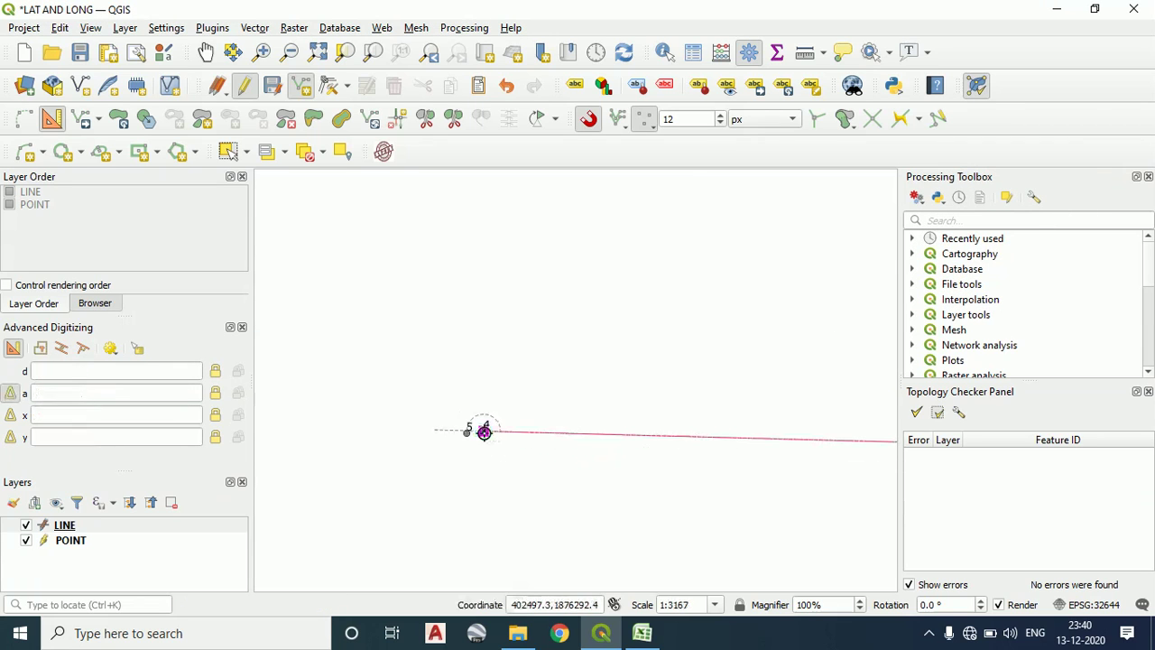
right_click(549, 432)
click(959, 281)
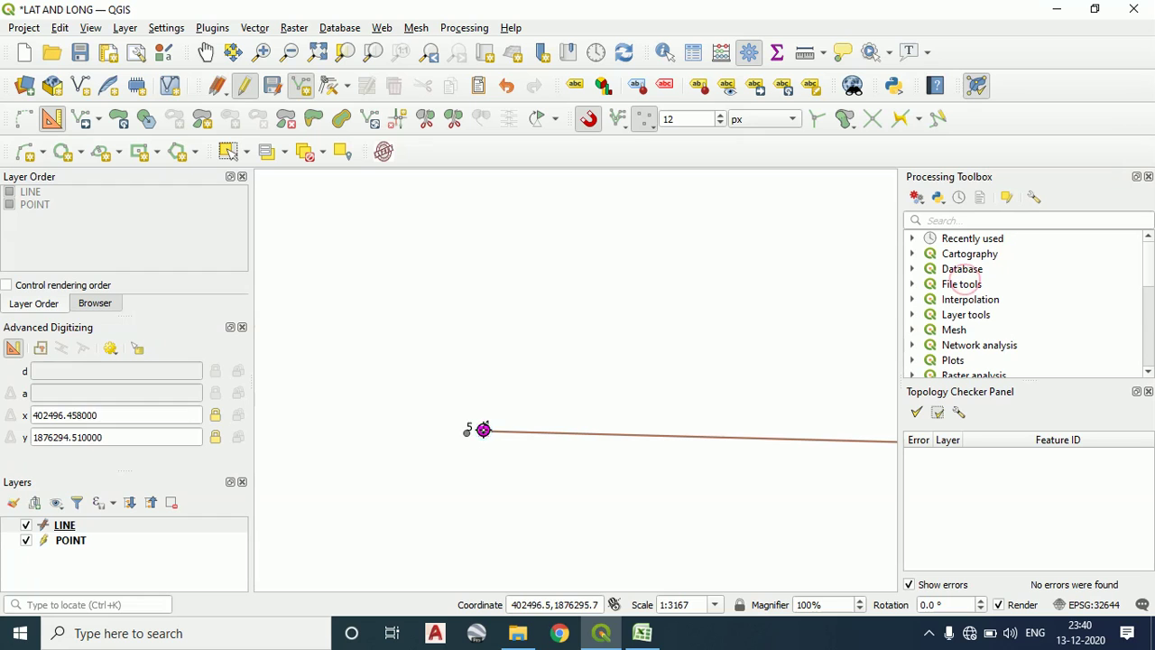
Add a short line feature connecting point 4 to point 5, snapping to both points
click(482, 429)
click(467, 433)
right_click(467, 430)
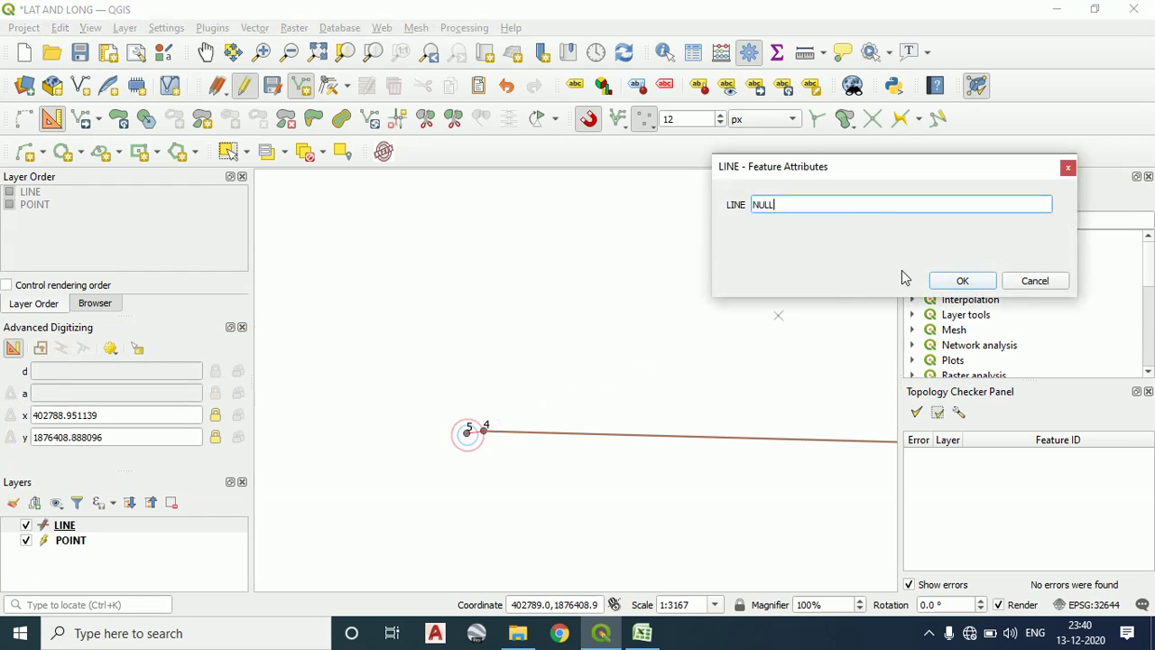
click(957, 281)
Draw a line feature from point 5 up to a free vertex at about x 402633, y 1876597
drag(684, 378, 458, 344)
scroll(458, 343, down, 1)
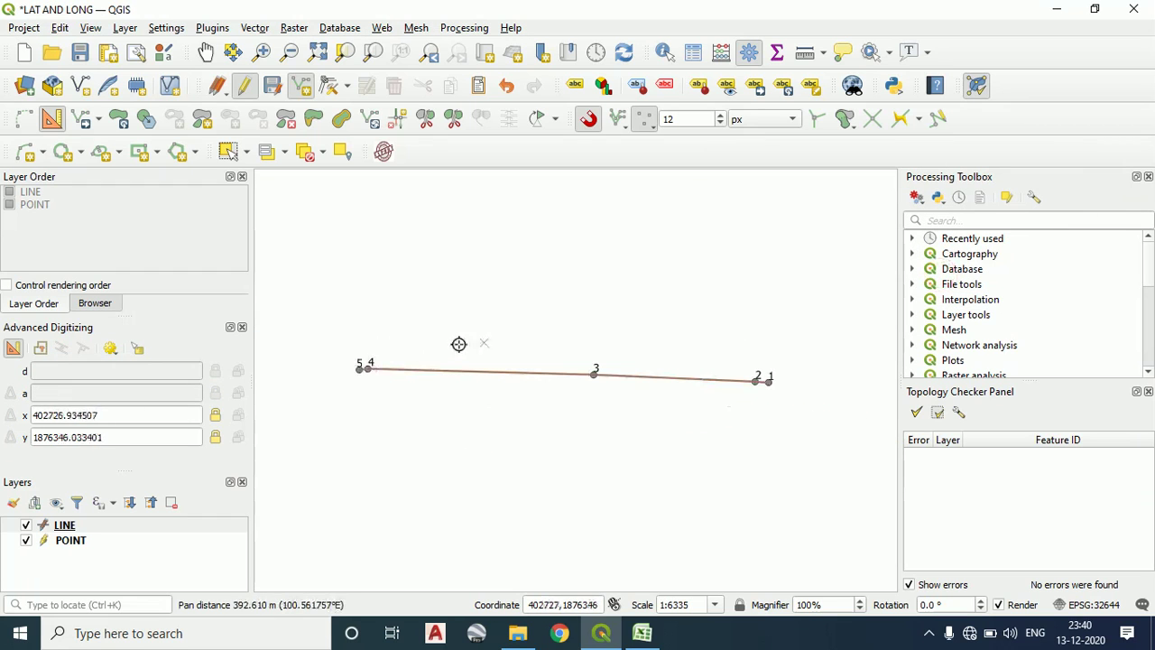
click(363, 368)
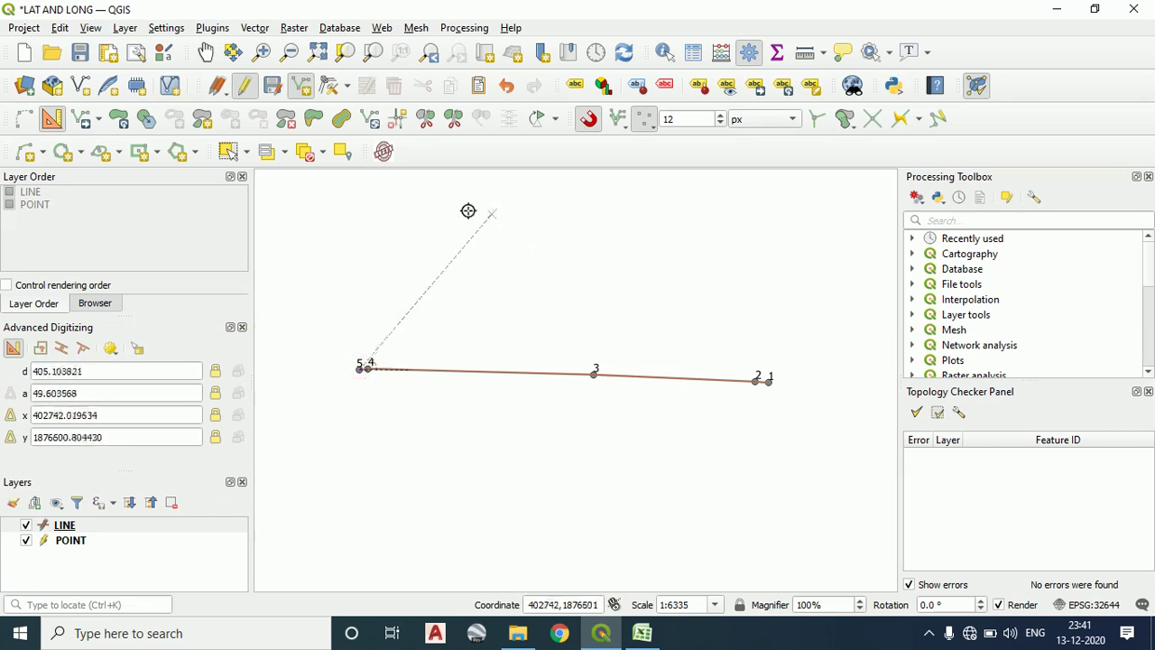
click(437, 216)
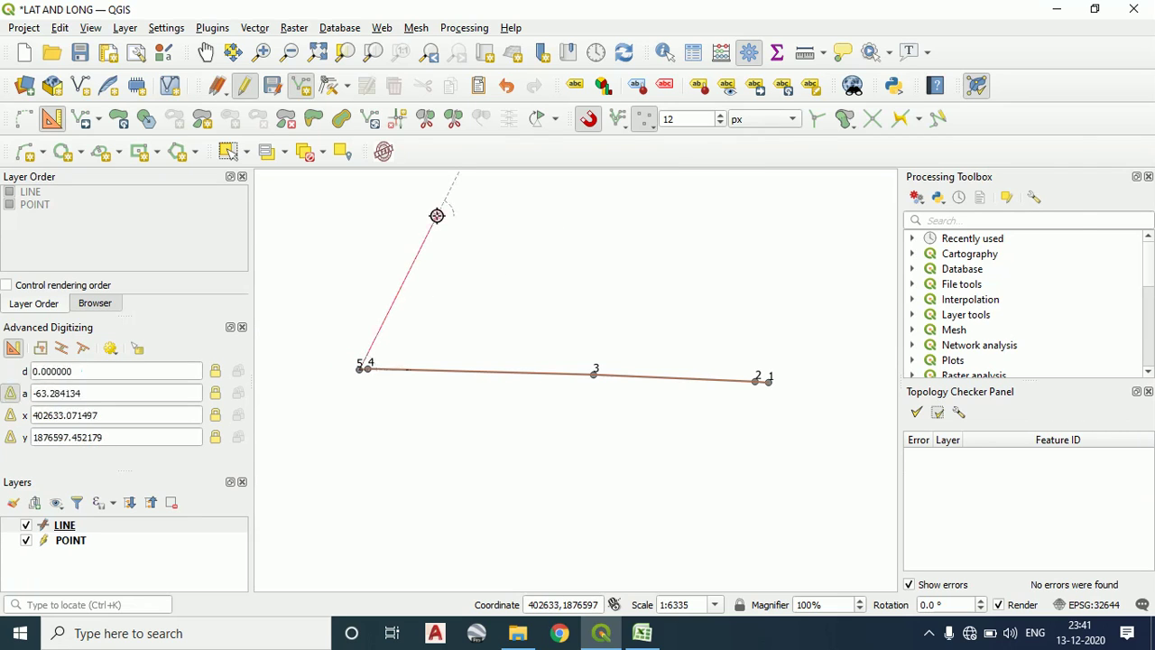
right_click(437, 216)
click(959, 281)
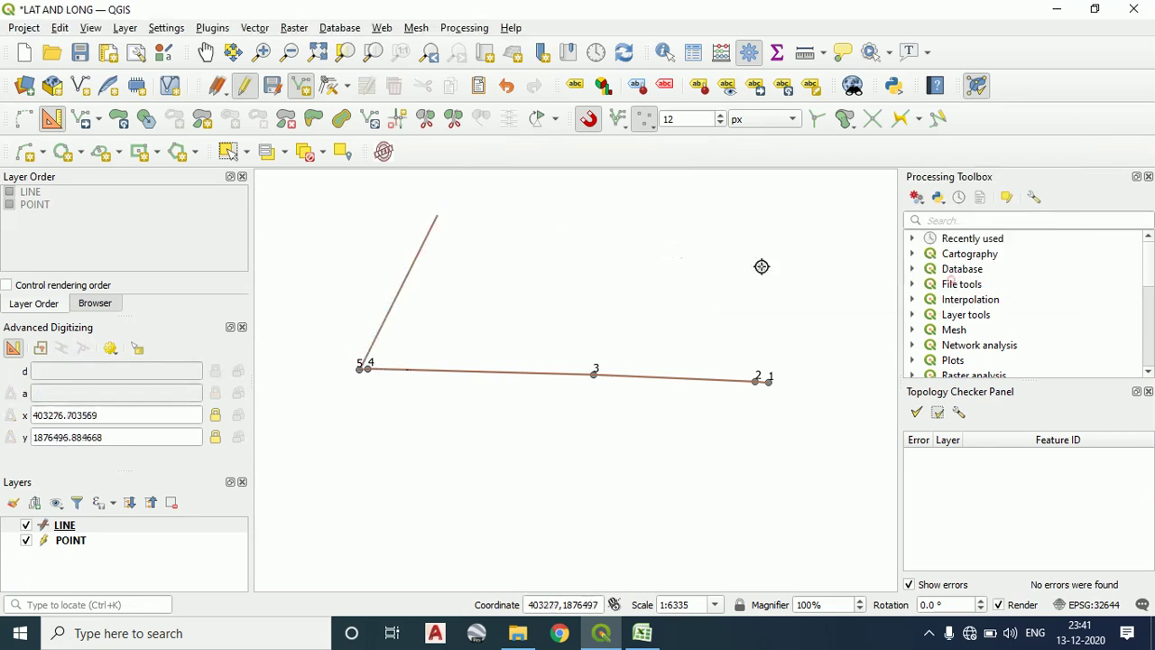
Draw a line feature from the free upper end of the slanted line to about x 402987, y 1876500
click(438, 216)
click(615, 264)
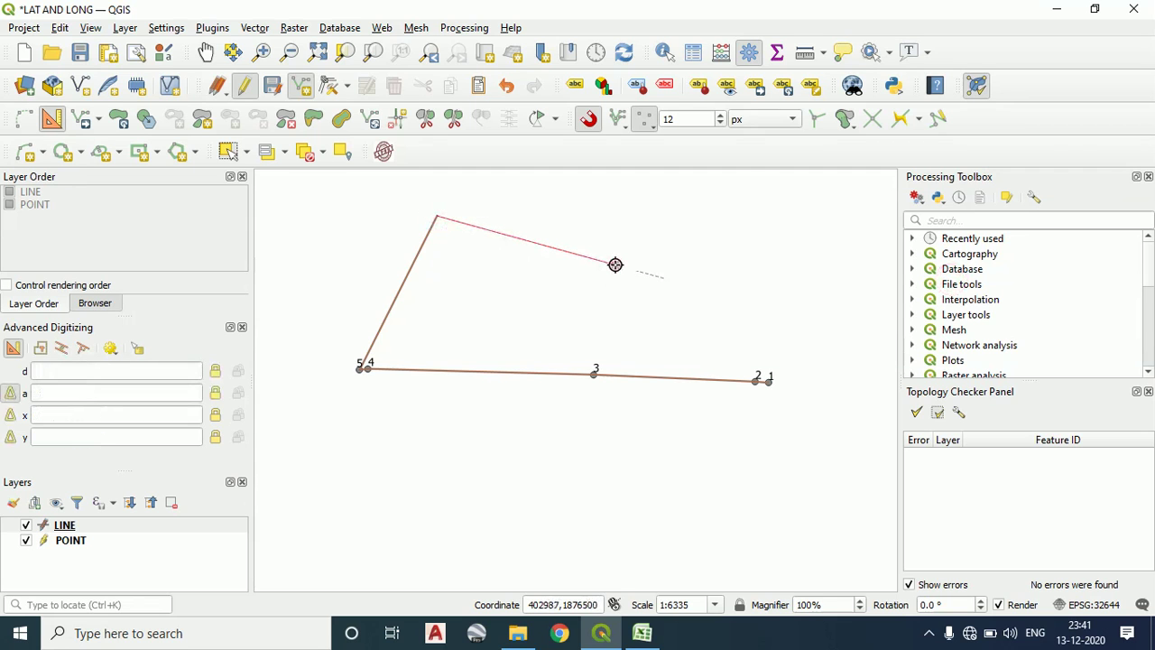
right_click(616, 264)
click(975, 281)
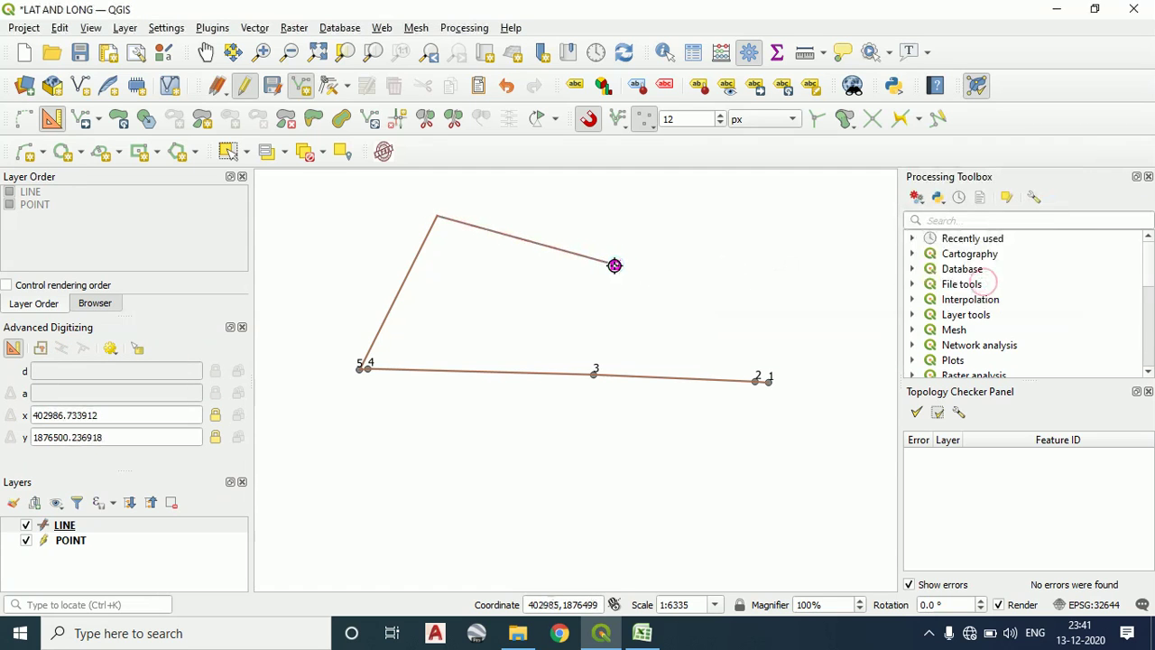
Close the outline with a line feature from the end of the upper line to point 1
click(616, 264)
scroll(766, 366, up, 1)
click(772, 393)
right_click(772, 394)
click(959, 280)
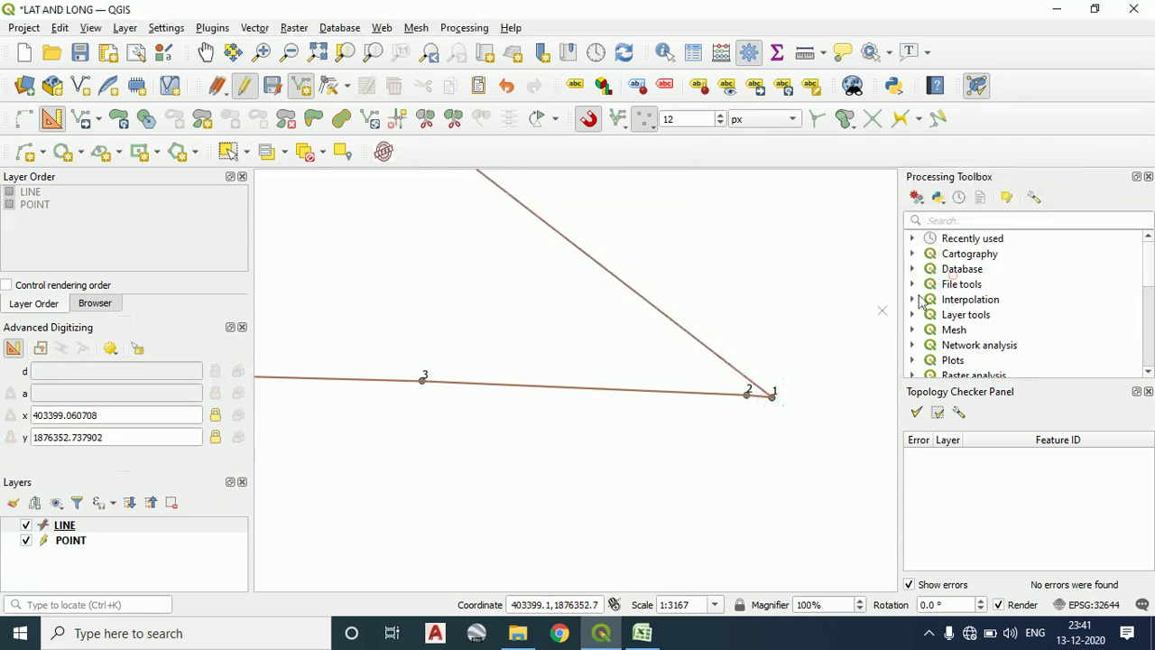
Draw an inner line feature from the outline's upper-left corner to point 3, snapping to both ends
scroll(423, 350, down, 2)
drag(379, 335, 475, 359)
scroll(470, 352, up, 1)
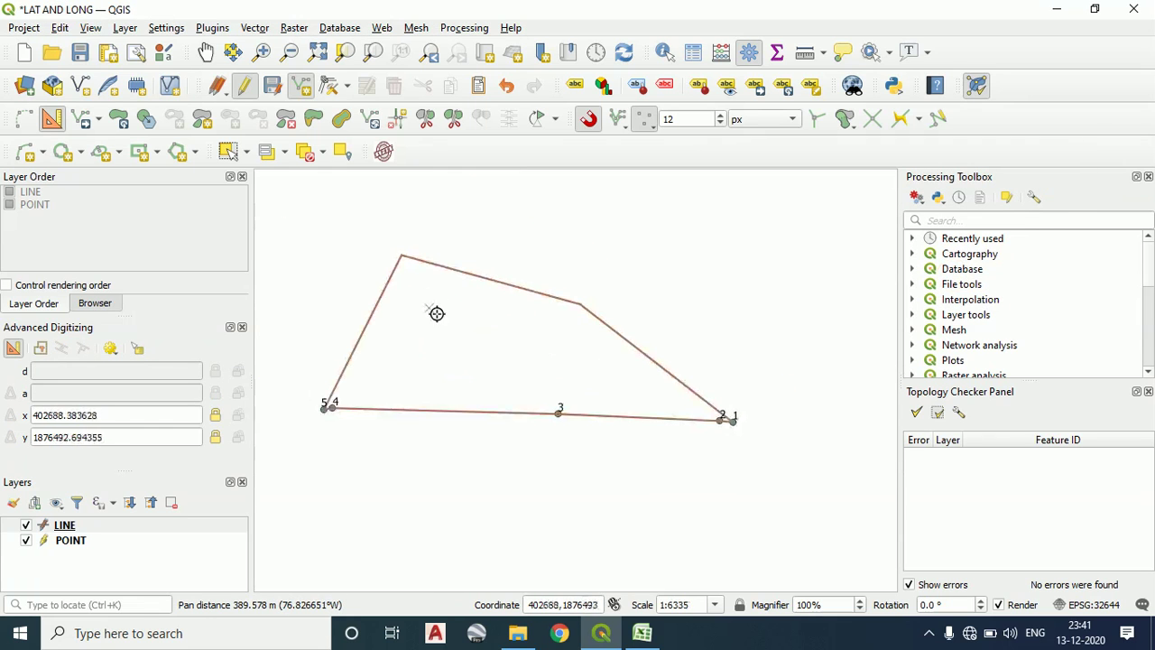
click(404, 258)
click(559, 415)
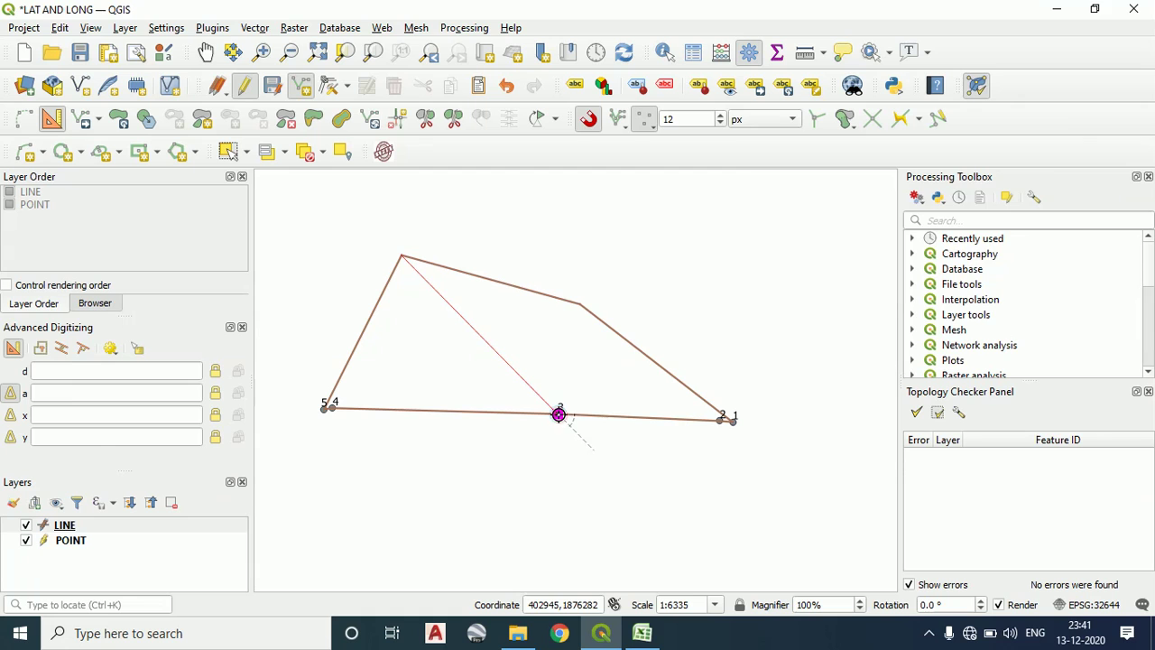
right_click(559, 414)
click(960, 280)
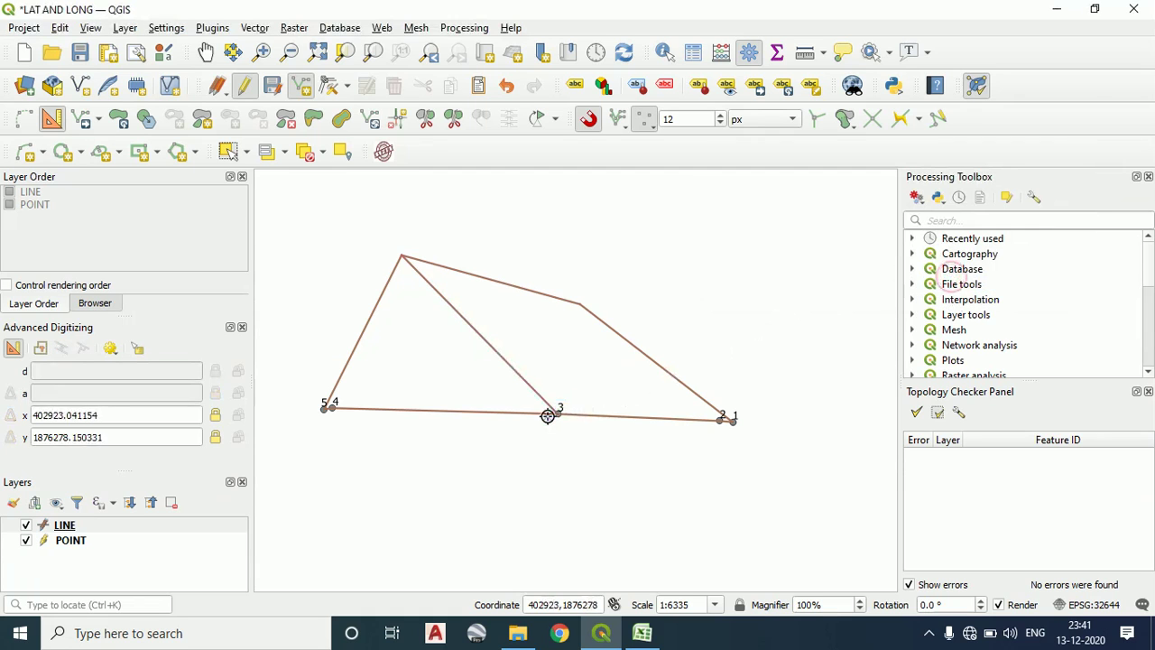
Draw a second inner line feature from point 3 to the outline's upper-right corner, snapping to both ends
click(559, 412)
click(585, 302)
right_click(628, 300)
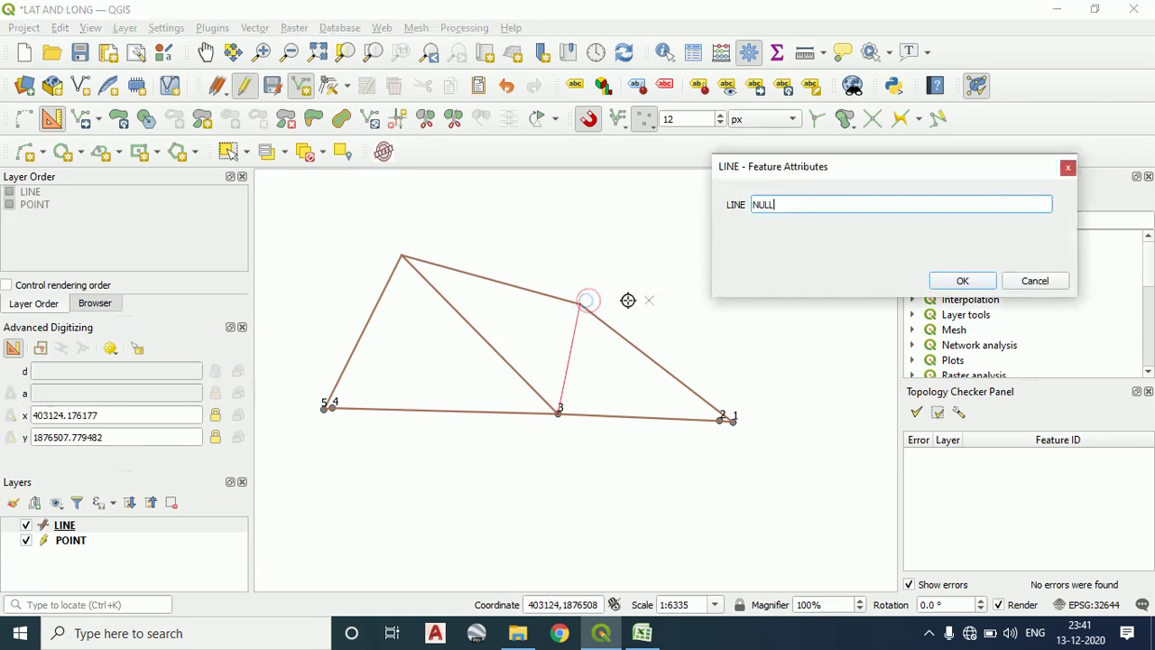
click(961, 281)
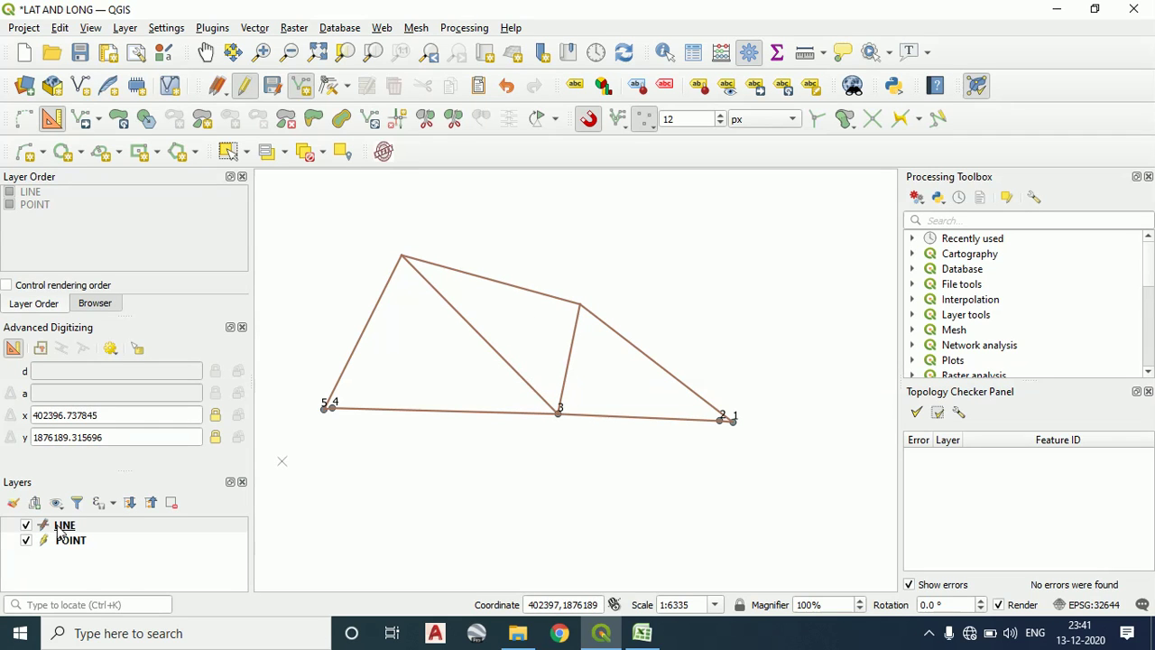
Search the processing algorithms for EXPL and open Explode lines with LINE [EPSG:32644] as the input layer
click(959, 219)
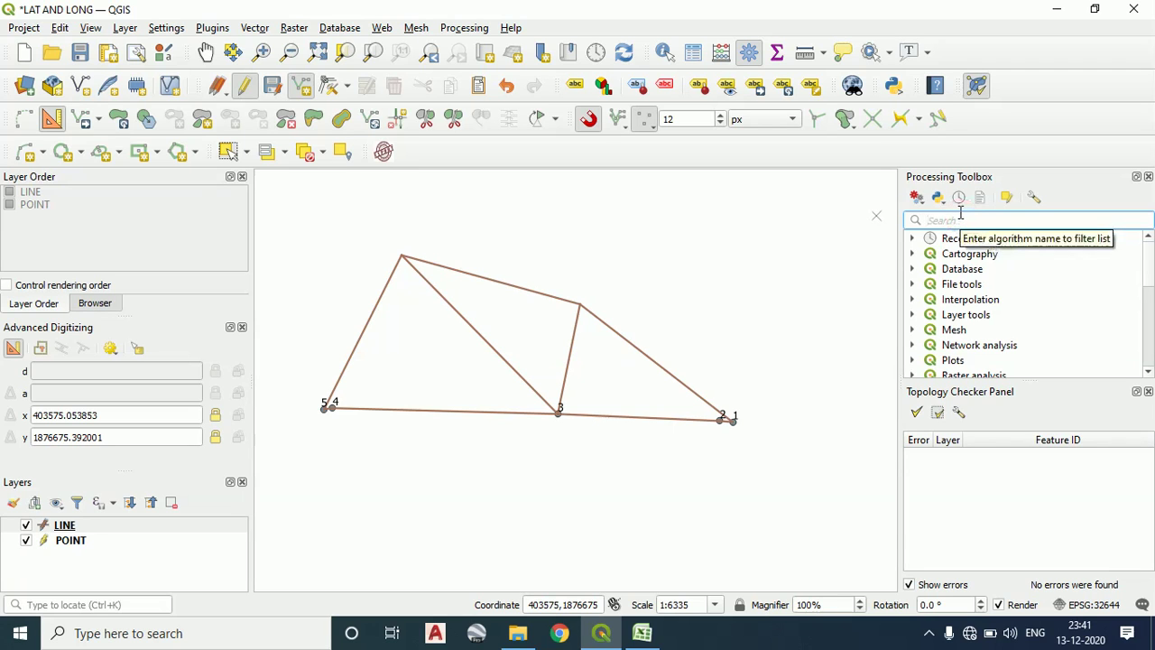
text(EXPL)
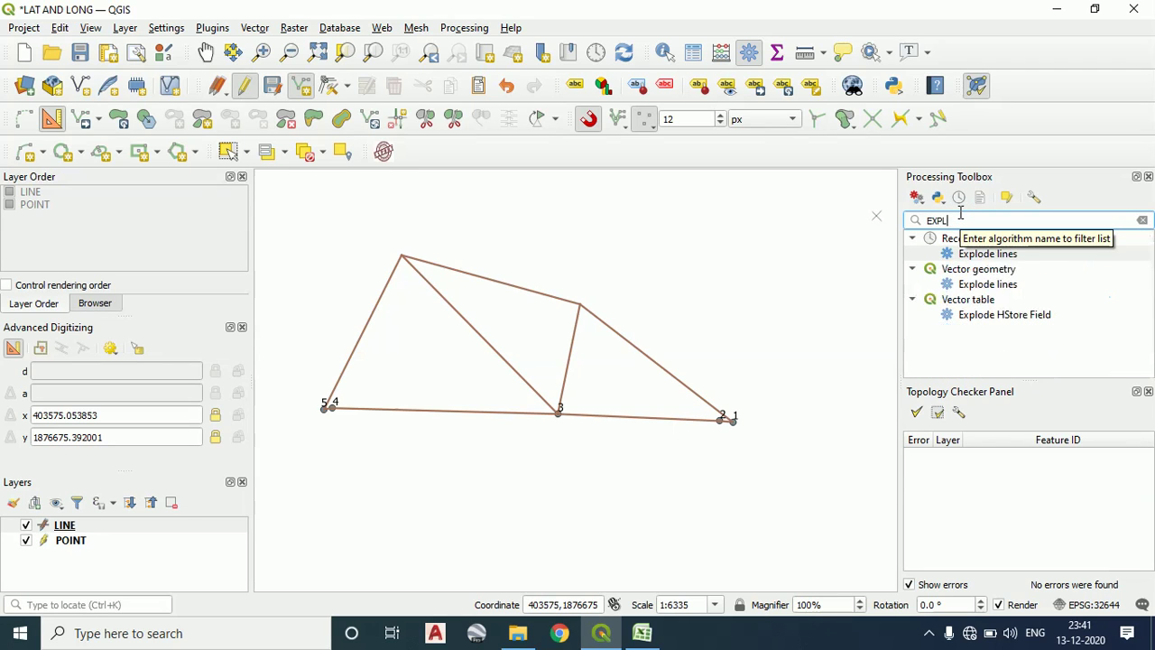
double_click(991, 254)
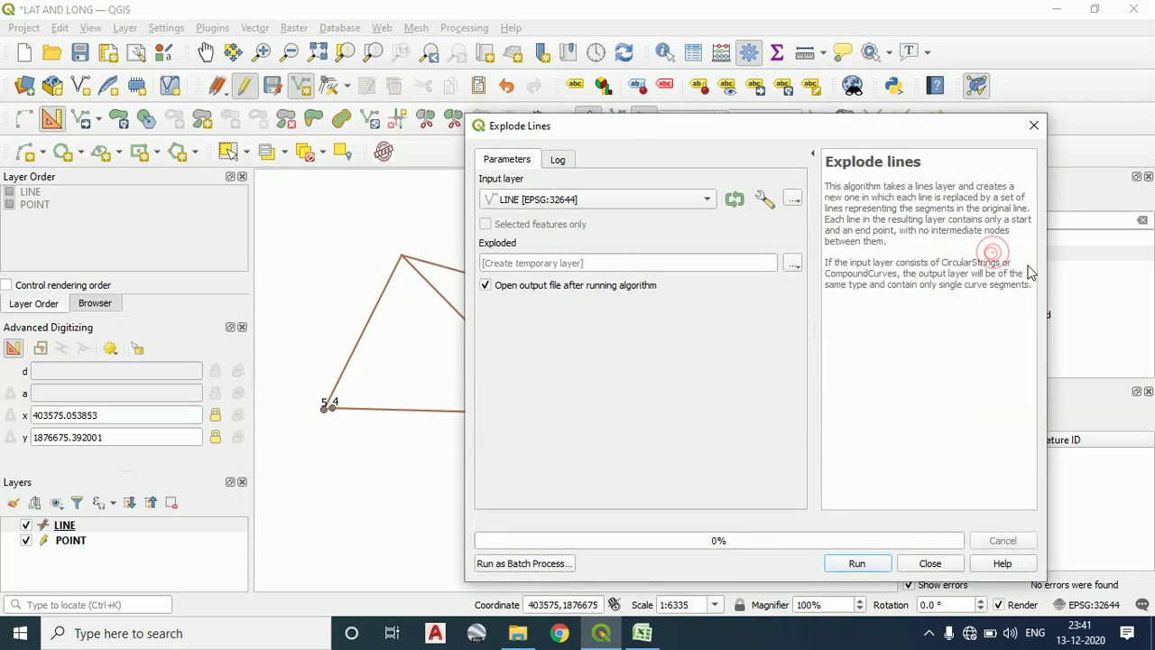
click(1033, 127)
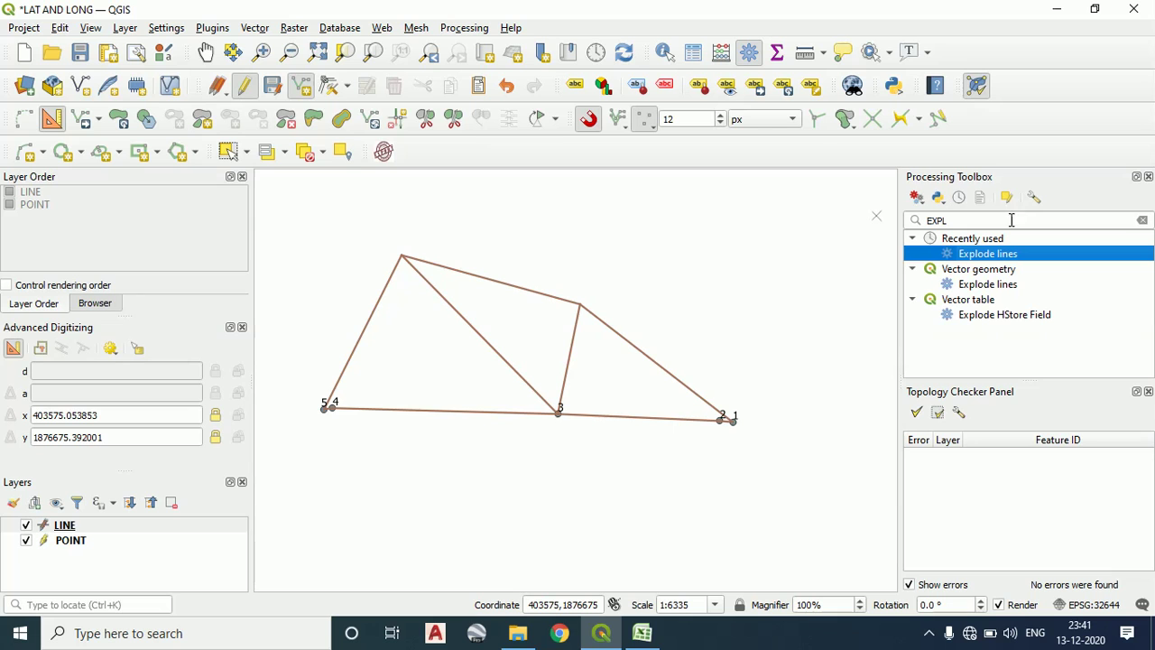
double_click(980, 256)
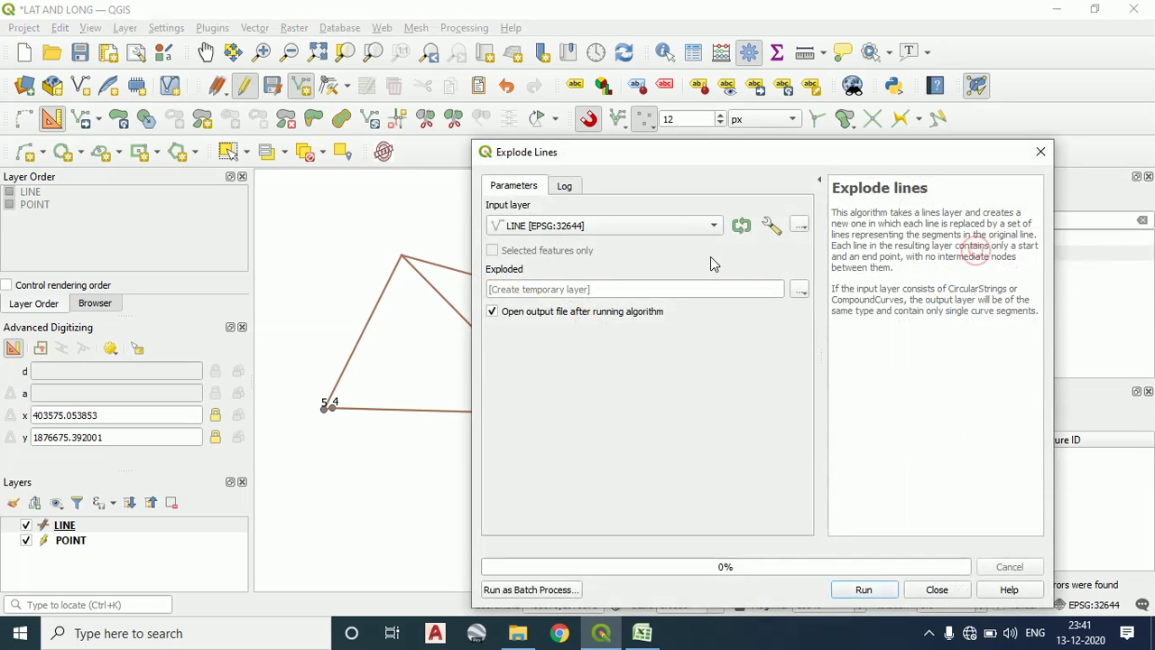
click(704, 229)
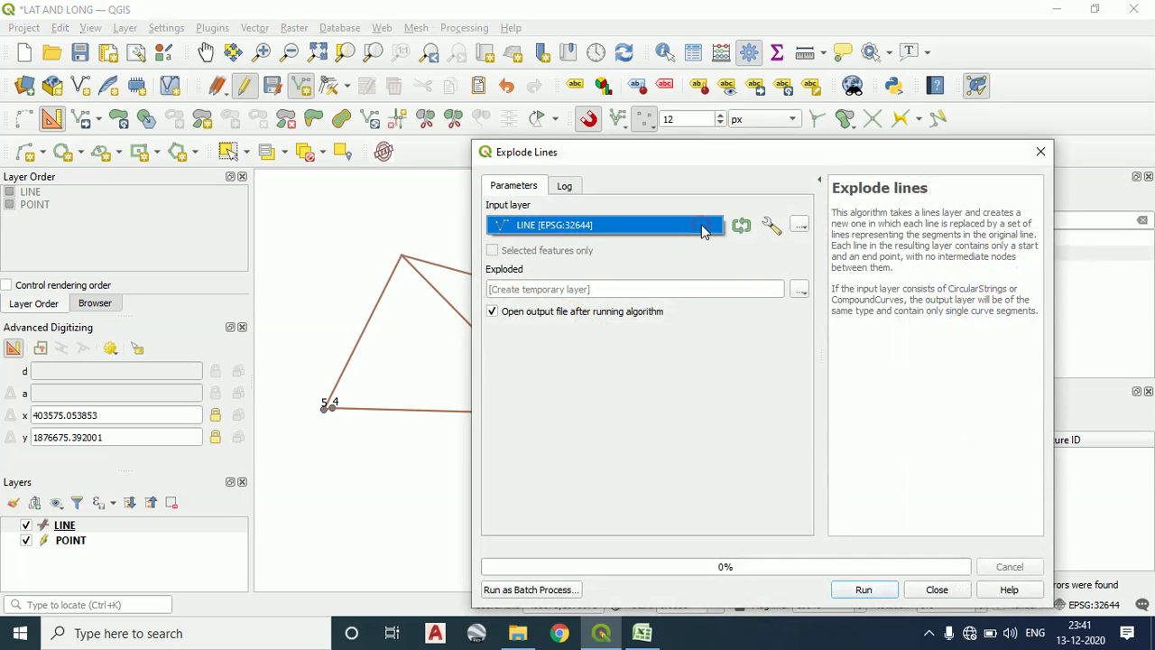
Choose to save the exploded output to a file and browse to the LAT LONG folder inside team on the Desktop
click(787, 289)
click(799, 289)
click(818, 328)
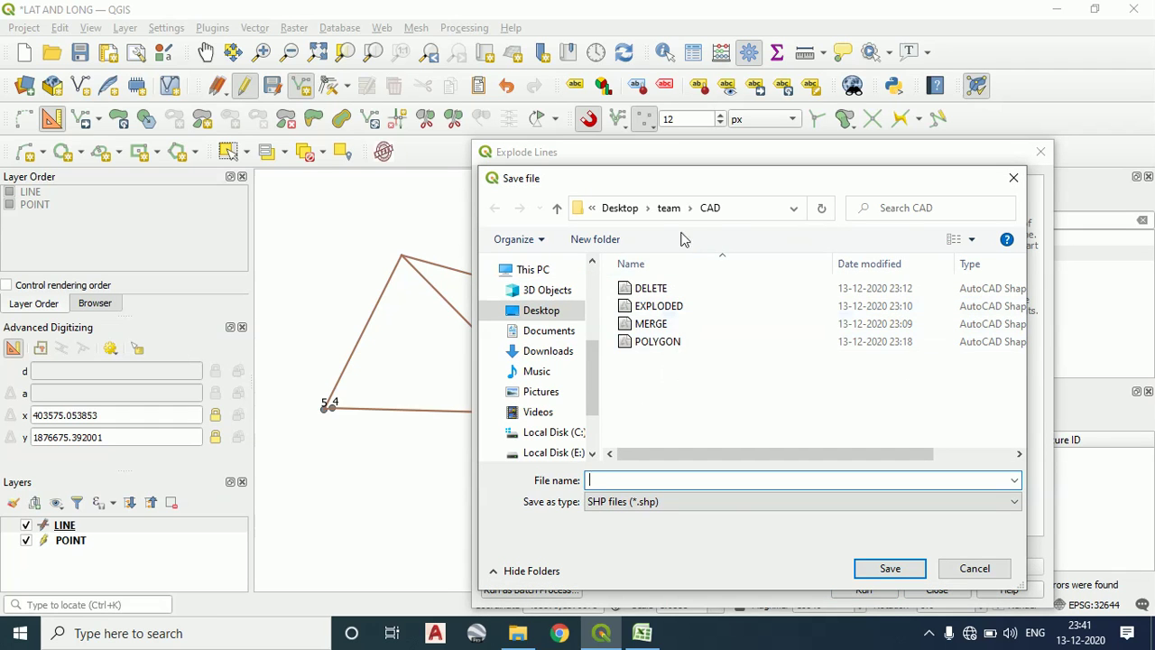
click(621, 209)
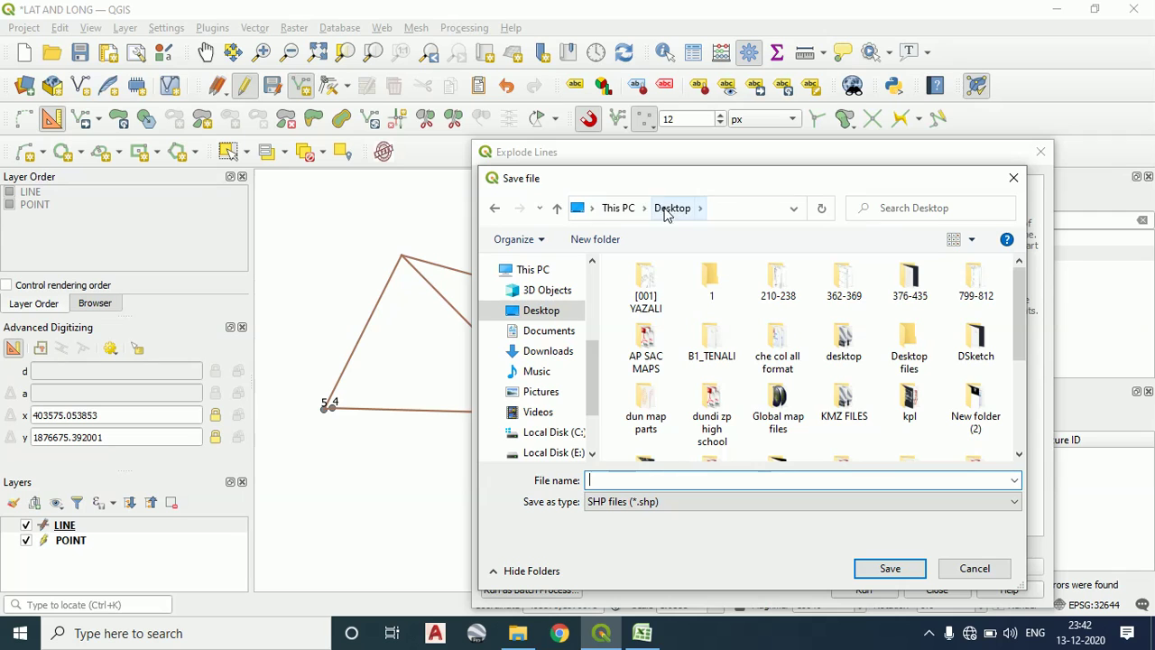
click(727, 291)
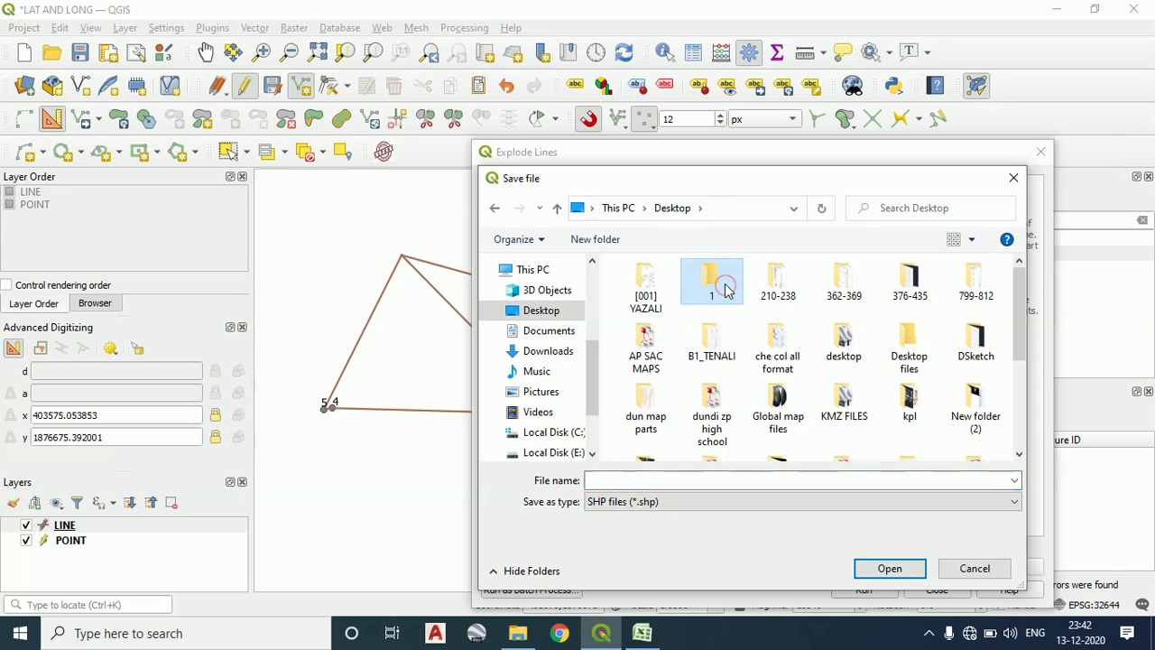
scroll(728, 288, down, 3)
click(657, 372)
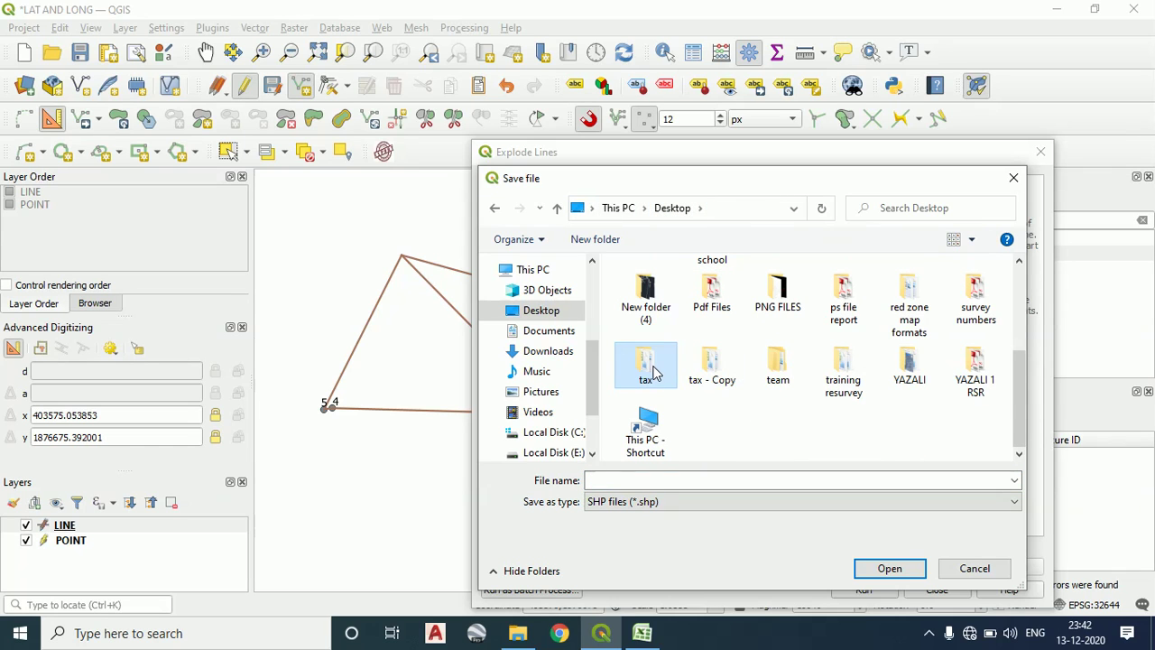
double_click(778, 365)
click(704, 323)
double_click(704, 323)
Name the output shapefile EXPLODE and run Explode lines on the LINE layer
click(659, 480)
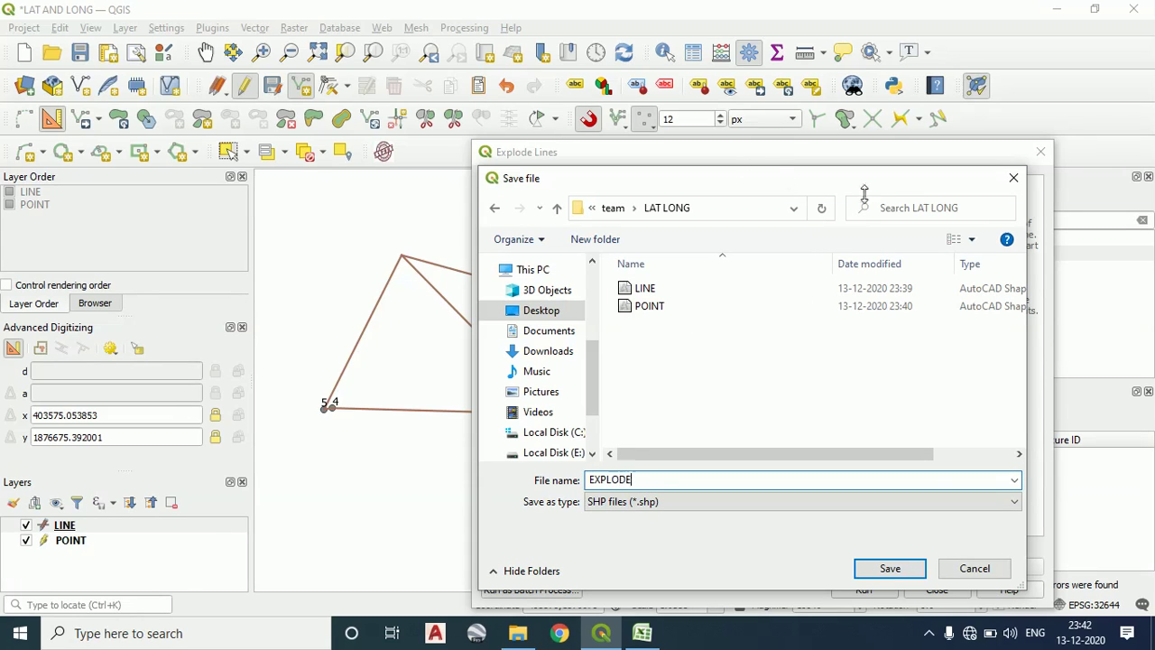
click(898, 566)
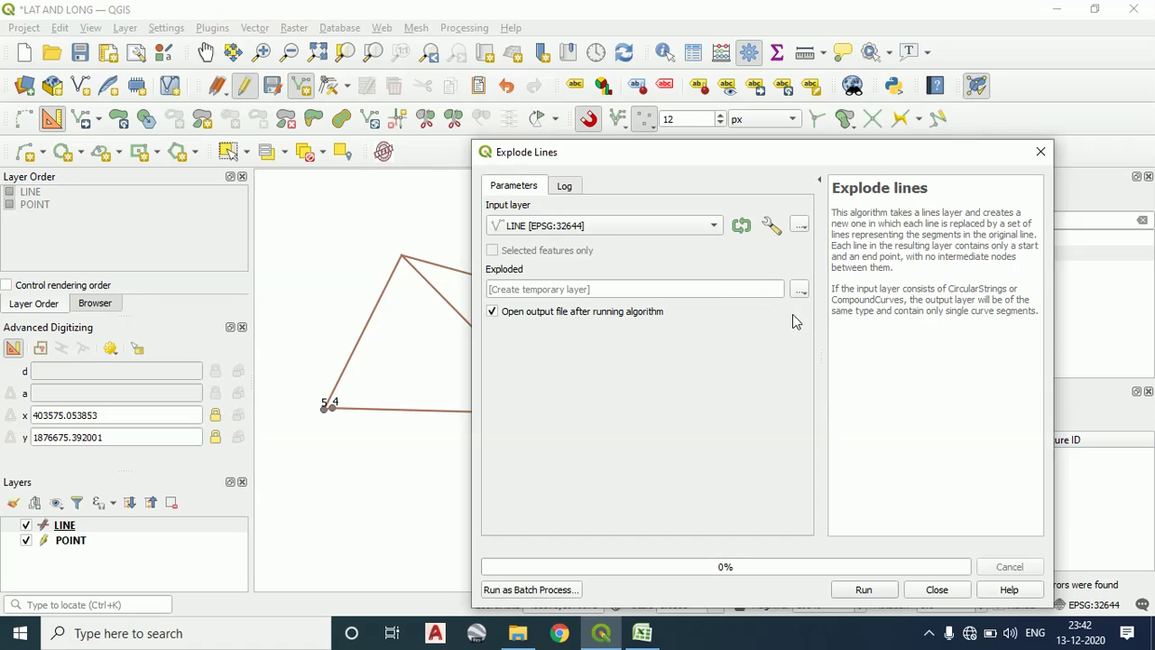
click(802, 291)
click(747, 357)
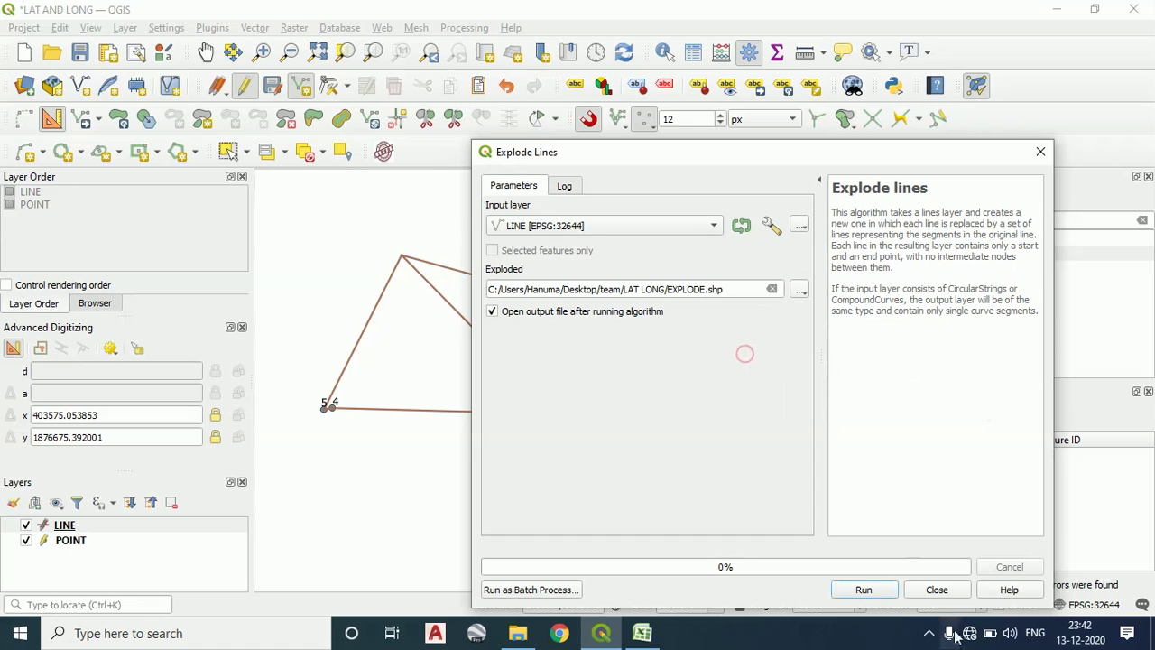
click(864, 589)
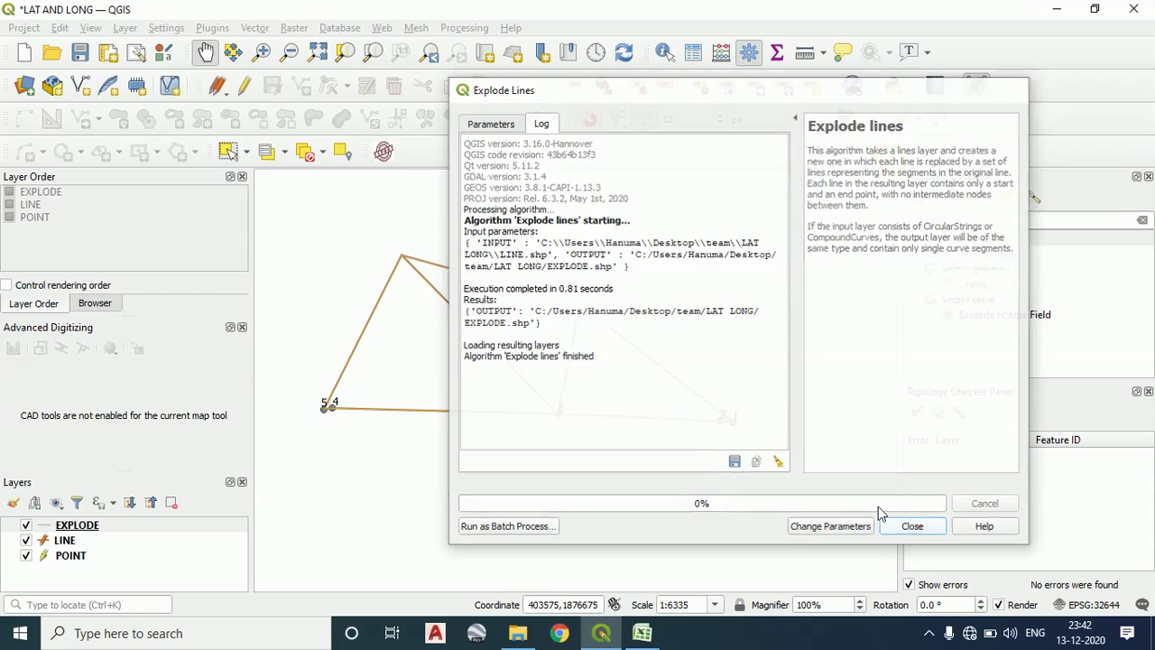
click(915, 527)
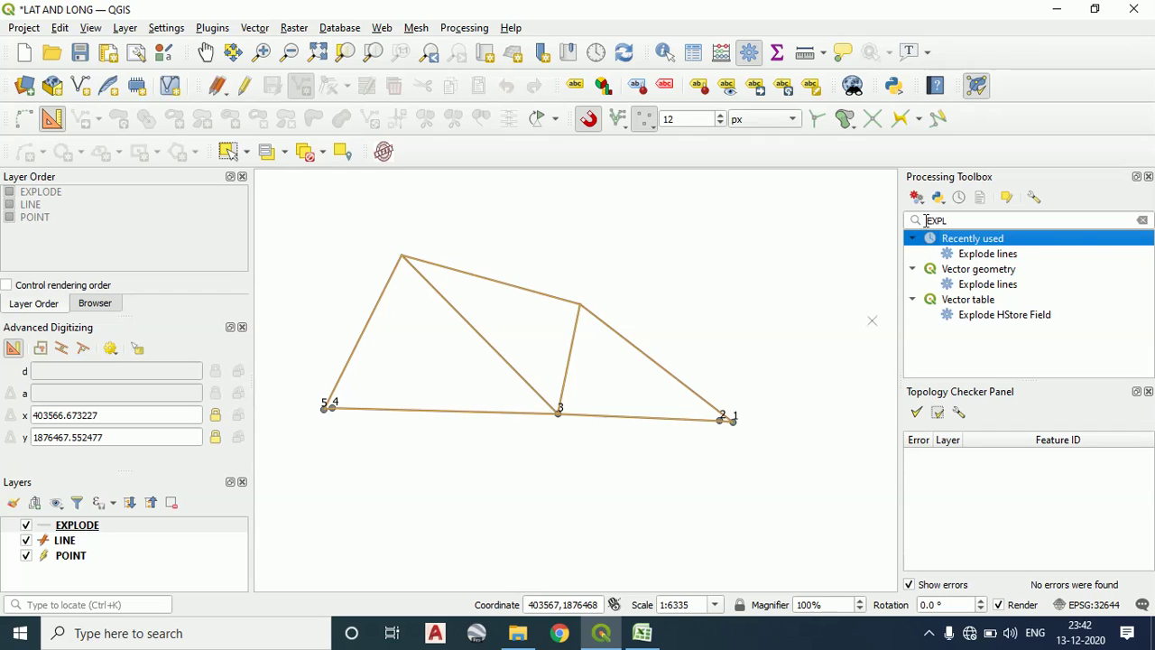
Examine the feature records in the EXPLODE layer's attribute table
double_click(953, 220)
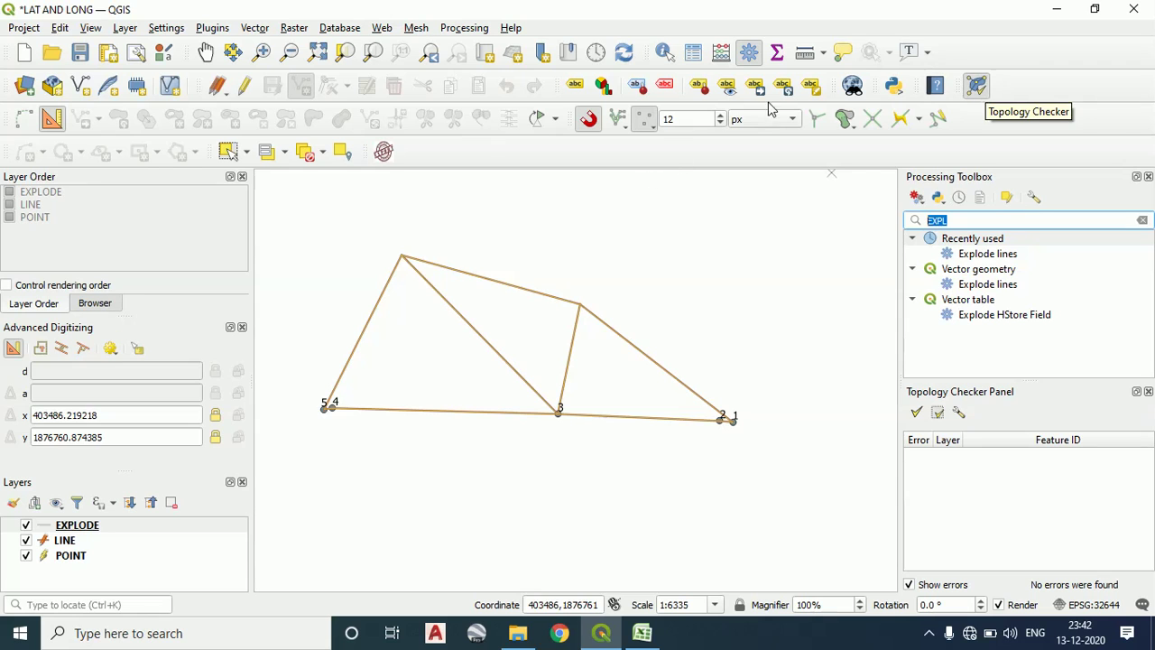
right_click(81, 531)
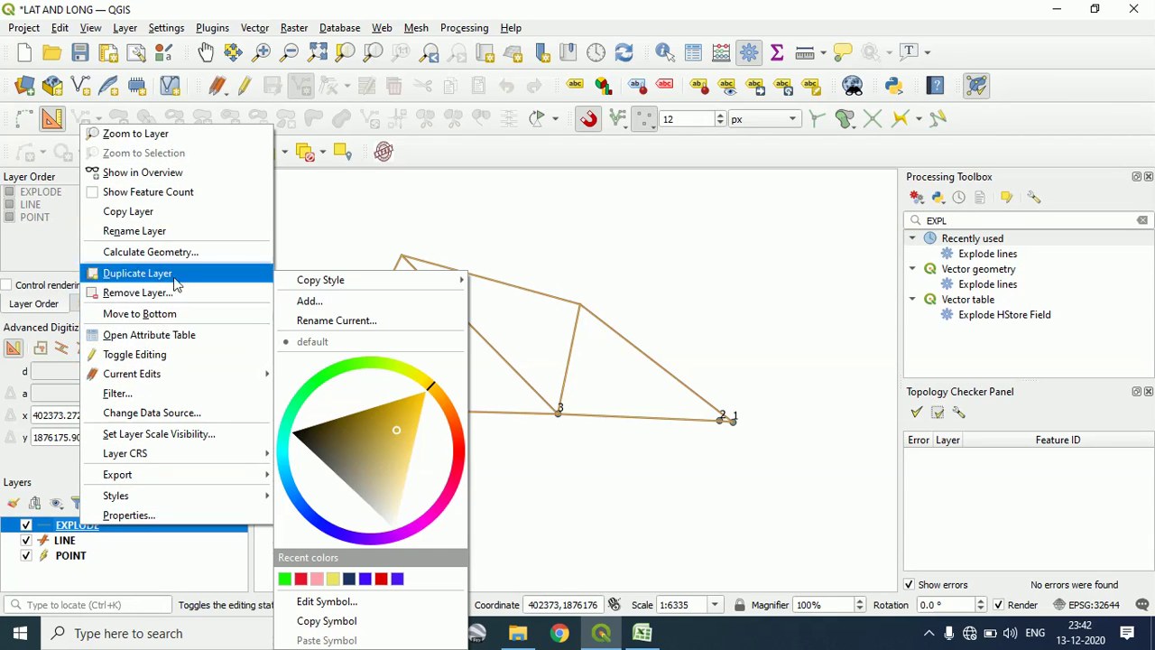
click(160, 340)
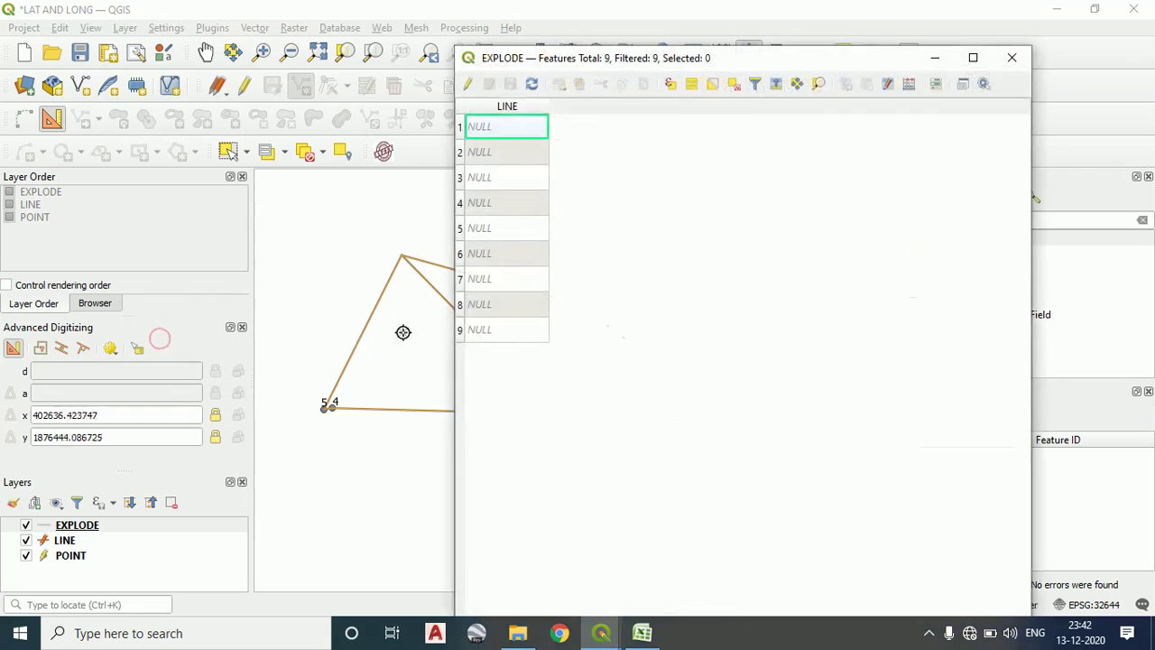
drag(673, 62, 748, 70)
click(1087, 68)
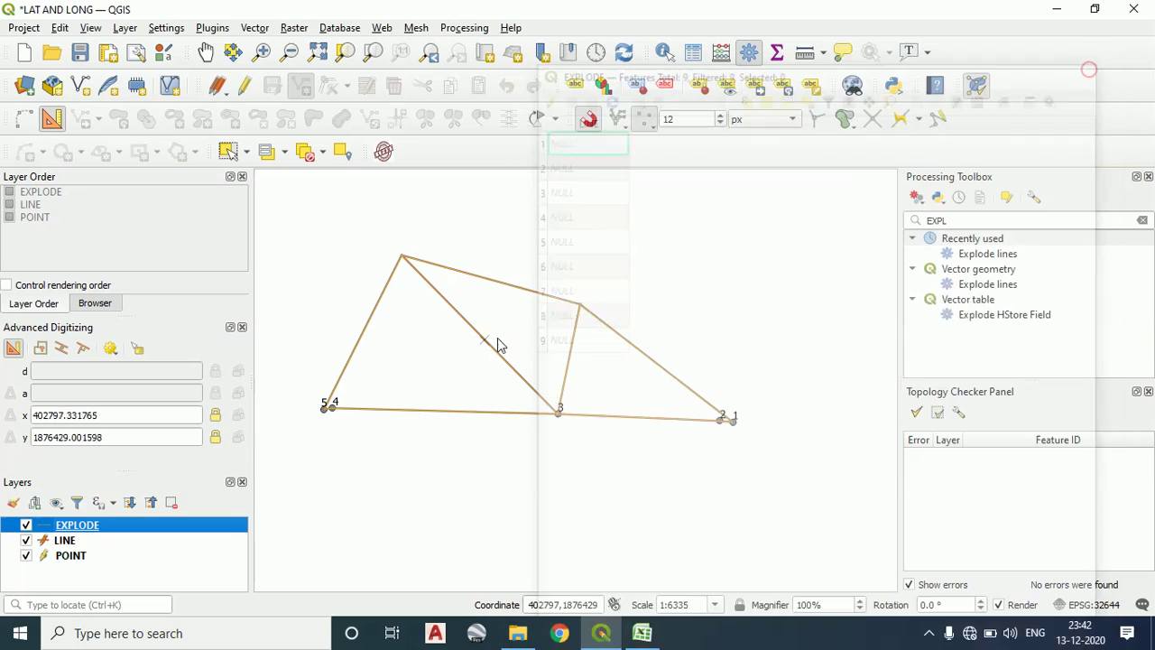
click(973, 221)
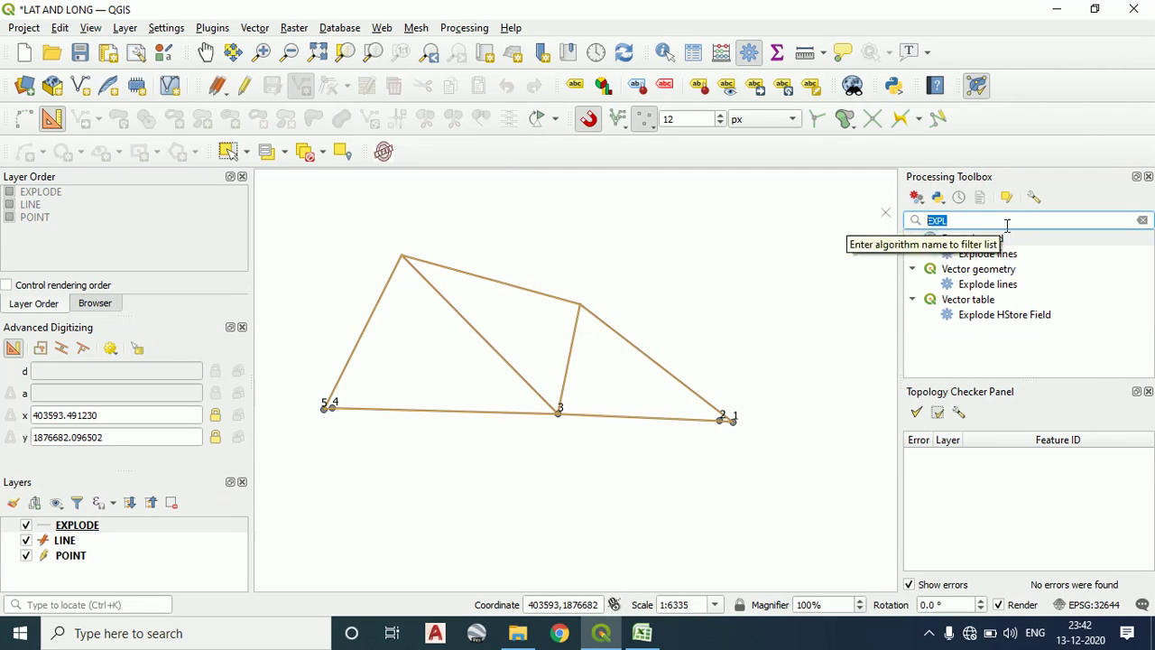
click(975, 84)
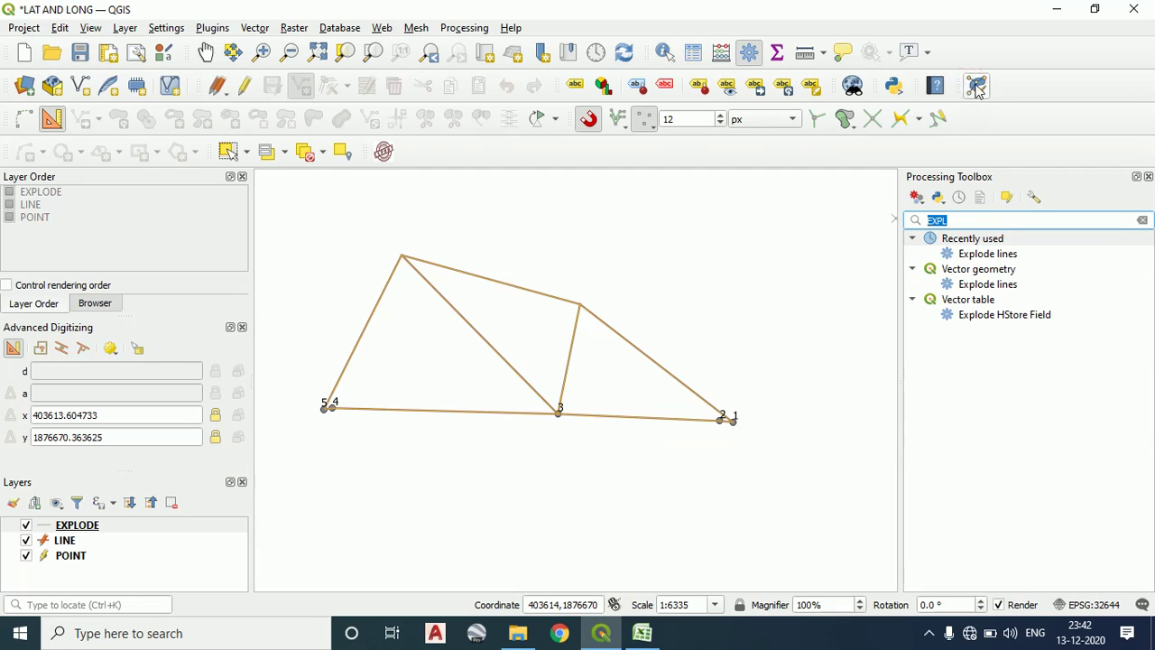
click(975, 85)
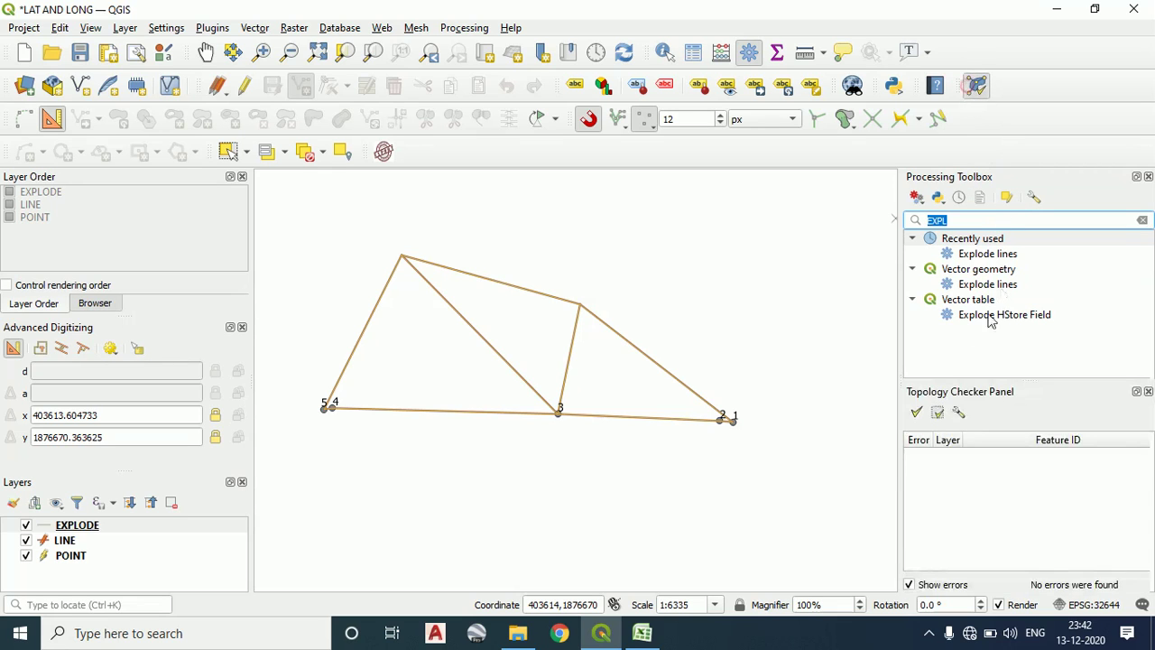
Configure the topology checker with a "must not have dangles" rule for the EXPLODE layer
click(961, 412)
click(430, 142)
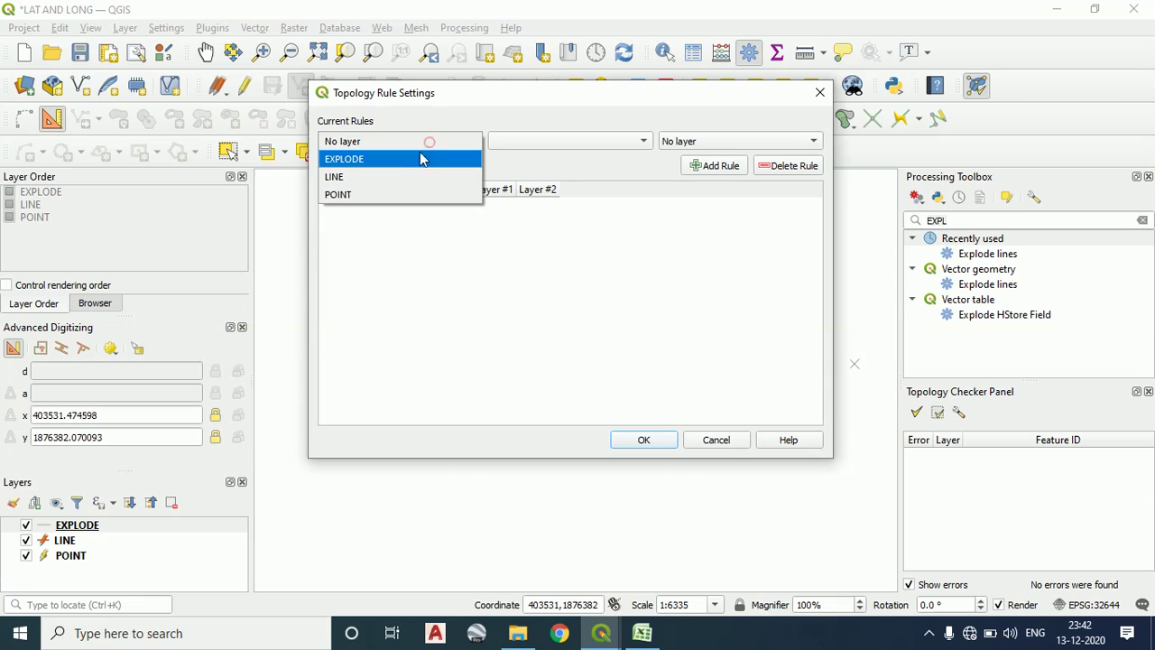
click(378, 163)
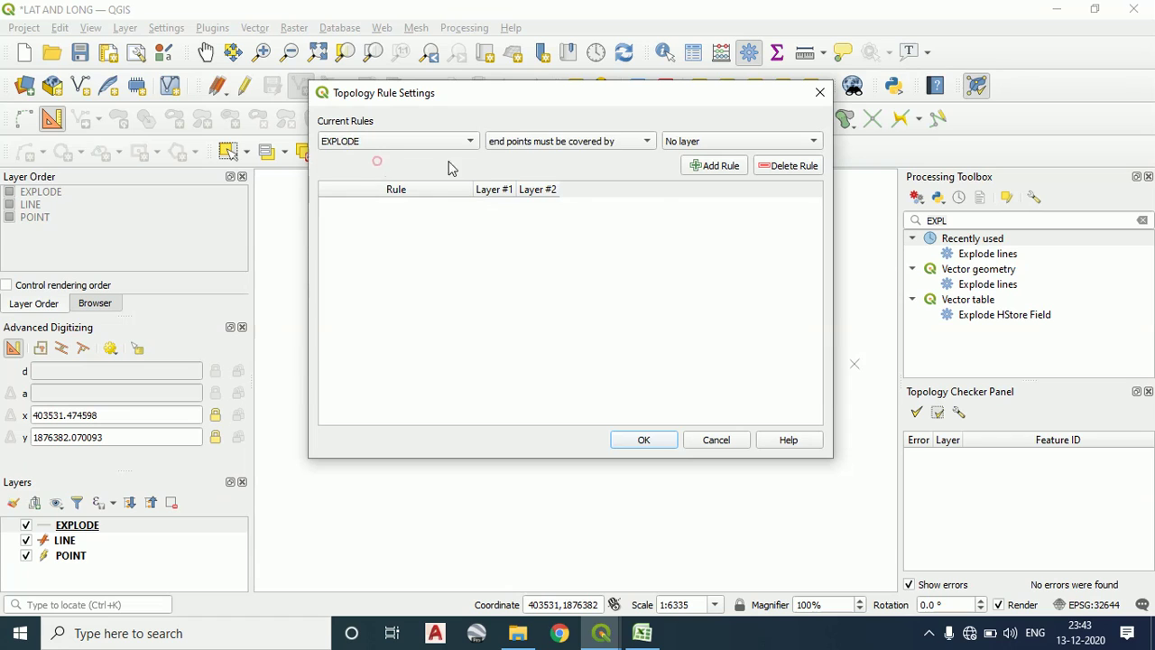
click(528, 143)
click(537, 165)
click(713, 166)
Add a "must not have duplicates" topology rule for the EXPLODE layer
click(421, 135)
click(412, 156)
click(544, 153)
click(547, 176)
click(715, 165)
Add a "must not have invalid geometries" rule for the EXPLODE layer and validate all topology rules
click(412, 142)
click(412, 157)
click(554, 142)
click(581, 194)
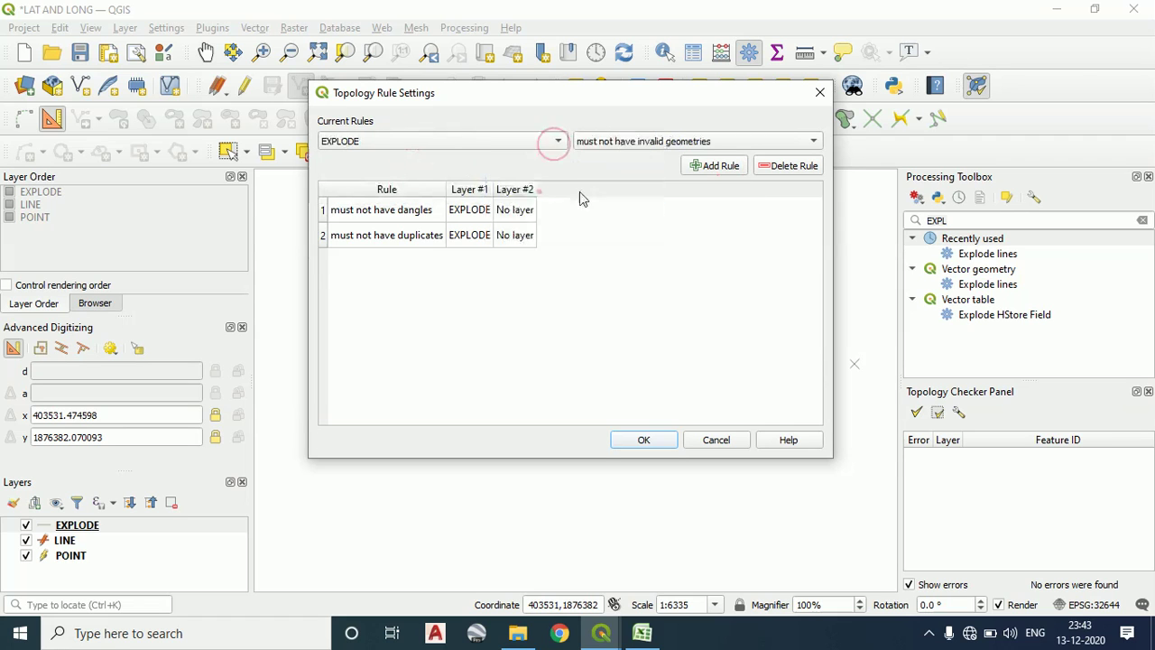
click(713, 166)
click(646, 440)
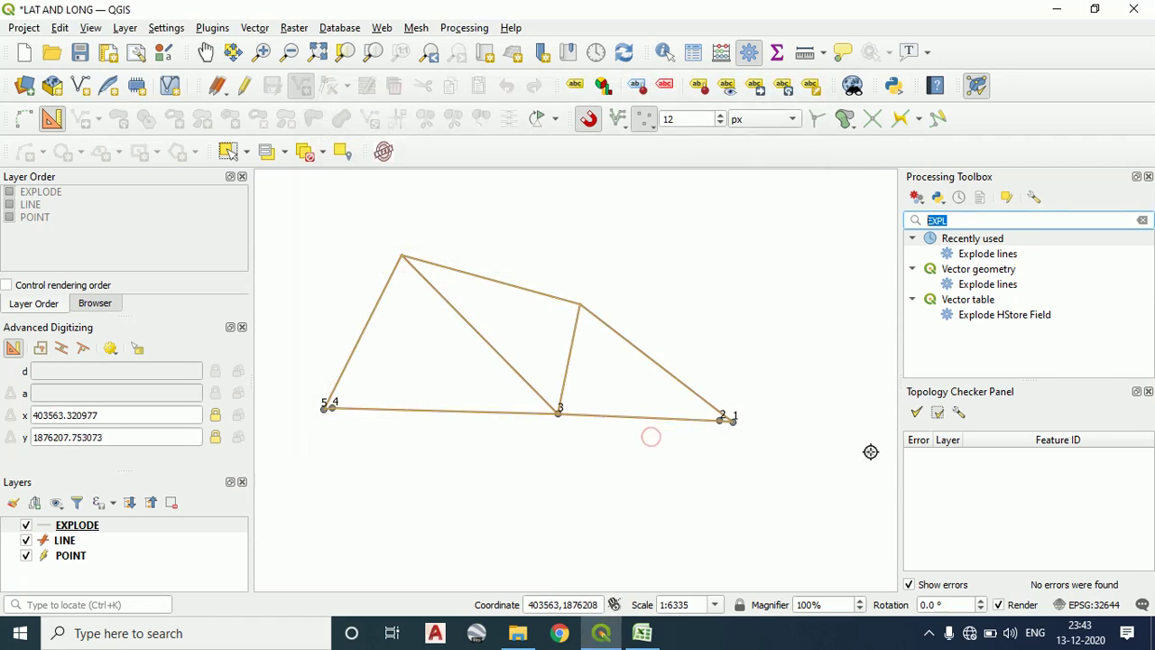
click(917, 413)
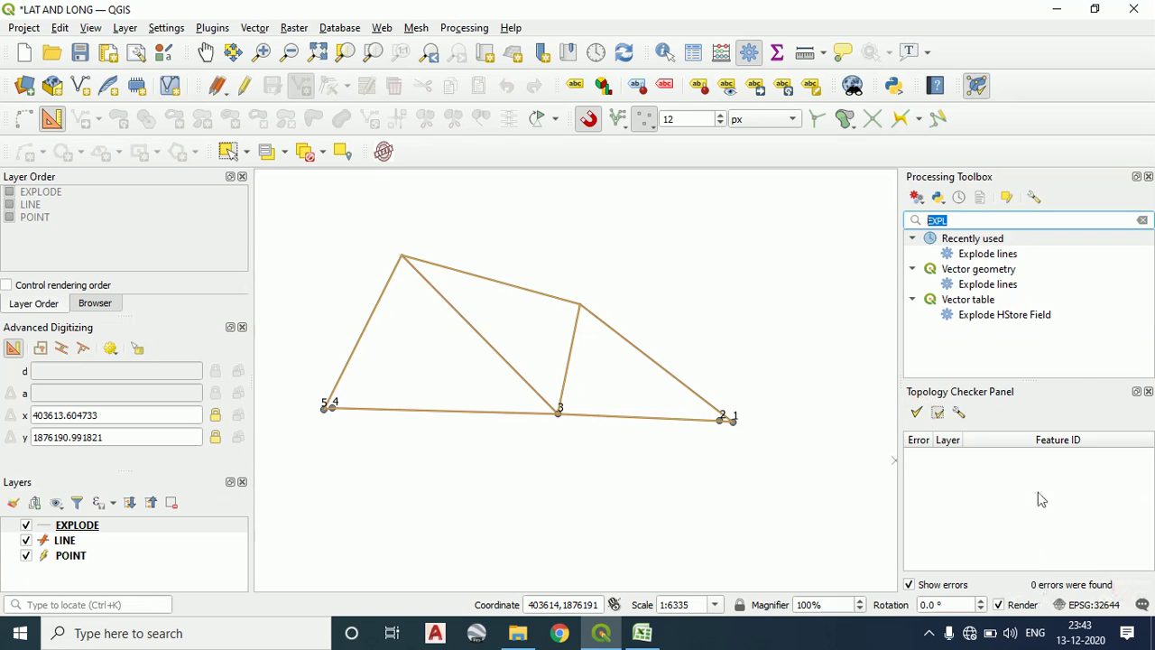
Search the processing algorithms for DELE and open Delete duplicate geometries with EXPLODE [EPSG:32644] as the input layer
text(DELE)
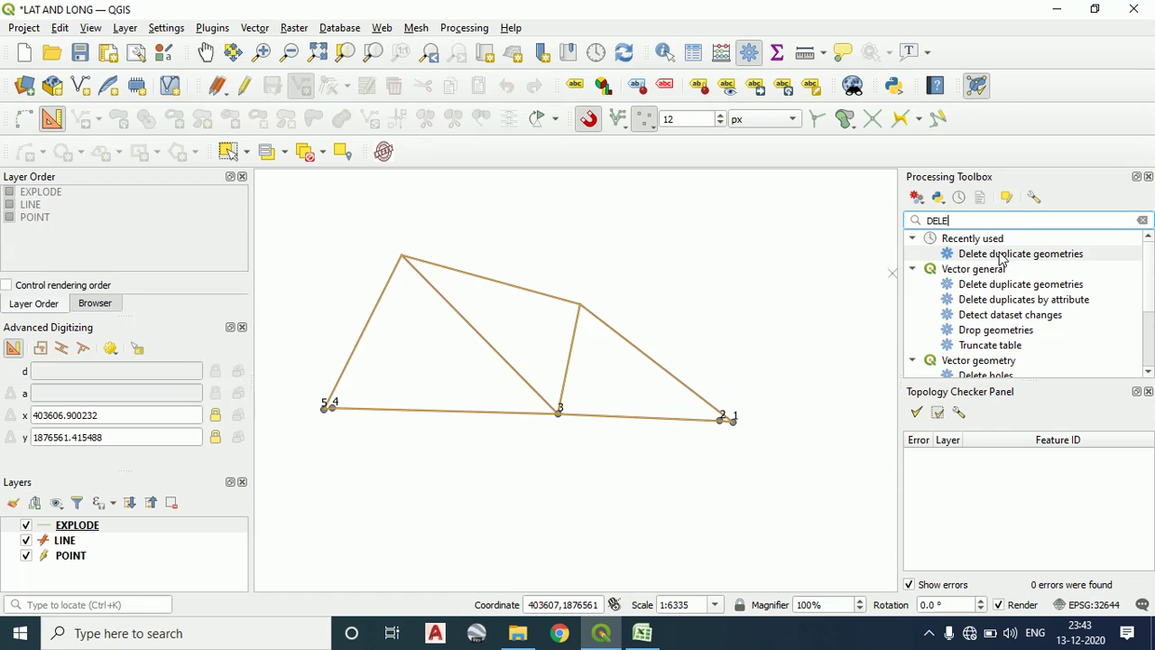
double_click(1002, 256)
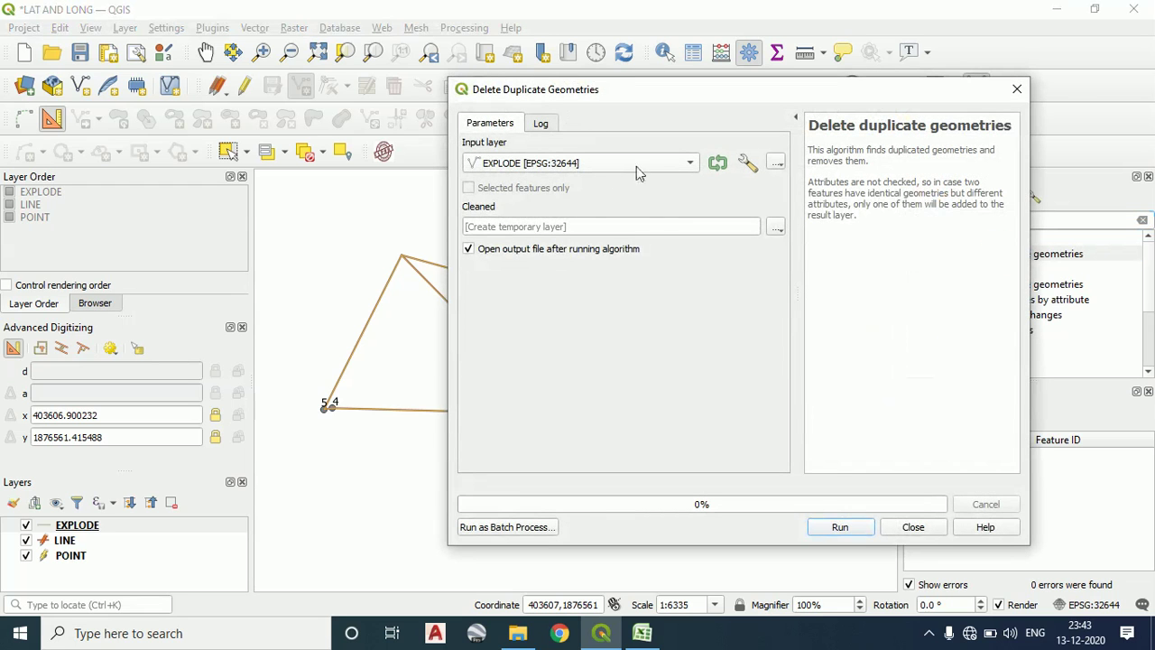
click(658, 163)
click(655, 166)
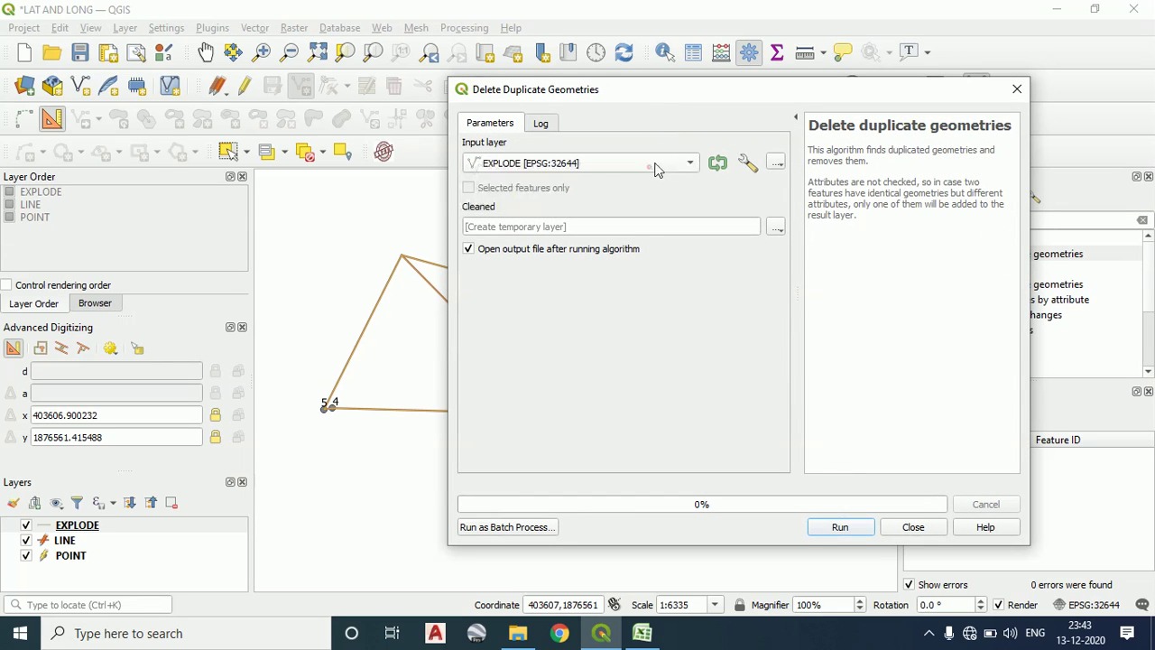
Set the cleaned output to a shapefile named DELETE in the LAT LONG folder and run Delete duplicate geometries
click(775, 226)
click(794, 263)
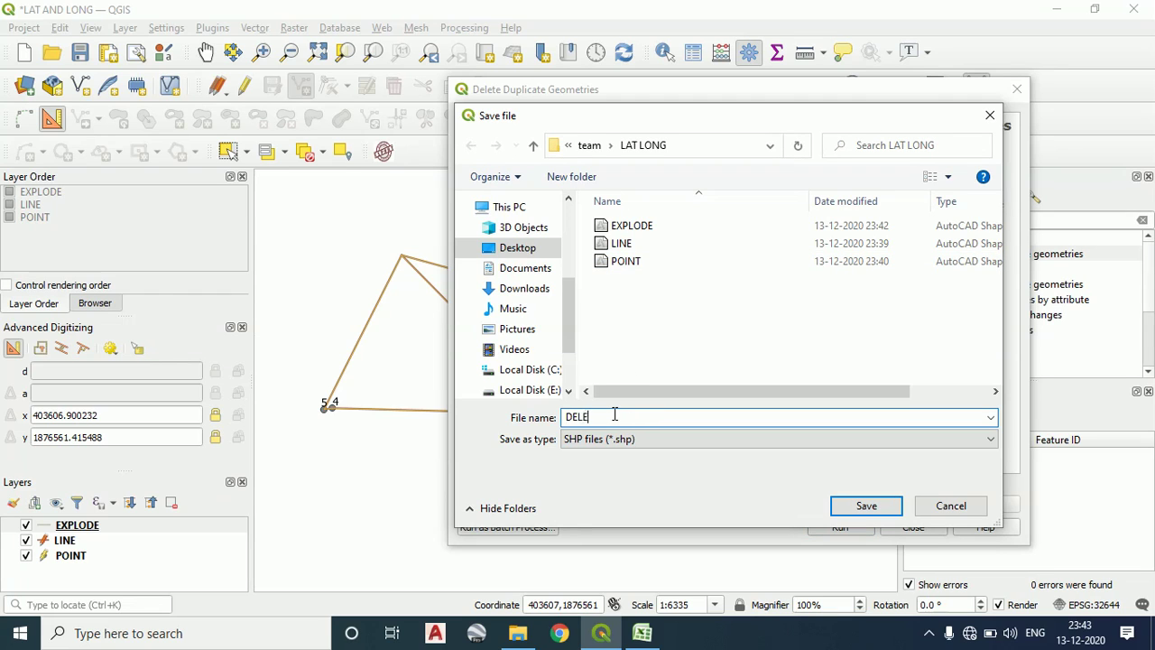
text(DELETE)
click(866, 509)
click(840, 527)
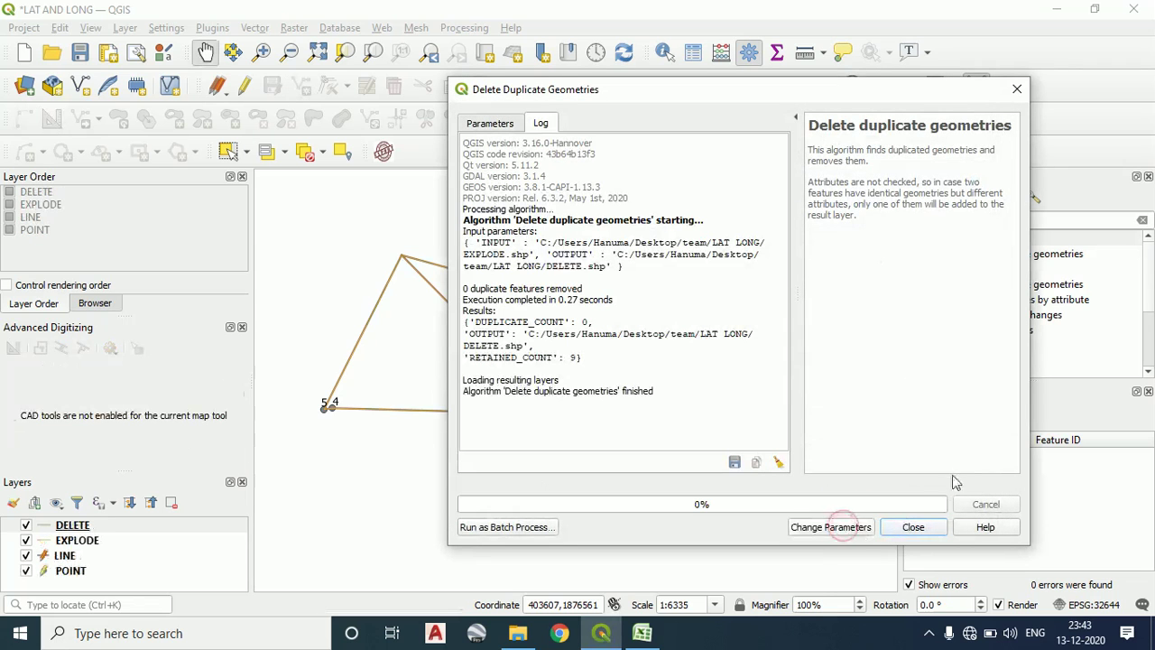
click(912, 527)
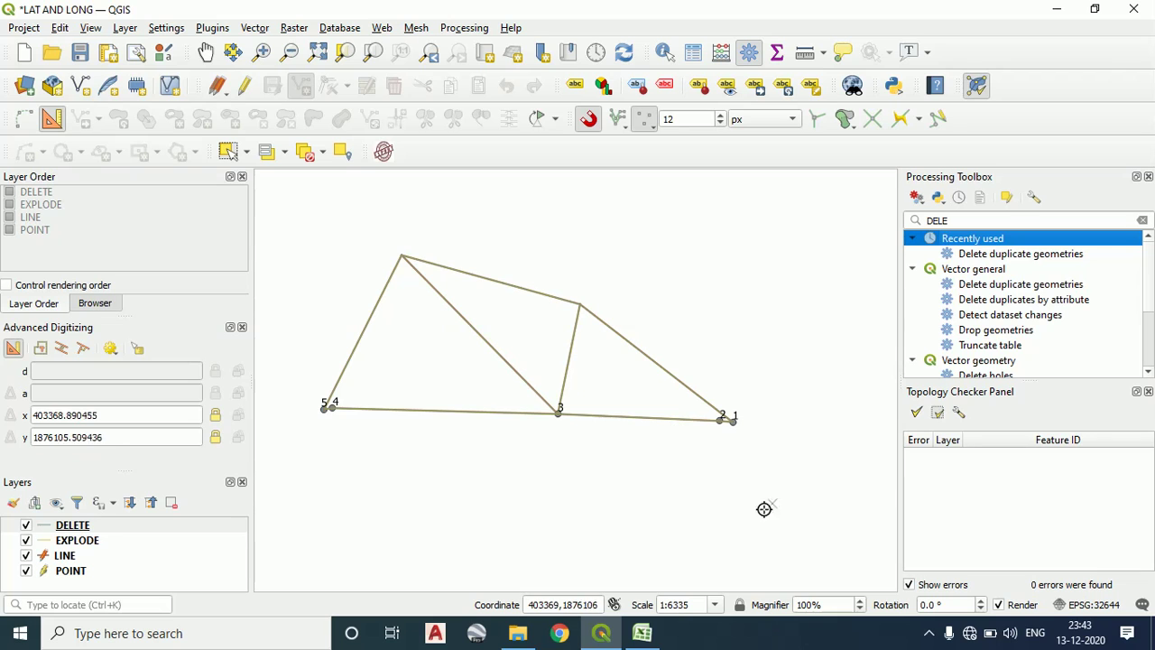
Remove the three existing EXPLODE rules from the topology rule settings
click(60, 531)
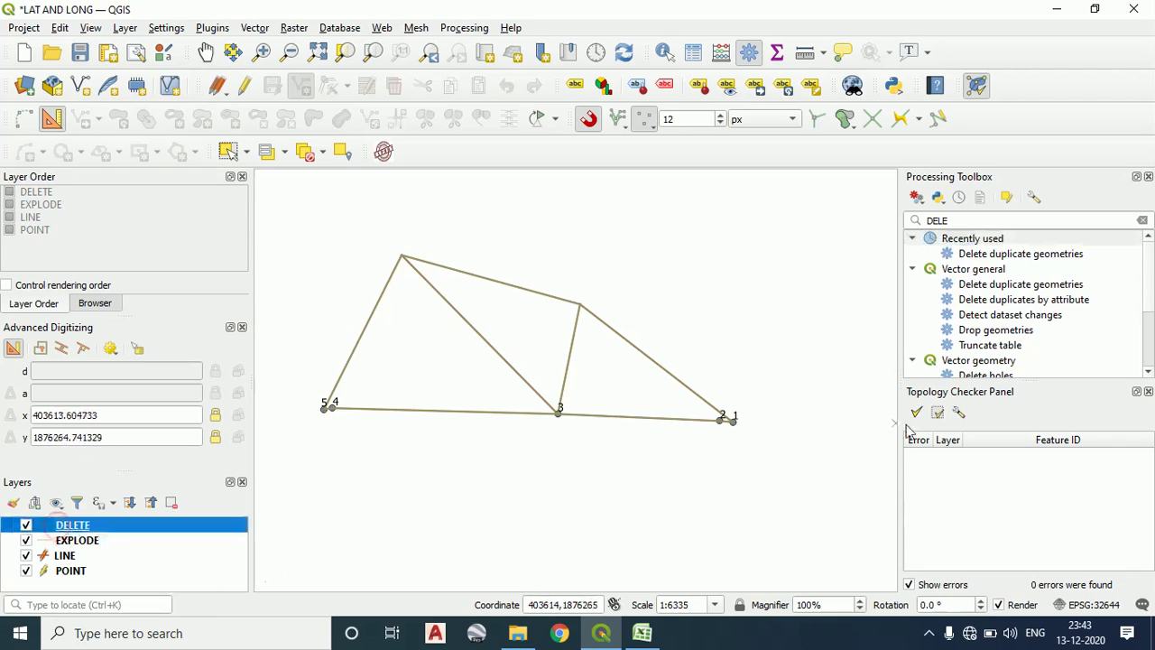
click(960, 412)
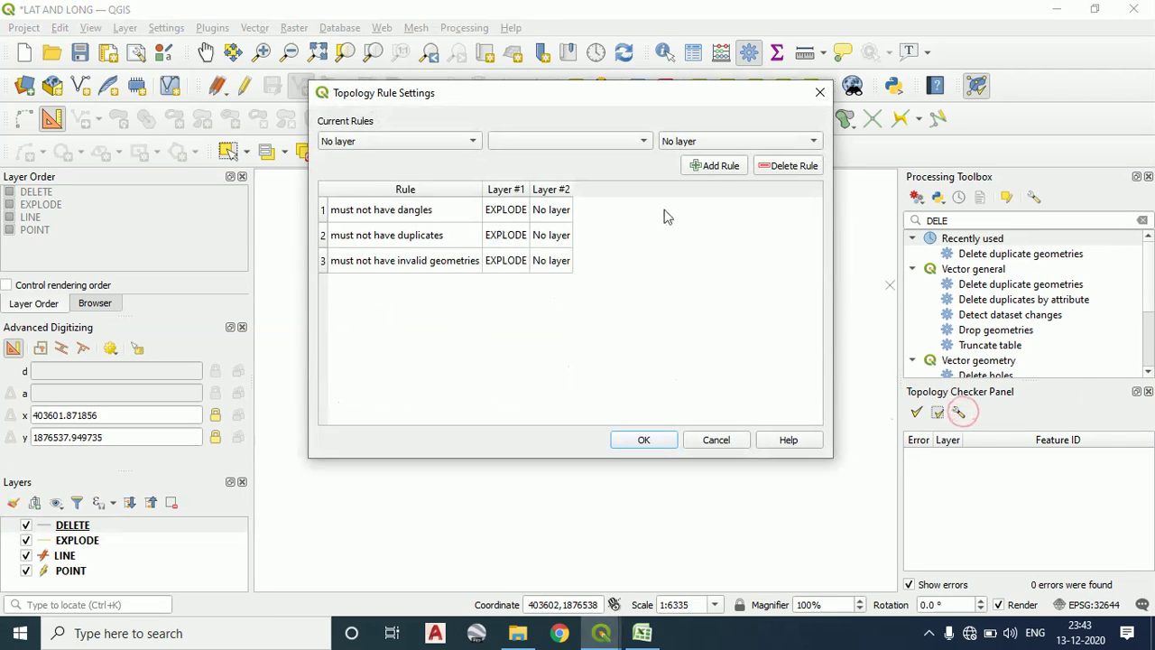
click(454, 216)
click(767, 166)
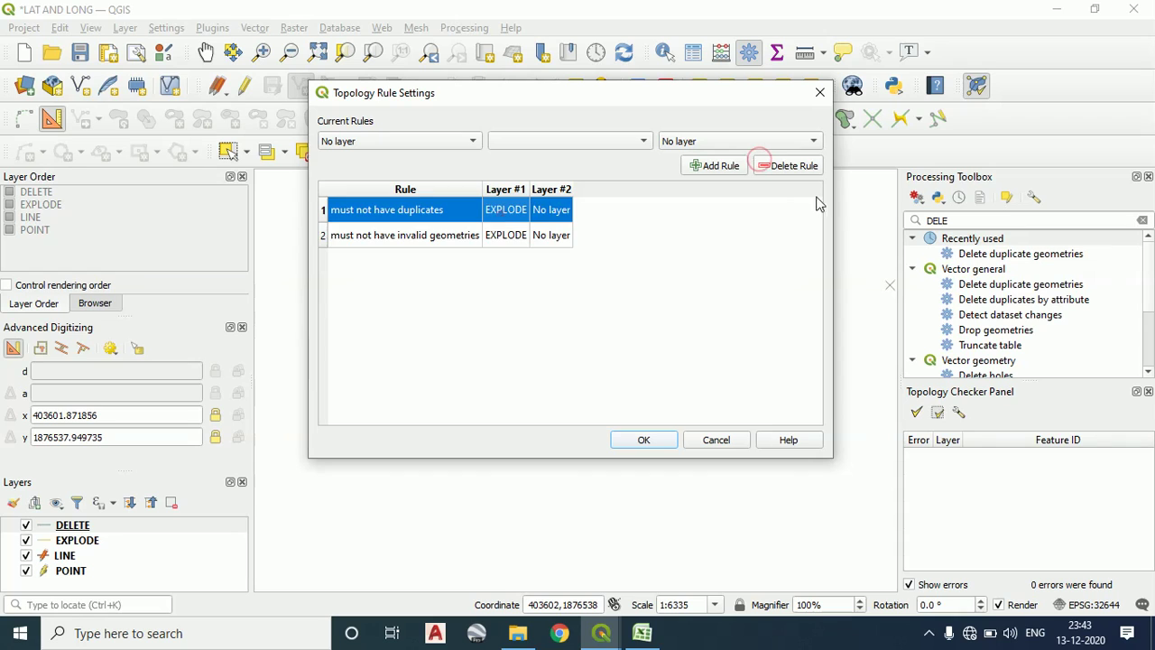
click(783, 167)
click(439, 210)
click(781, 167)
Add a "must not have dangles" topology rule for the DELETE layer
click(395, 140)
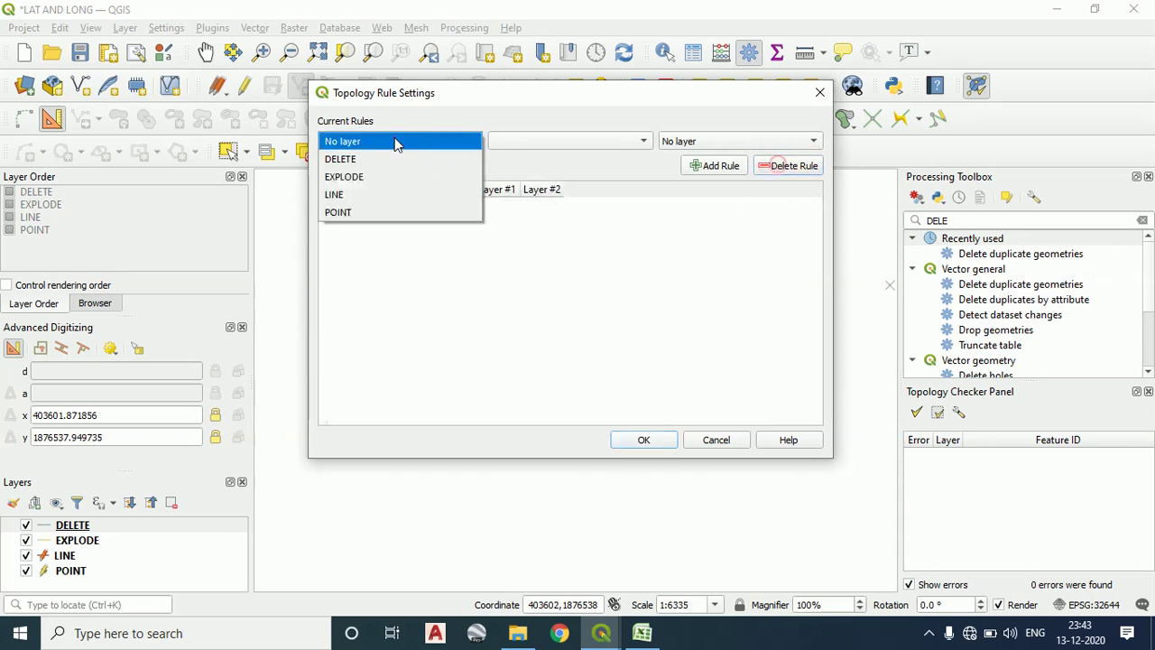
click(399, 160)
click(526, 141)
click(526, 158)
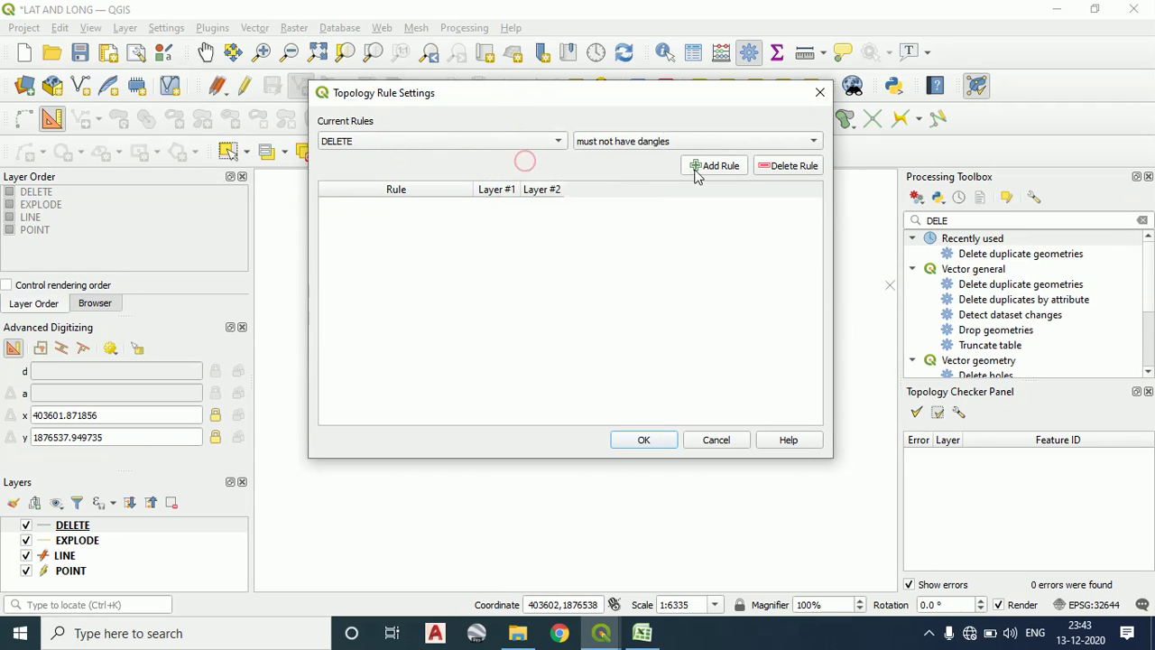
click(693, 167)
Add a "must not have duplicates" topology rule for the DELETE layer
click(457, 144)
click(454, 158)
click(523, 139)
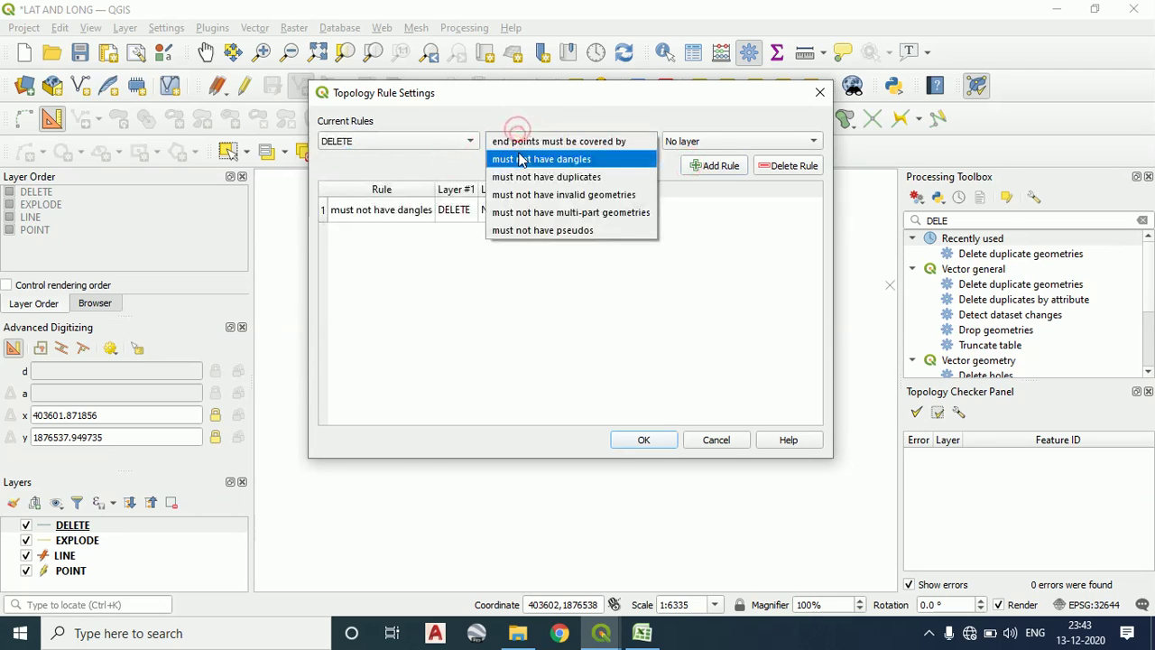
click(528, 176)
click(697, 166)
Add a "must not have invalid geometries" topology rule for the DELETE layer
click(451, 142)
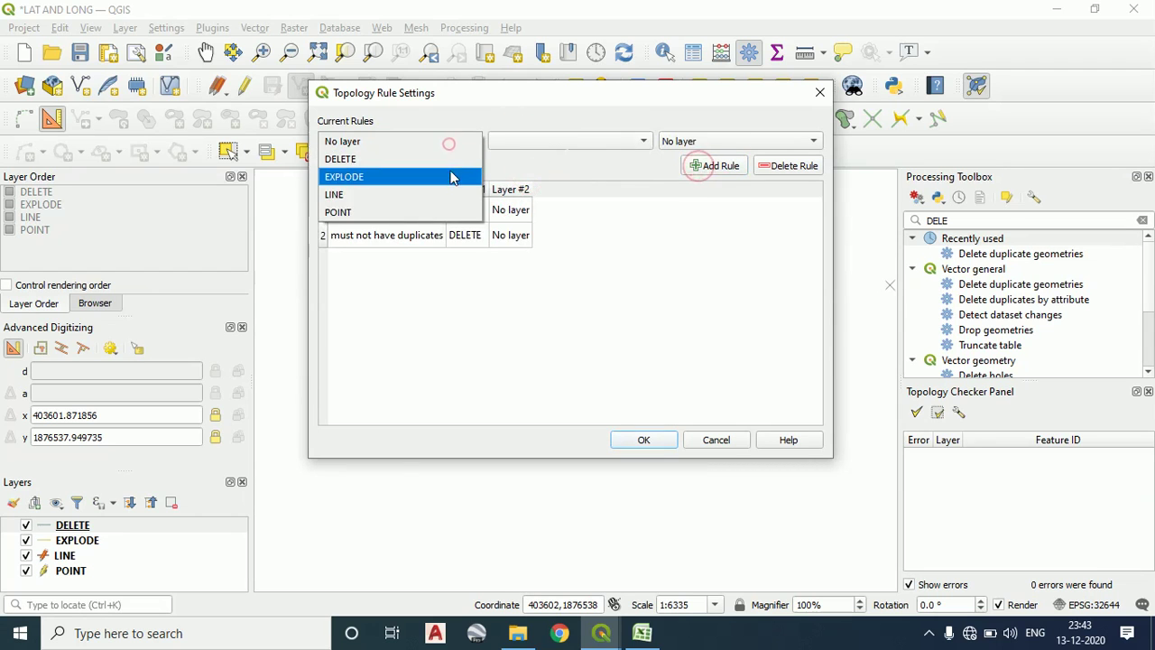
click(446, 159)
click(541, 145)
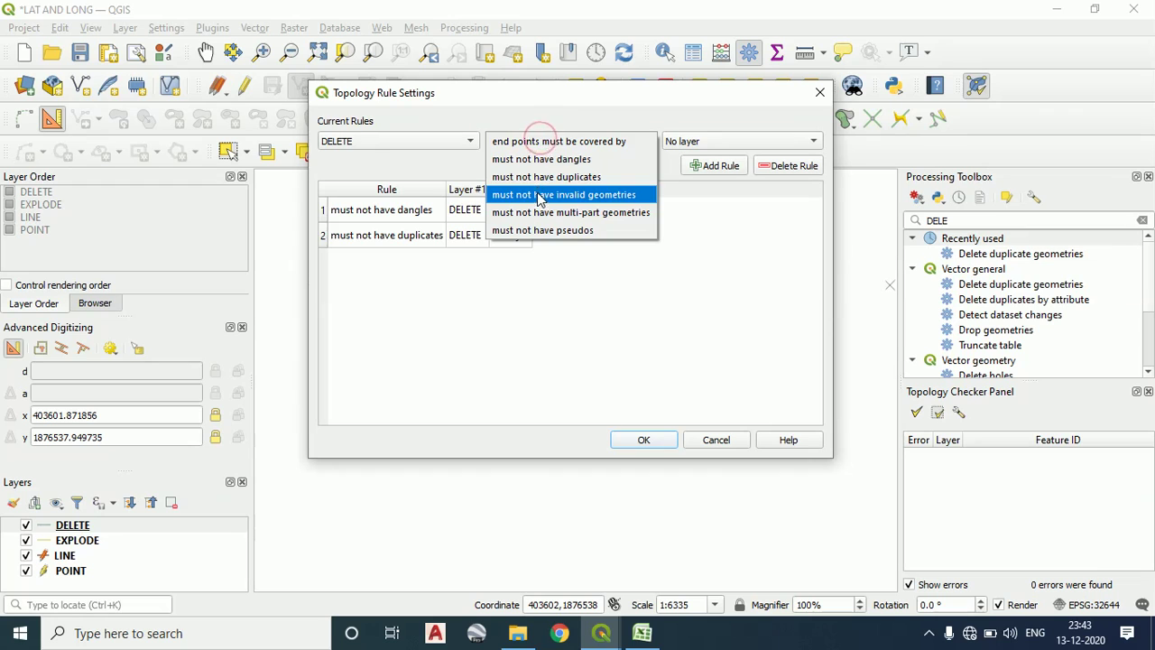
click(539, 193)
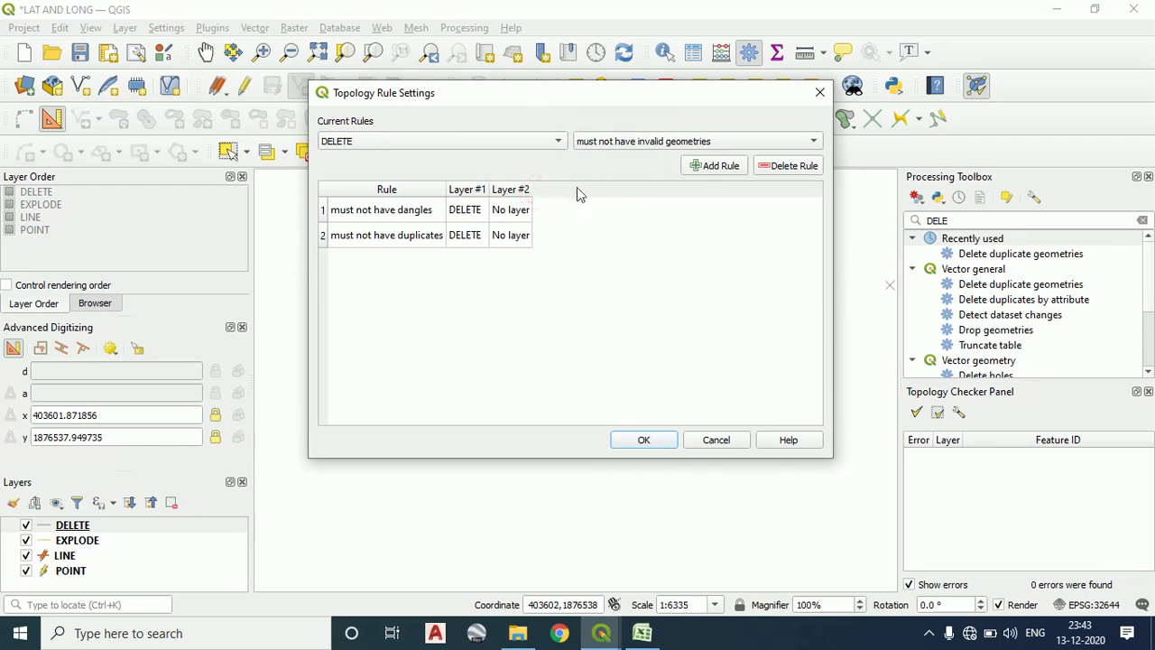
click(704, 168)
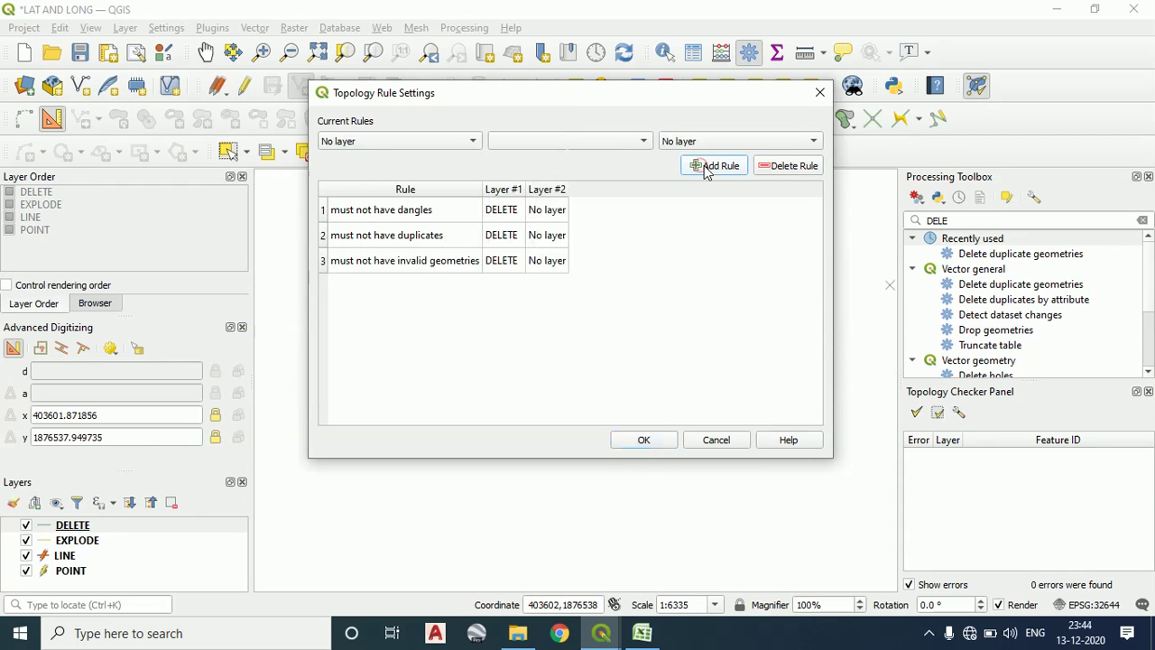
Accept the topology rules and validate all layers with the Topology Checker
click(661, 442)
click(917, 412)
click(1009, 582)
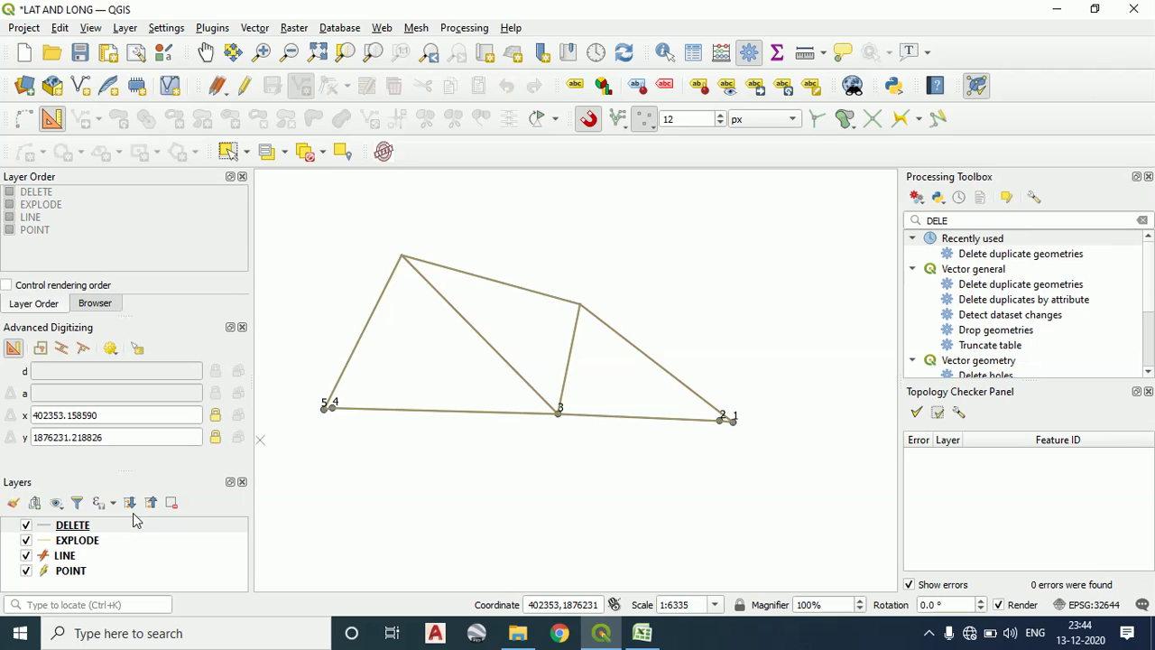
Find the Polygonize tool in the Processing Toolbox, open it and set the DELETE layer as its input
click(984, 219)
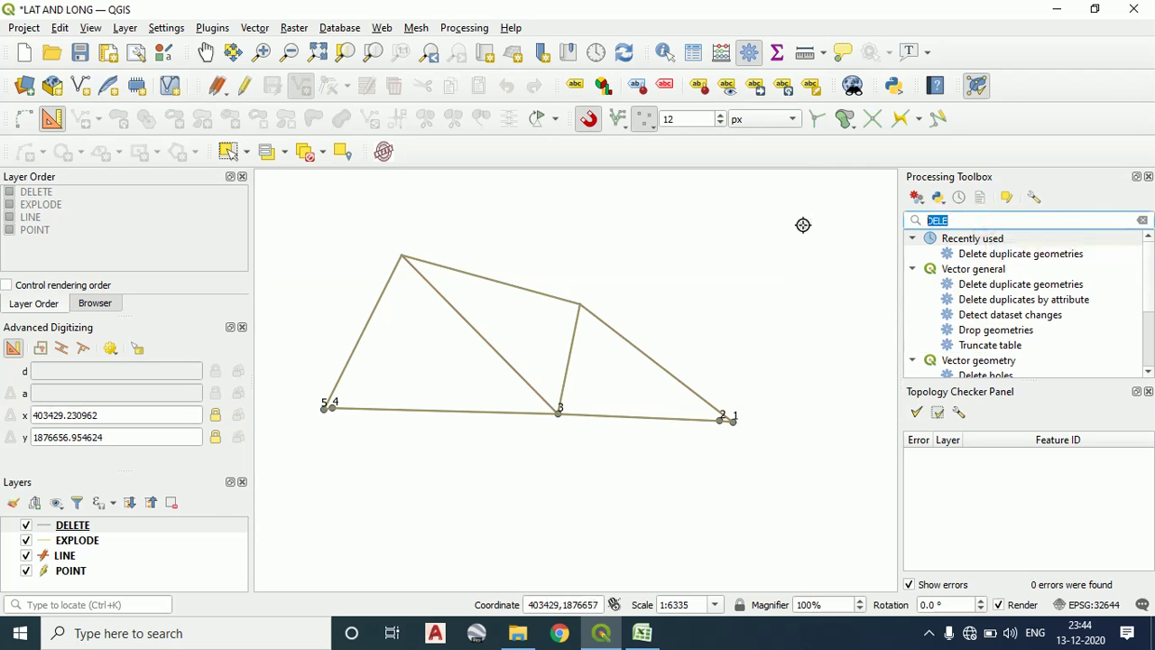
text(POL)
double_click(979, 254)
click(635, 165)
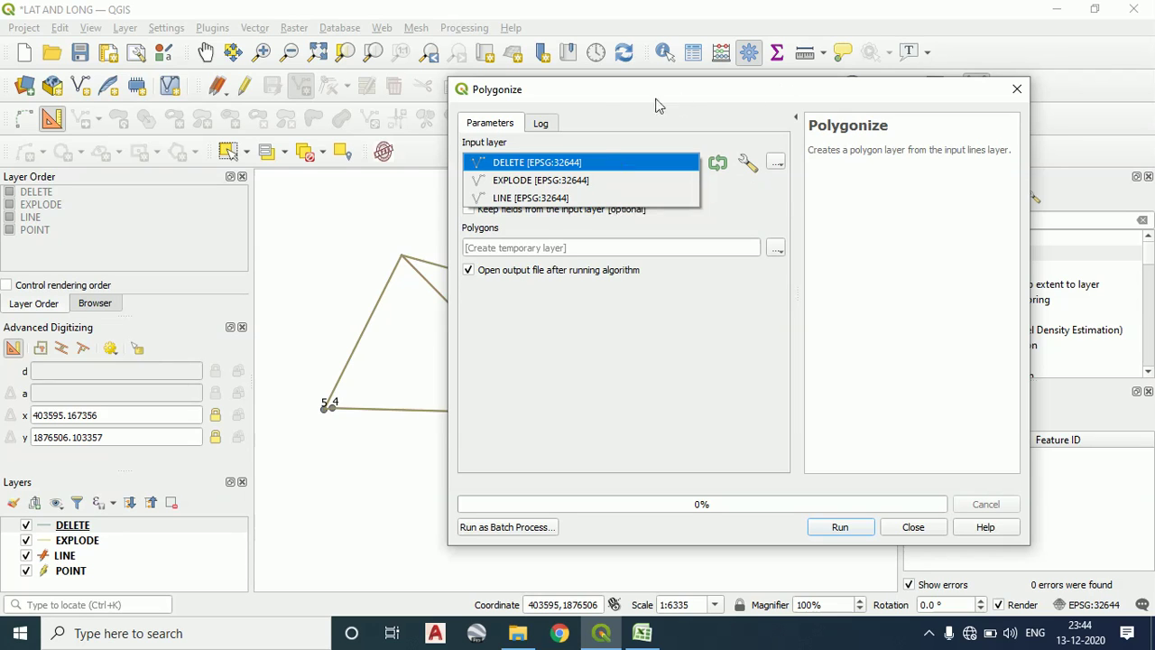
click(552, 169)
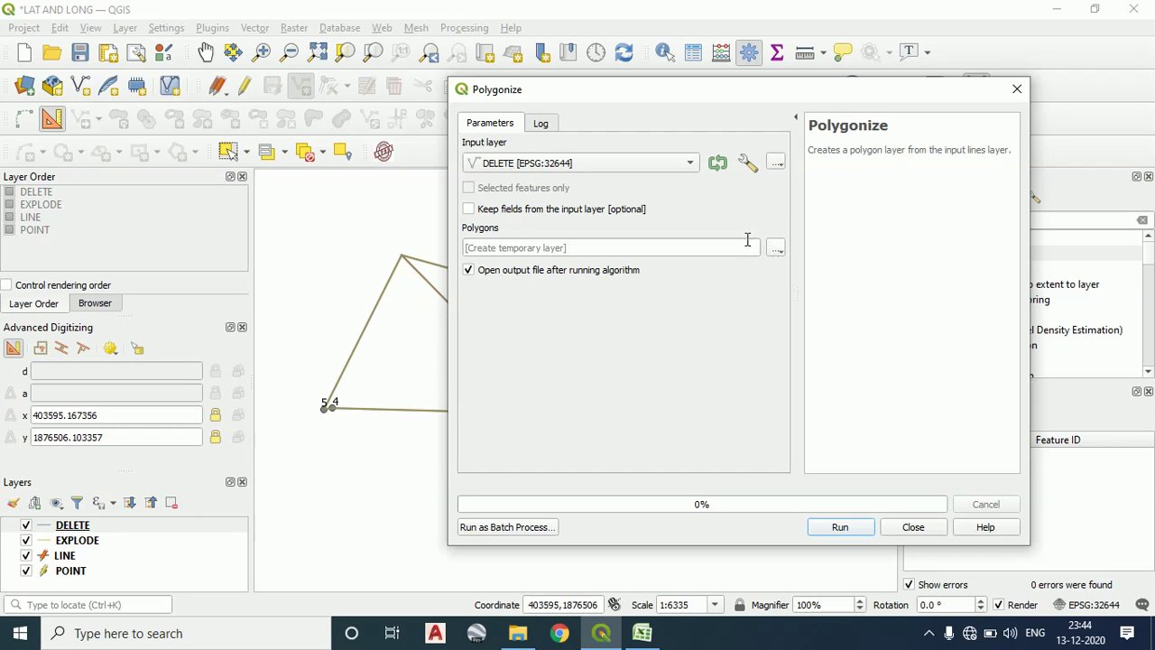
drag(821, 81, 646, 88)
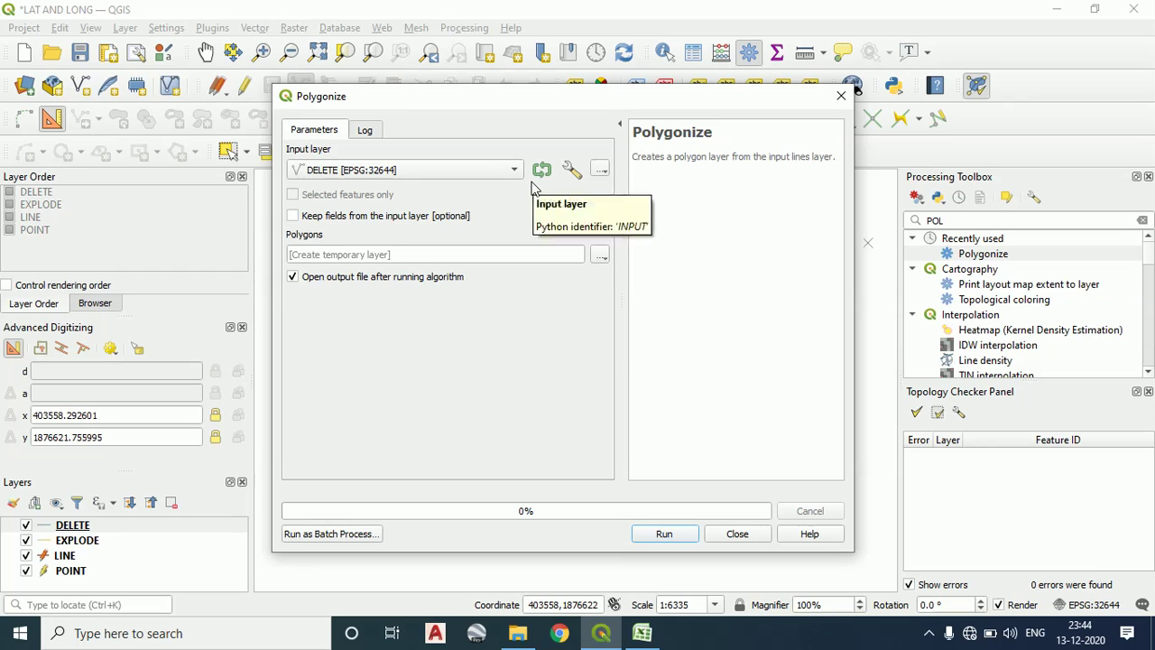
Look up the Delete duplicate geometries tool in the Processing Toolbox by searching for DE
click(968, 221)
text(DE)
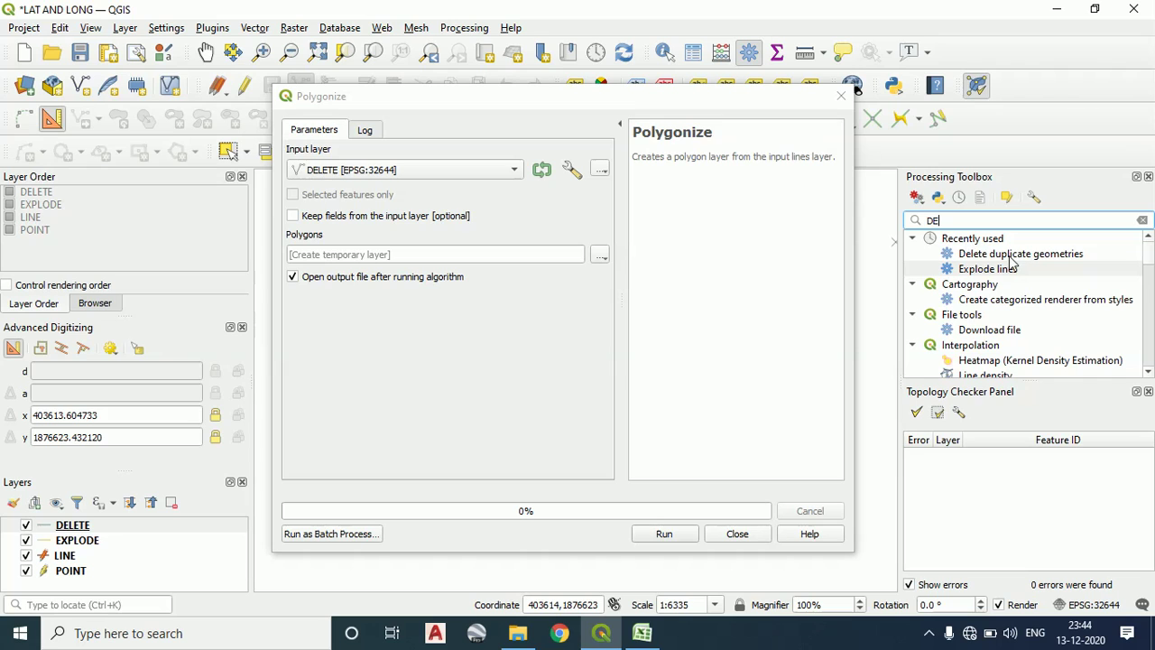
click(1020, 255)
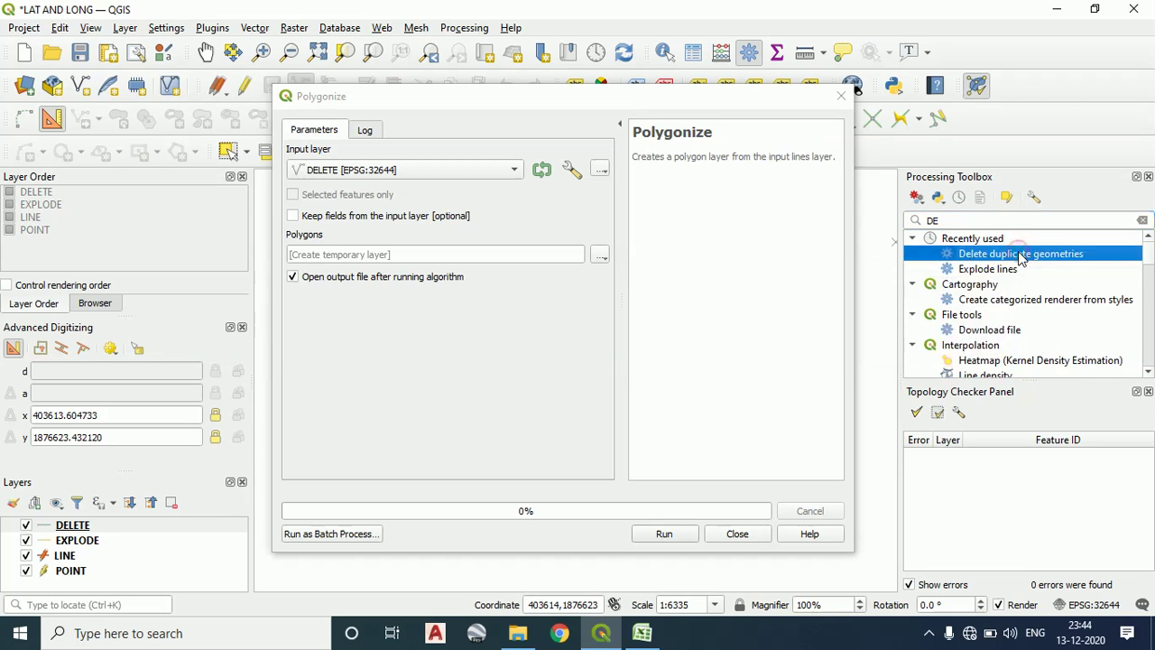
Set the polygon output to a shapefile named POLYGON in the LAT LONG folder and run Polygonize
click(601, 256)
click(632, 291)
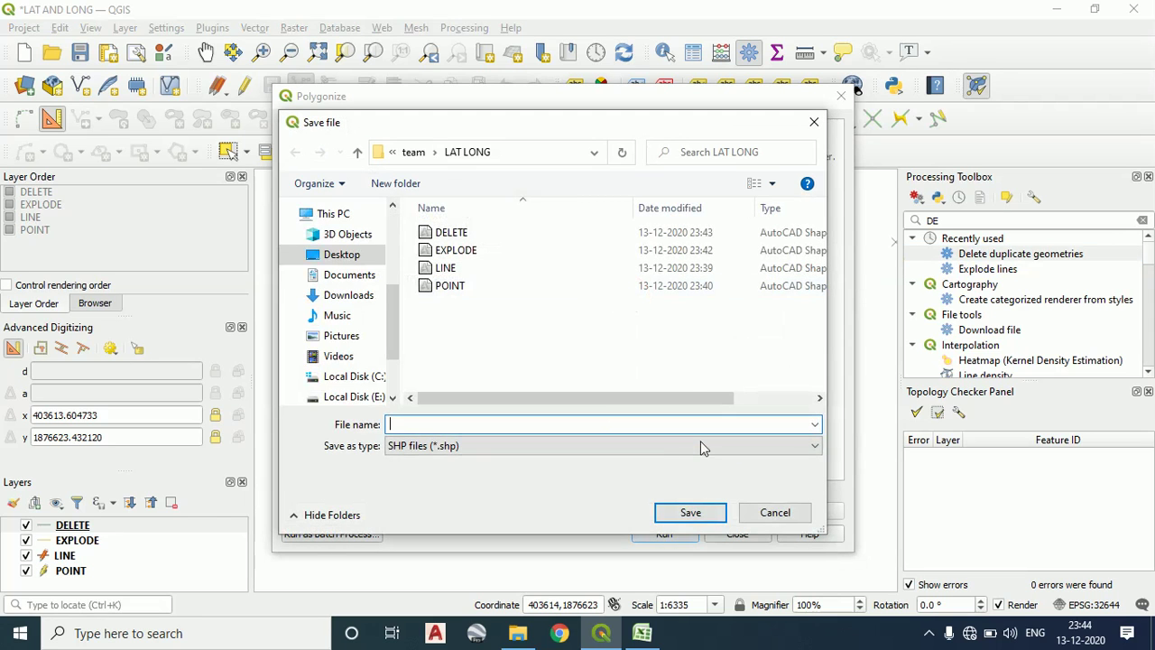
text(POLYGON)
click(687, 513)
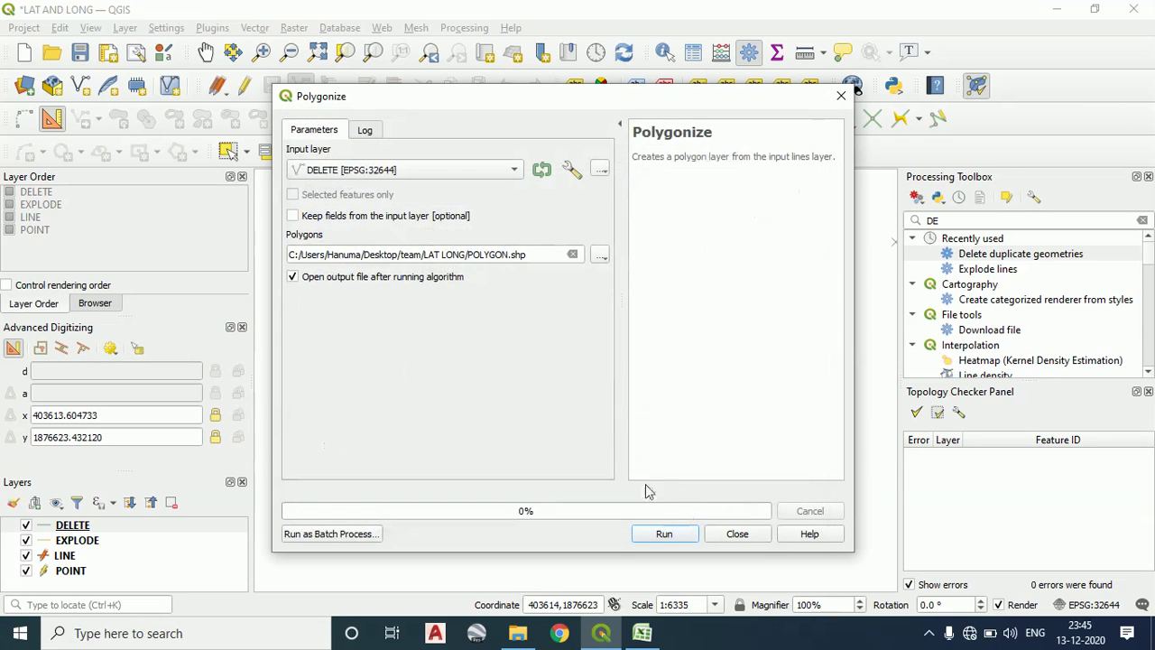
click(682, 534)
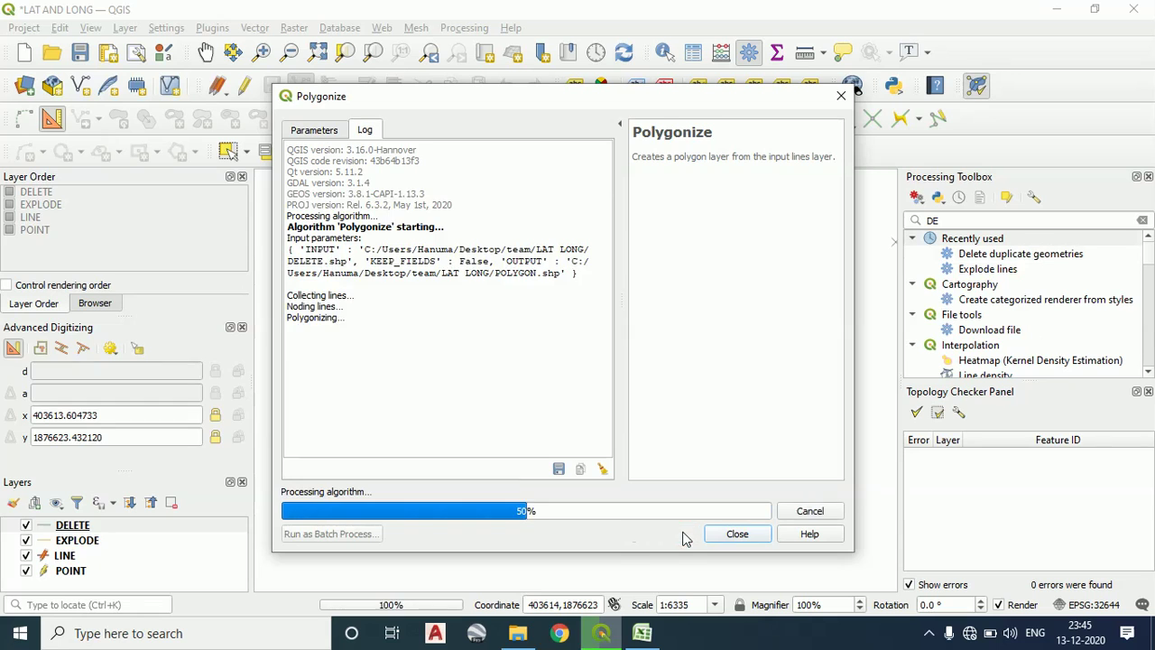
click(736, 534)
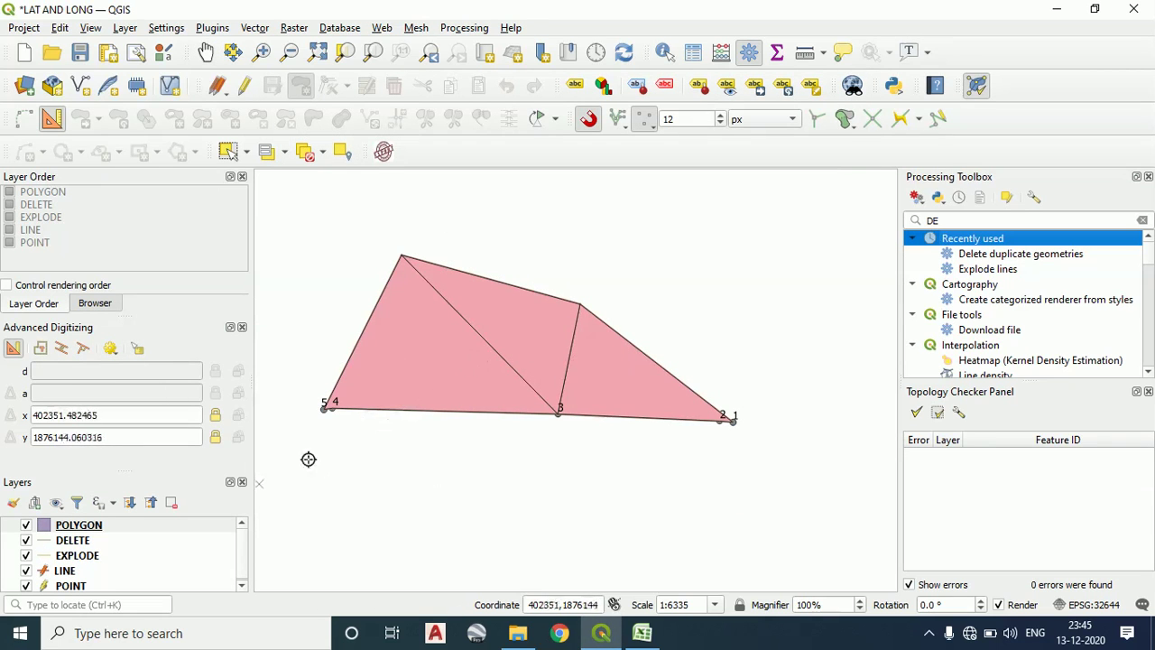
Open the POLYGON layer's attribute table and sort its records by FID in ascending order
right_click(79, 524)
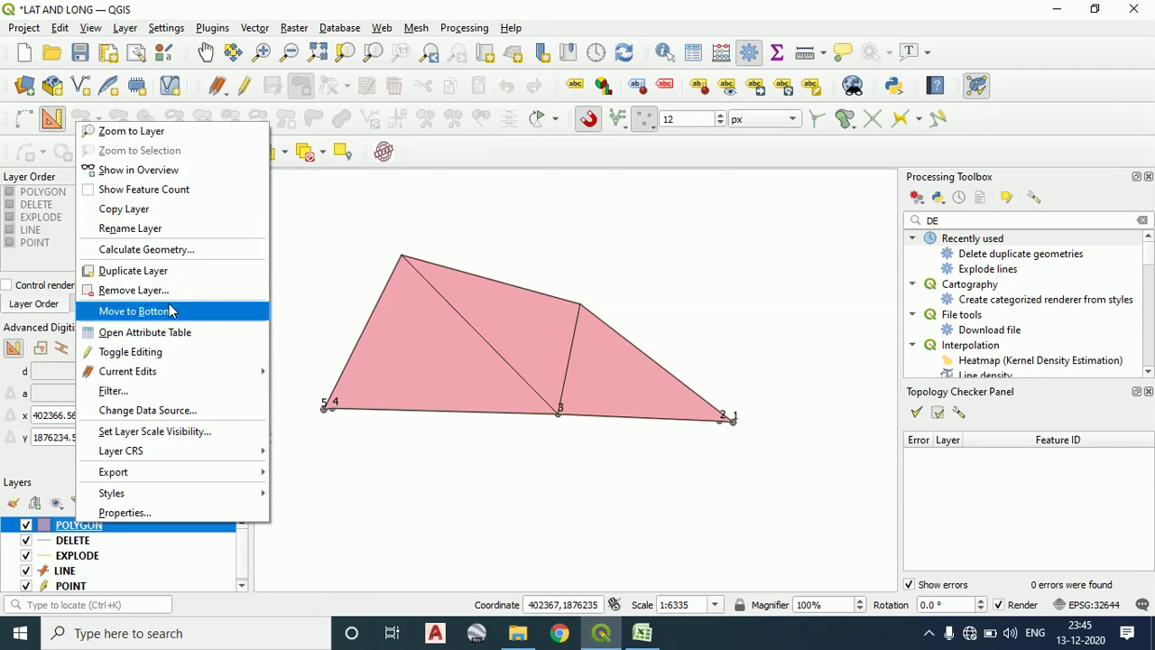
click(177, 332)
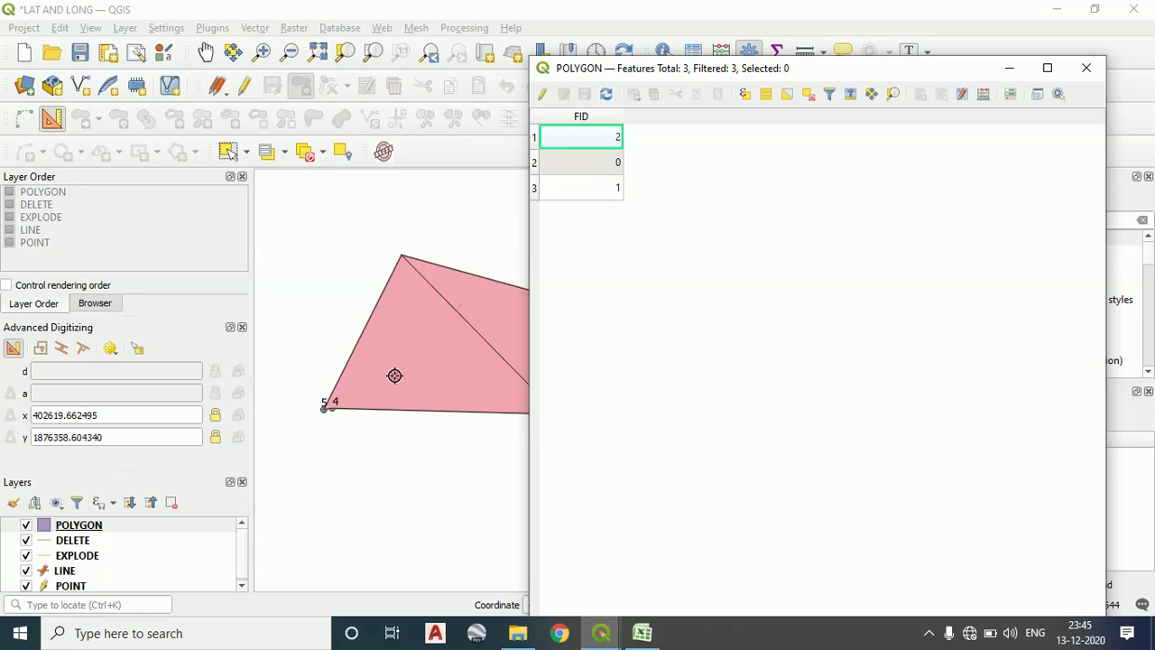
drag(772, 70, 975, 75)
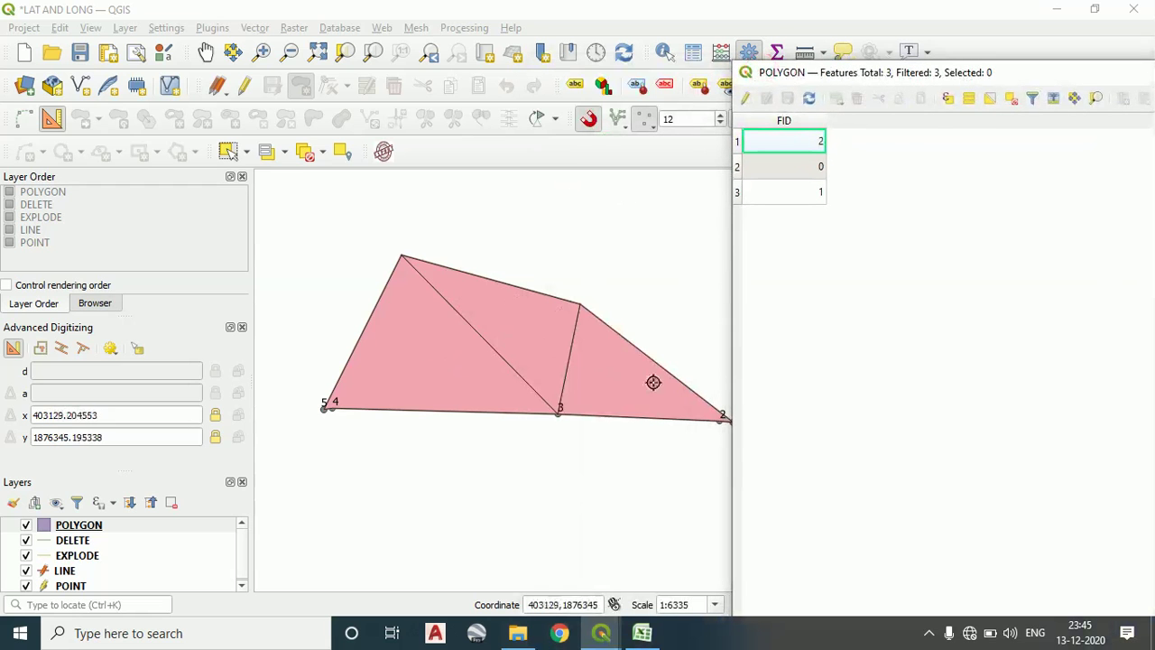
drag(903, 74, 772, 93)
click(646, 137)
drag(783, 96, 643, 94)
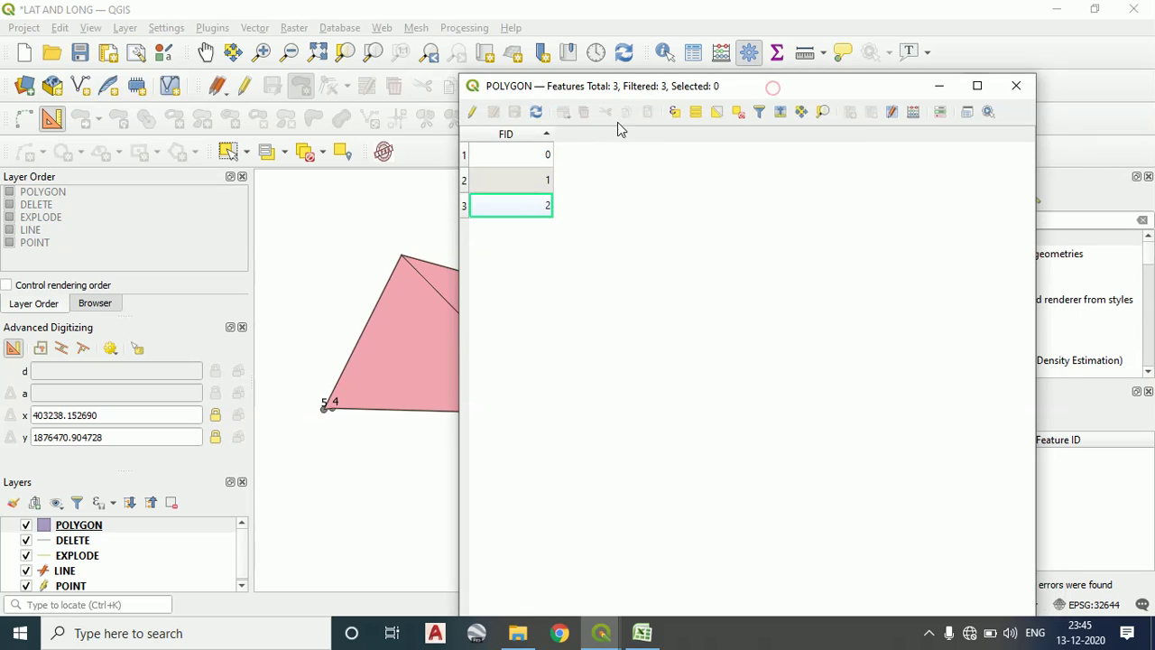
Make the POLYGON layer editable and delete its FID field
click(472, 112)
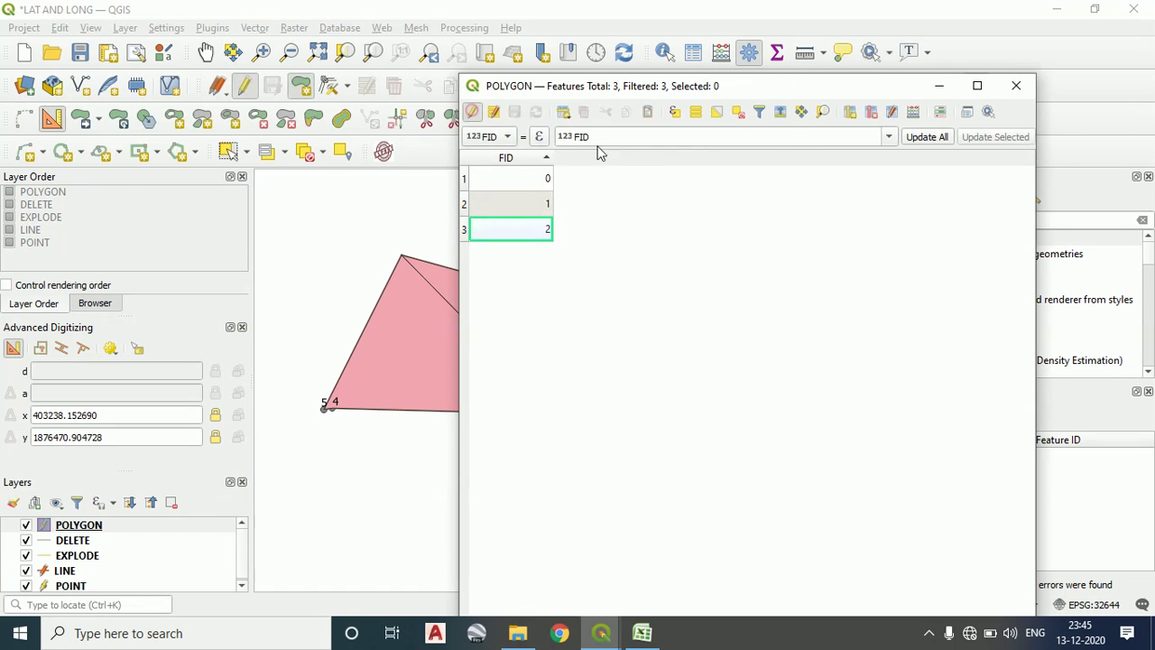
click(872, 112)
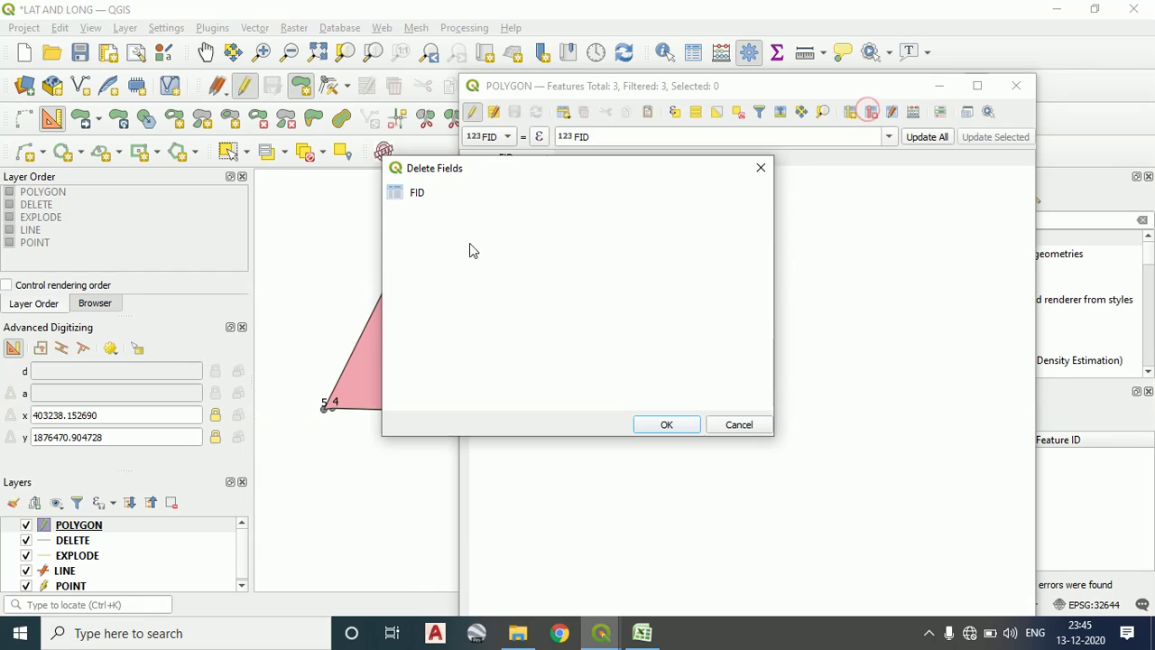
click(408, 194)
click(654, 424)
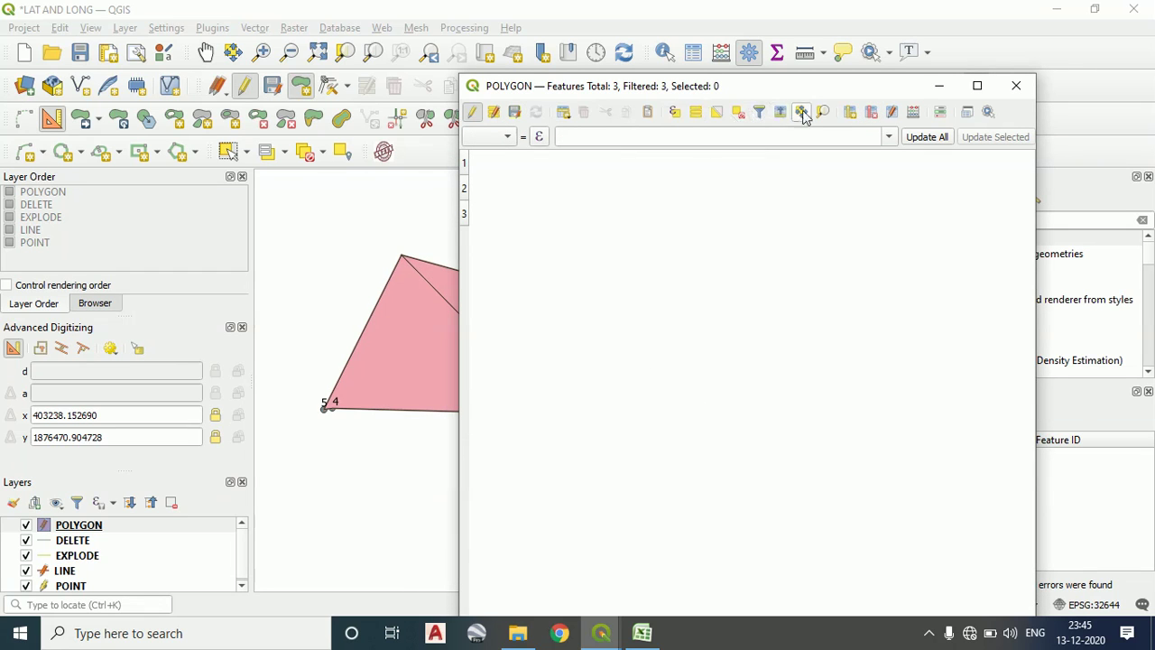
Add an integer field LPM with length 10 and number the three polygons 1, 2 and 3 in it
click(850, 111)
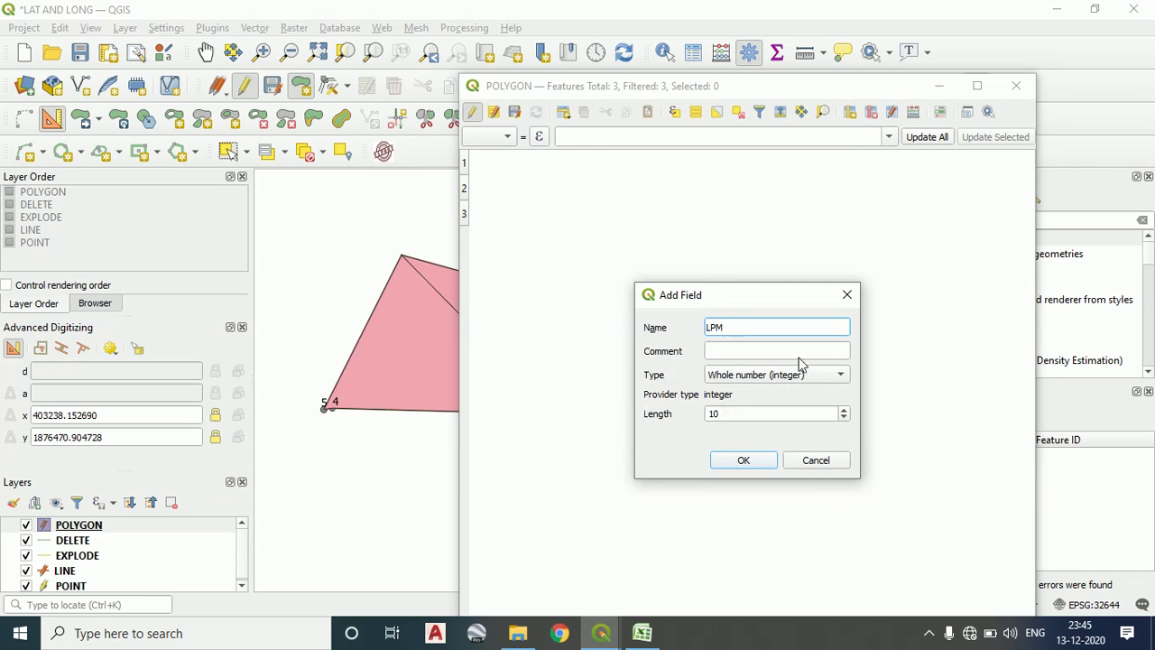
click(745, 460)
double_click(516, 177)
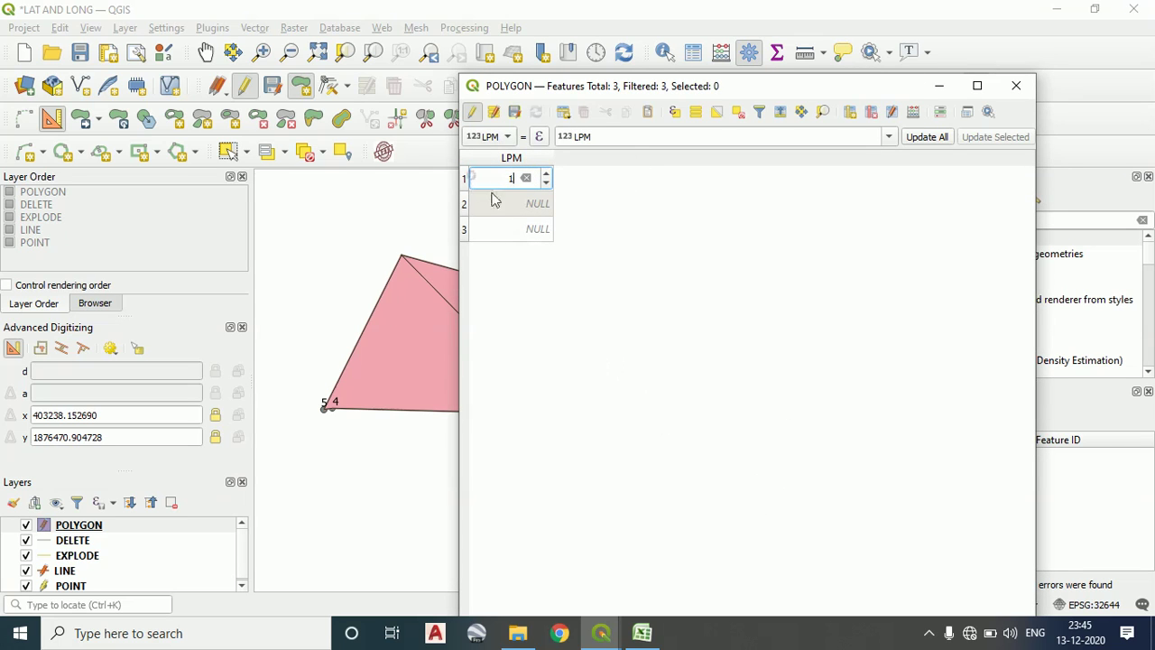
double_click(507, 201)
text(2)
double_click(514, 230)
text(3)
click(559, 377)
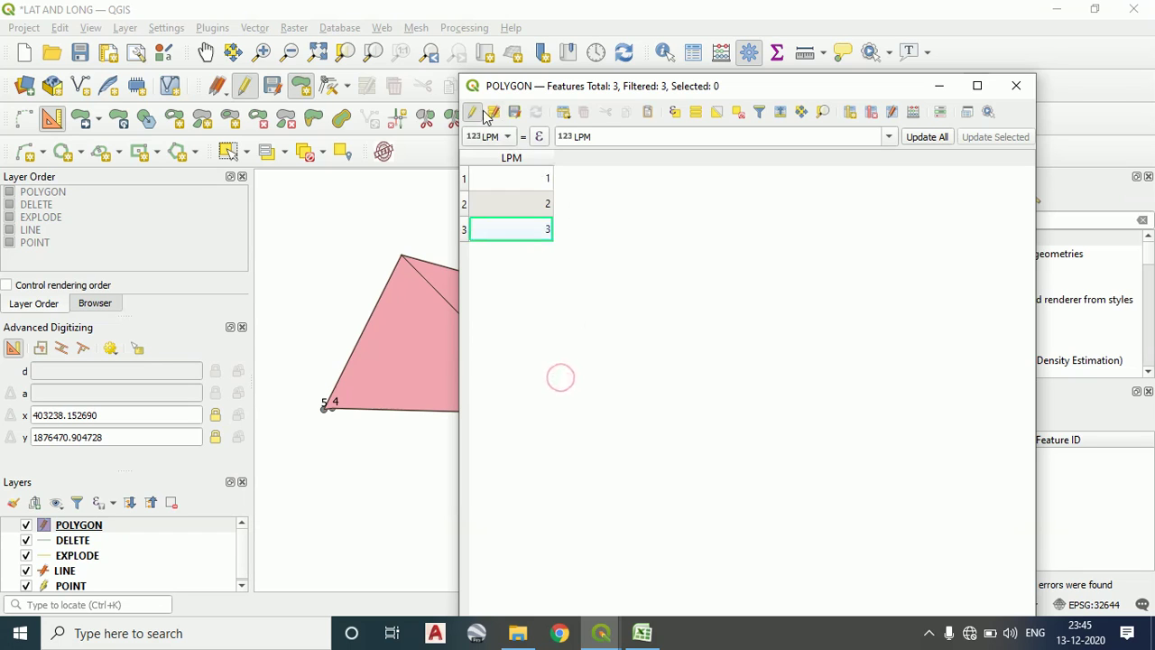
Add a decimal field AREA with length 5 and precision 2, and save the POLYGON layer's edits
click(848, 114)
text(AREA)
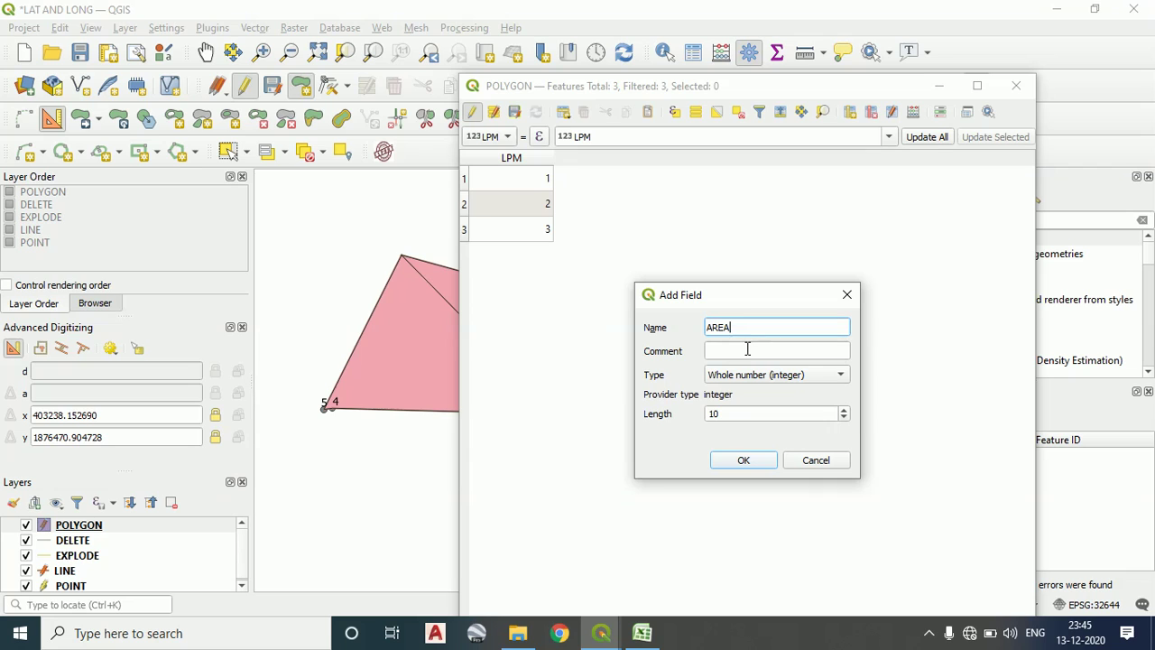
click(788, 381)
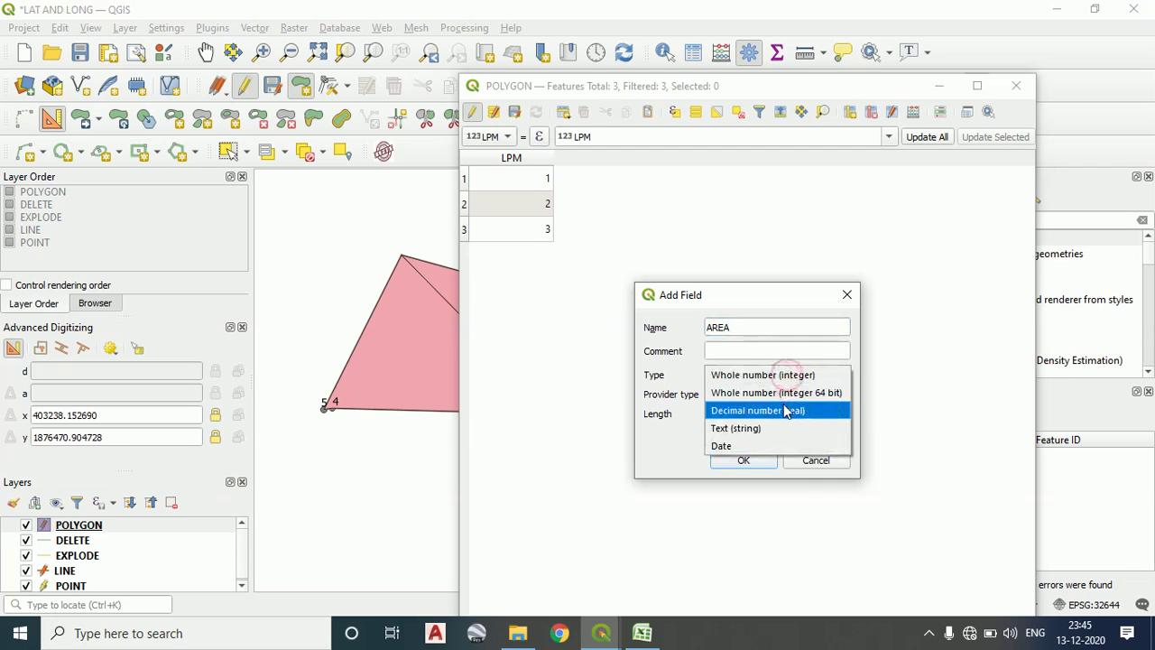
click(783, 403)
click(844, 440)
click(845, 418)
click(845, 418)
click(845, 418)
click(845, 418)
click(845, 418)
click(845, 418)
click(846, 411)
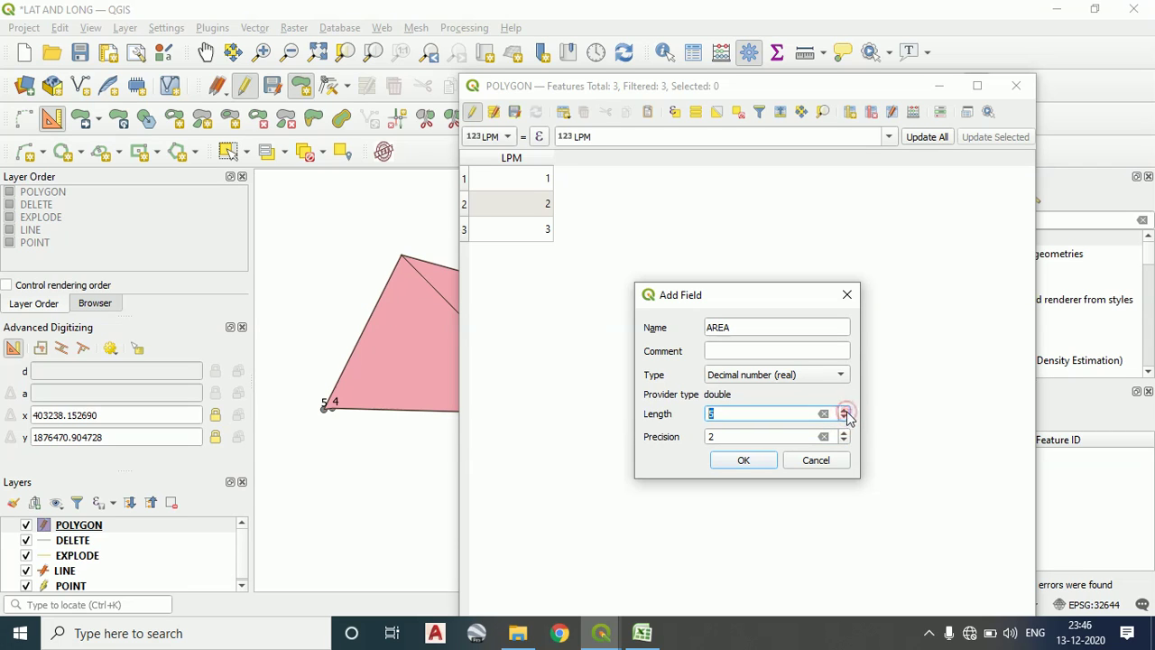
click(749, 461)
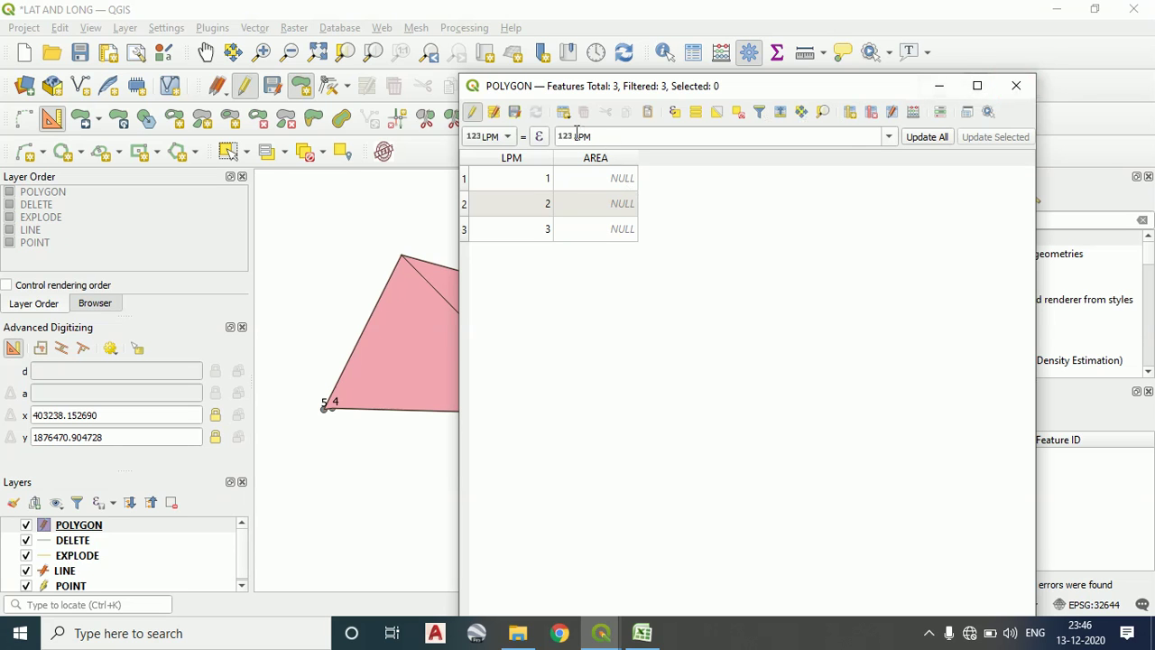
click(514, 112)
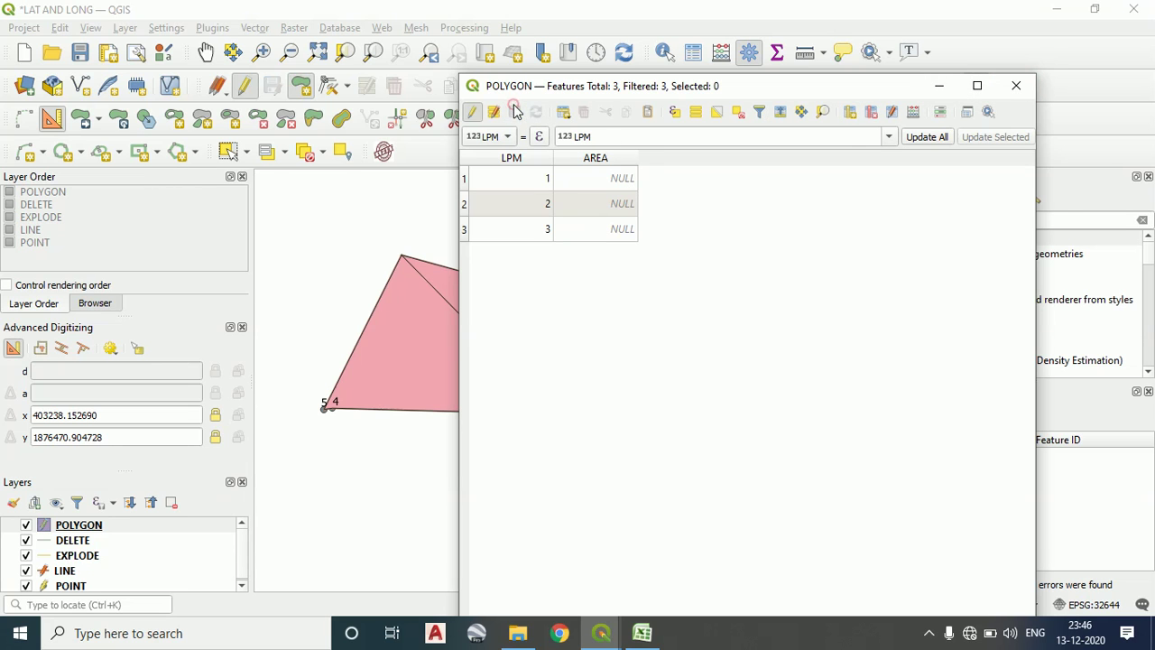
click(1015, 86)
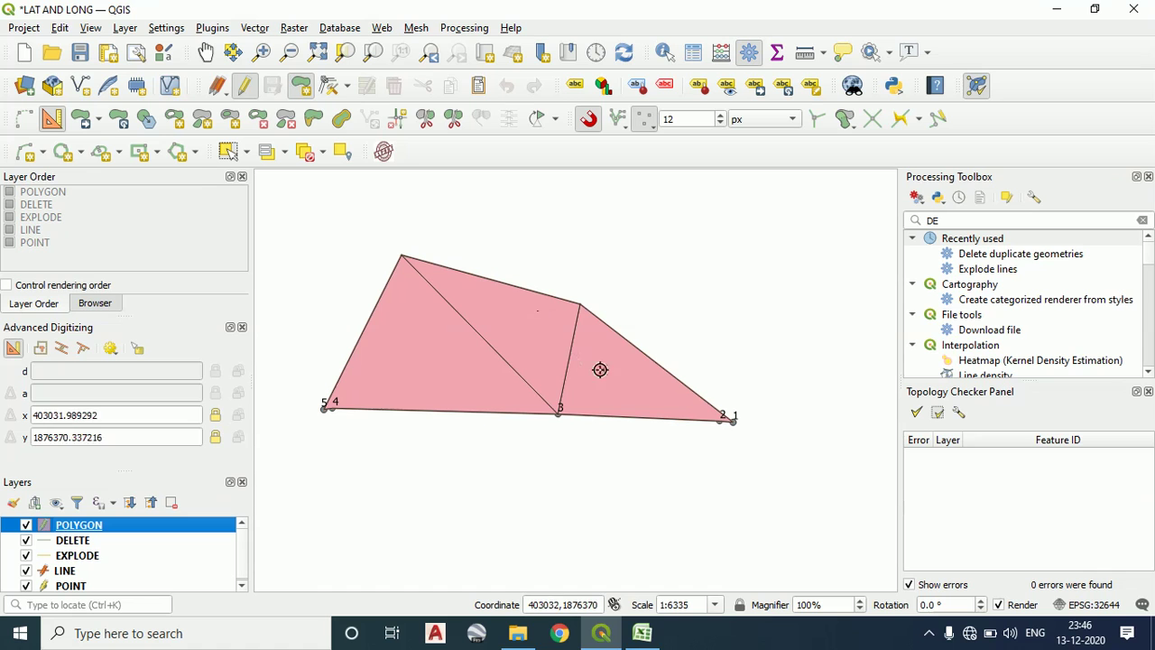
Turn on single labels for the POLYGON layer, using the LPM field as the label value
right_click(86, 533)
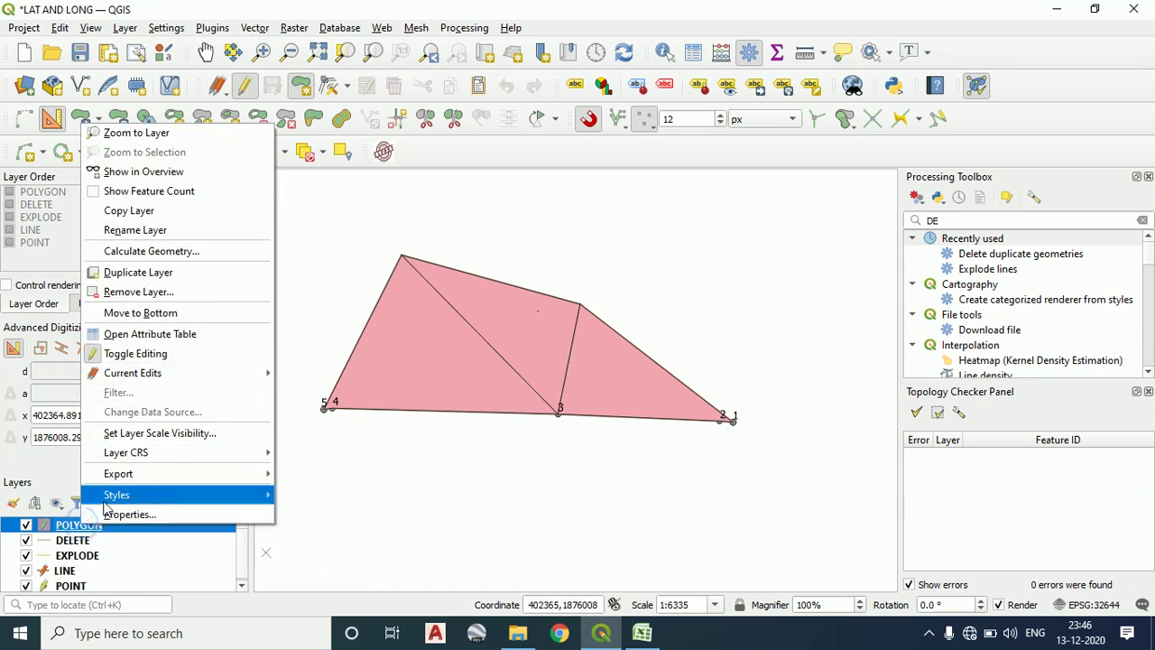
click(106, 511)
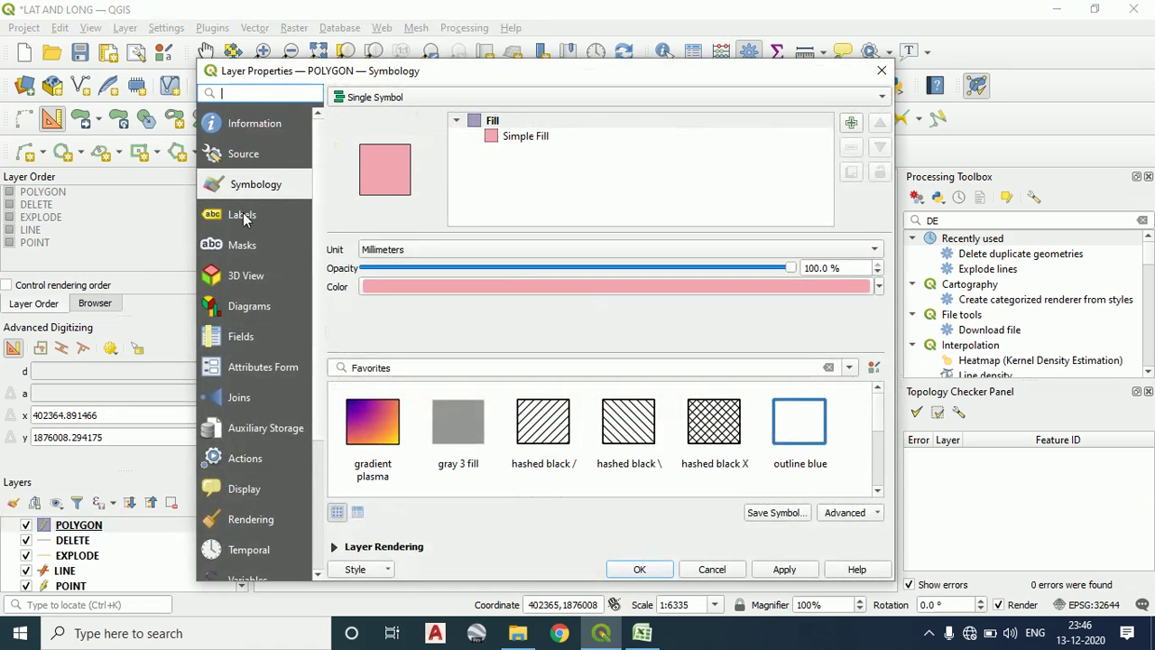
click(243, 215)
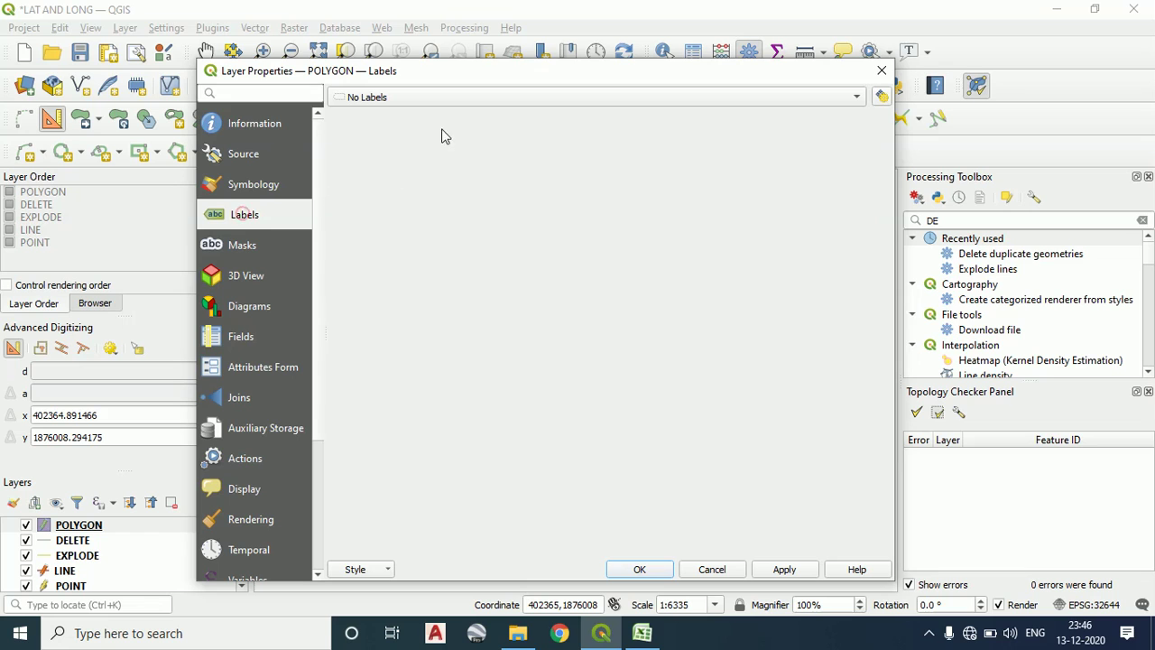
click(456, 99)
click(456, 108)
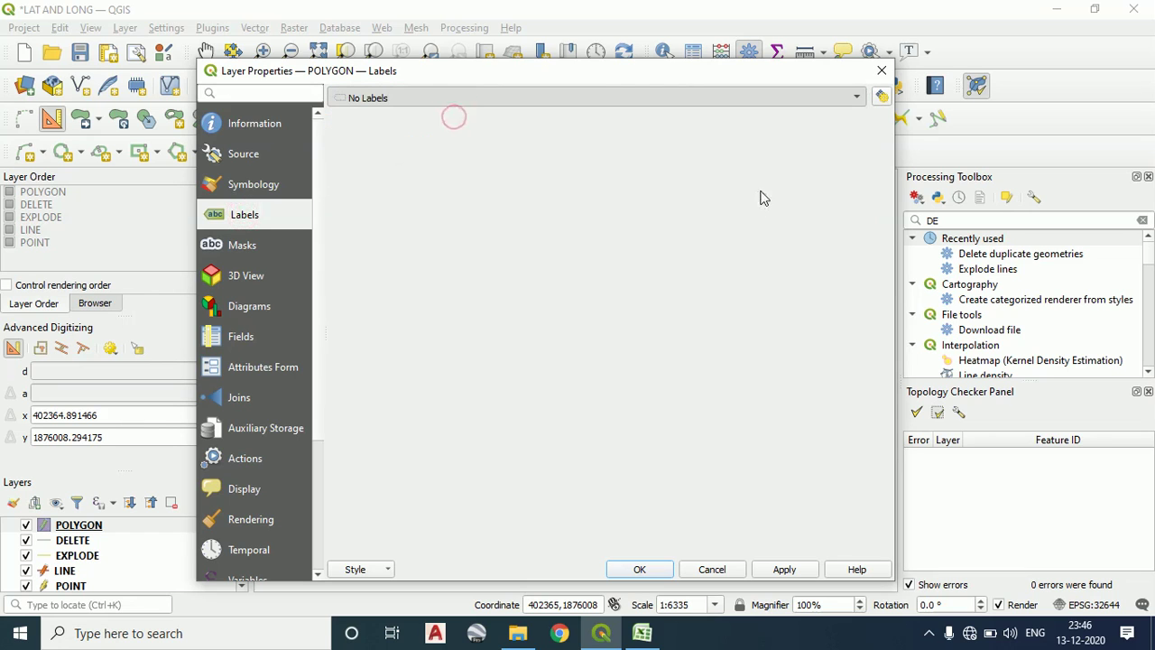
click(857, 122)
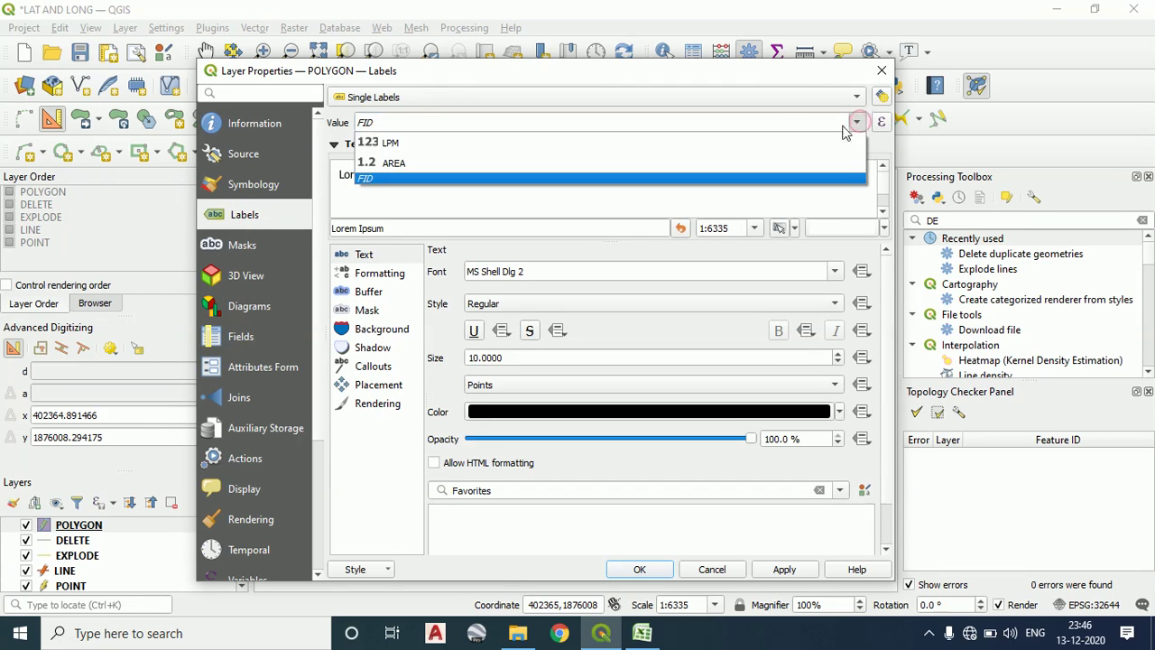
click(761, 144)
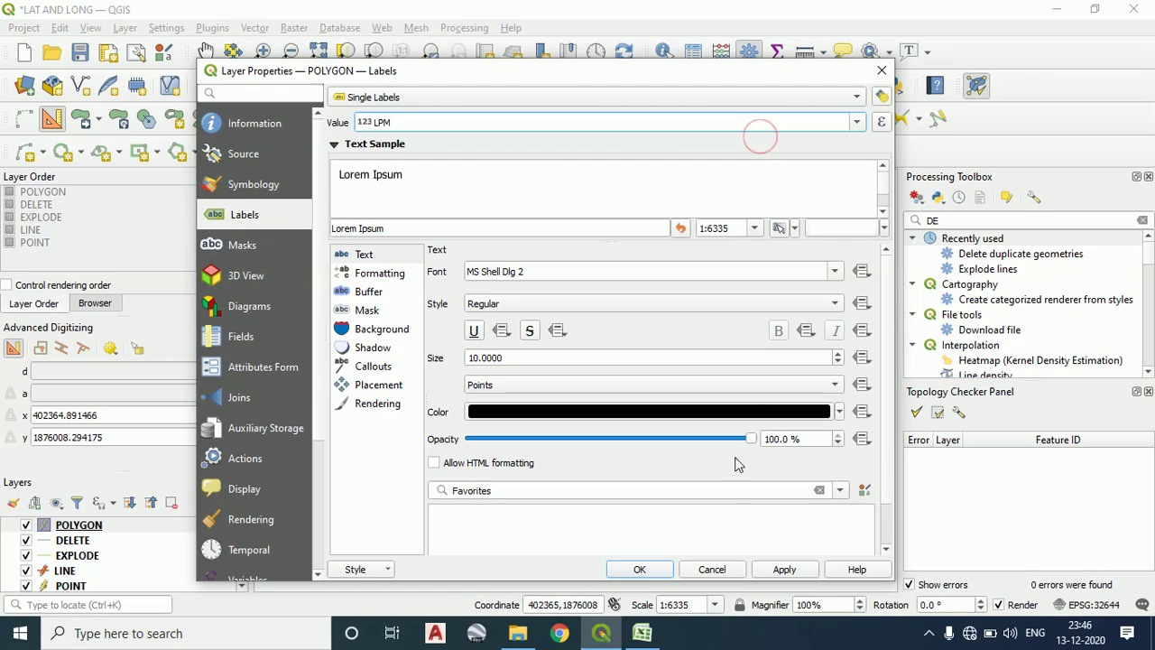
click(657, 568)
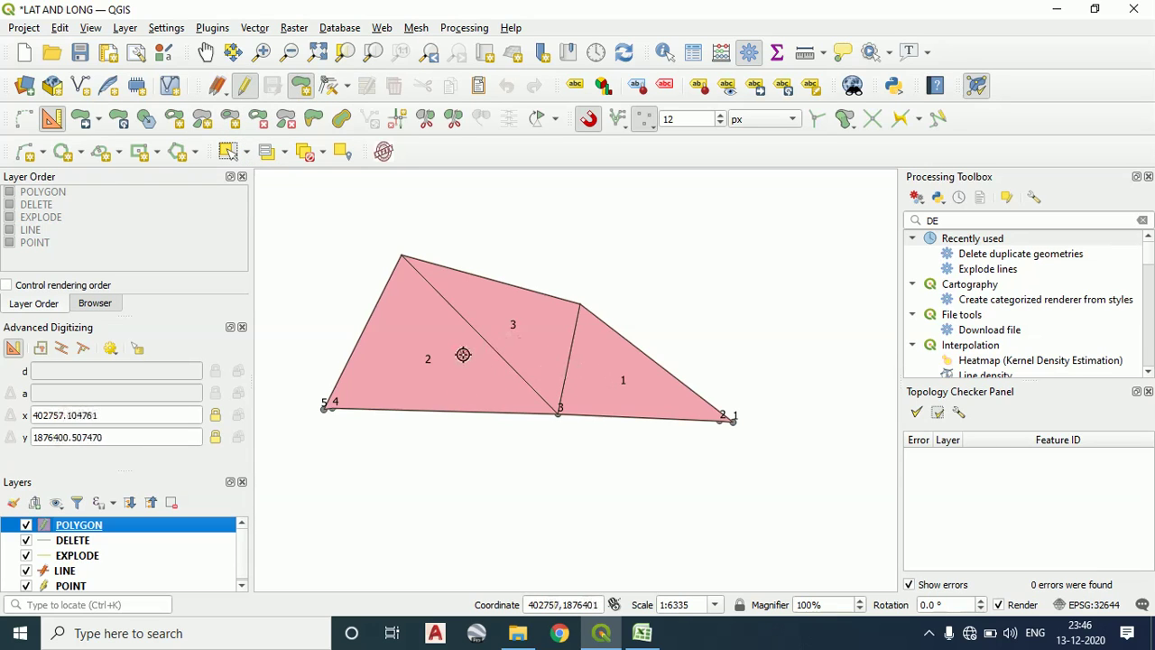
Select the westernmost polygon, labelled 2, and set its LPM attribute to 1
click(246, 153)
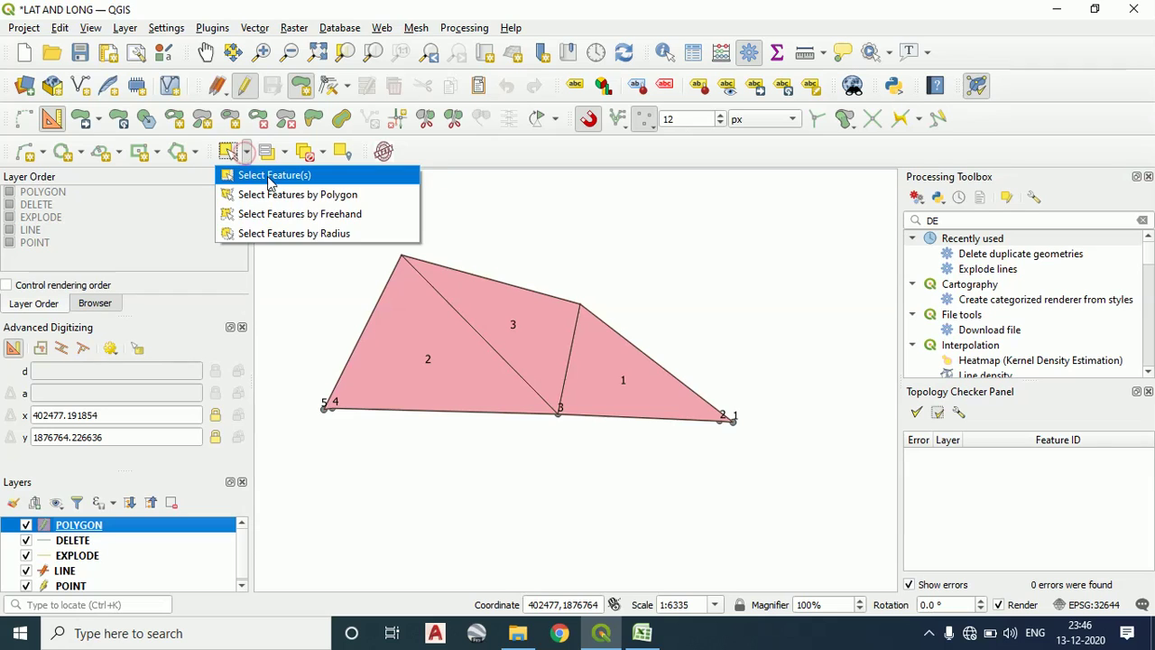
click(267, 176)
click(429, 374)
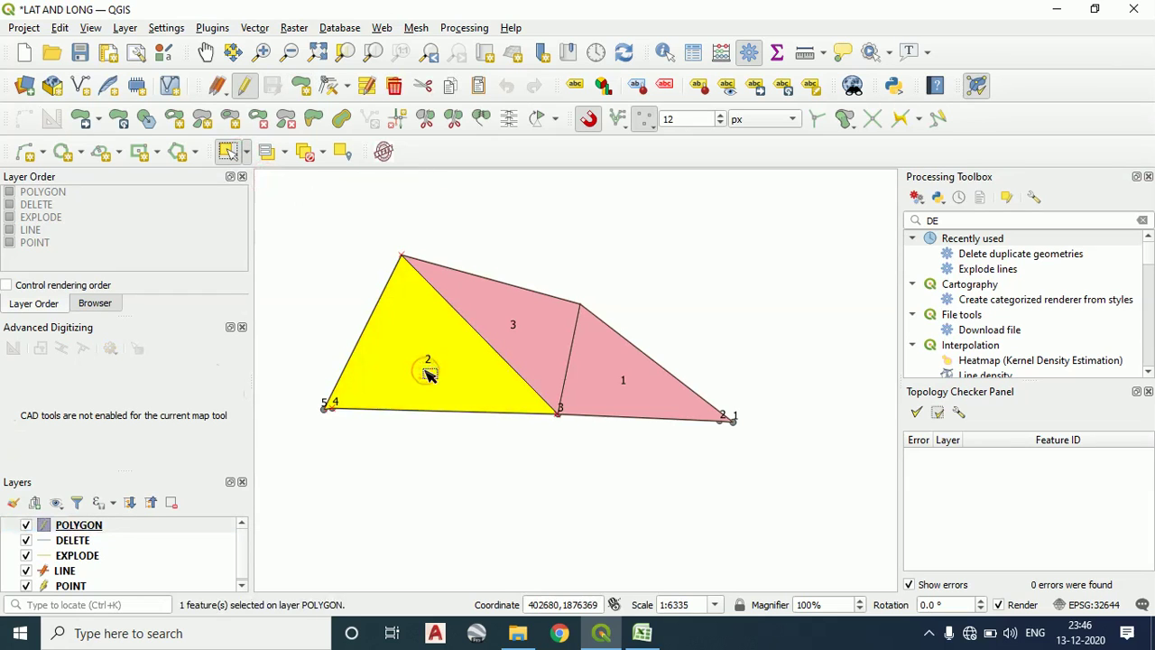
click(248, 154)
click(258, 175)
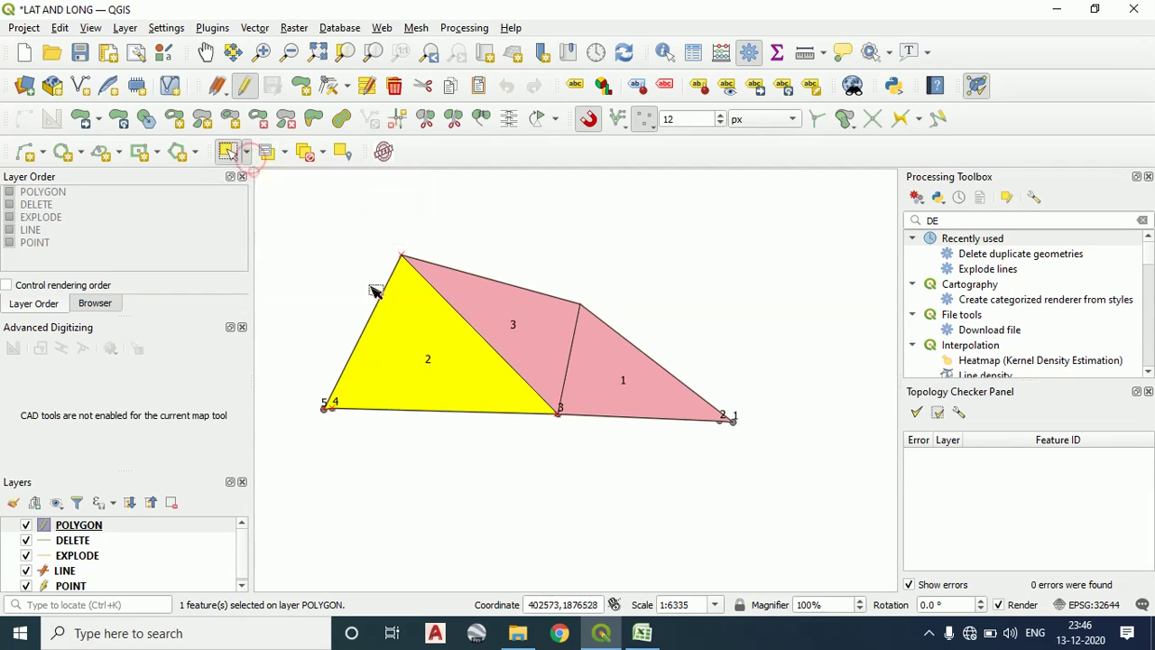
click(369, 86)
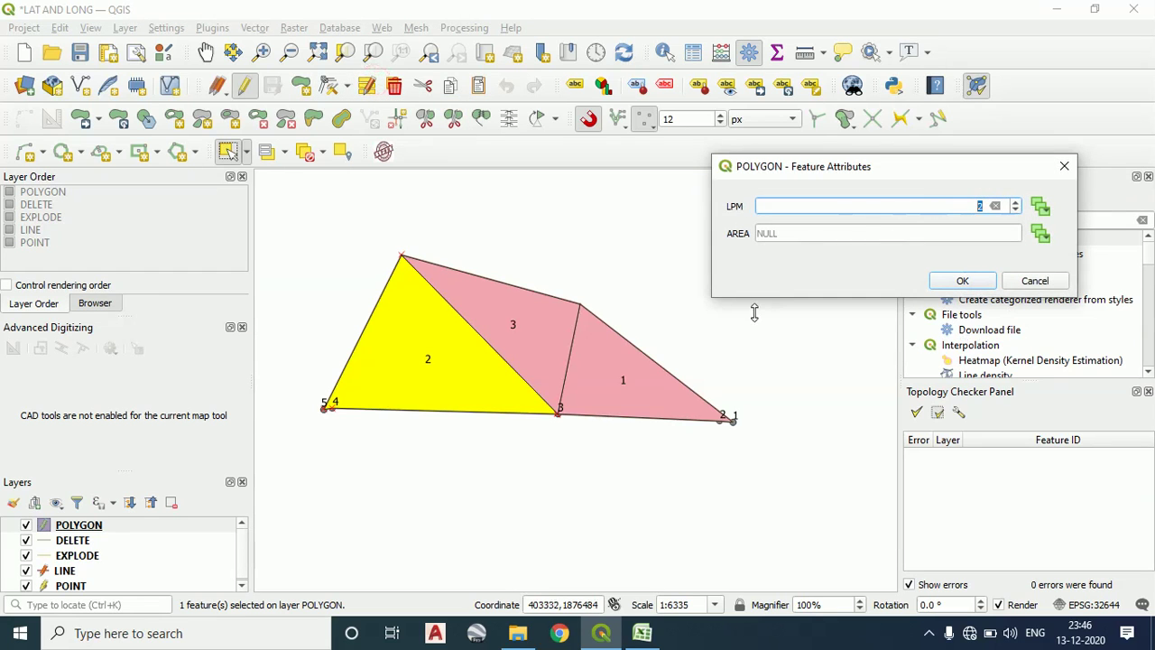
text(1)
click(962, 281)
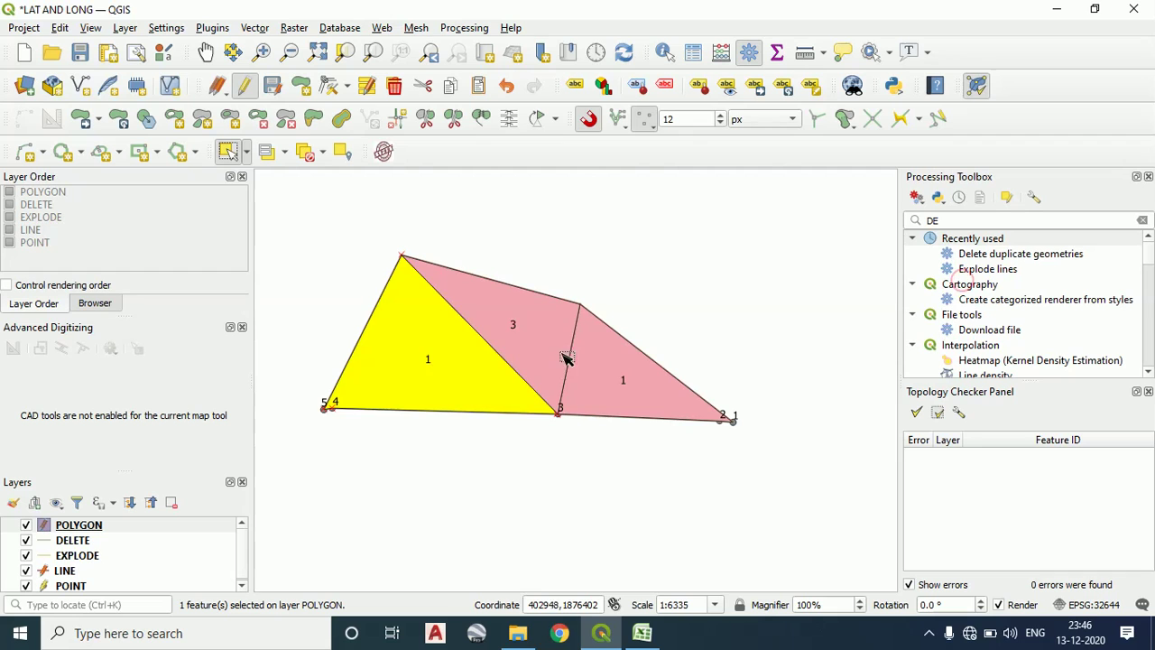
Select the middle polygon, labelled 3, and set its LPM attribute to 2
click(536, 336)
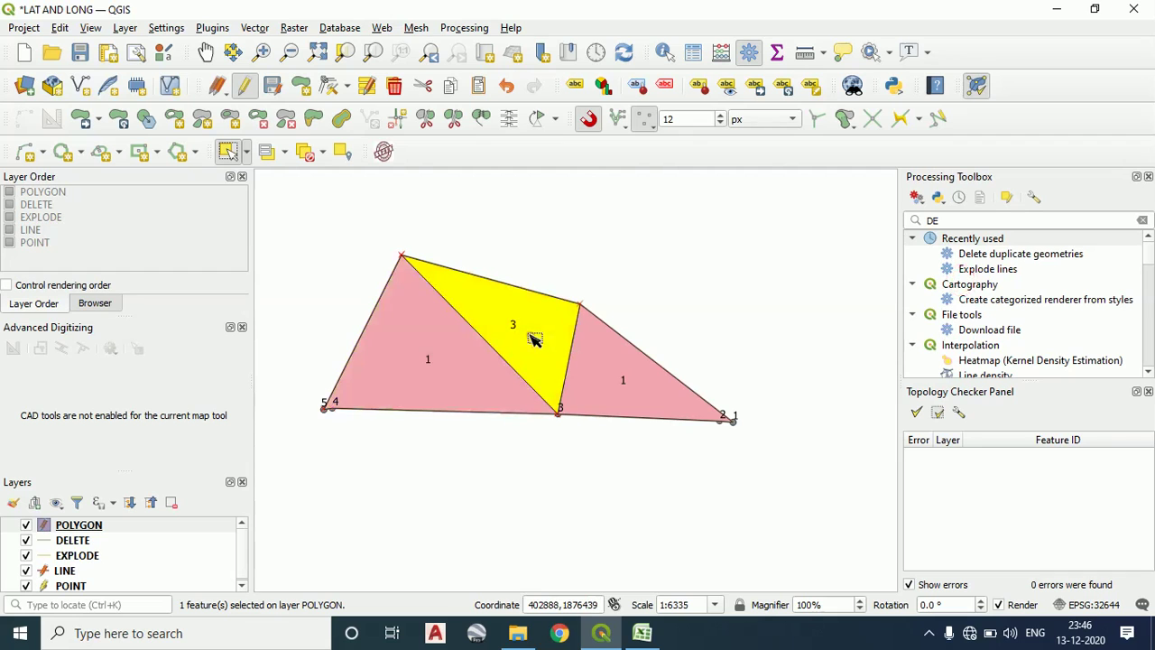
click(377, 83)
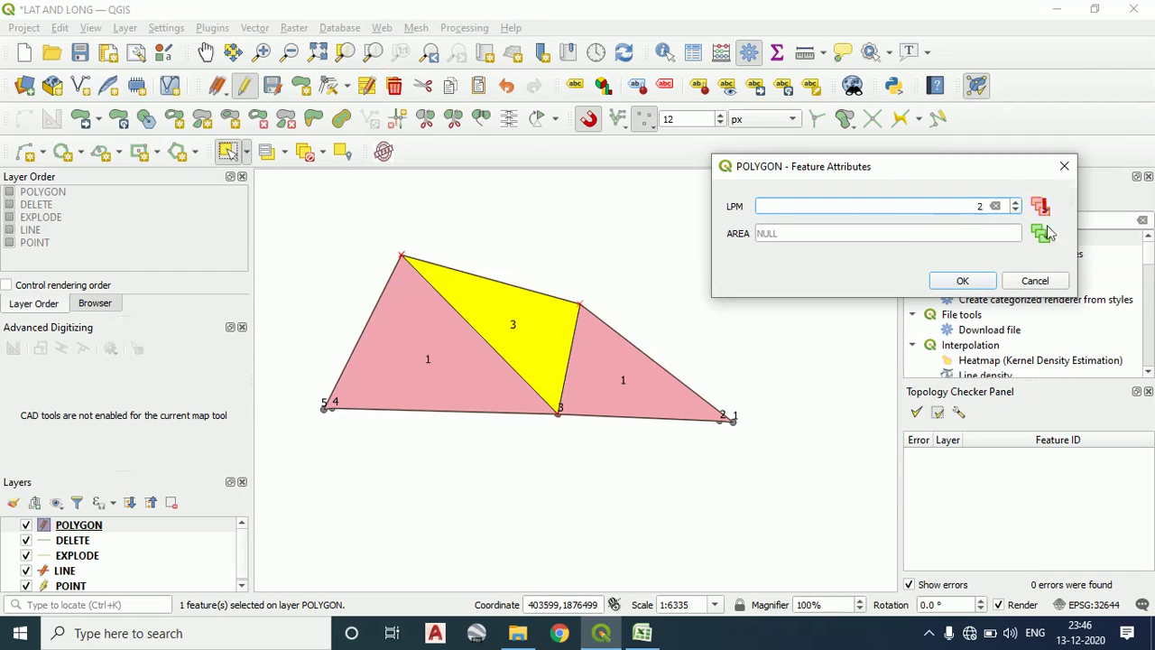
click(962, 280)
Set the easternmost polygon's LPM attribute to 3 and clear the feature selection
click(610, 379)
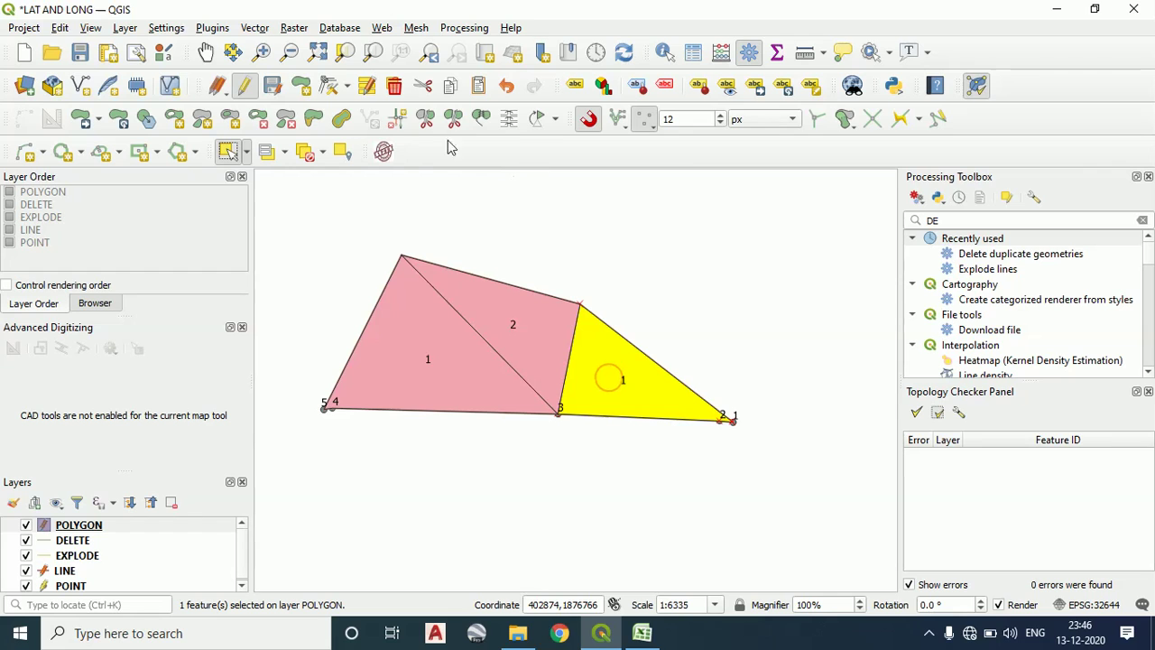
click(366, 85)
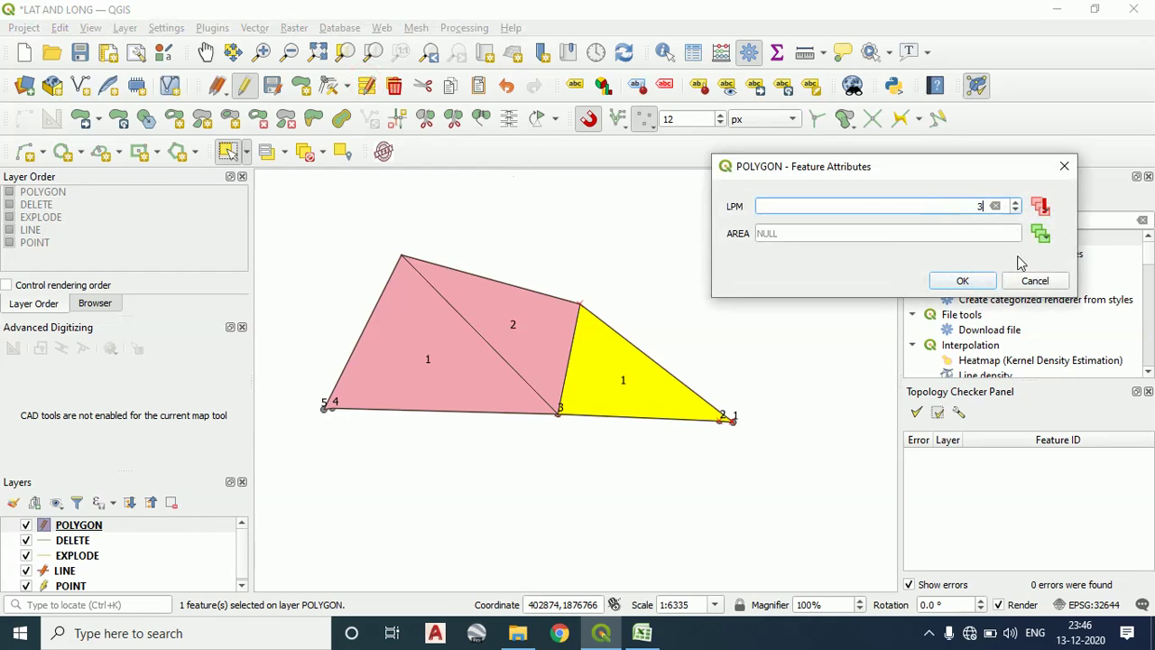
click(963, 281)
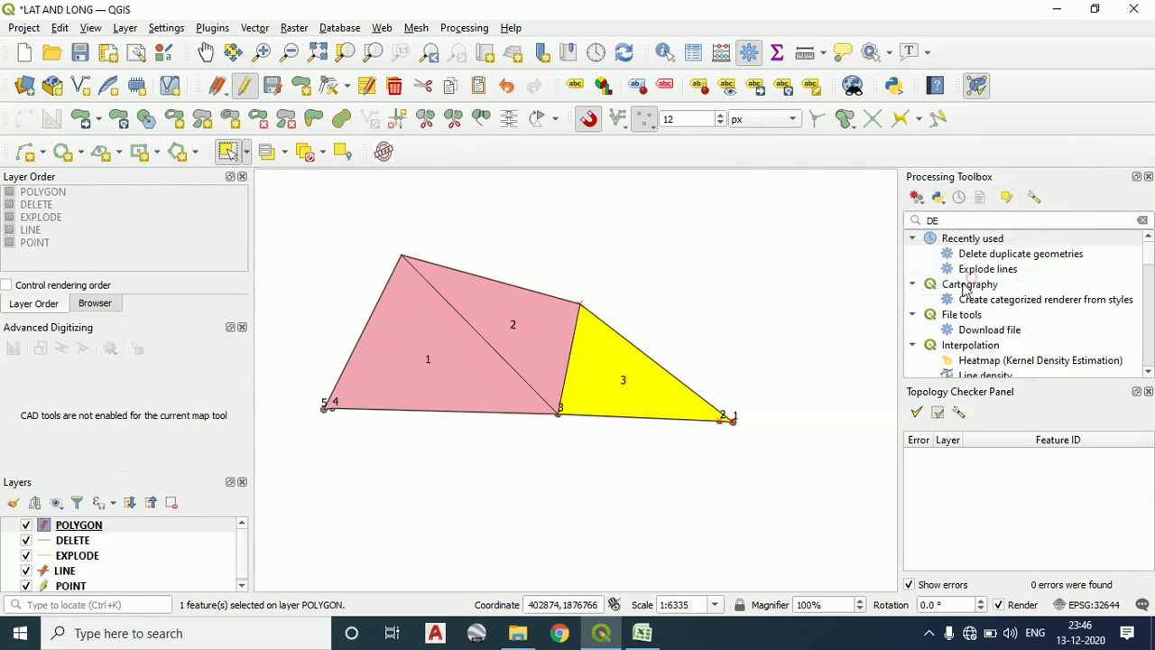
click(584, 469)
scroll(574, 420, up, 1)
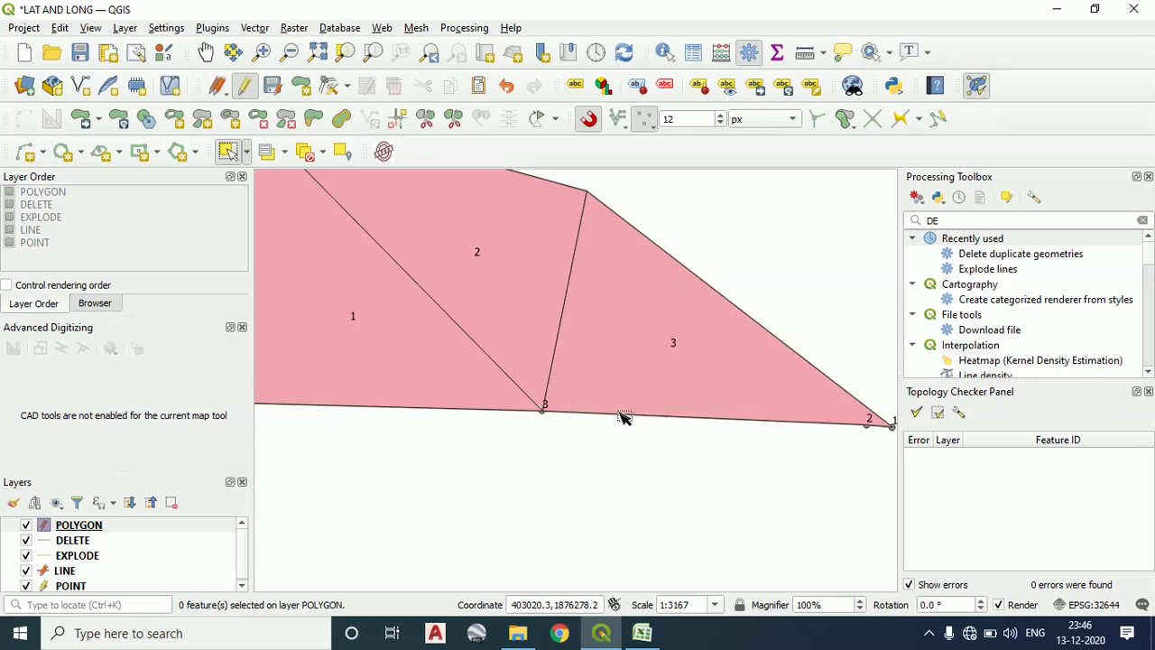
scroll(636, 422, down, 2)
drag(642, 426, 565, 404)
scroll(566, 402, up, 1)
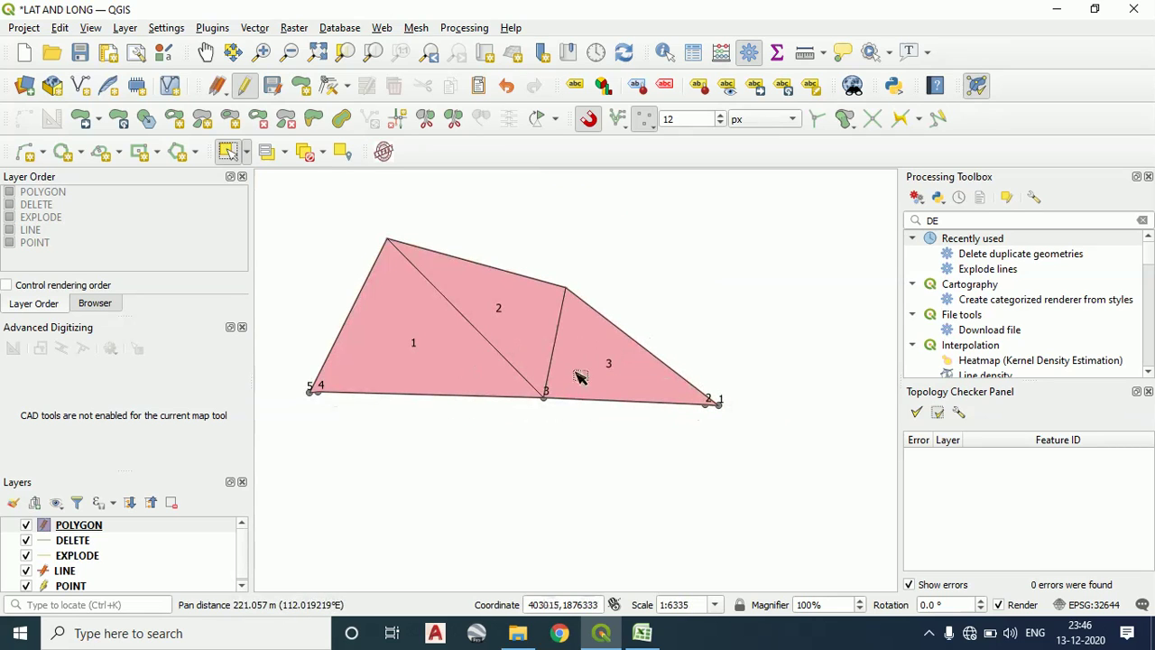
Calculate the area of the POLYGON layer's features in acres into the AREA field, using the layer's coordinate reference system
right_click(68, 528)
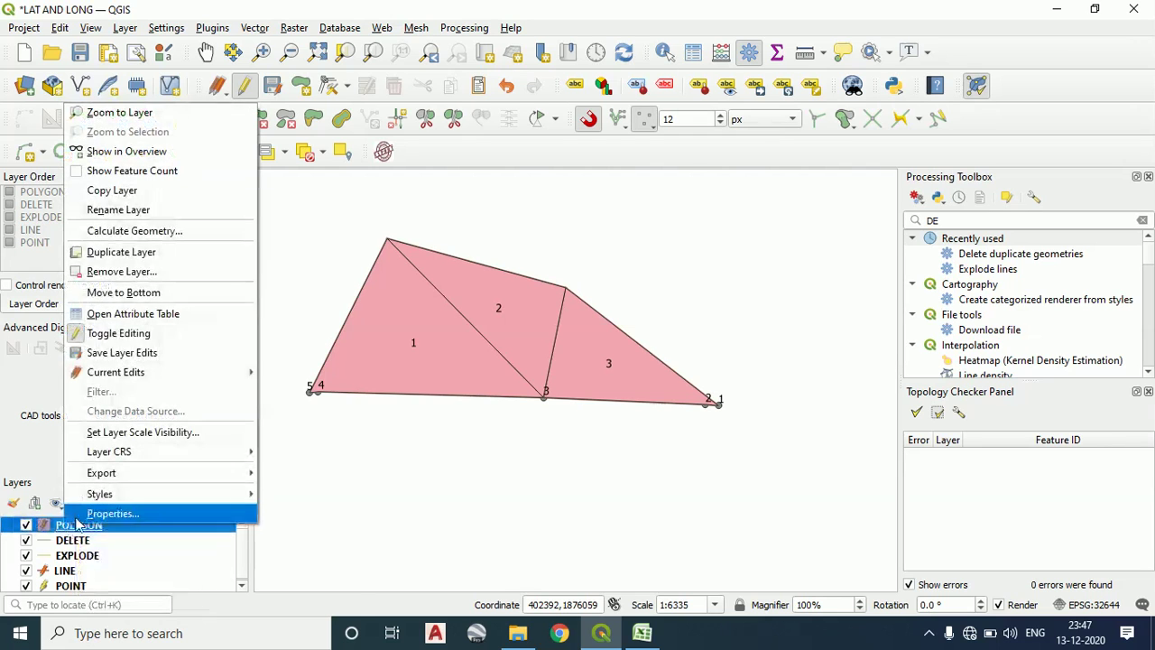
click(158, 234)
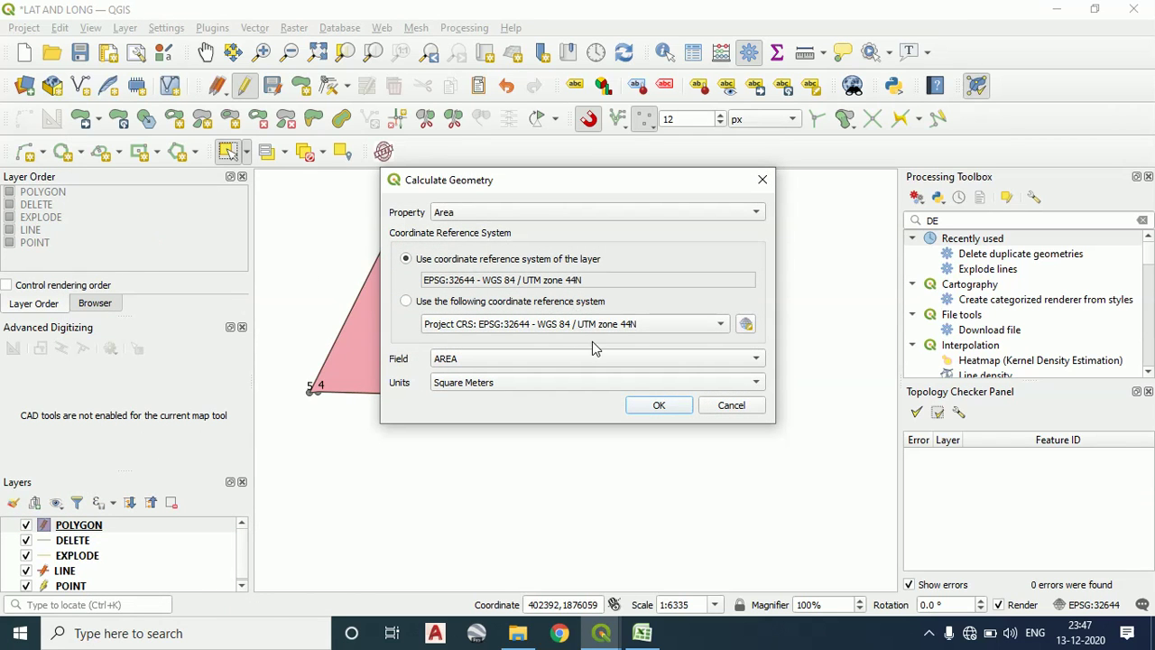
click(549, 361)
click(533, 386)
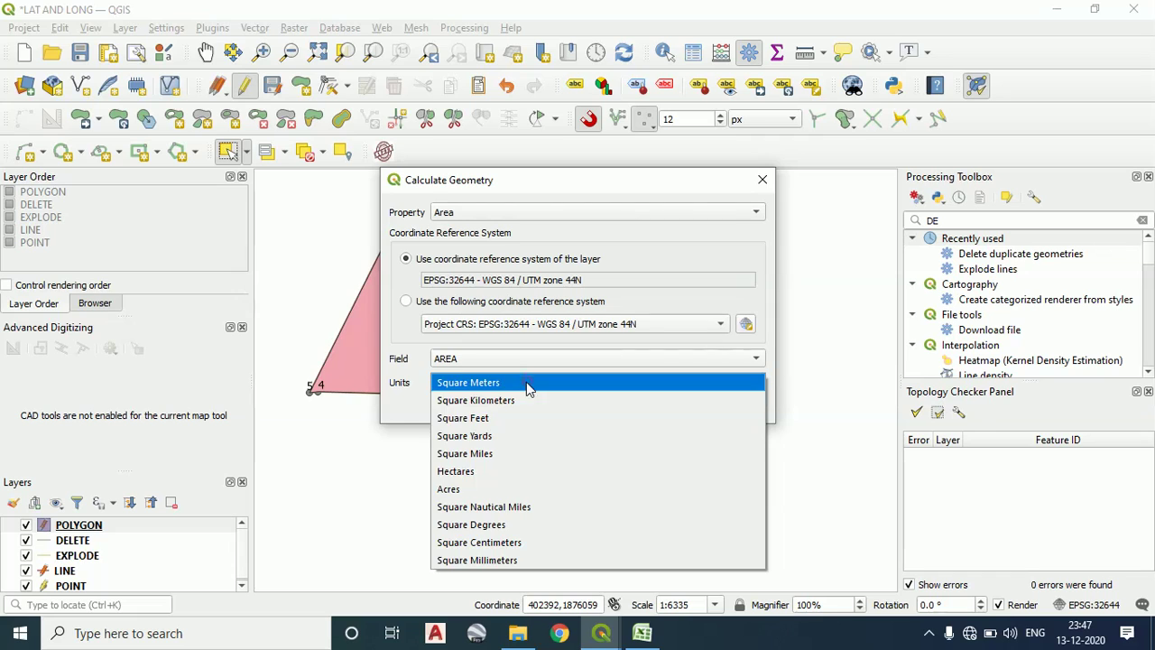
click(485, 490)
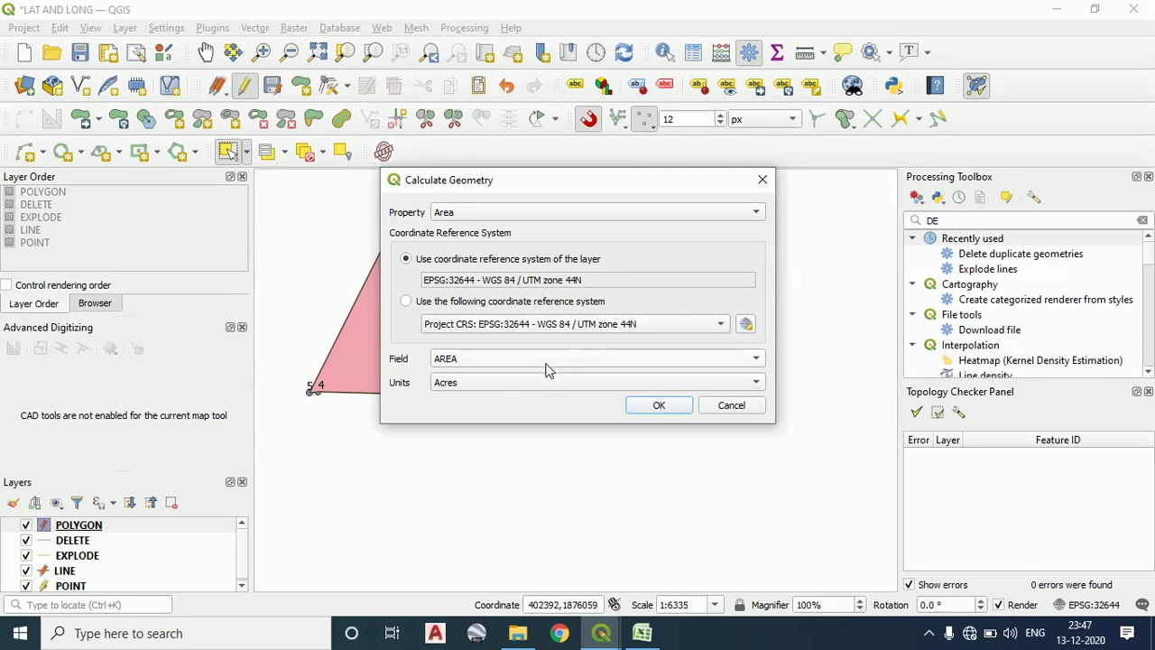
click(661, 405)
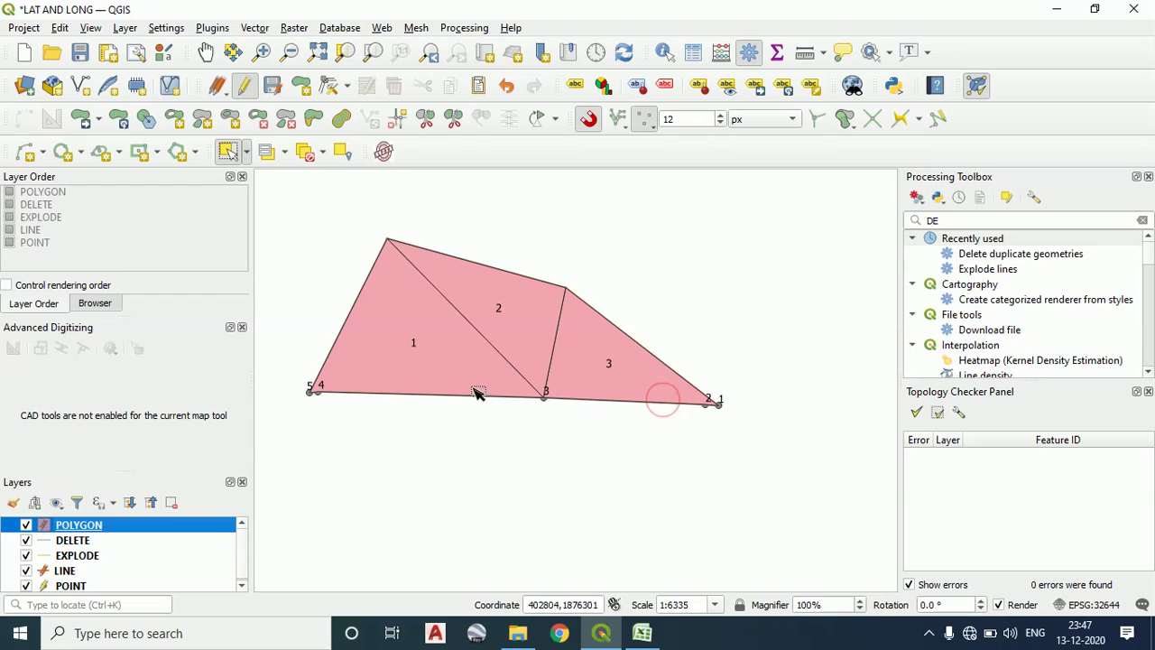
Open the POLYGON layer's attribute table and sort its records by LPM in ascending order
right_click(102, 526)
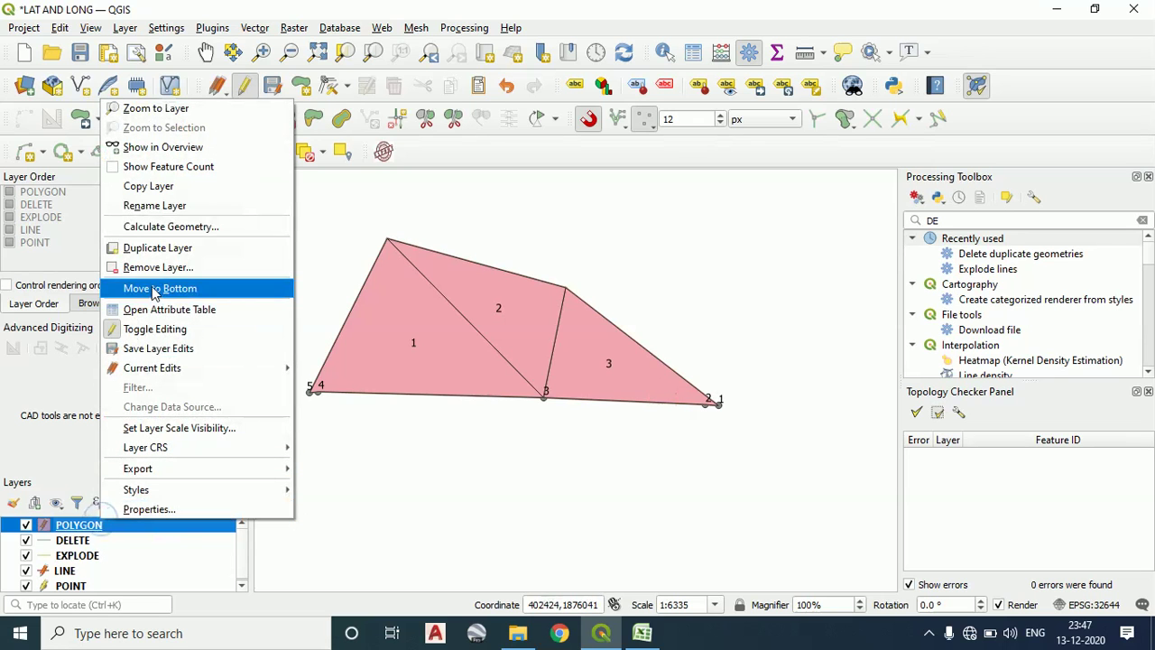
click(169, 308)
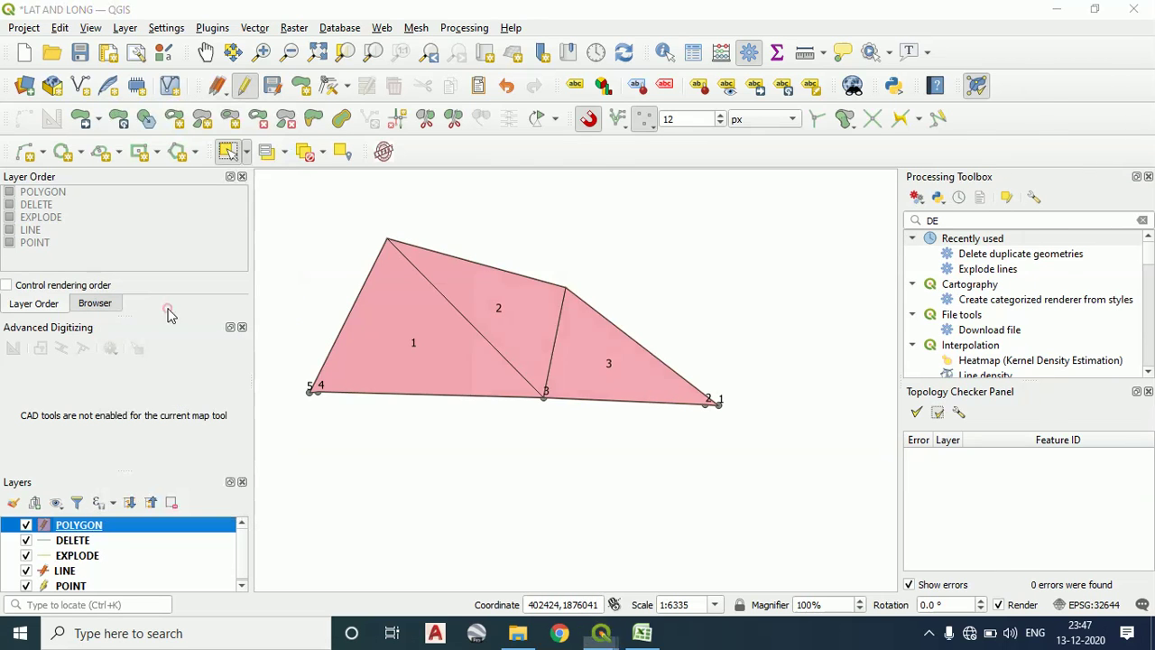
drag(691, 95, 822, 93)
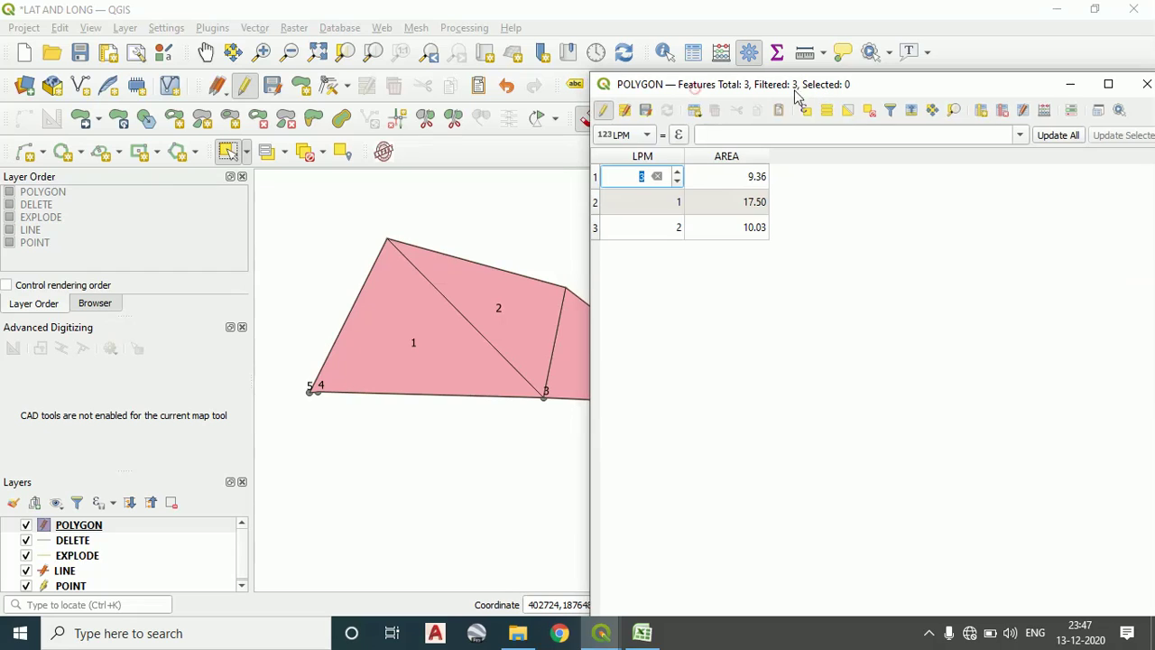
click(636, 155)
click(636, 155)
click(643, 158)
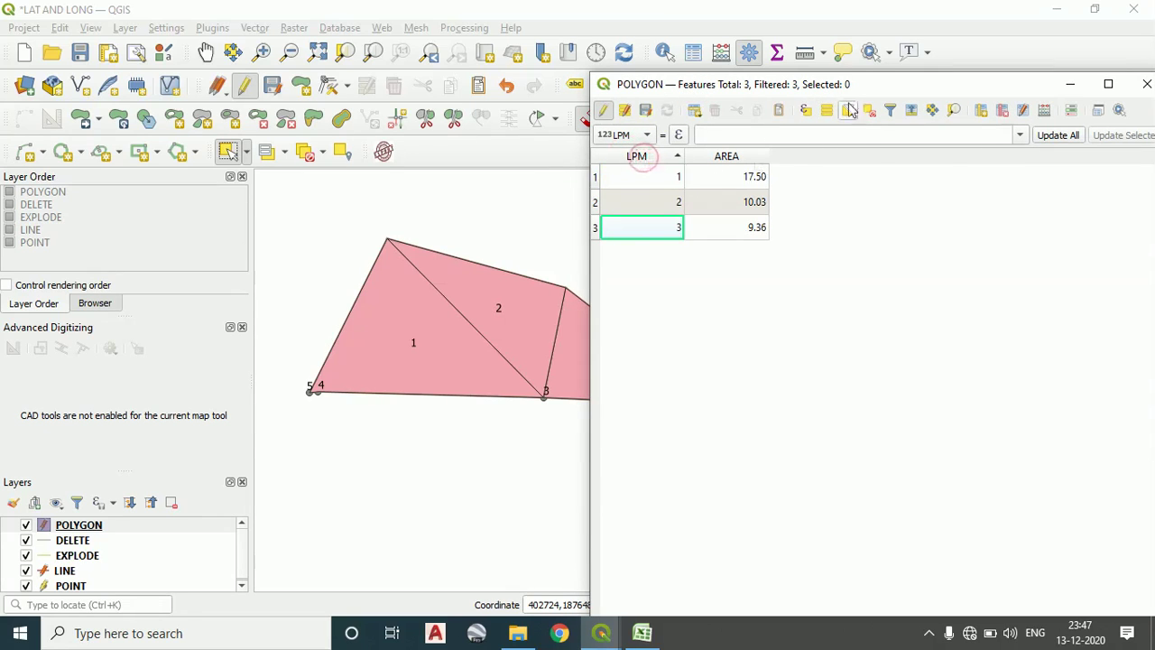
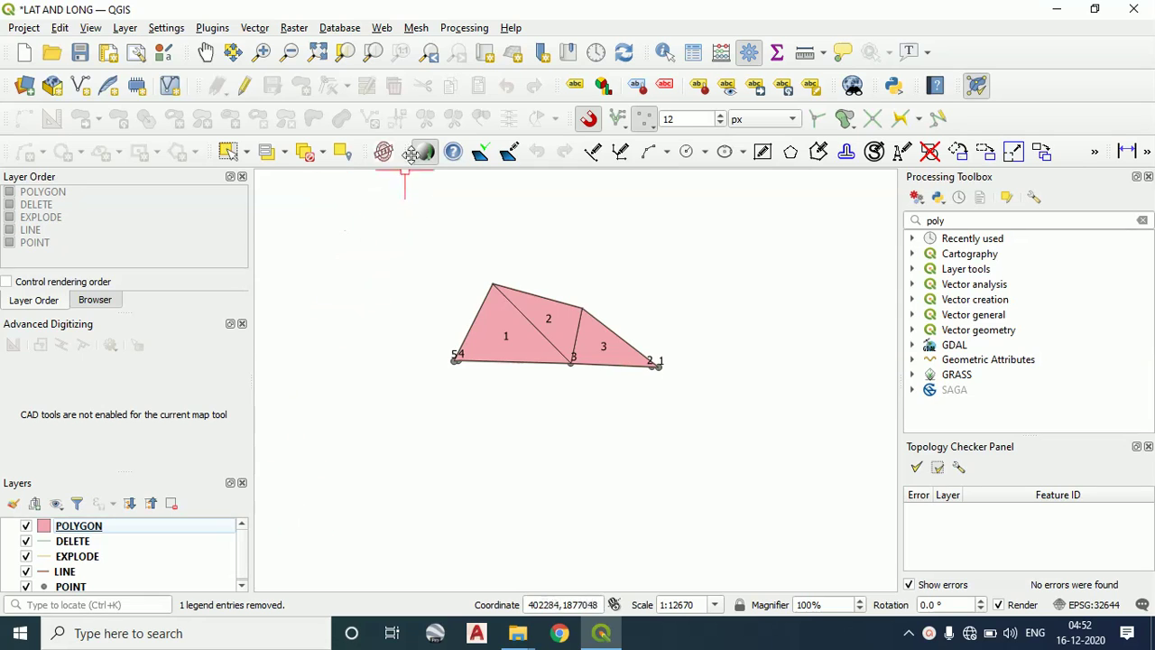
Open the Split Vector Layer tool with the POLYGON layer as the active layer
click(98, 531)
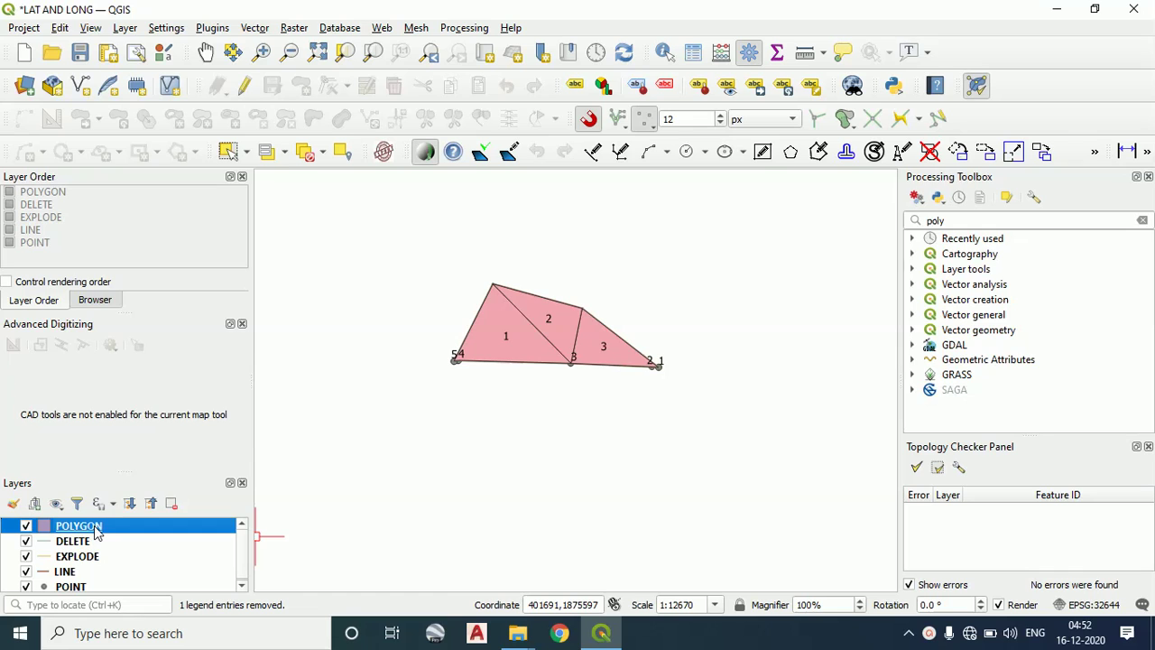
right_click(98, 531)
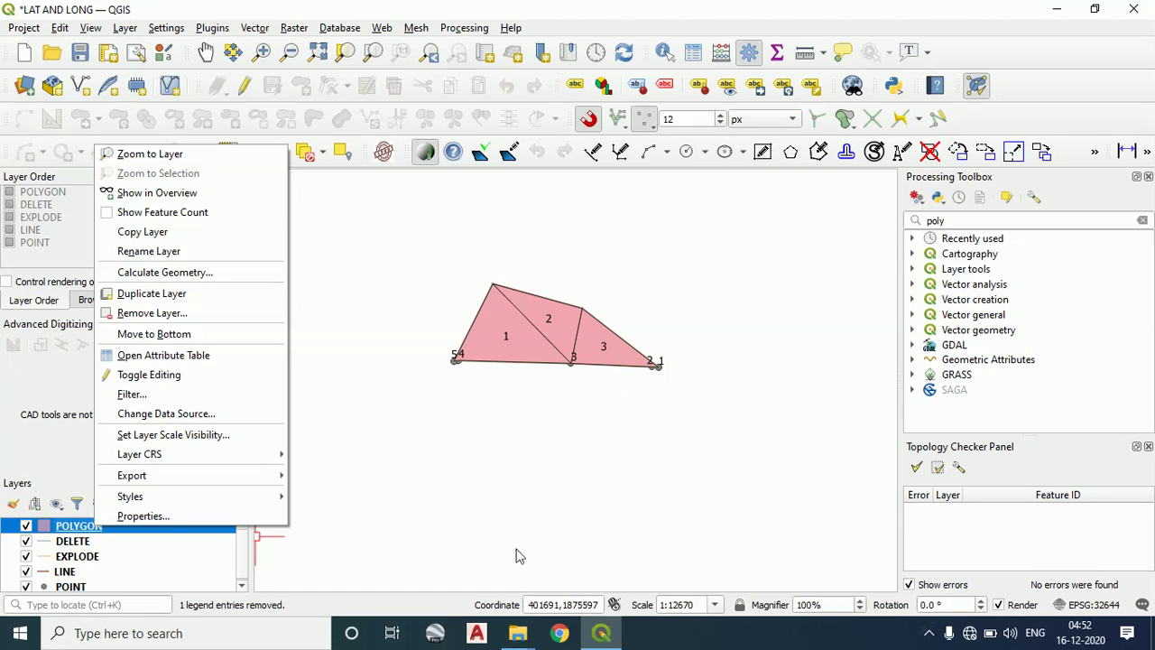
click(409, 185)
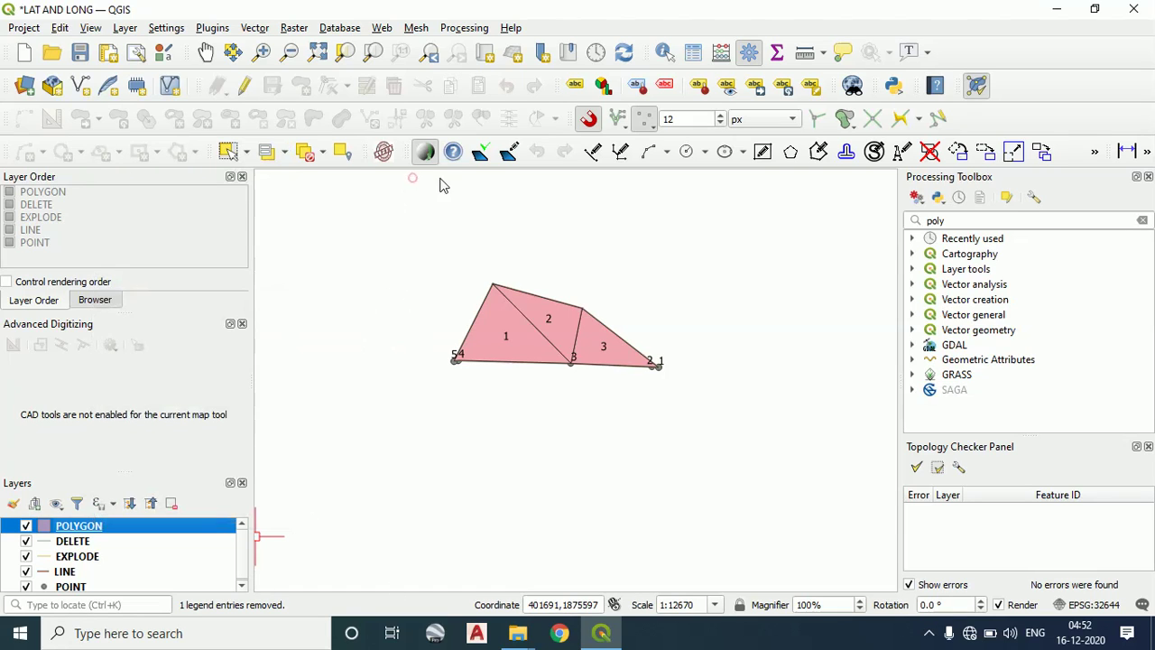
click(168, 28)
mouse_move(213, 30)
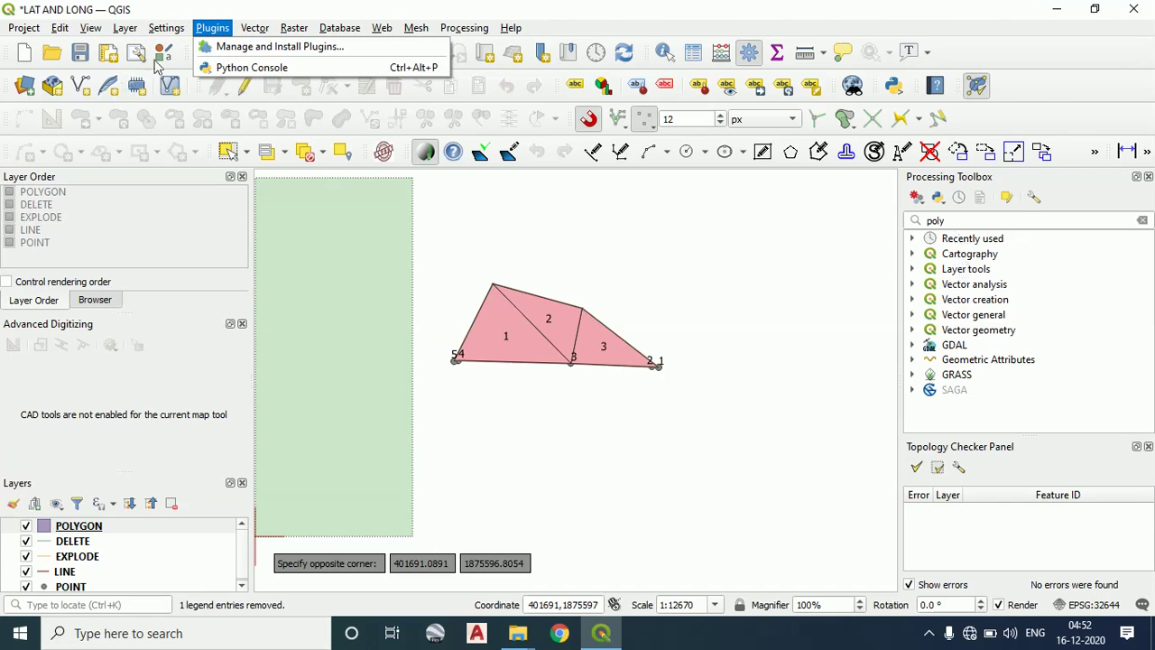
mouse_move(254, 28)
mouse_move(310, 204)
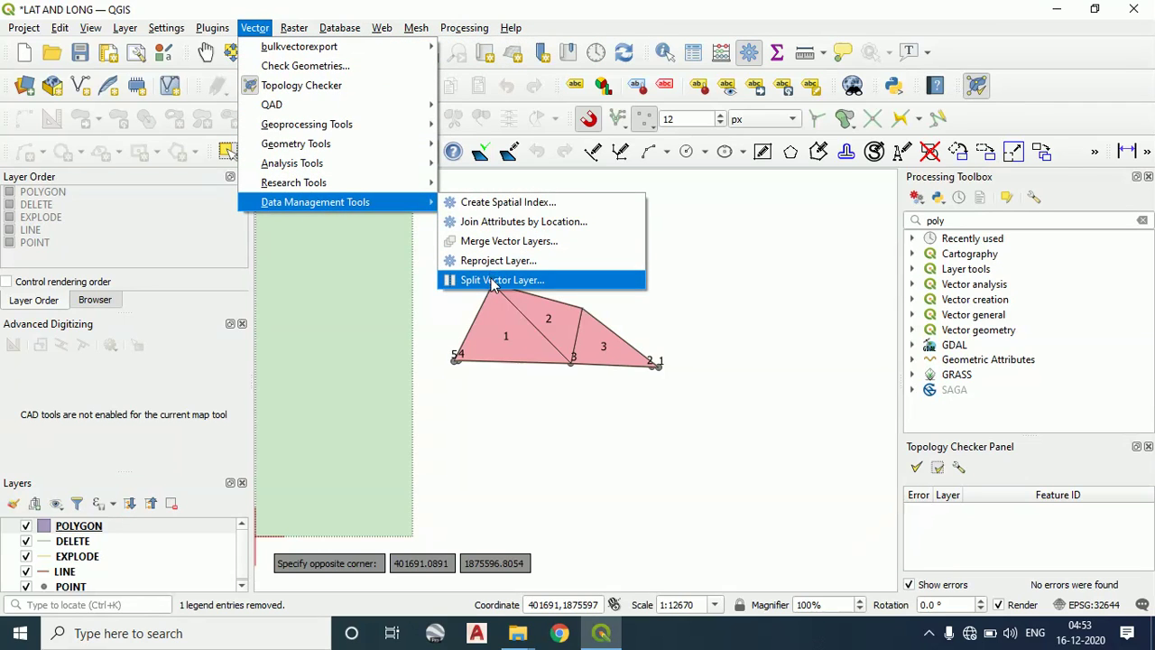
click(494, 281)
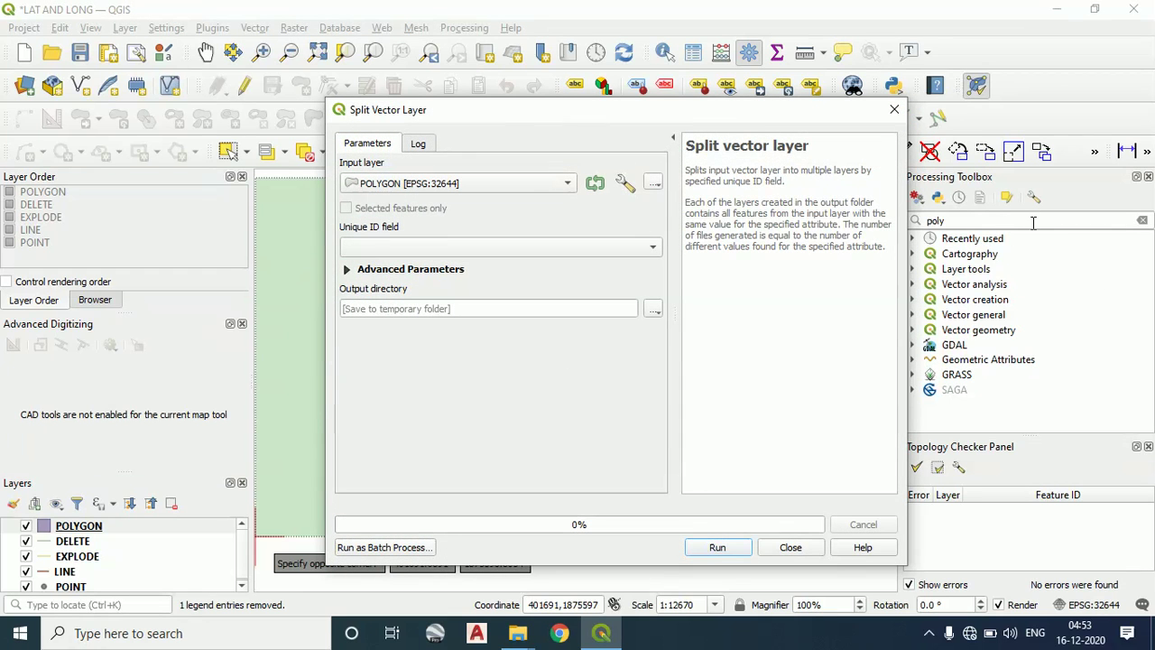
Keep POLYGON as the input layer and set the split's unique ID field to LPM
click(532, 184)
click(531, 178)
click(650, 250)
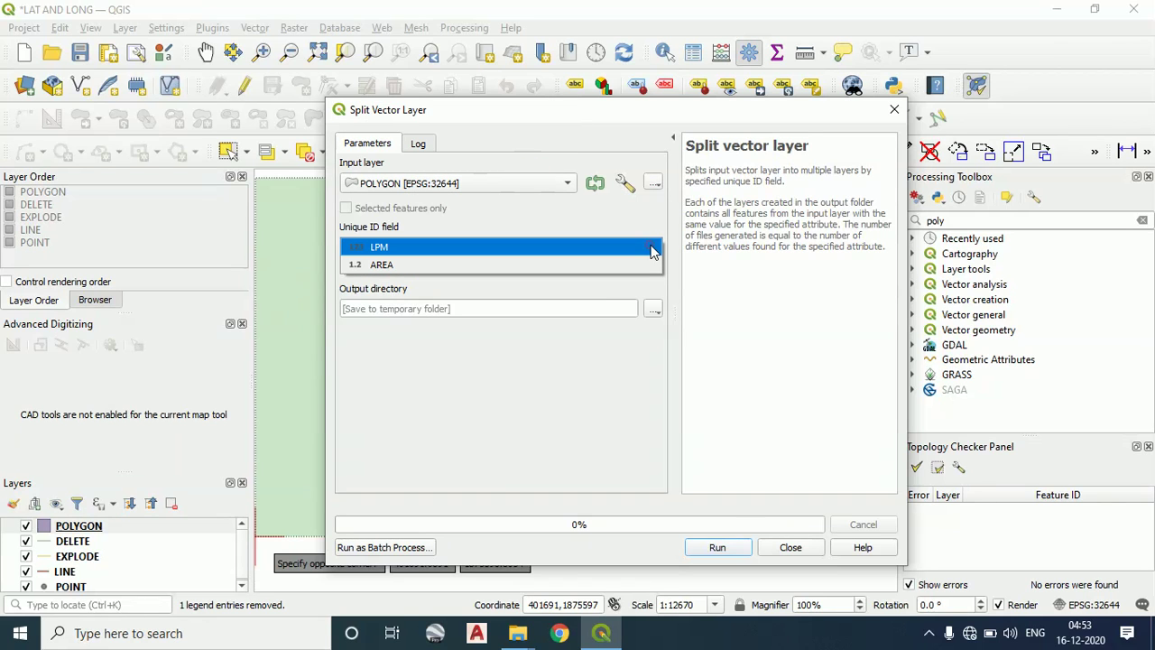
click(691, 114)
drag(691, 113, 889, 96)
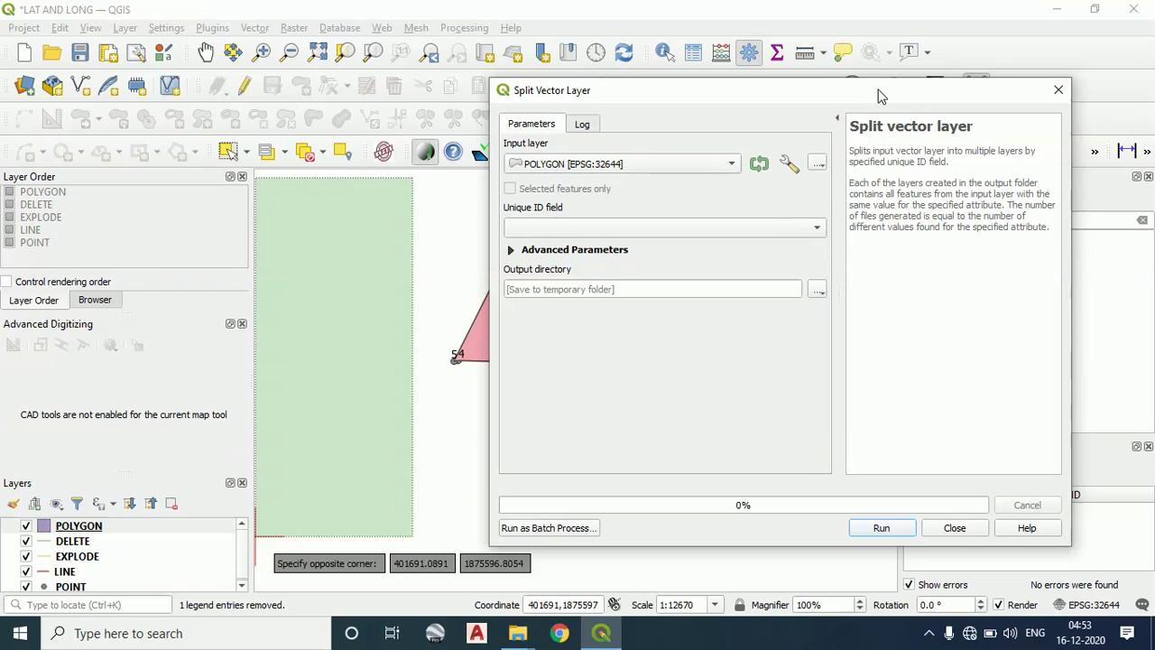
click(776, 229)
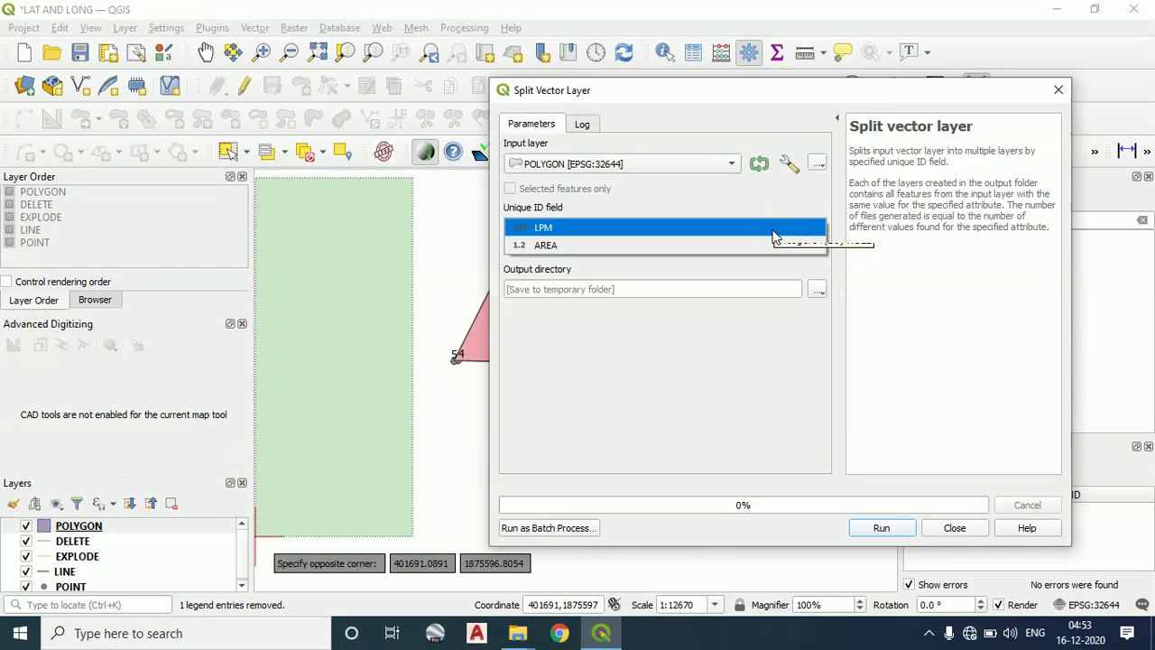
click(772, 227)
Create a new folder named LPM inside team > LAT LONG and set it as the split's output directory
click(820, 286)
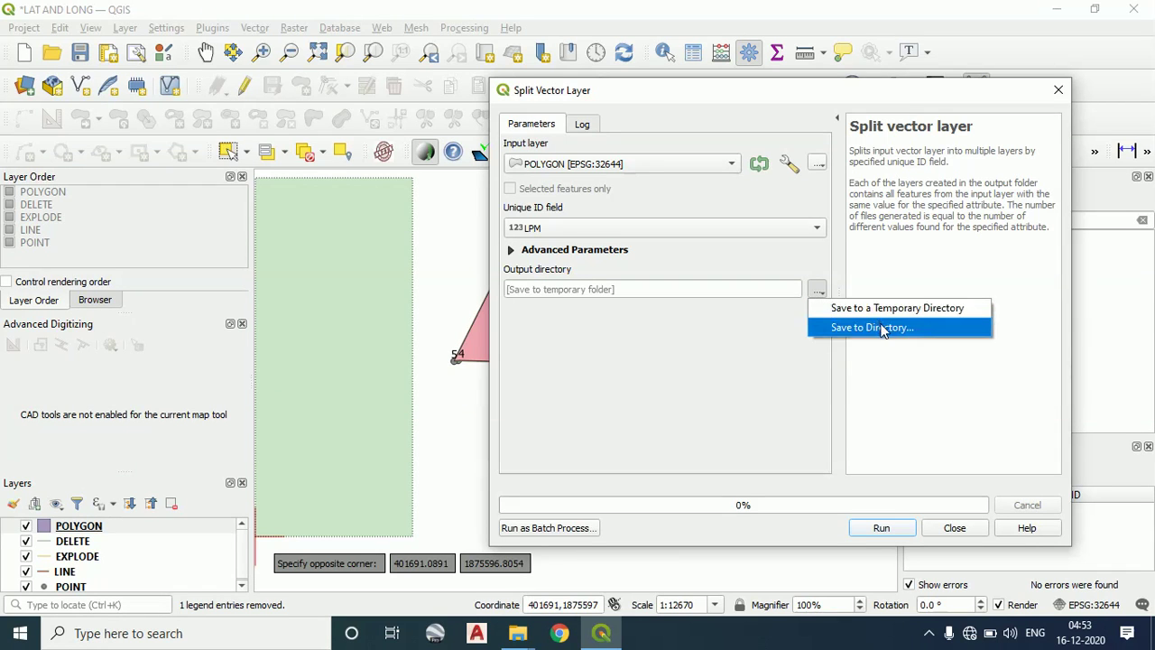
click(883, 329)
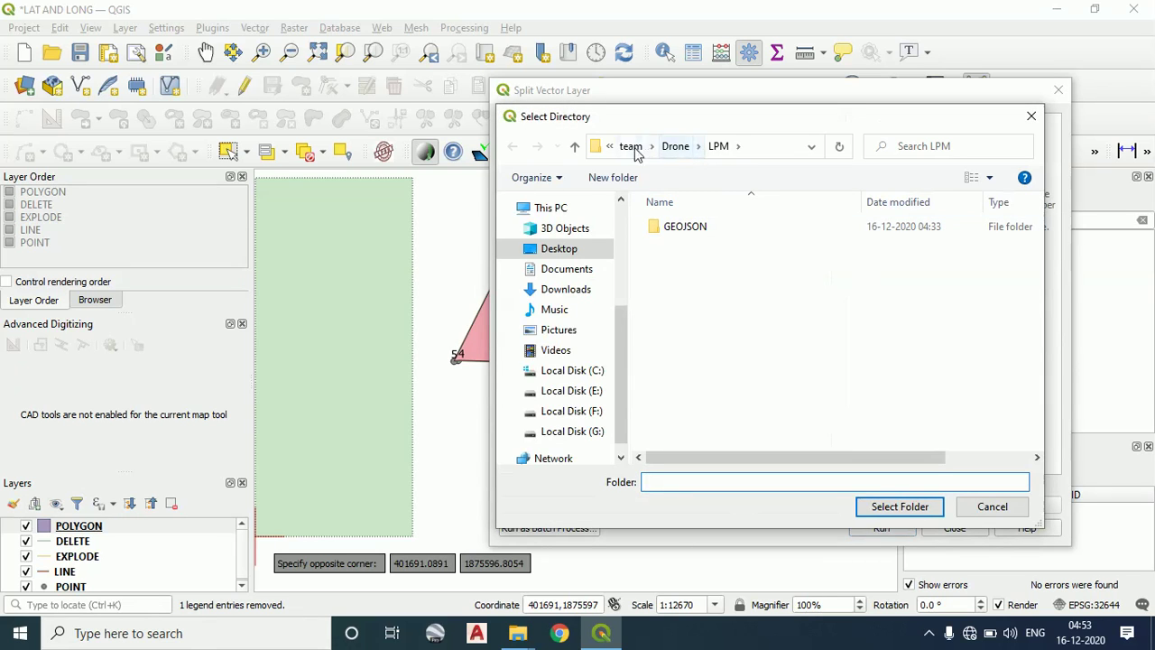
click(635, 151)
click(718, 282)
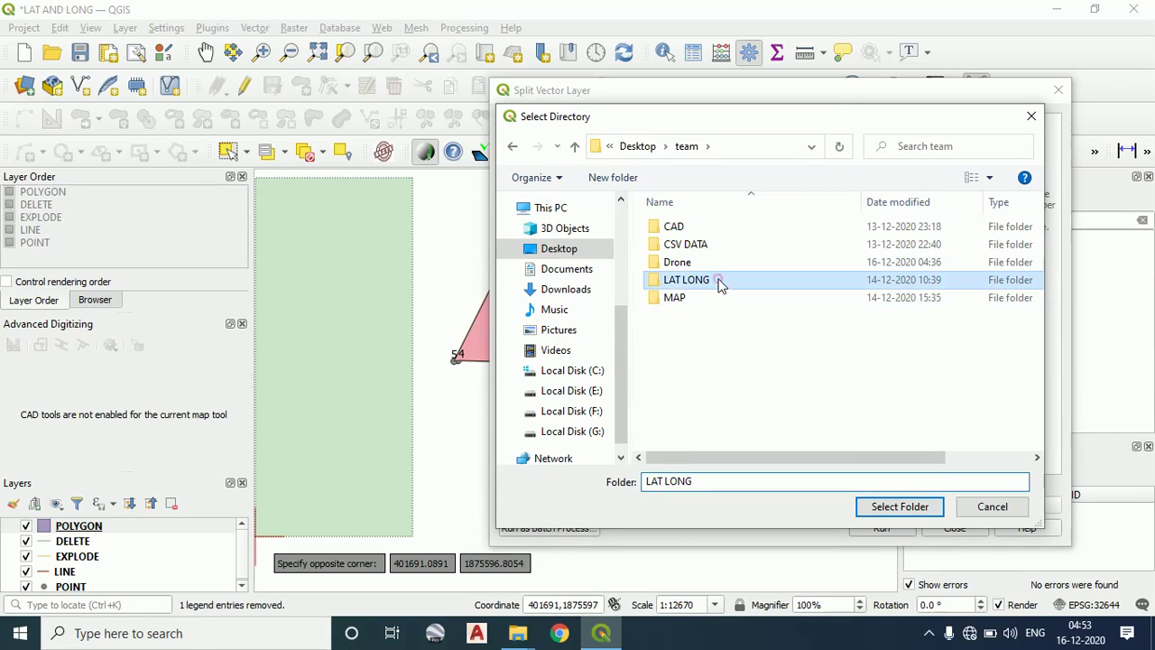
double_click(720, 284)
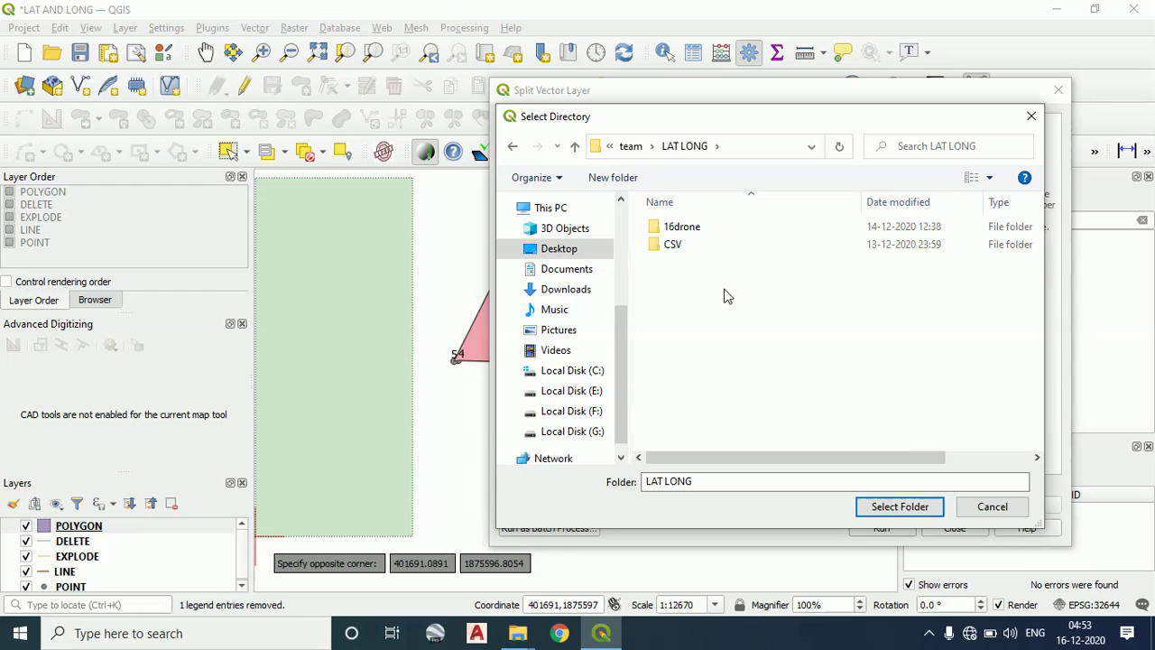
right_click(727, 285)
mouse_move(792, 468)
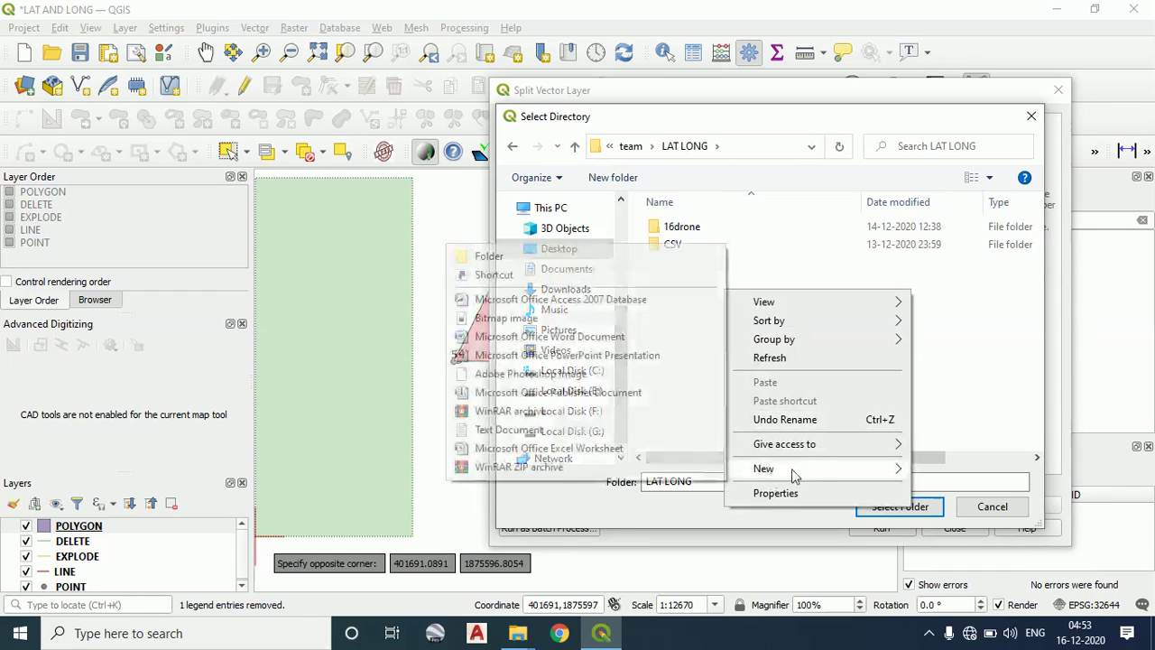
click(597, 259)
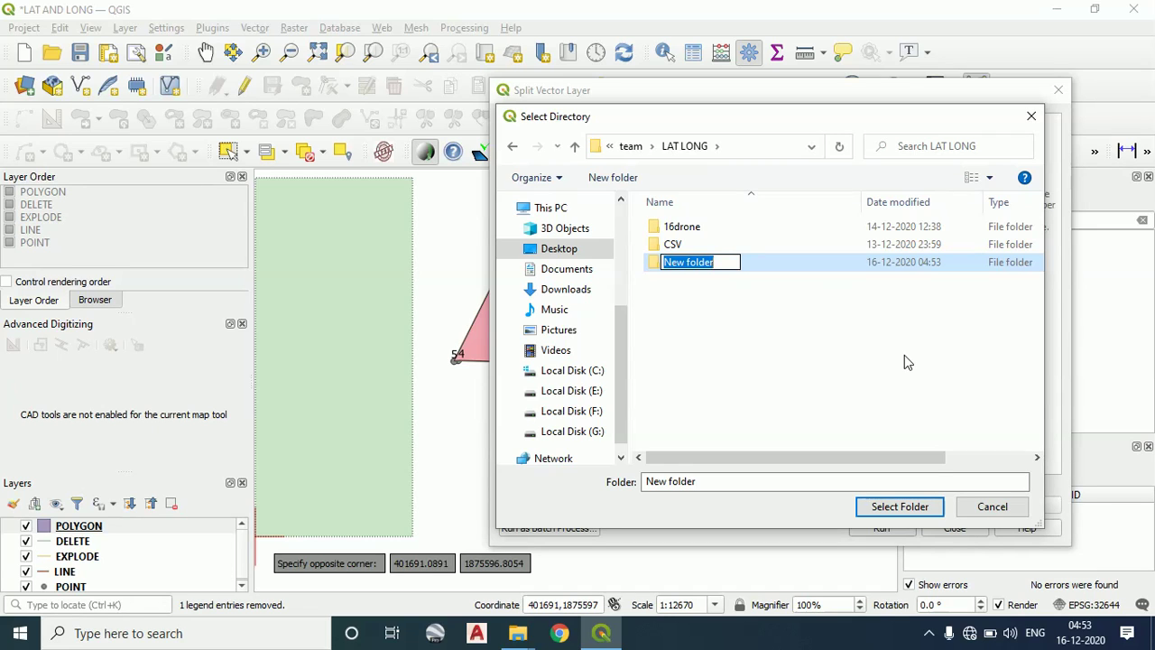
text(LPM)
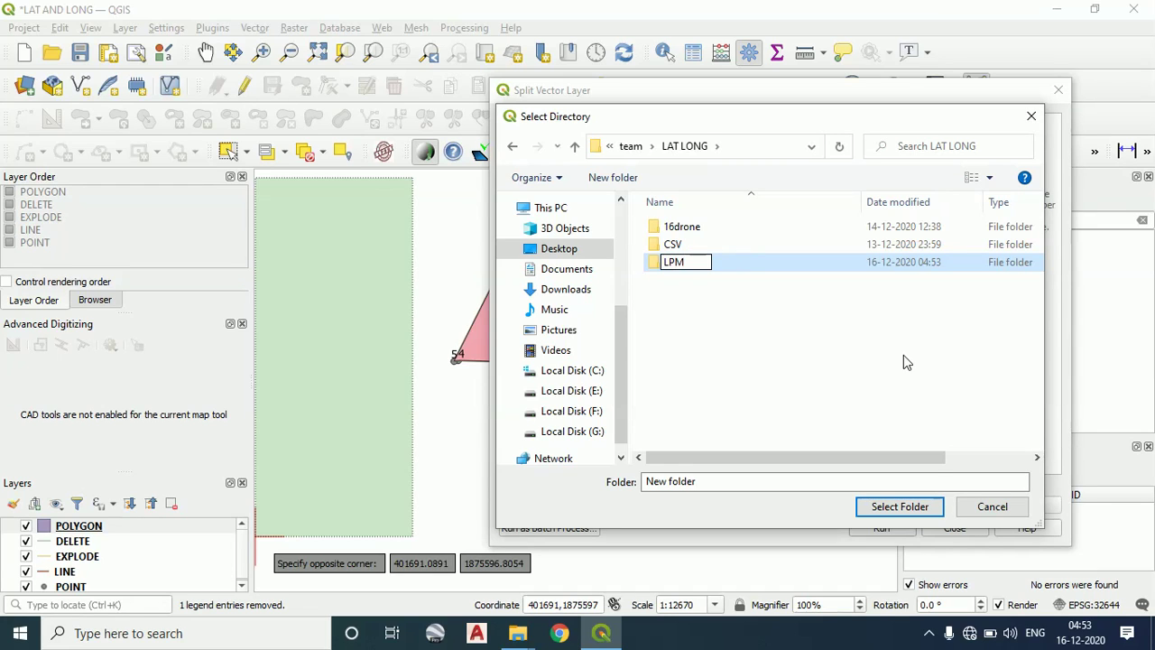
click(768, 265)
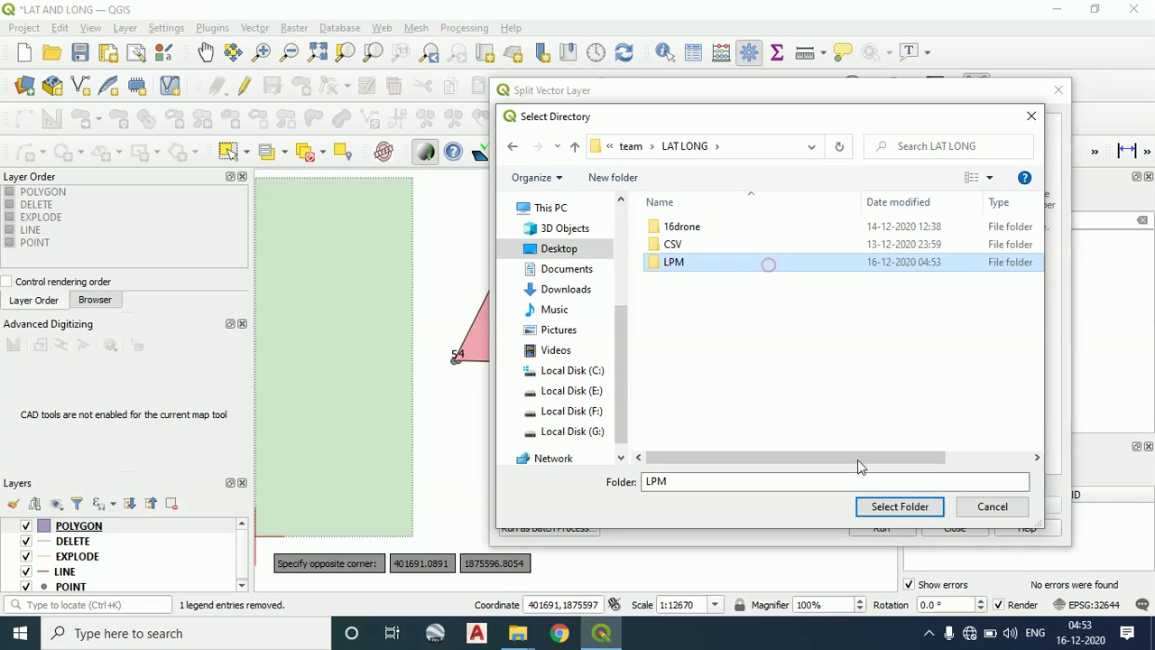
click(888, 506)
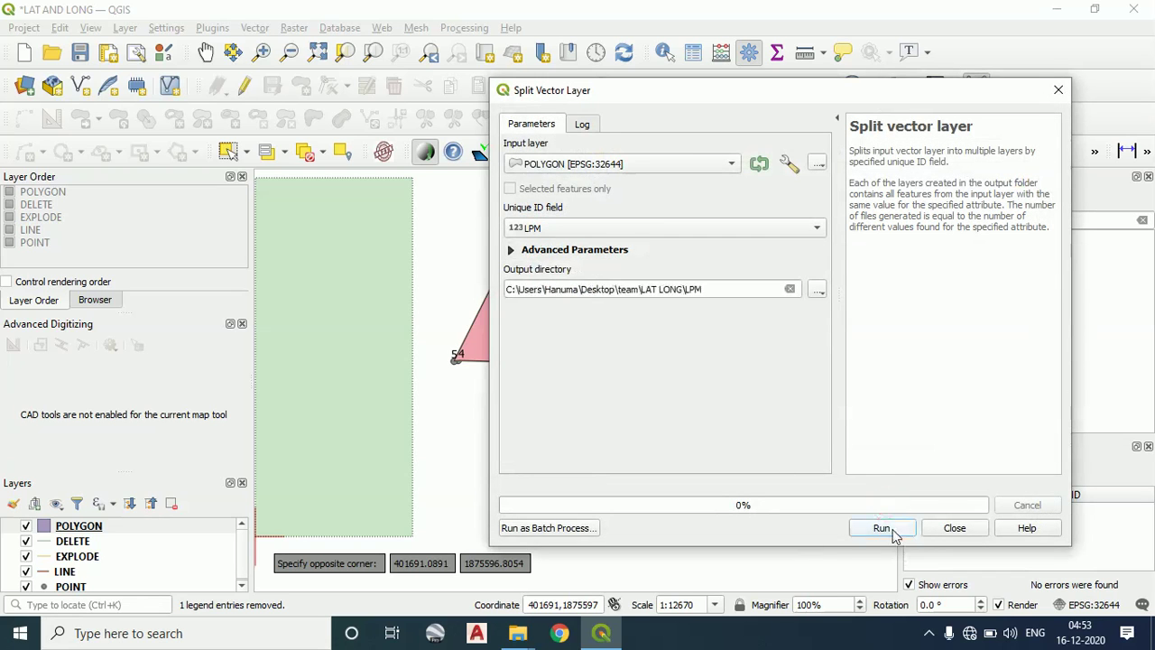
Run the split of the POLYGON layer by LPM and close the tool
click(892, 532)
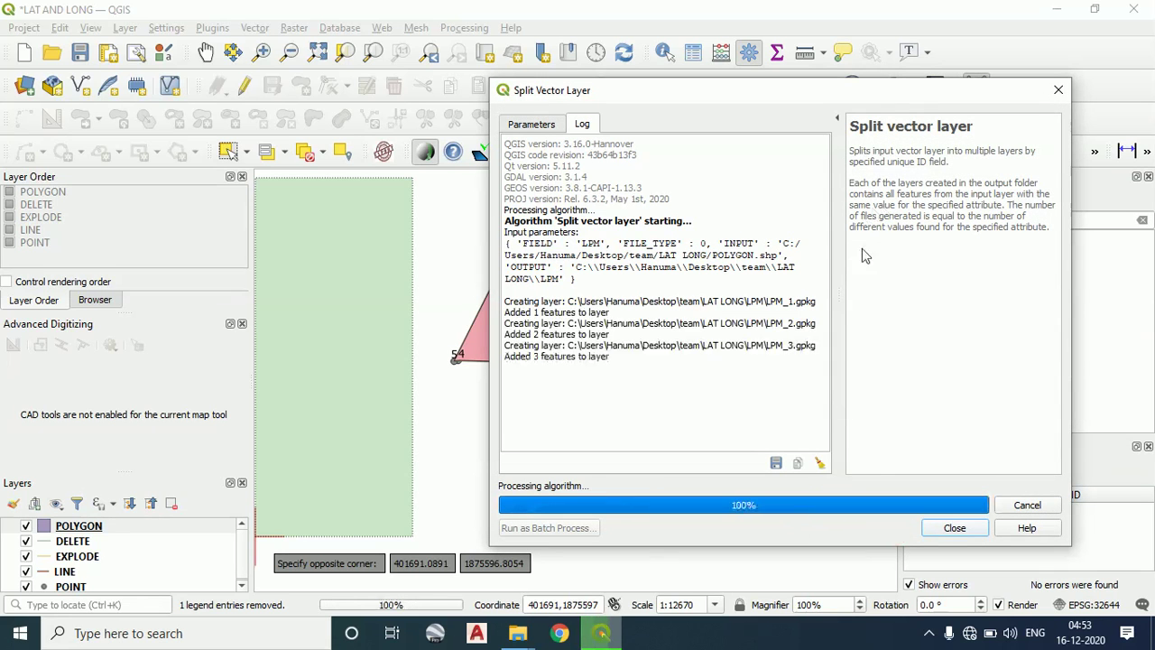
drag(871, 95, 826, 69)
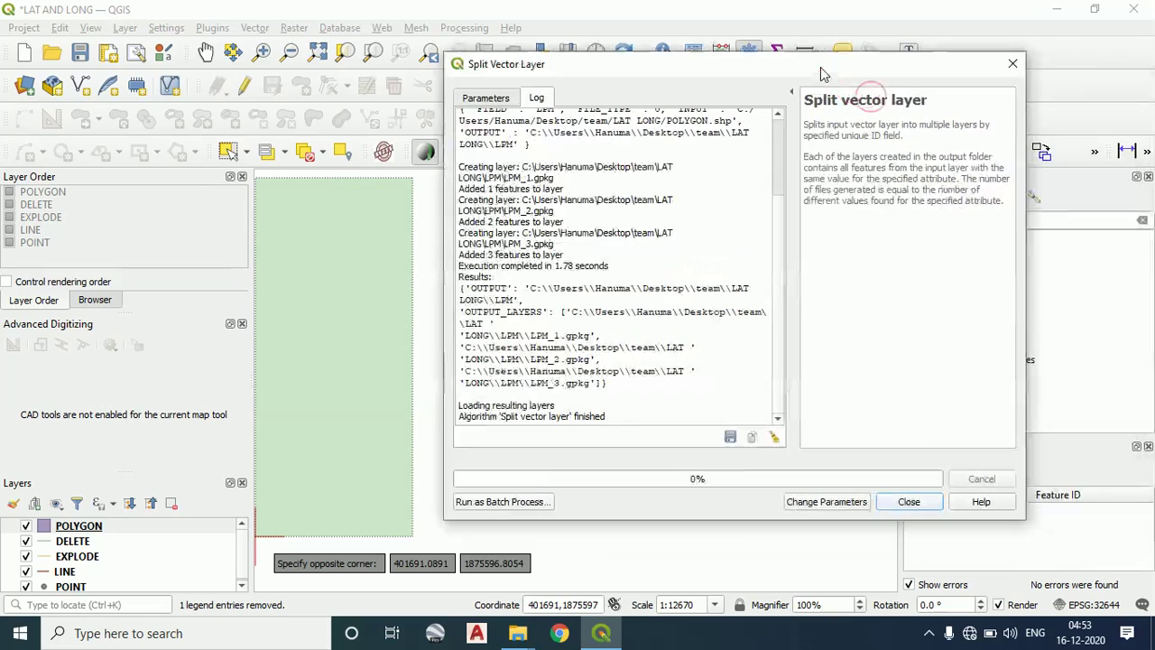
click(910, 501)
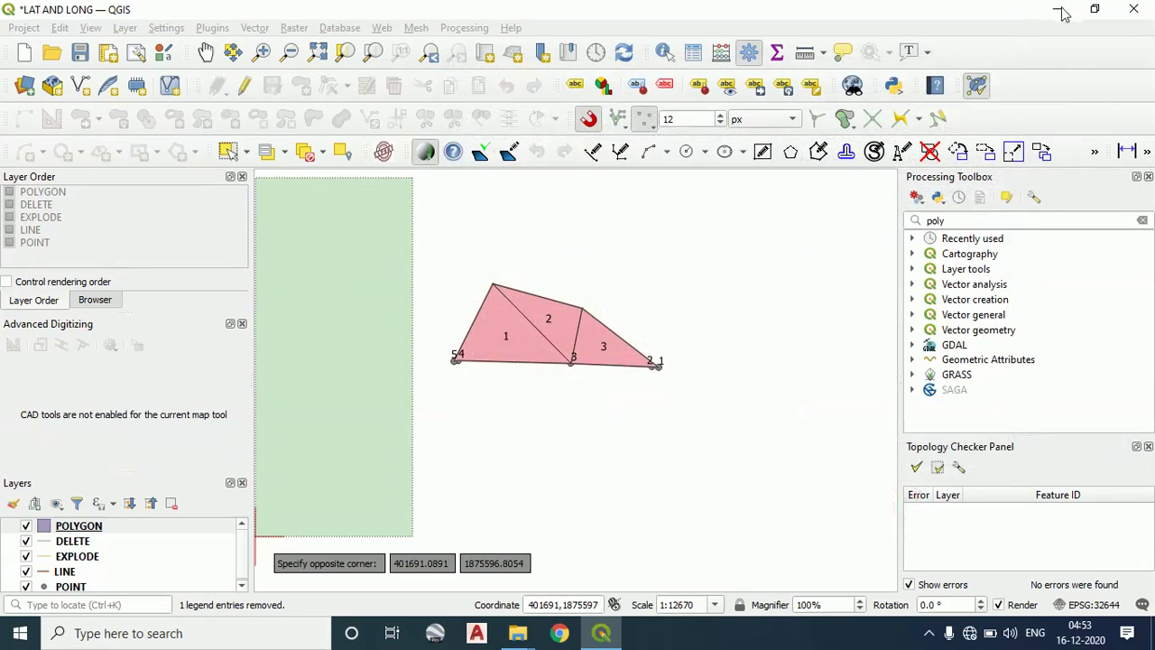
Switch to File Explorer, examine the split files in team > LAT LONG > LPM, and close the window
click(1060, 11)
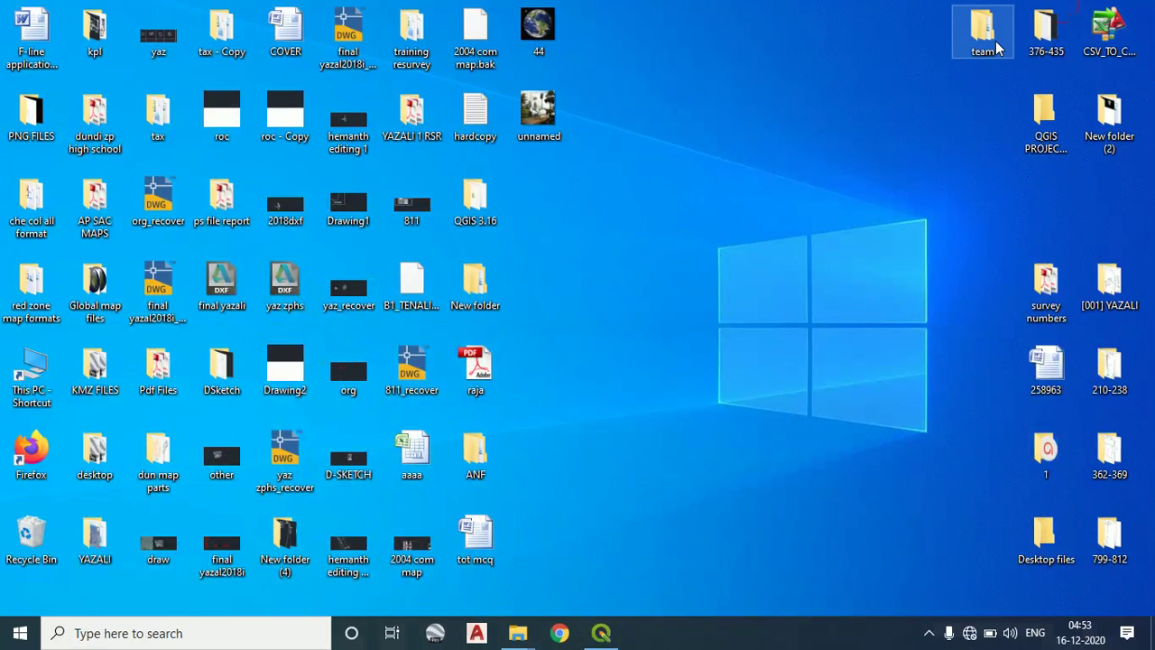
double_click(997, 47)
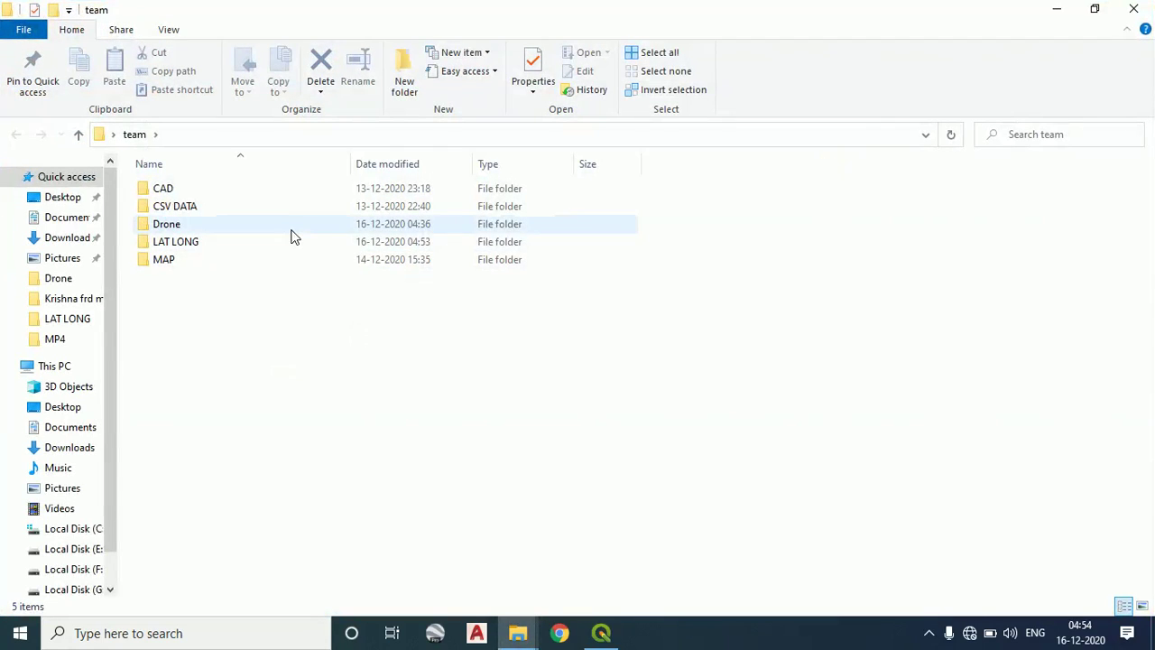
double_click(280, 242)
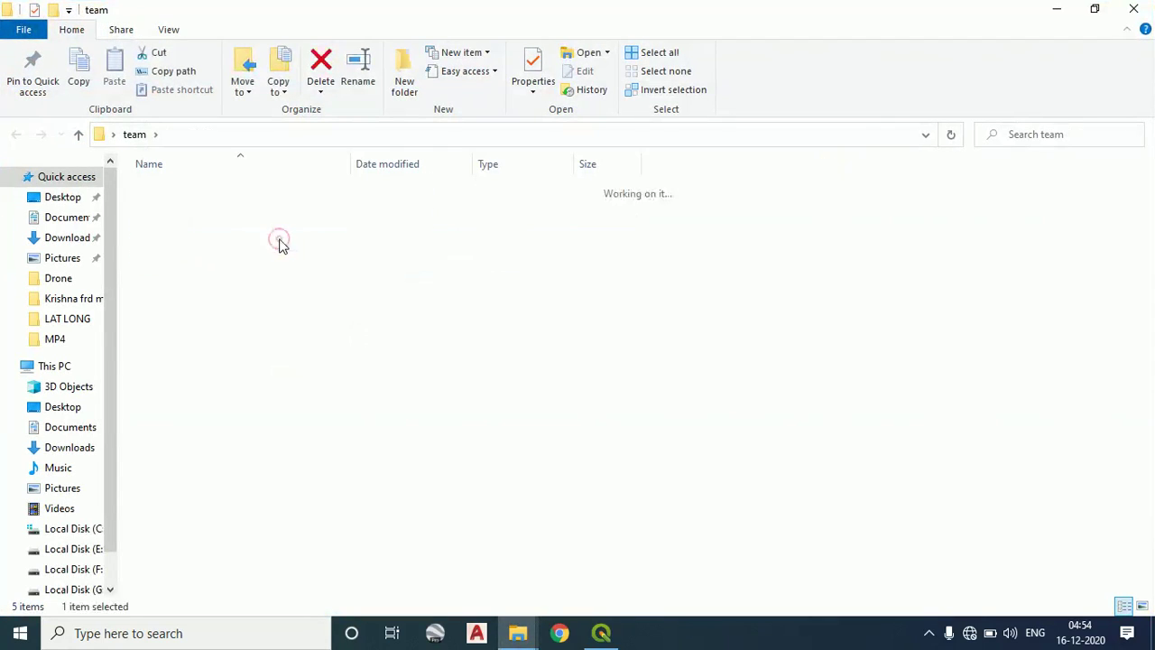
double_click(287, 223)
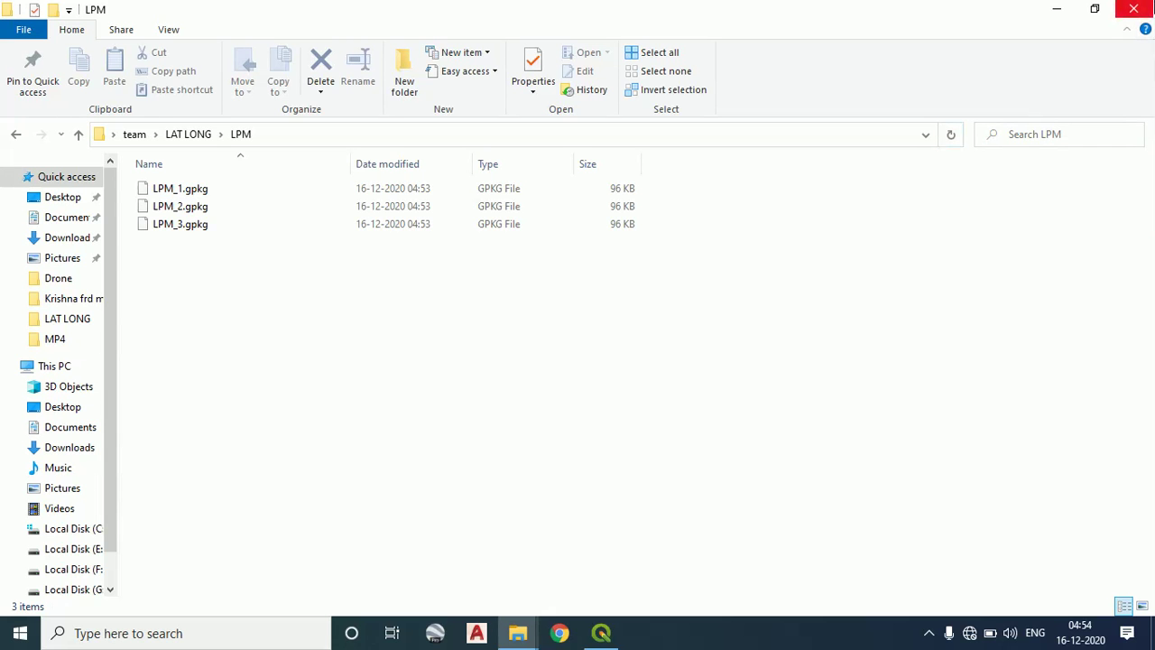
click(1134, 10)
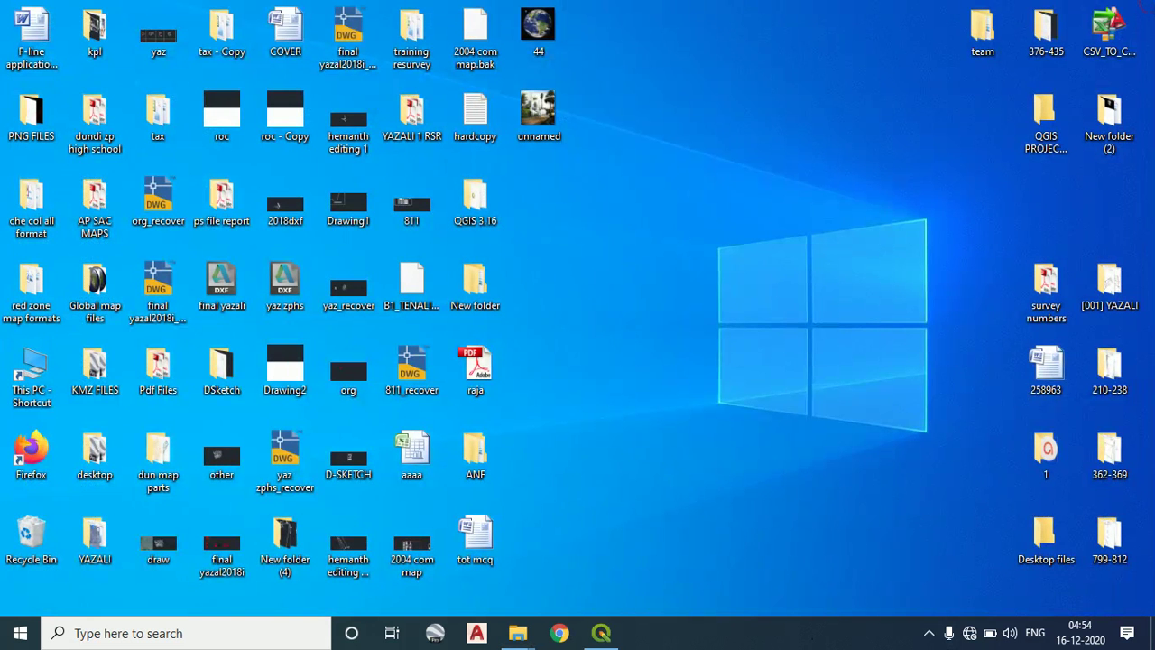
Switch back to QGIS and start a new project, saving the current one
mouse_move(603, 638)
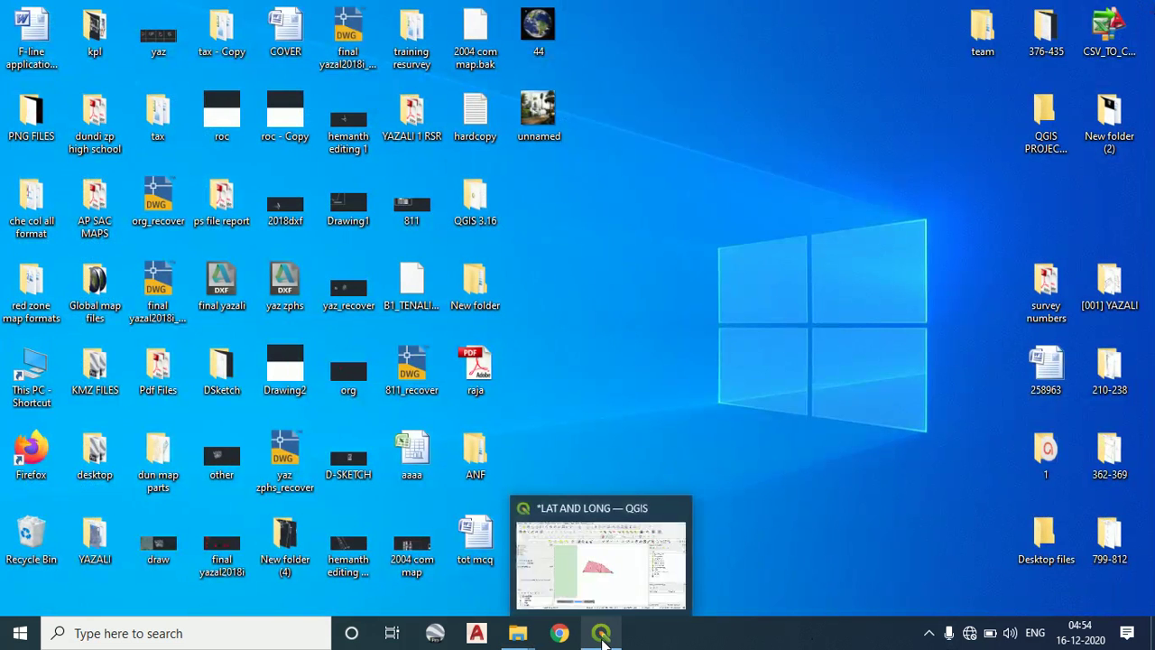
click(613, 587)
key(Escape)
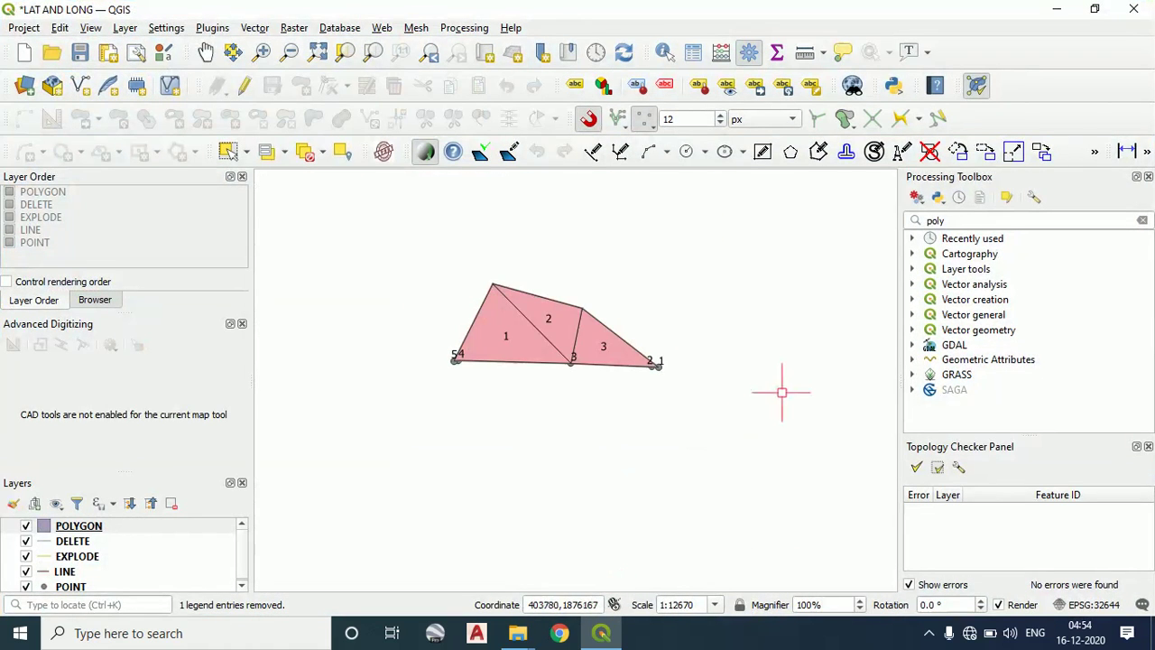
key(ctrl+n)
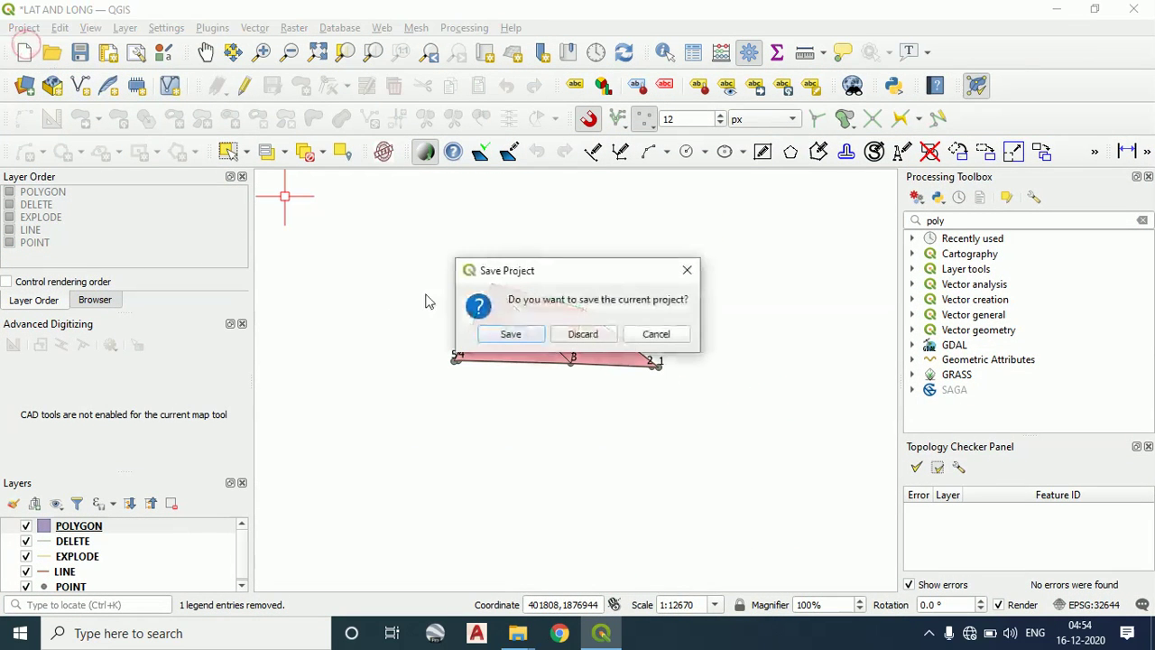
click(511, 335)
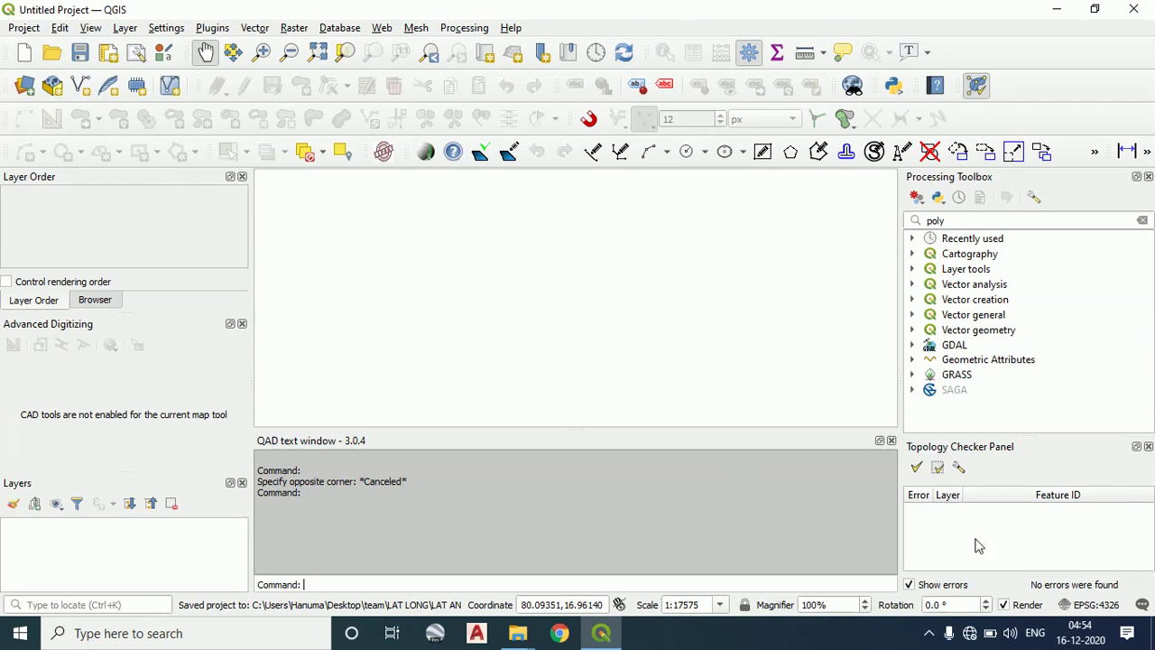
Close the QAD text window beneath the map canvas
click(891, 440)
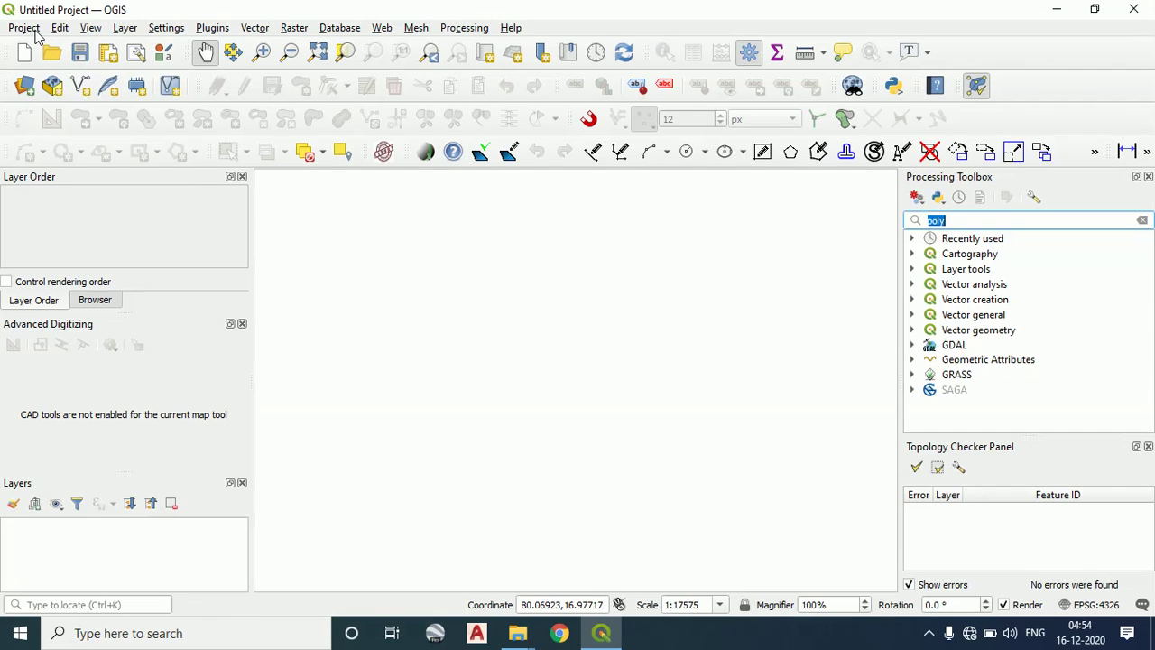
click(92, 29)
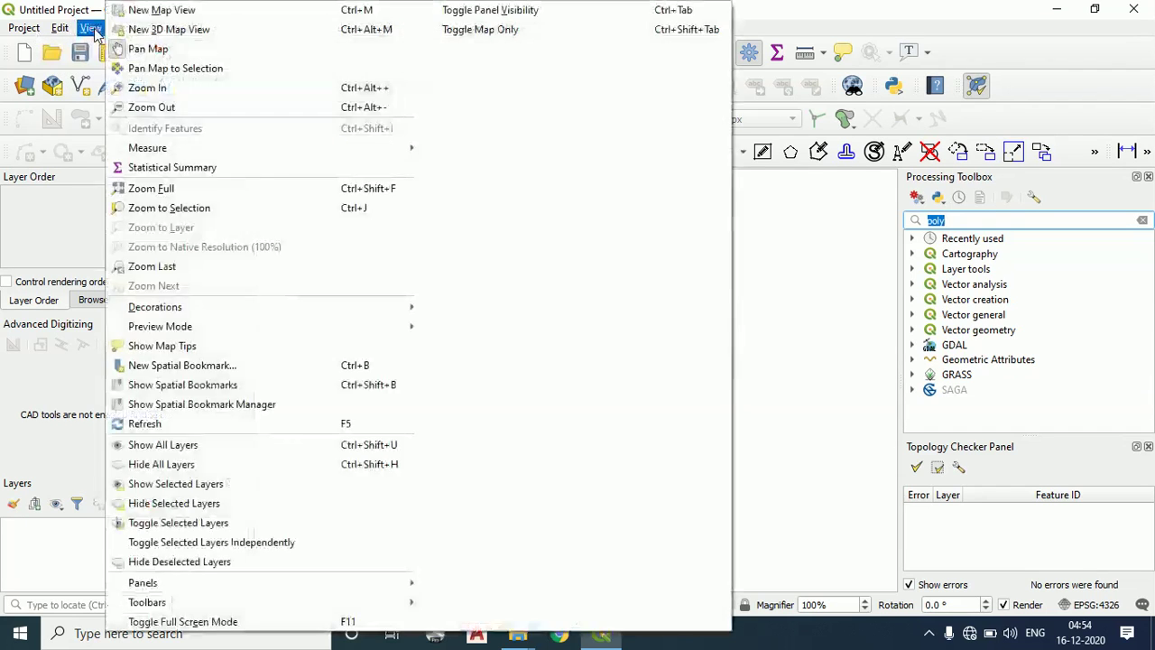
click(92, 29)
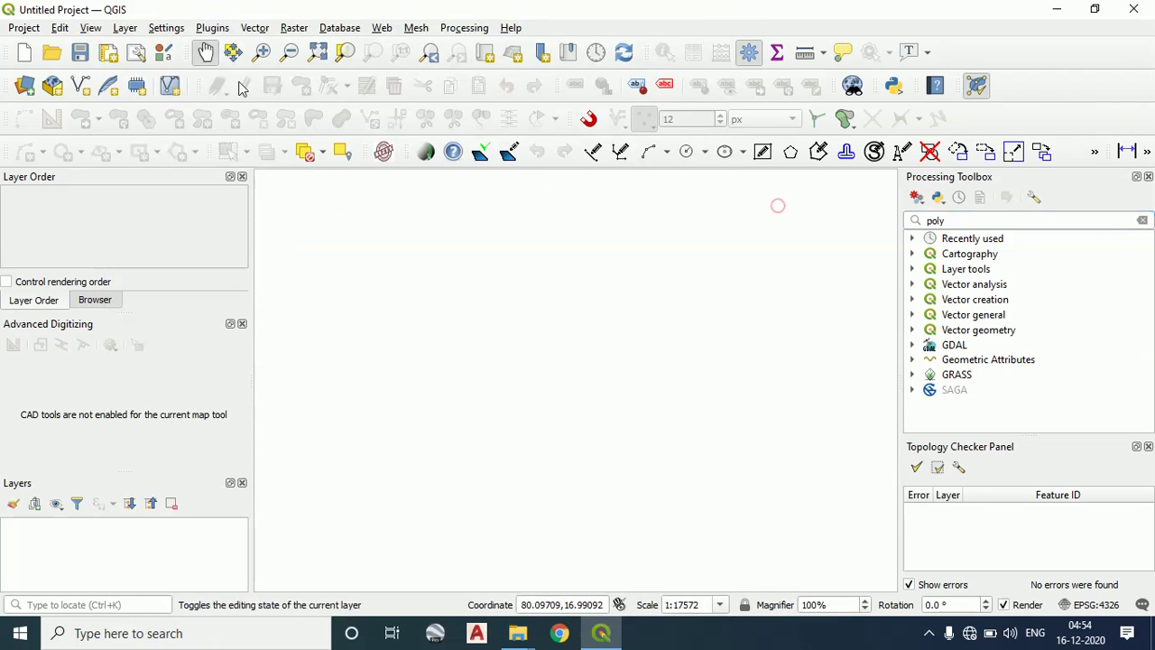
Start adding a vector layer and clear the previously entered vector datasets from the source
click(128, 30)
mouse_move(225, 85)
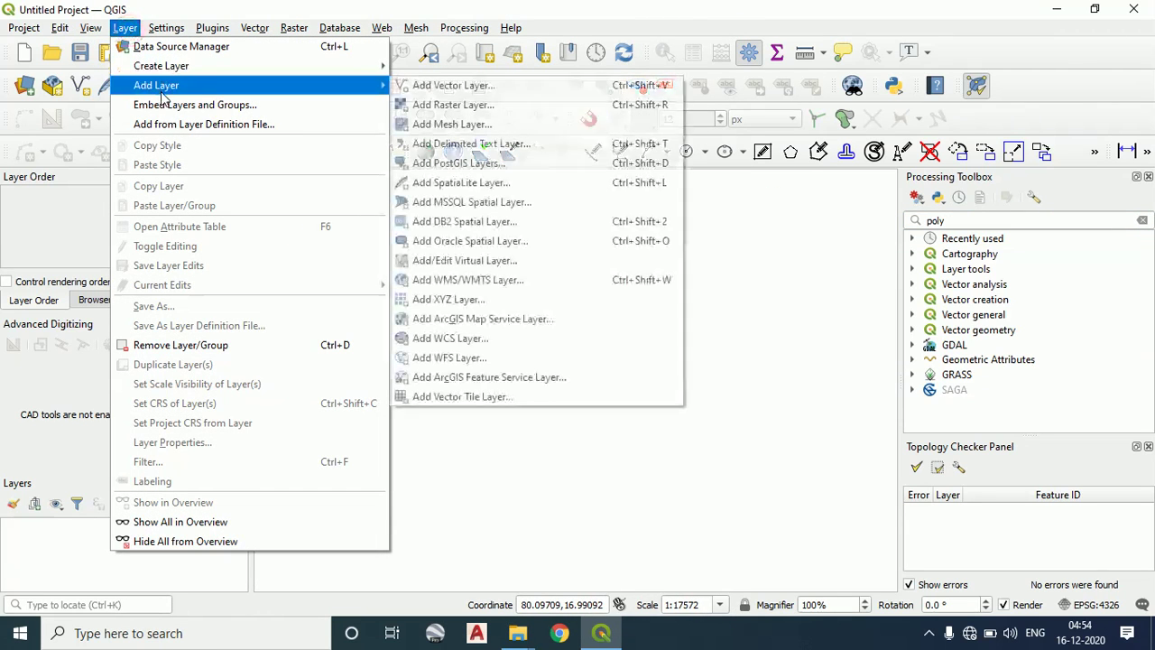
click(449, 86)
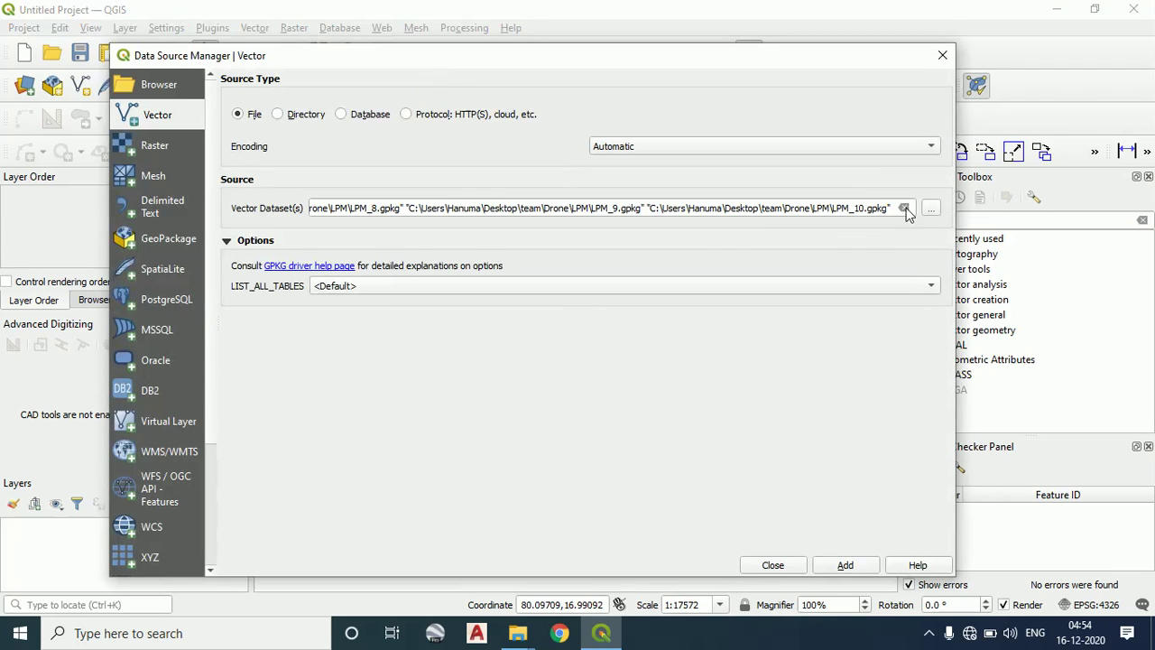
click(904, 208)
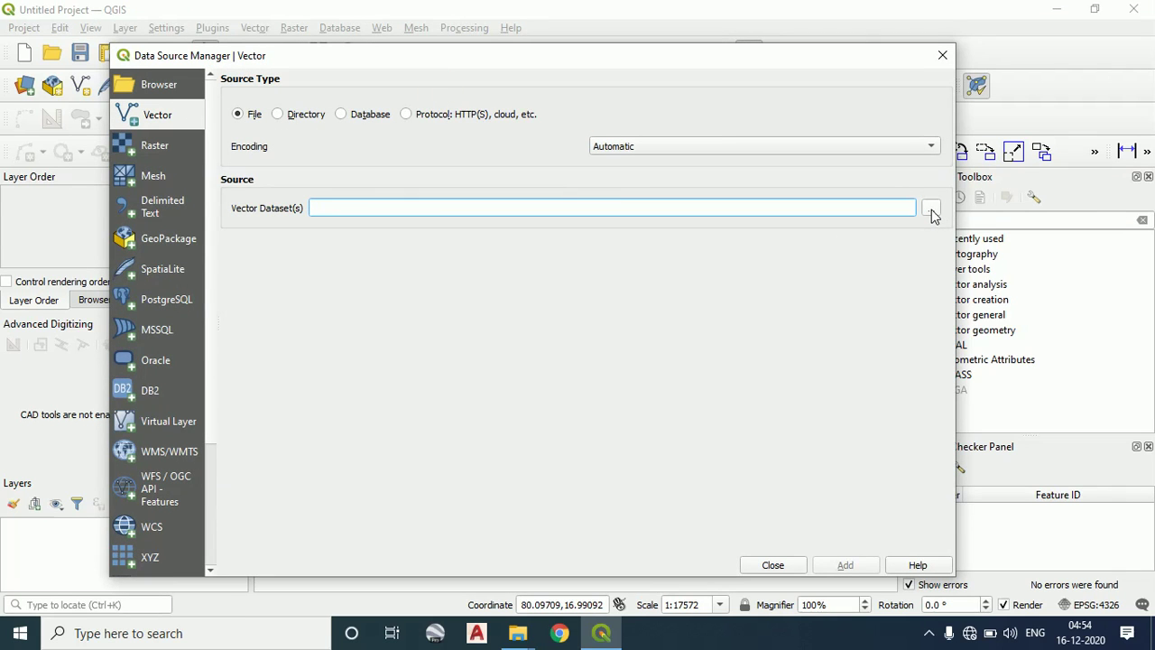
Choose LPM_1.gpkg, LPM_2.gpkg and LPM_3.gpkg from team > LAT LONG > LPM as the vector datasets
click(931, 213)
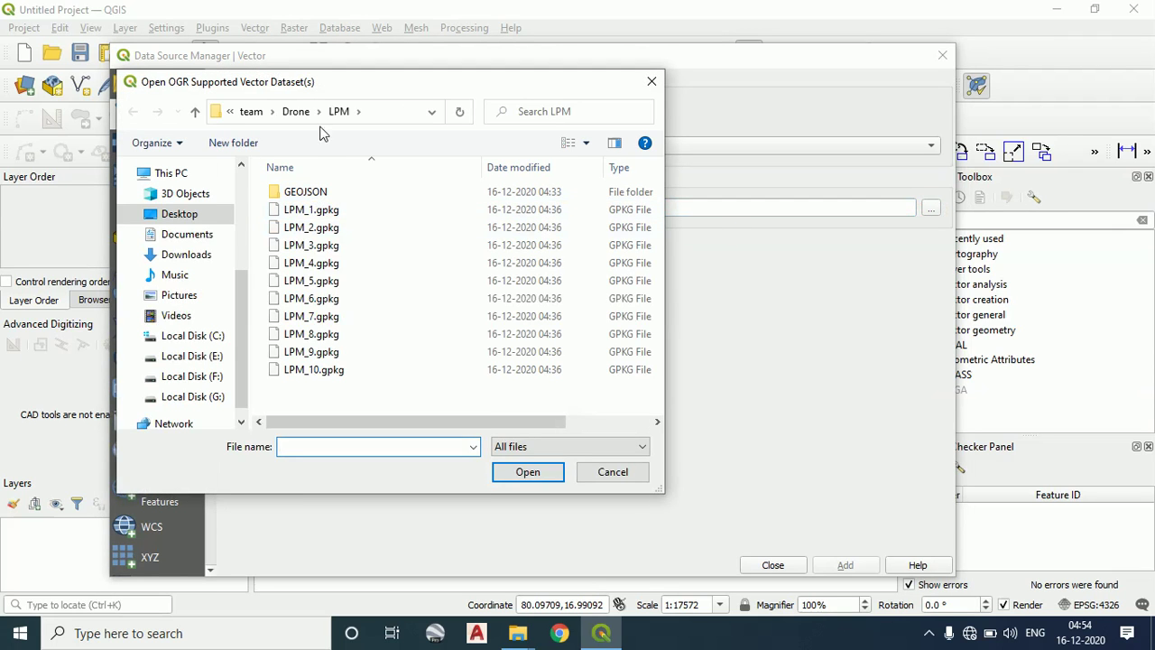
click(297, 111)
click(307, 111)
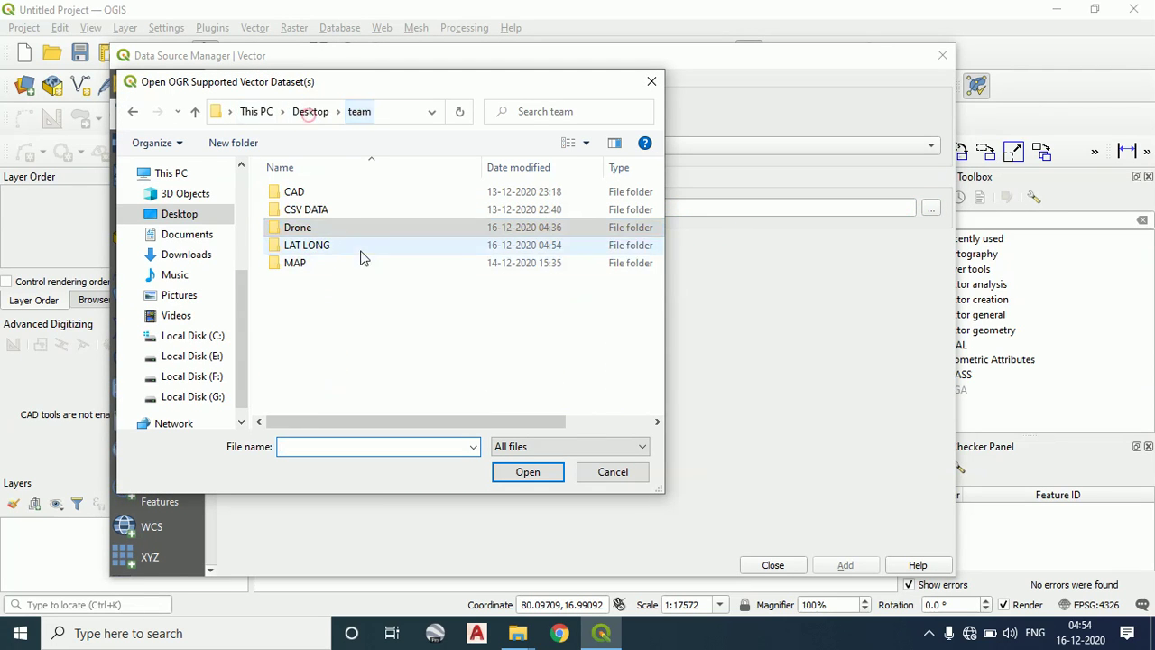
double_click(336, 244)
double_click(356, 228)
drag(462, 303, 344, 185)
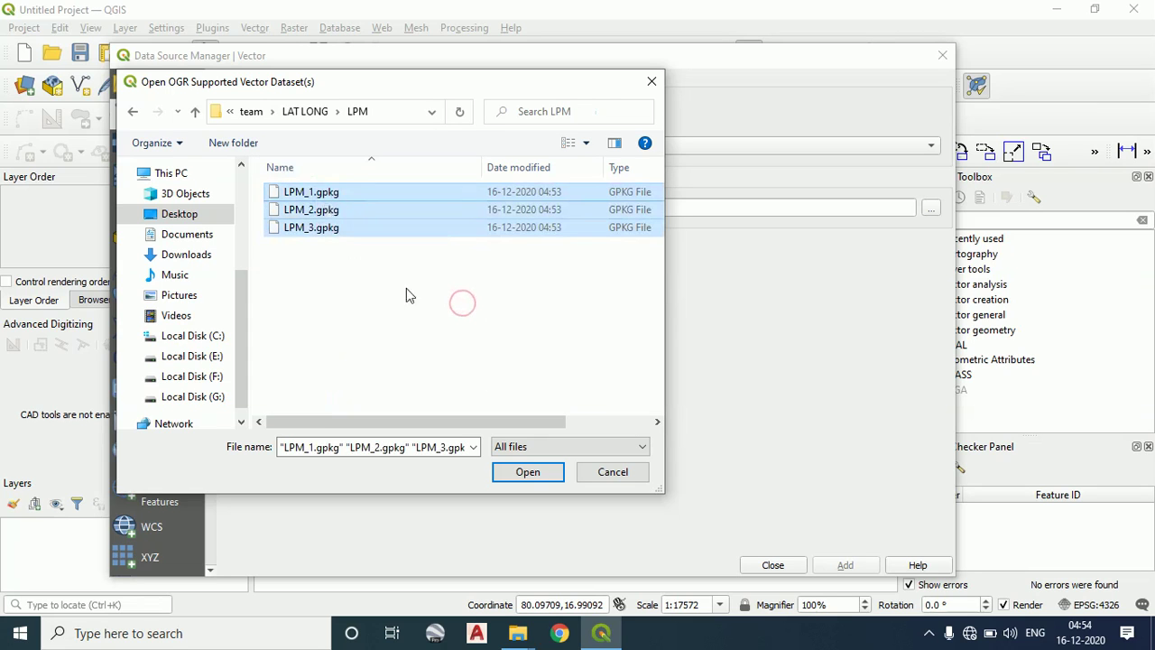
click(528, 472)
Add the three chosen LPM layers to the project and close the Data Source Manager
click(844, 563)
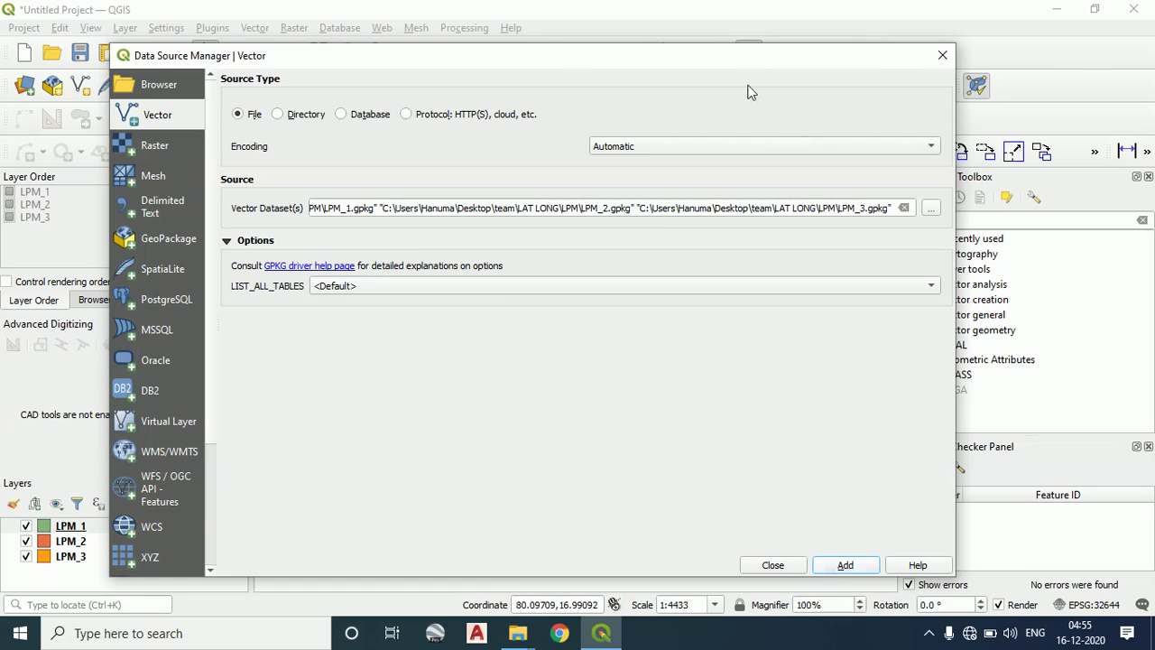
drag(769, 58, 690, 24)
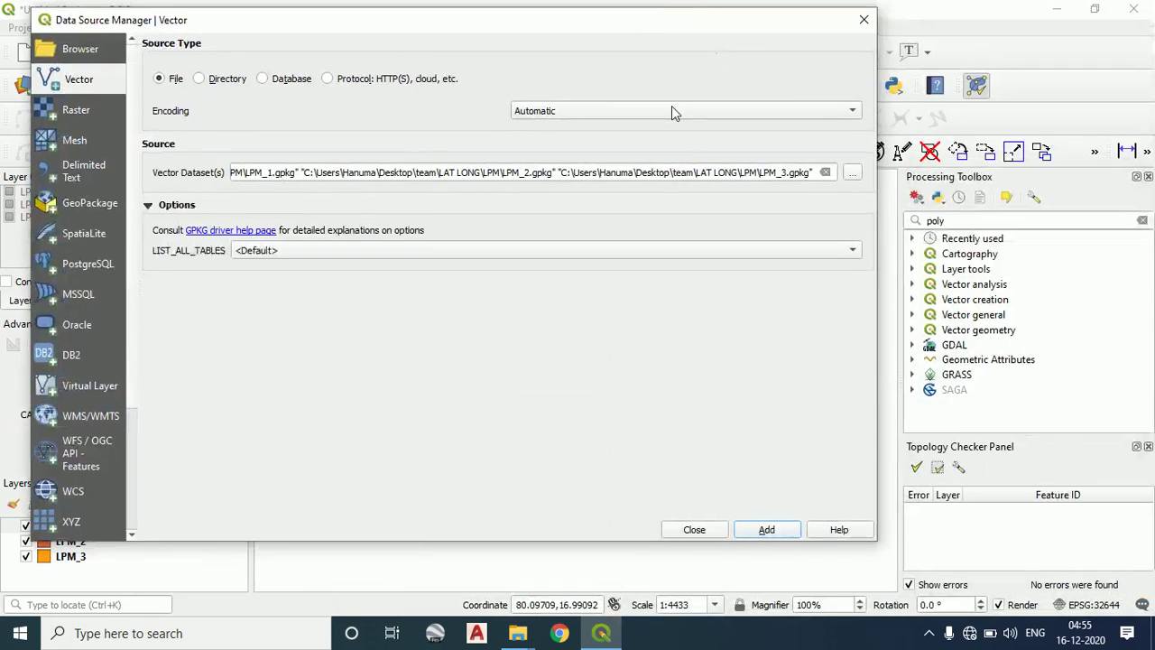
click(711, 524)
scroll(623, 388, down, 1)
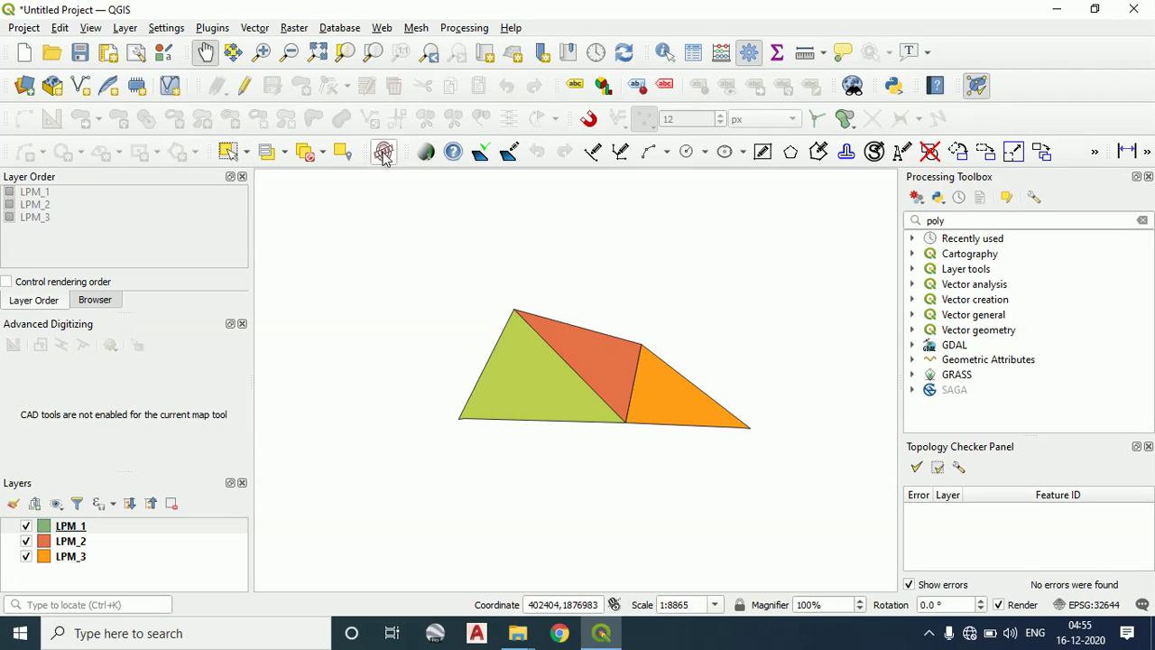
Start a bulk vector export of the loaded layers with GeoJSON as the output format
click(384, 152)
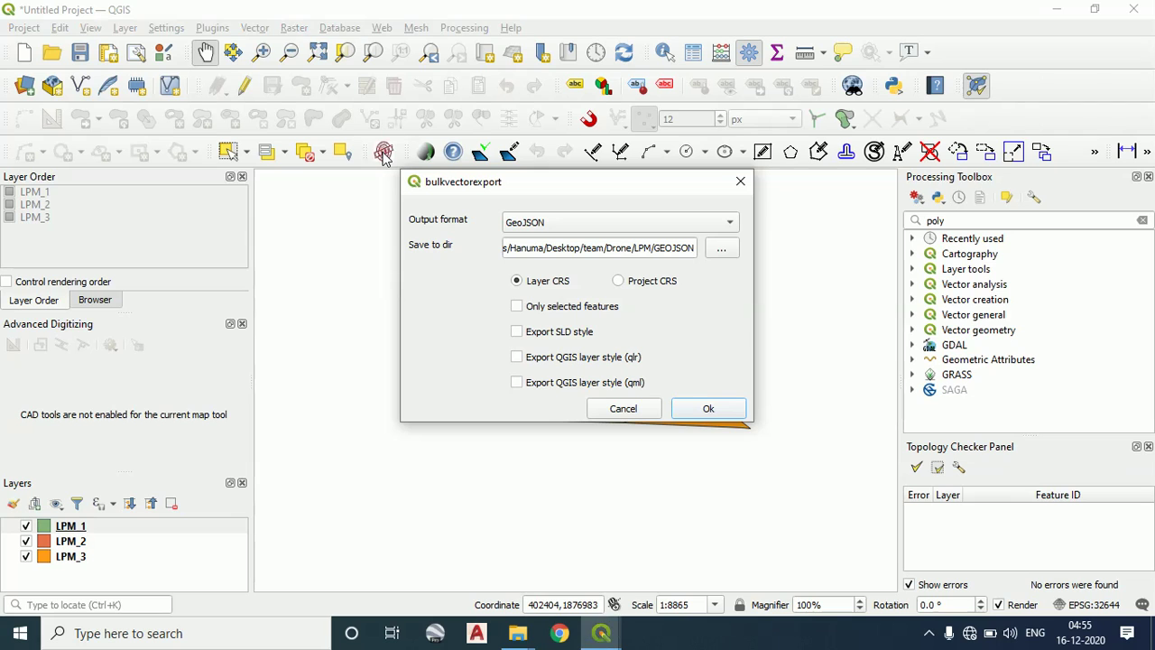
click(669, 231)
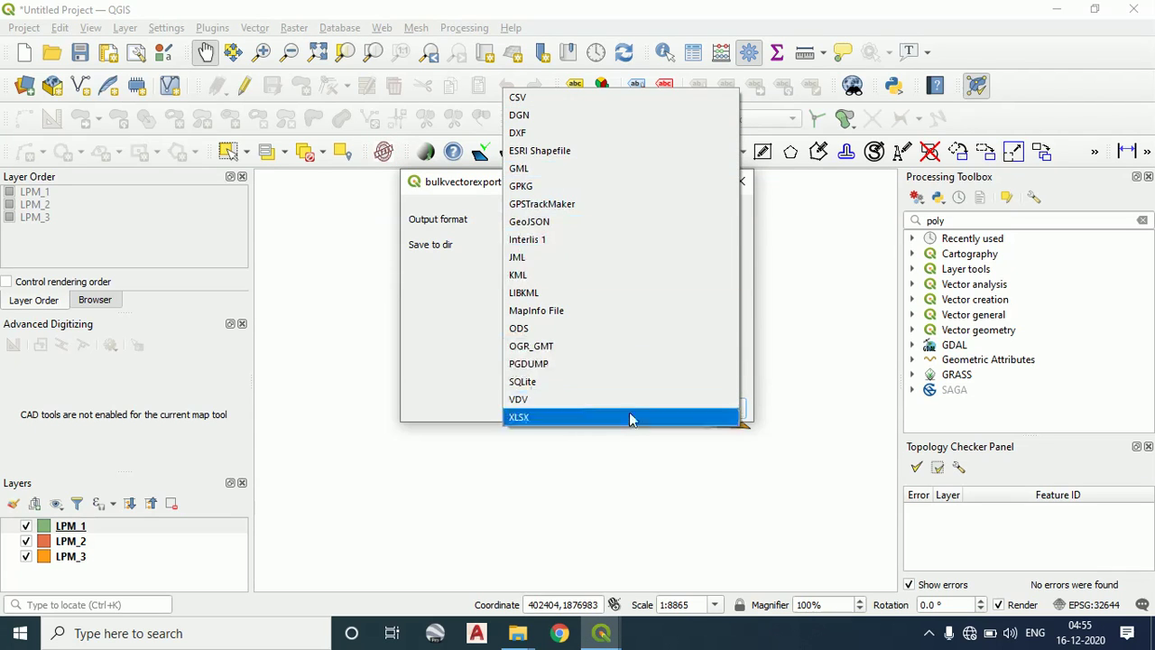
click(625, 225)
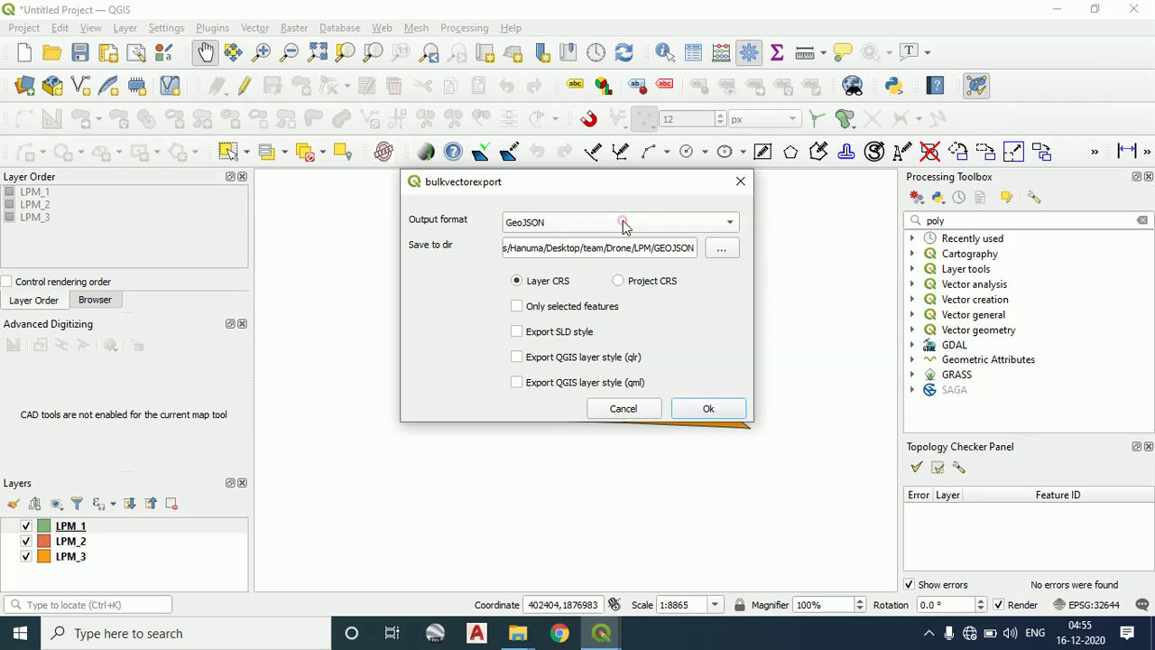
Create a new folder named GEOJSON inside team > LAT LONG while choosing the export directory
click(720, 254)
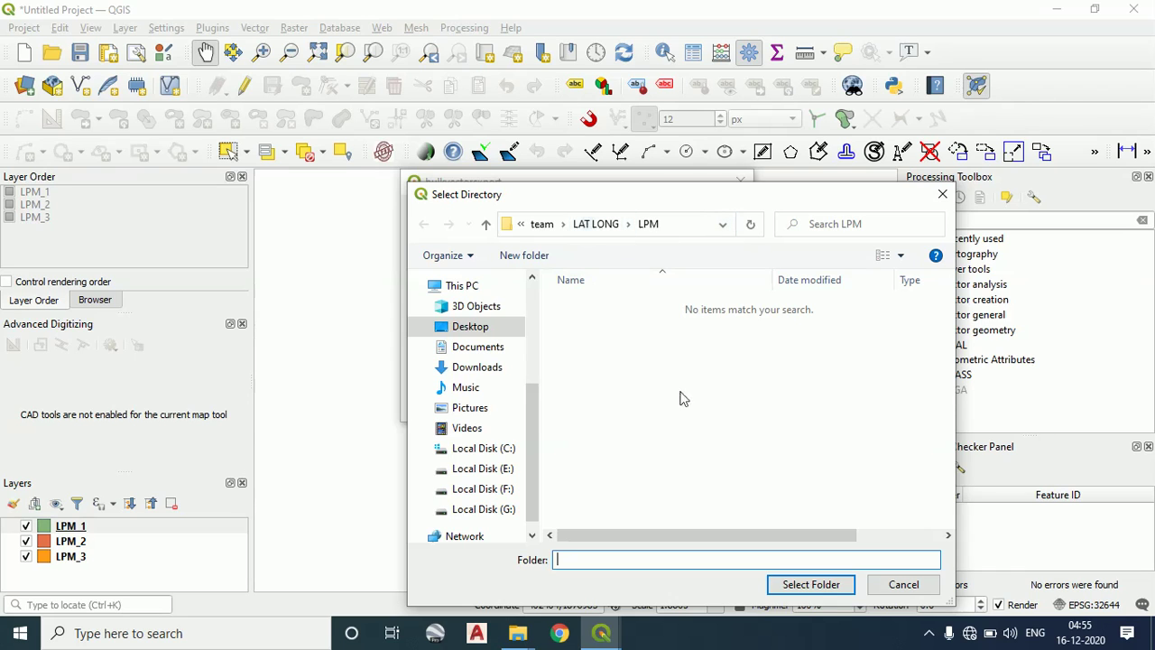
right_click(661, 370)
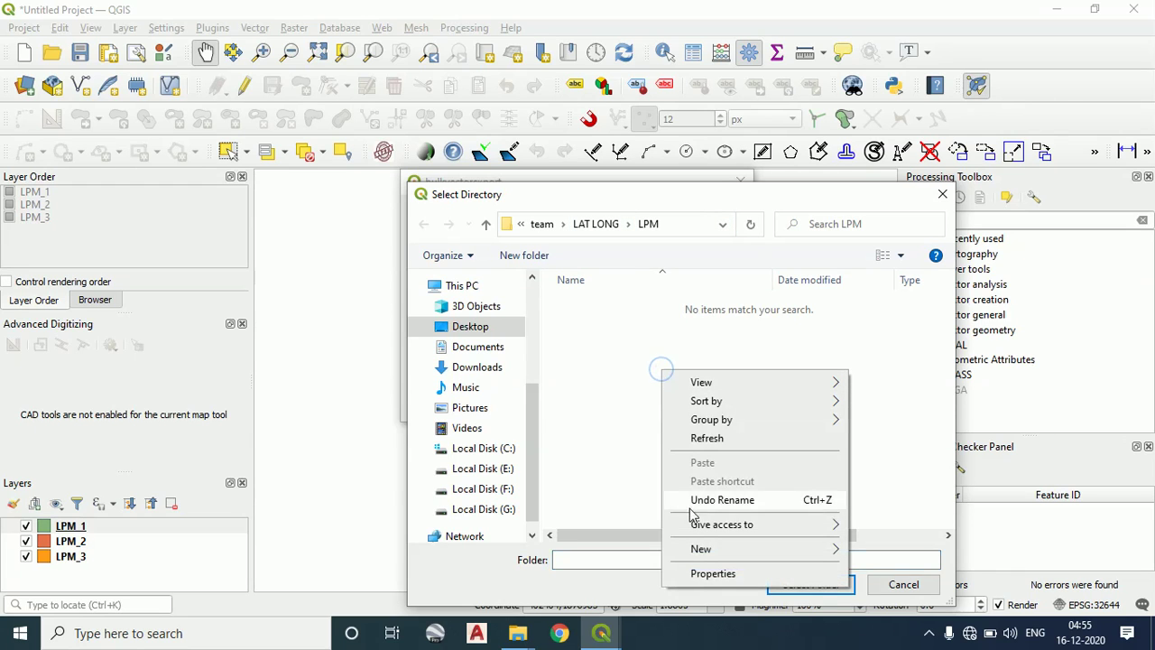
click(595, 225)
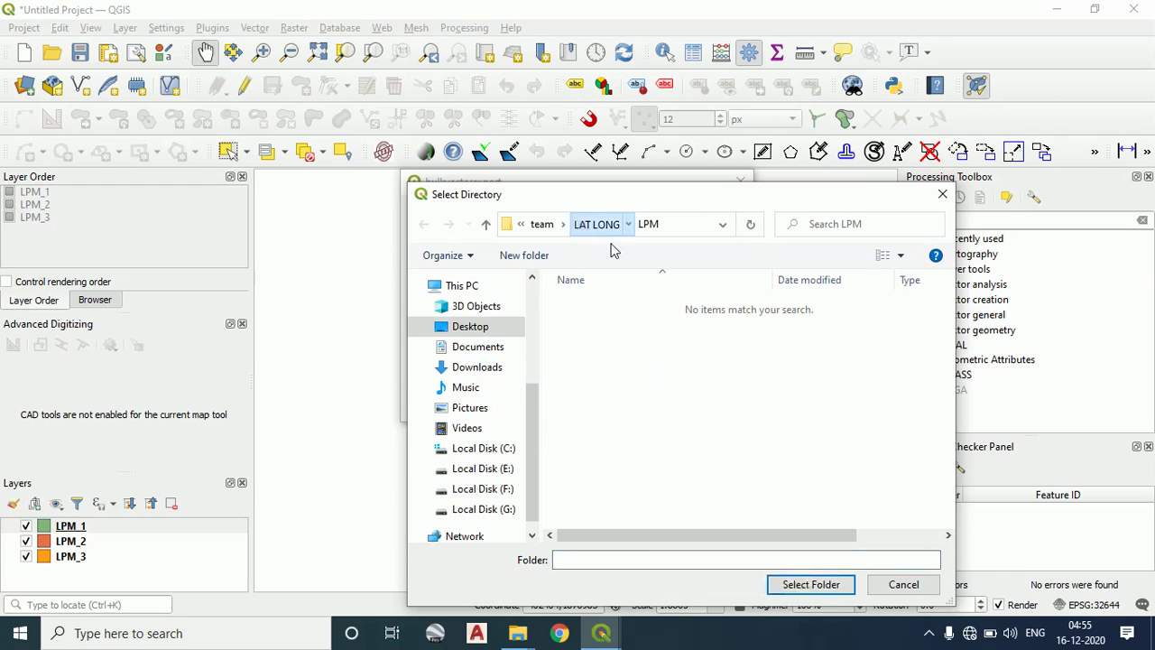
click(595, 225)
right_click(670, 397)
mouse_move(704, 577)
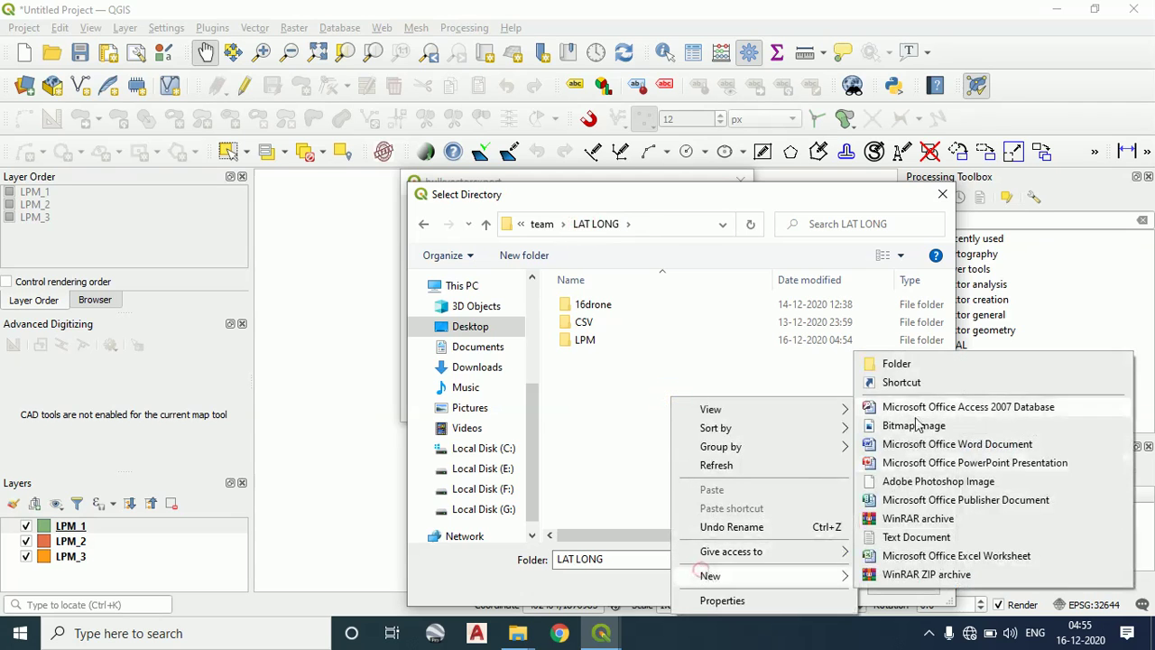
click(902, 364)
text(GEOJSON)
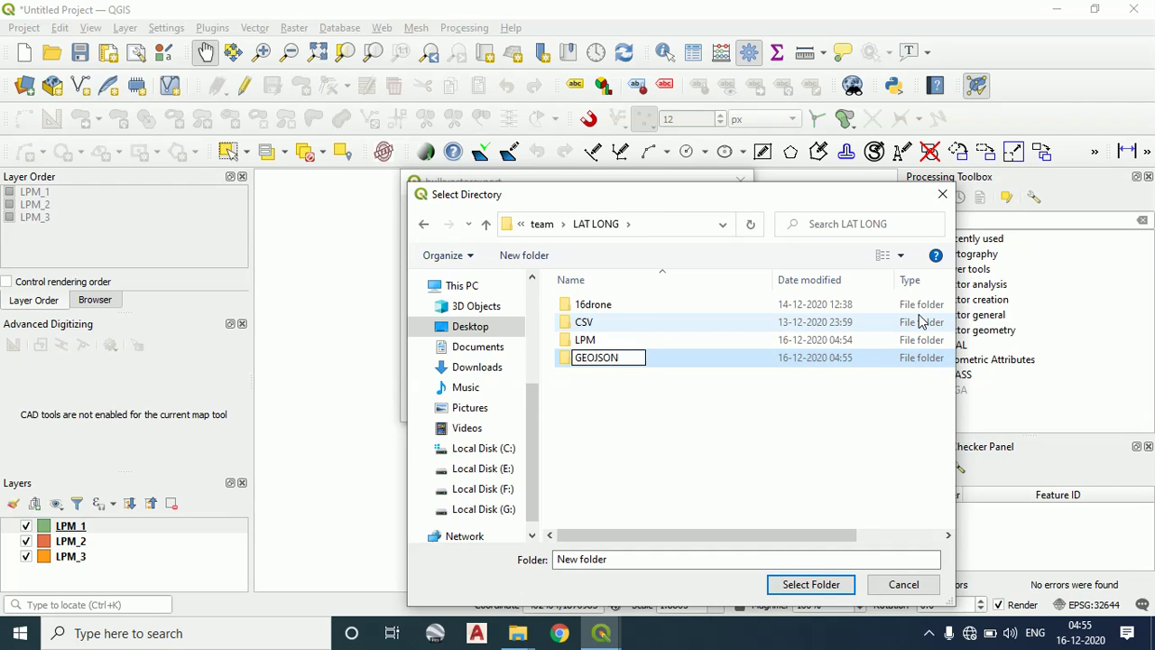
Set the GEOJSON folder as the save directory and run the bulk export using the layer CRS
click(787, 361)
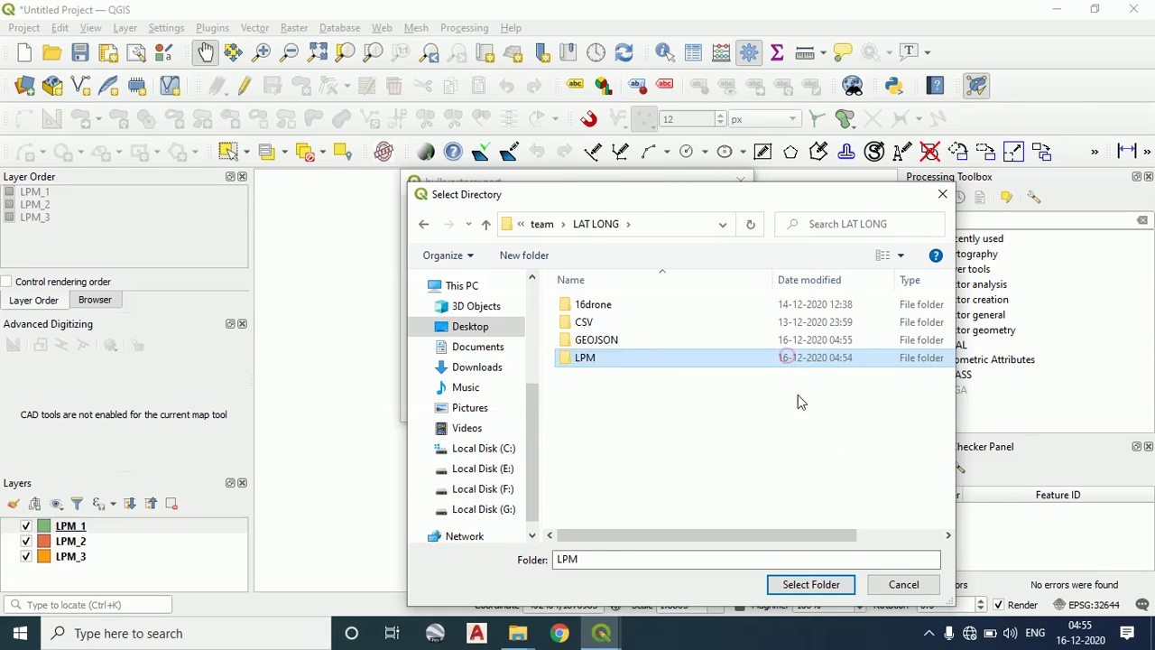
click(767, 341)
click(819, 587)
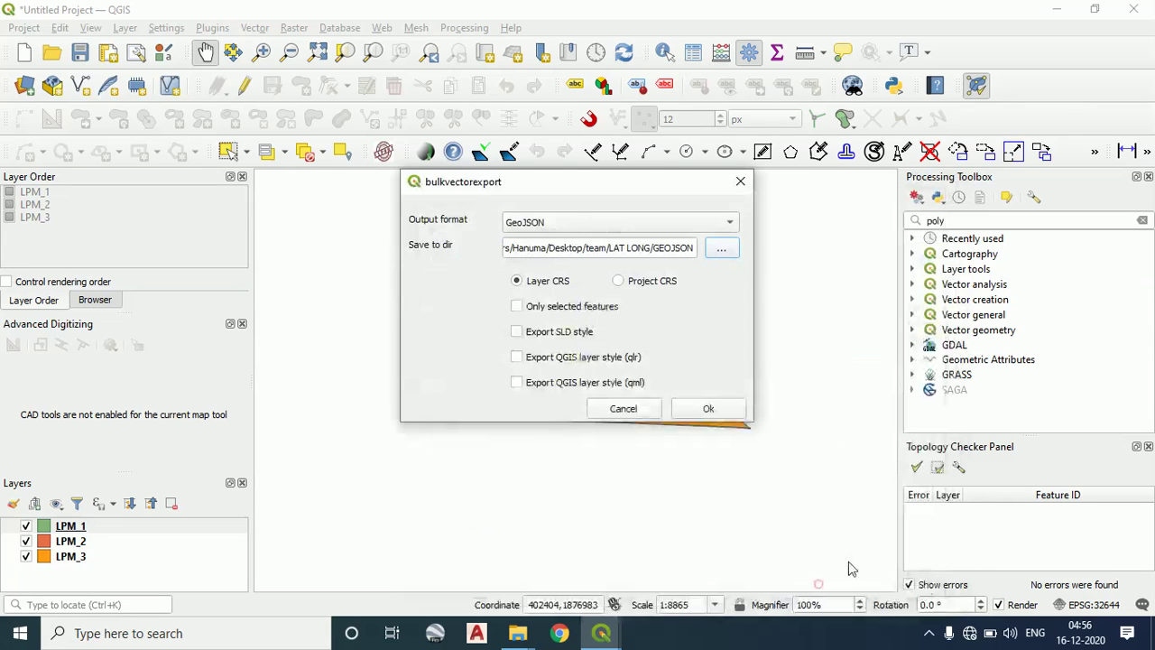
click(707, 409)
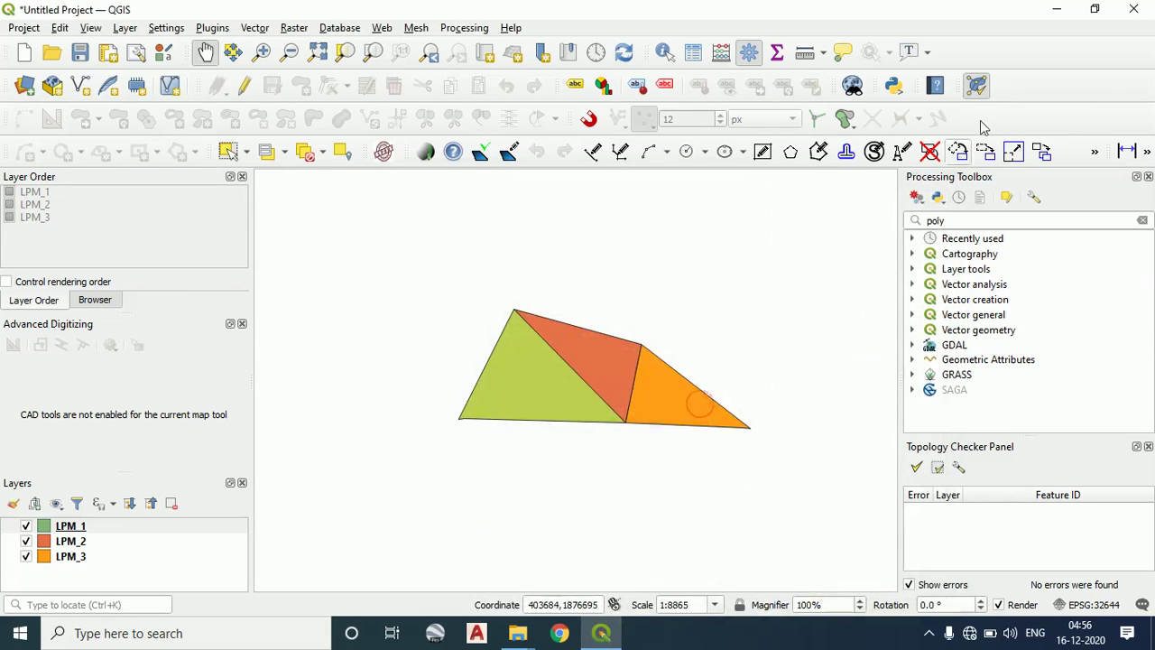
Minimize QGIS, open team > LAT LONG > GEOJSON in File Explorer, and examine the exported files
click(1055, 11)
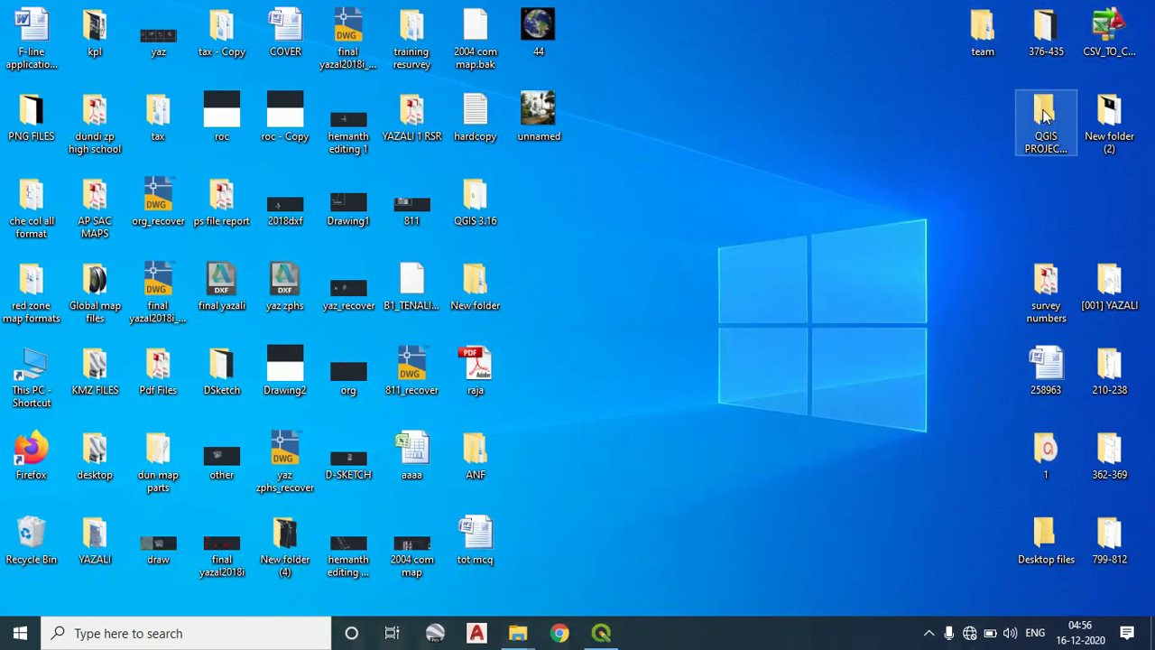
double_click(985, 32)
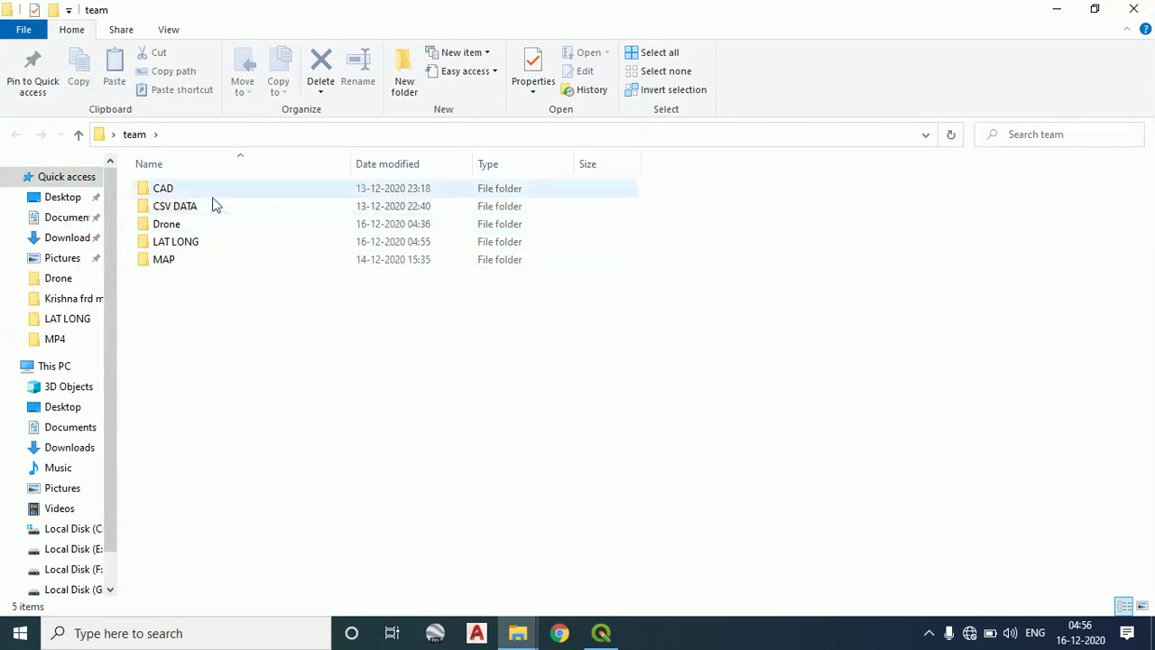
double_click(199, 242)
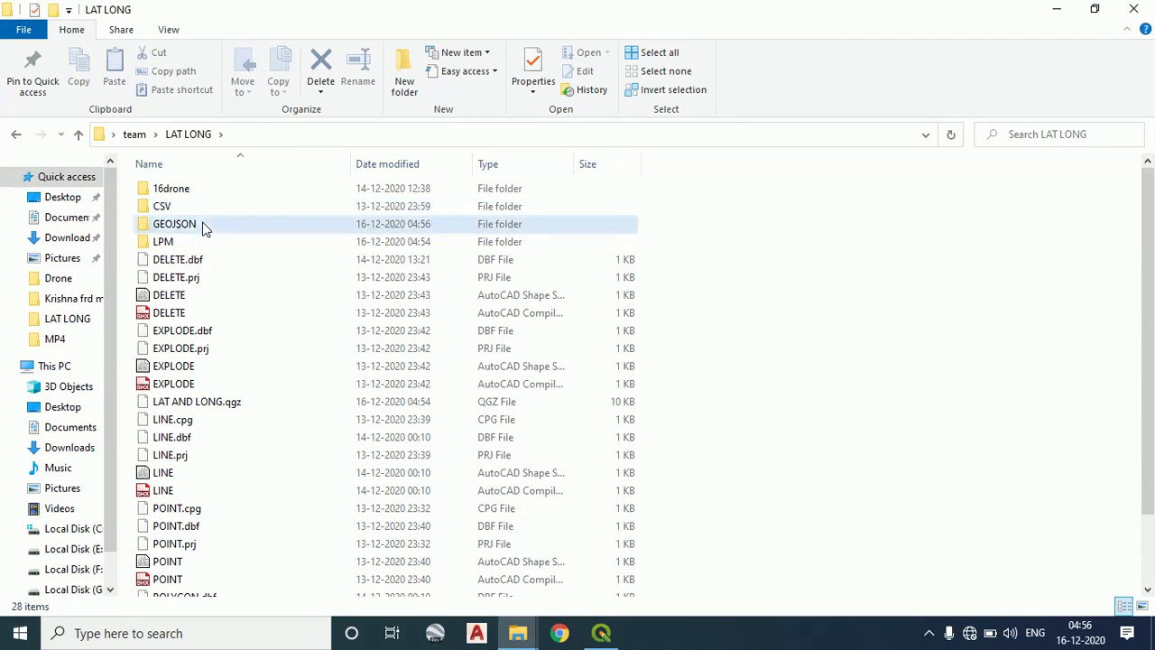
double_click(204, 226)
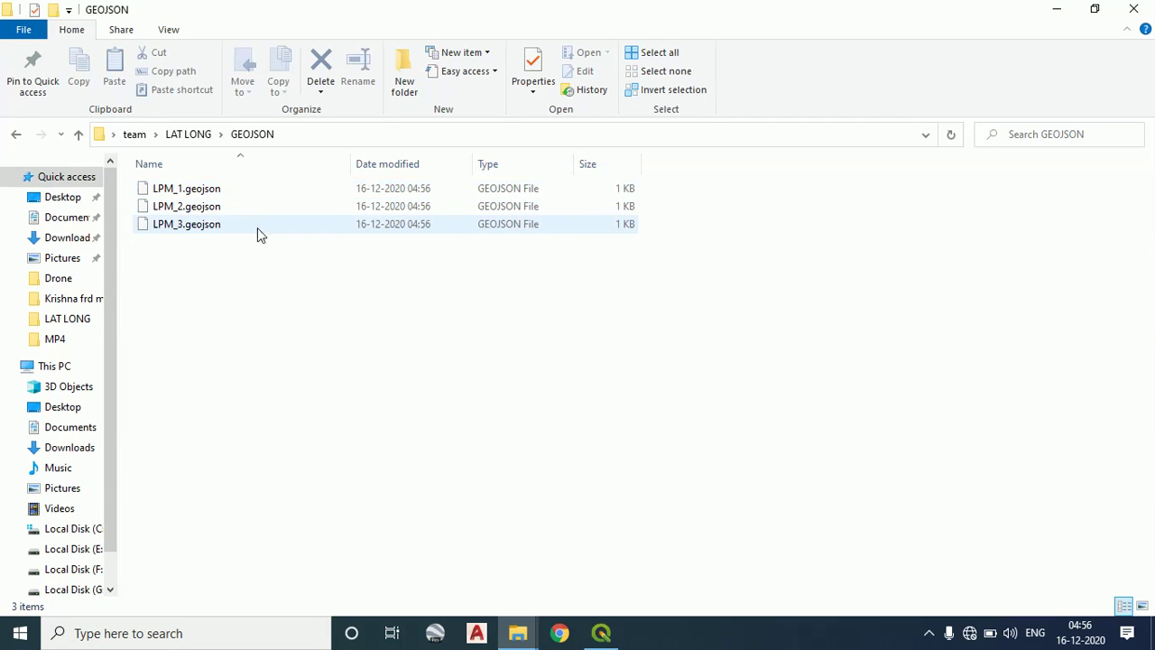
mouse_move(266, 236)
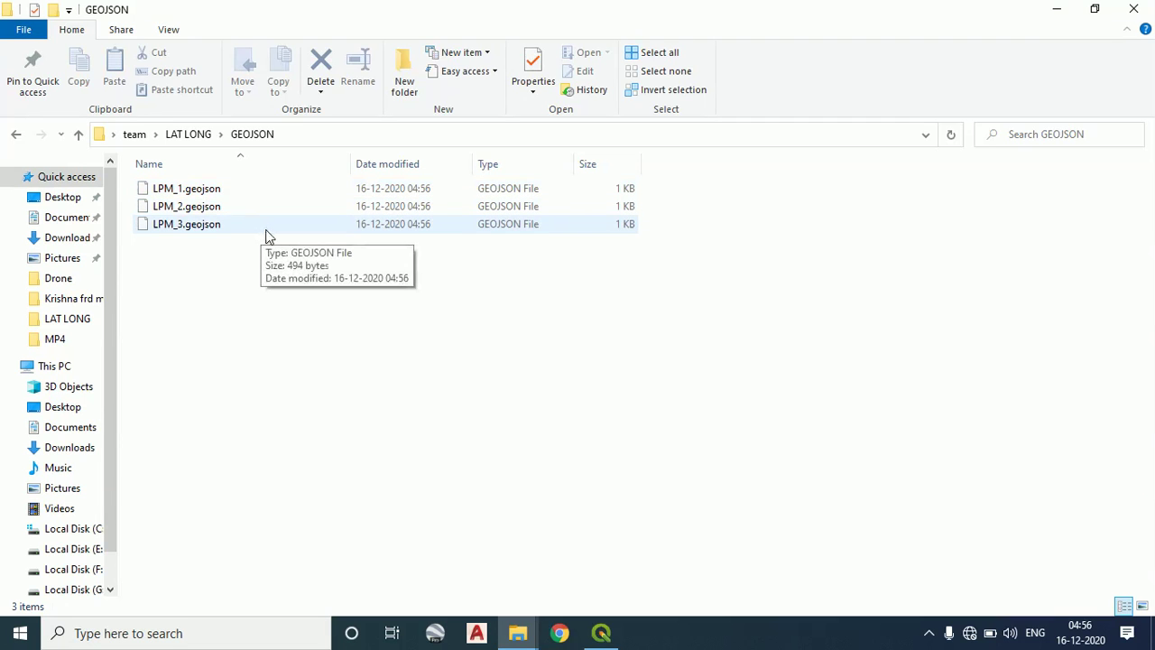
Switch back to the QGIS project containing the three LPM layers
click(601, 633)
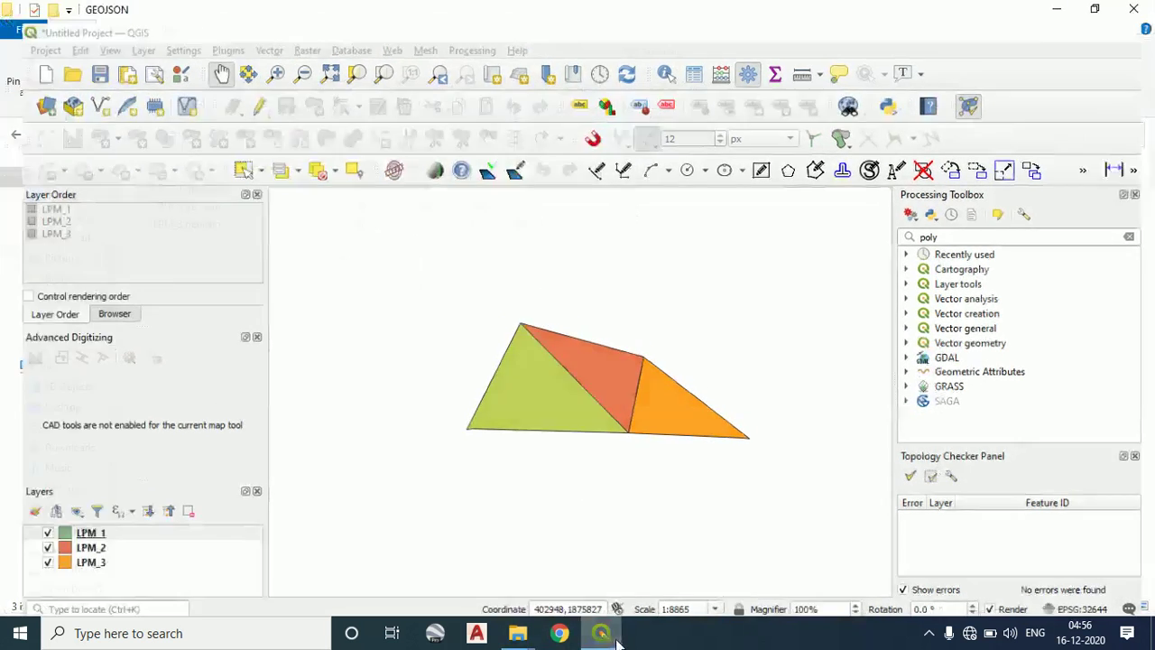
click(621, 636)
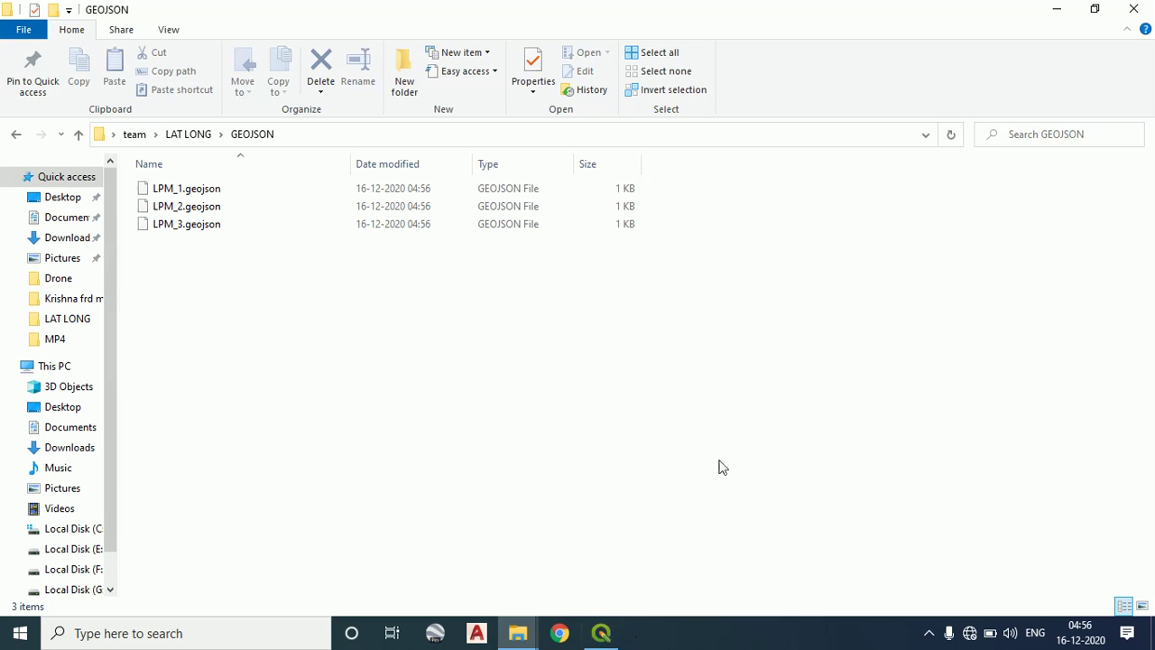
click(613, 622)
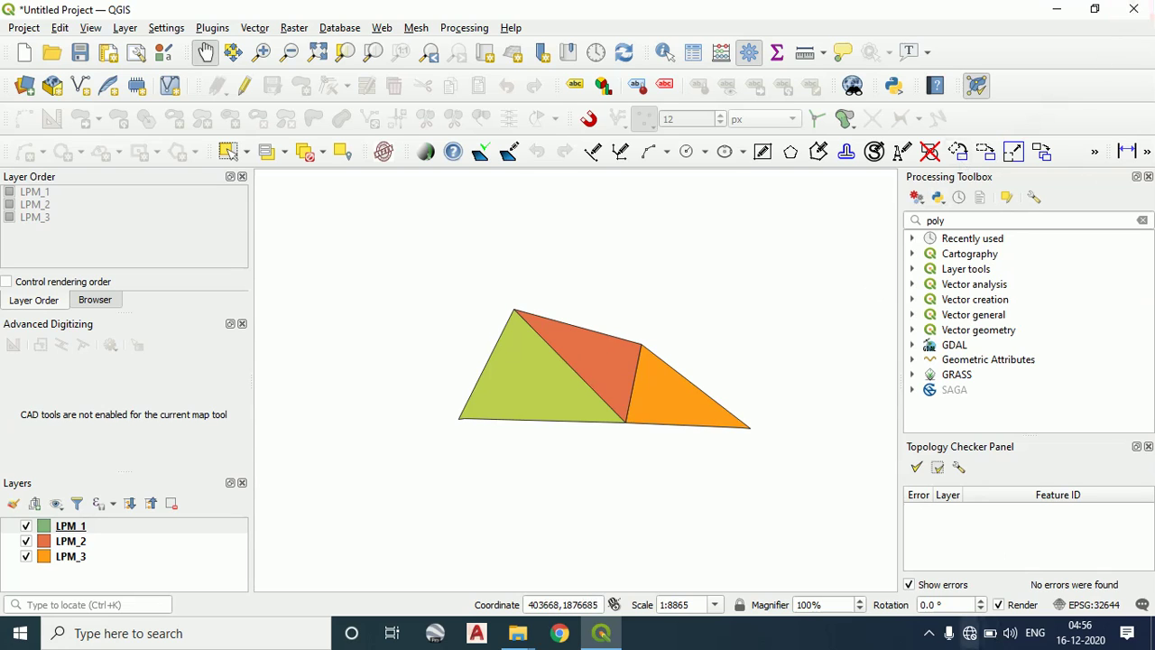
click(929, 633)
click(895, 598)
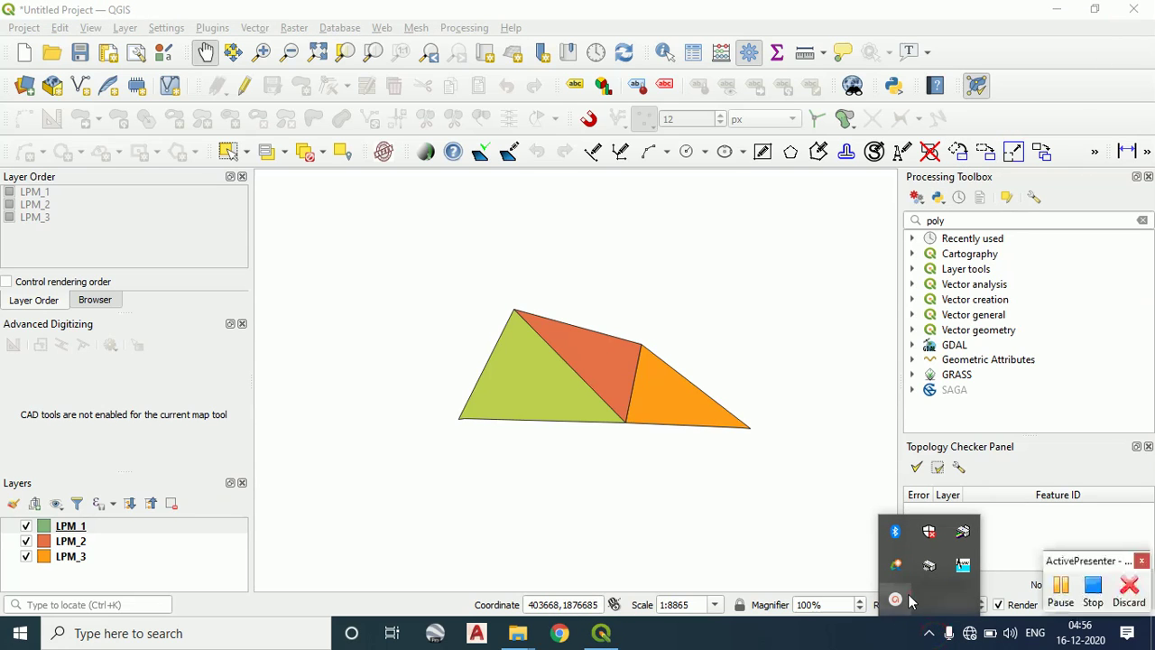